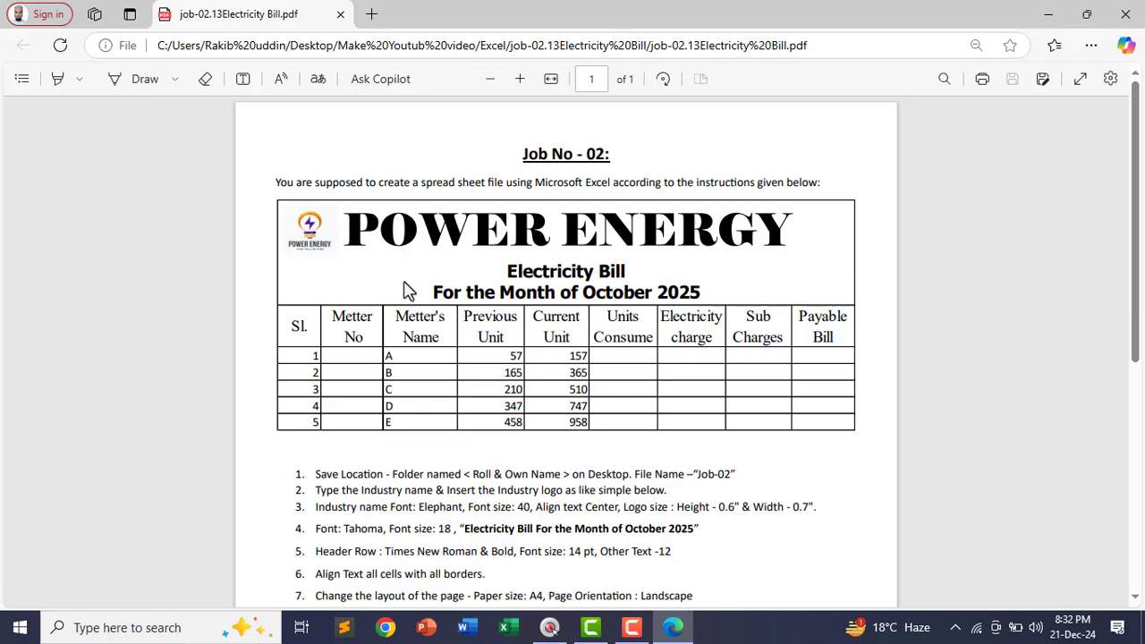
Draw a tick beside instruction 1 in the PDF and underline its save location, folder naming, Desktop and file name "Job-02"
{"action": "left_click", "coordinate": [145, 79]}
{"action": "scroll", "coordinate": [645, 483], "scroll_direction": "down", "scroll_amount": 3}
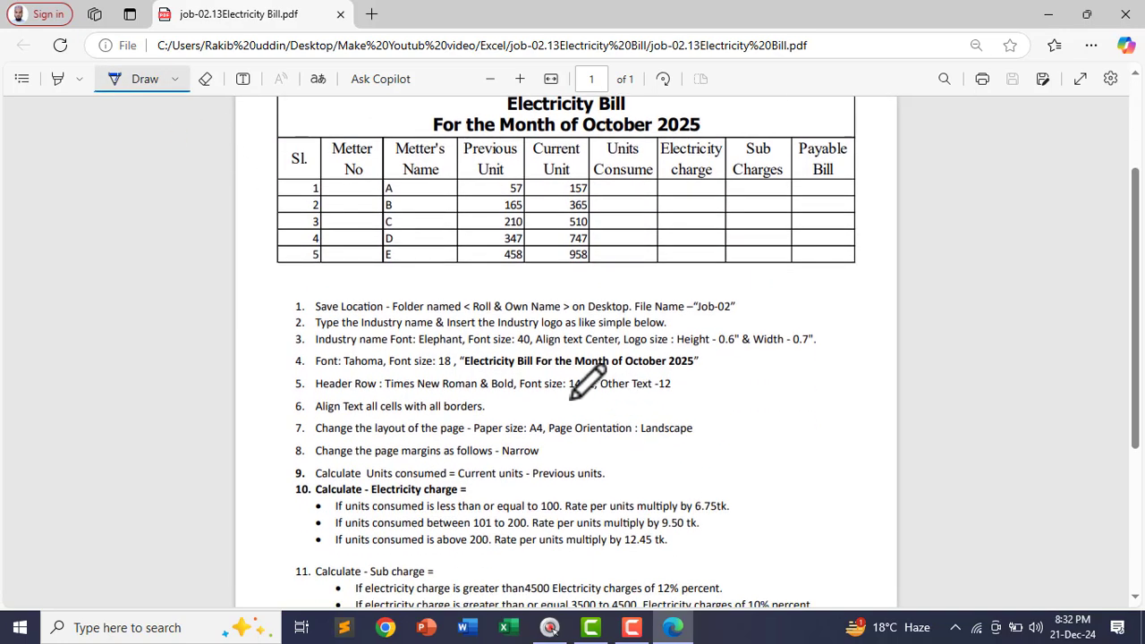
{"action": "scroll", "coordinate": [349, 307], "scroll_direction": "up", "scroll_amount": 4}
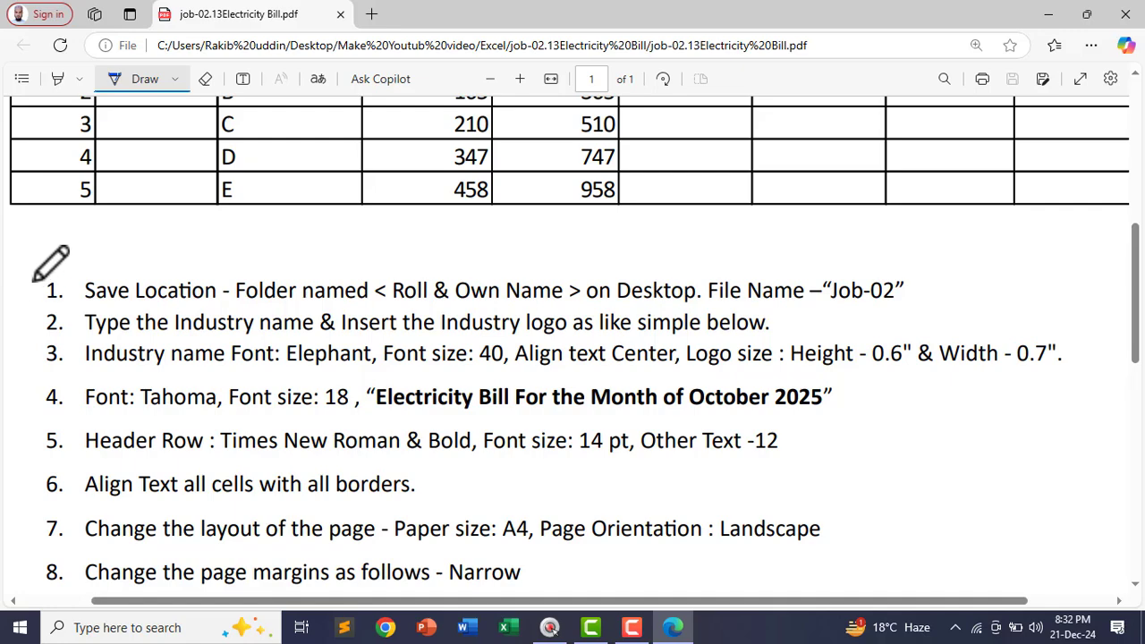
{"action": "left_click_drag", "start_coordinate": [34, 283], "coordinate": [87, 268]}
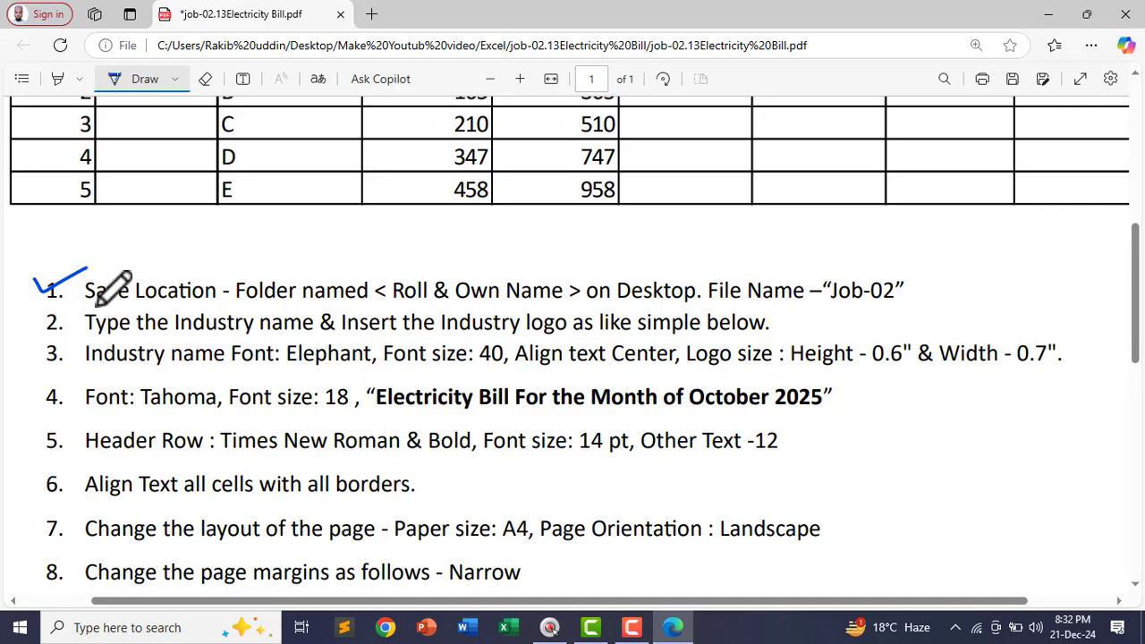
{"action": "mouse_move", "coordinate": [97, 304]}
{"action": "left_mouse_down"}
{"action": "mouse_move", "coordinate": [193, 318]}
{"action": "mouse_move", "coordinate": [694, 308]}
{"action": "left_mouse_up"}
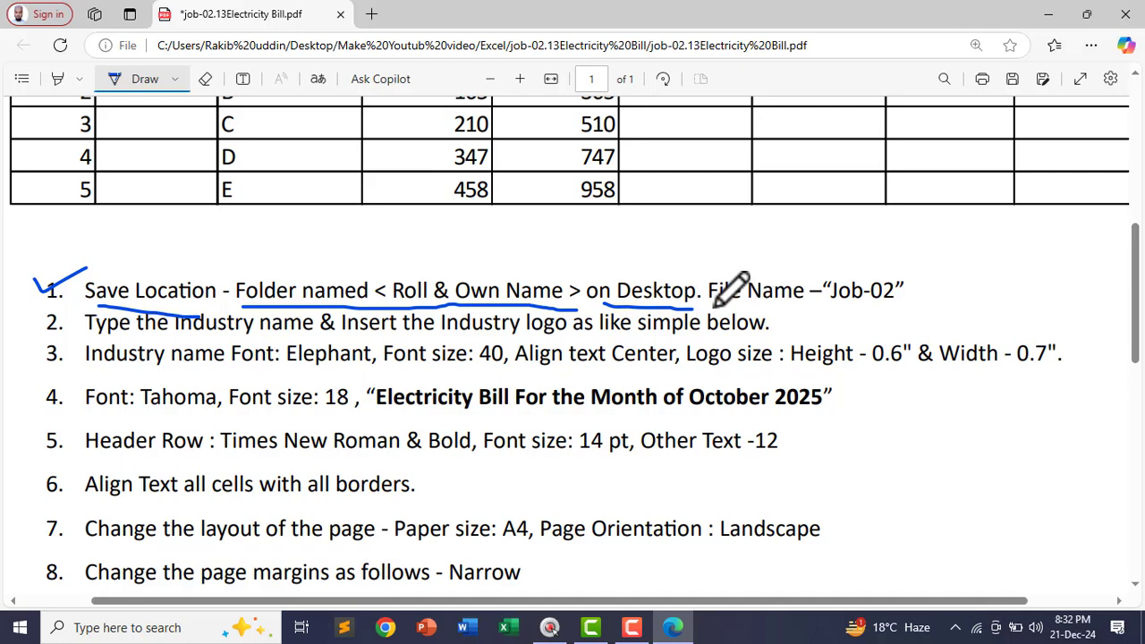
{"action": "left_click_drag", "start_coordinate": [712, 302], "coordinate": [900, 304]}
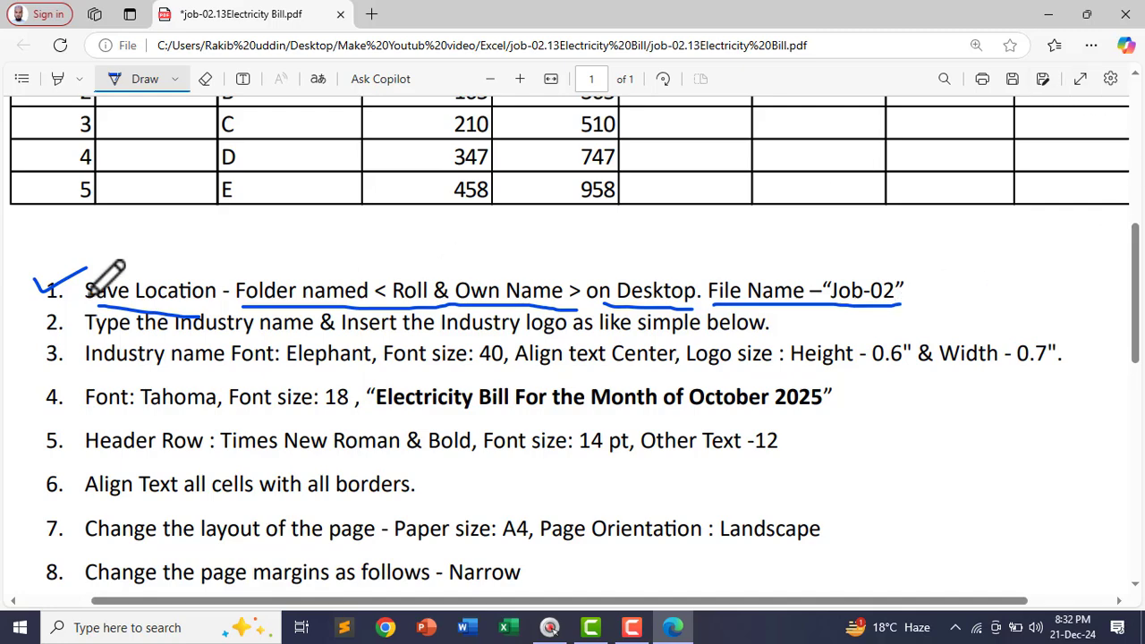
Move the roll-and-name folder closer to the middle of the desktop and open it in a maximized window
{"action": "left_click", "coordinate": [1051, 18]}
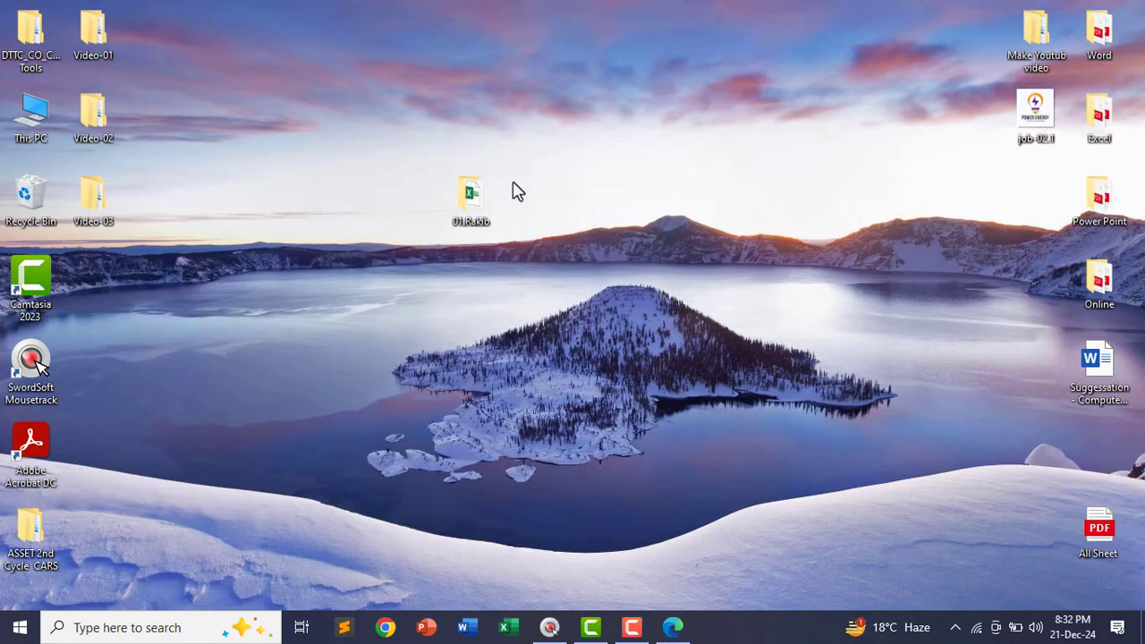
{"action": "left_click_drag", "start_coordinate": [472, 195], "coordinate": [534, 280]}
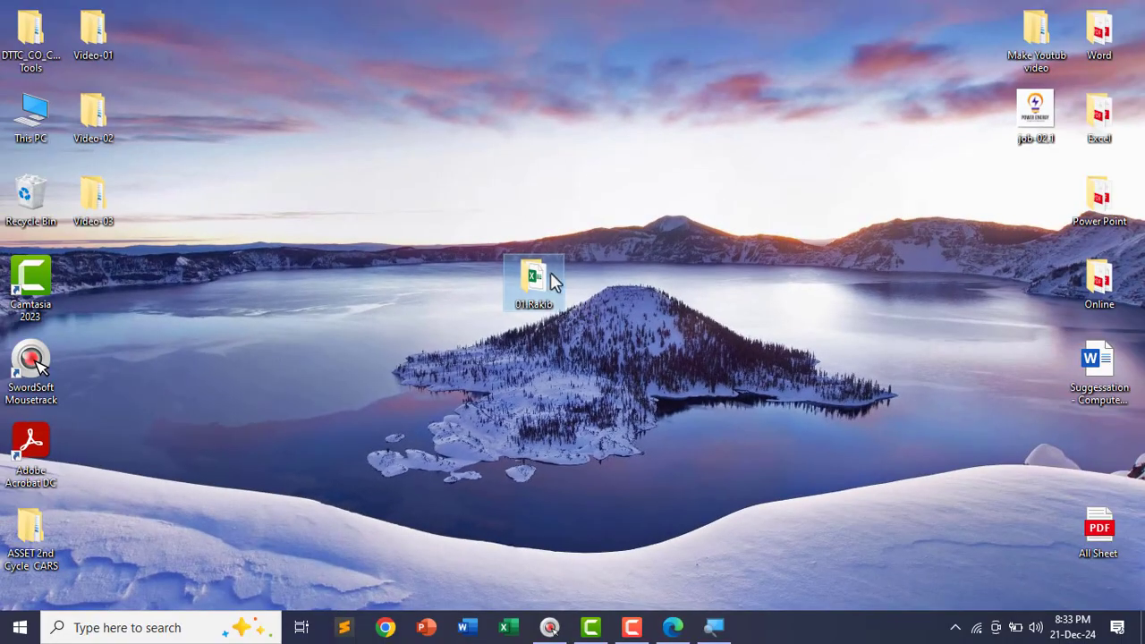
{"action": "double_click", "coordinate": [537, 274]}
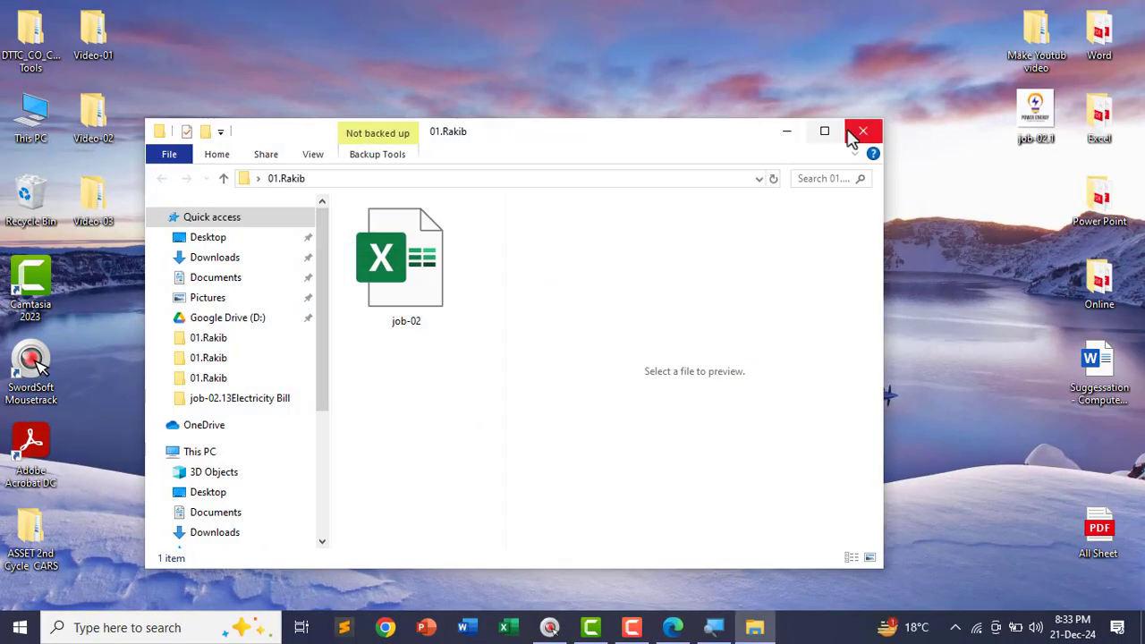
{"action": "left_click", "coordinate": [823, 127]}
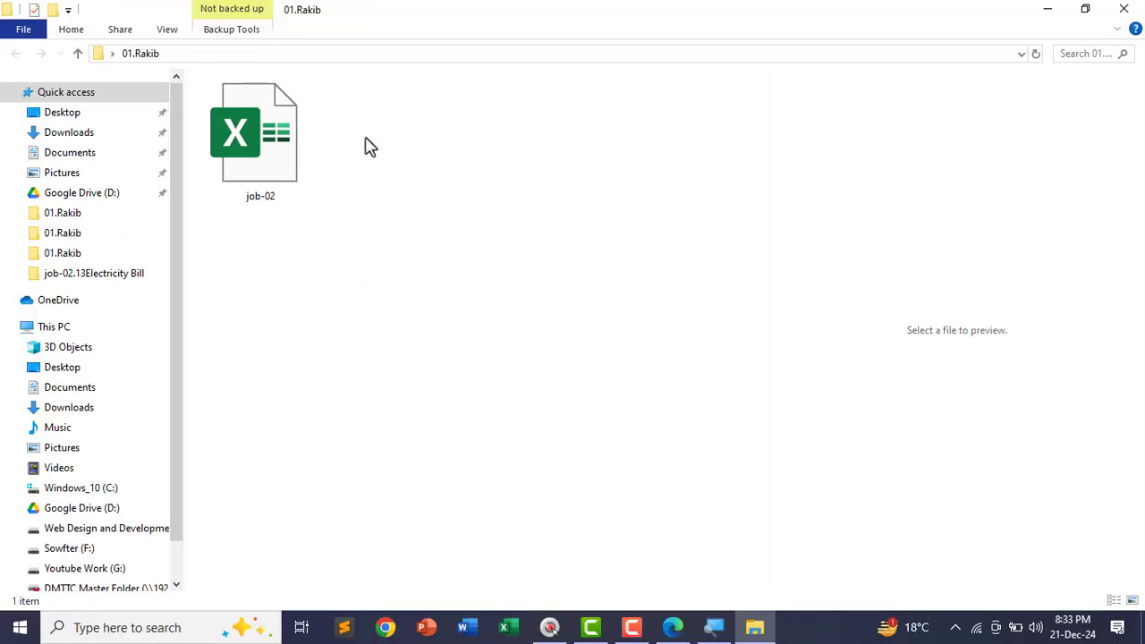
Switch back to the PDF in Edge, draw a tick beside instruction 2 and return to the sample bill table
{"action": "left_click", "coordinate": [673, 627]}
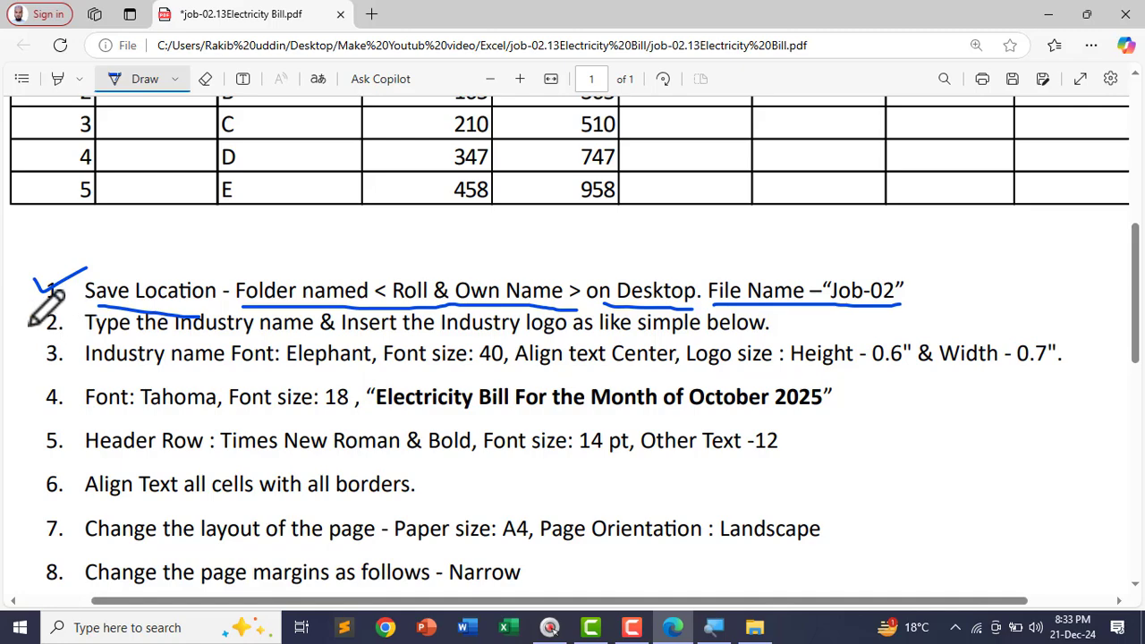
{"action": "left_click_drag", "start_coordinate": [34, 324], "coordinate": [68, 313]}
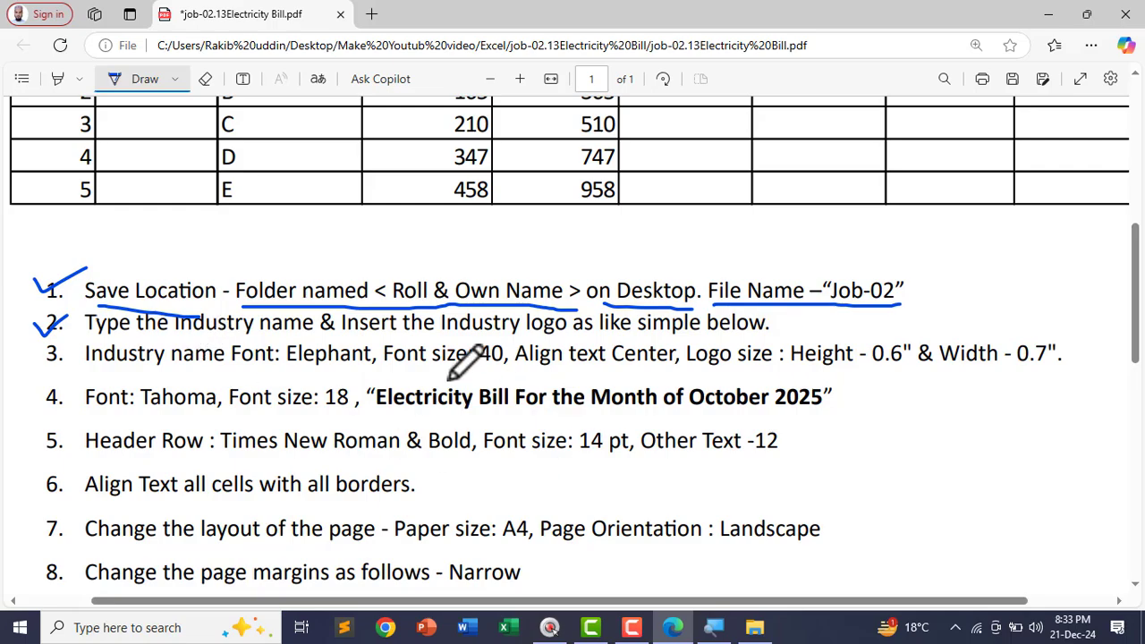
{"action": "scroll", "coordinate": [450, 379], "scroll_direction": "up", "scroll_amount": 1}
{"action": "scroll", "coordinate": [537, 358], "scroll_direction": "down", "scroll_amount": 1}
{"action": "scroll", "coordinate": [537, 358], "scroll_direction": "up", "scroll_amount": 3}
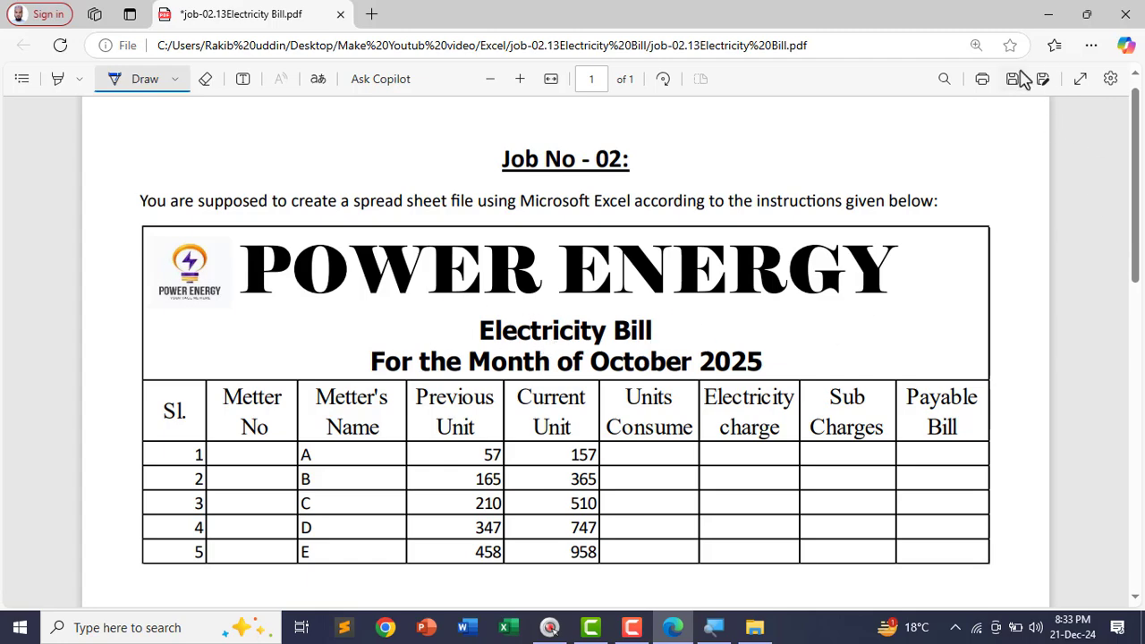
Open the job-02 workbook from the roll-and-name folder in Excel and close the folder window
{"action": "left_click", "coordinate": [1049, 17]}
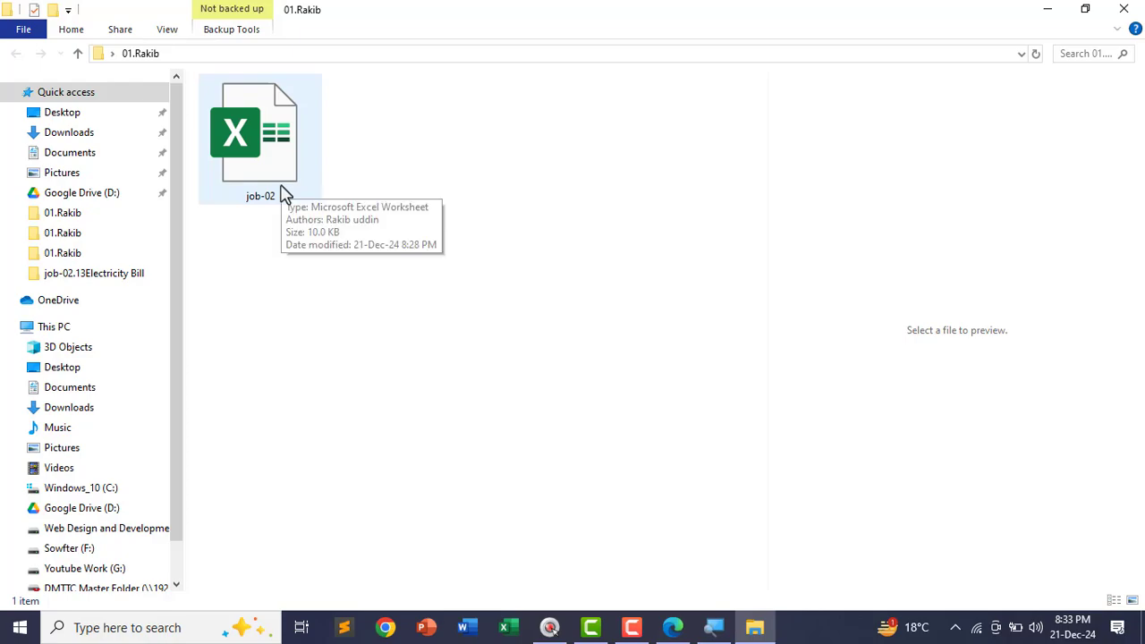
{"action": "double_click", "coordinate": [259, 128]}
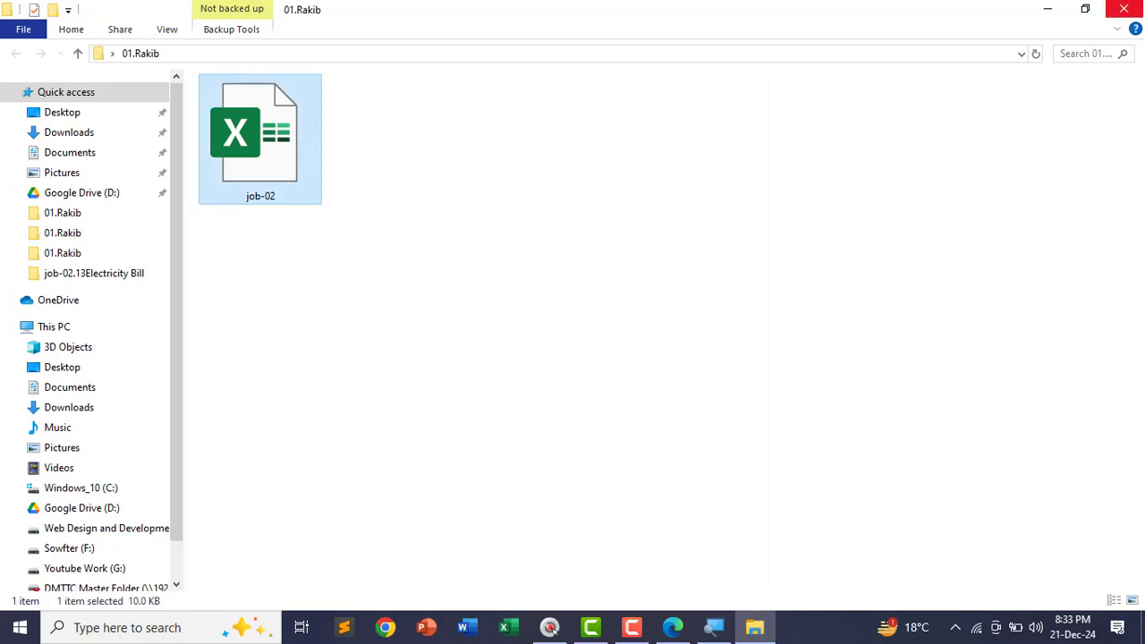
{"action": "left_click", "coordinate": [1124, 9]}
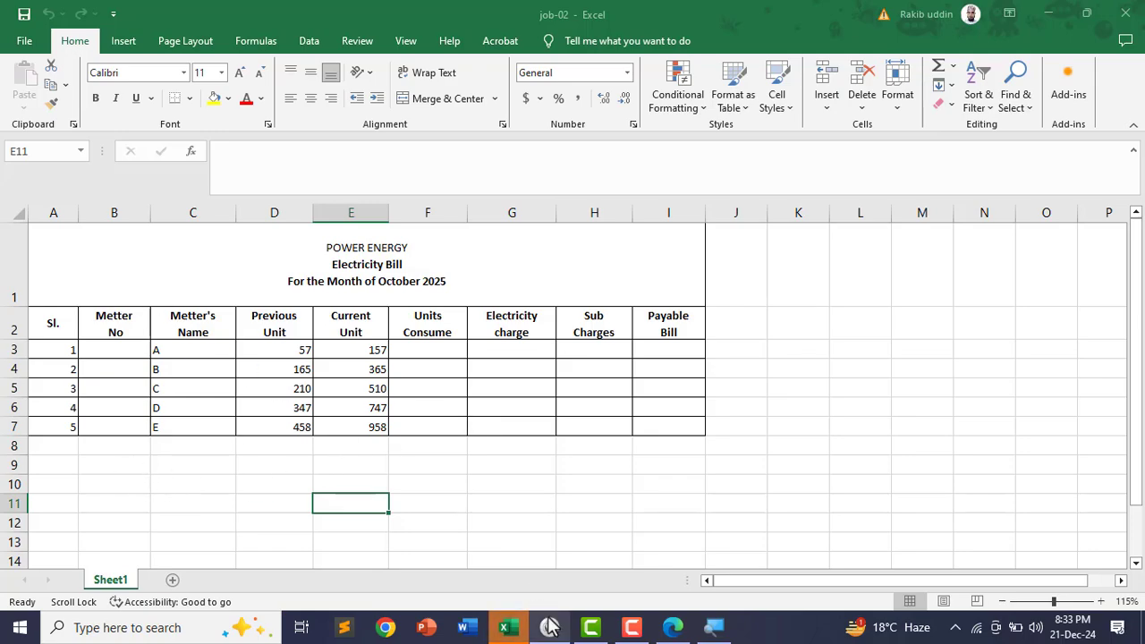
Compare the sheet with the PDF sample, zoom the sheet to 130% and collapse the formula bar to one line
{"action": "left_click", "coordinate": [673, 627]}
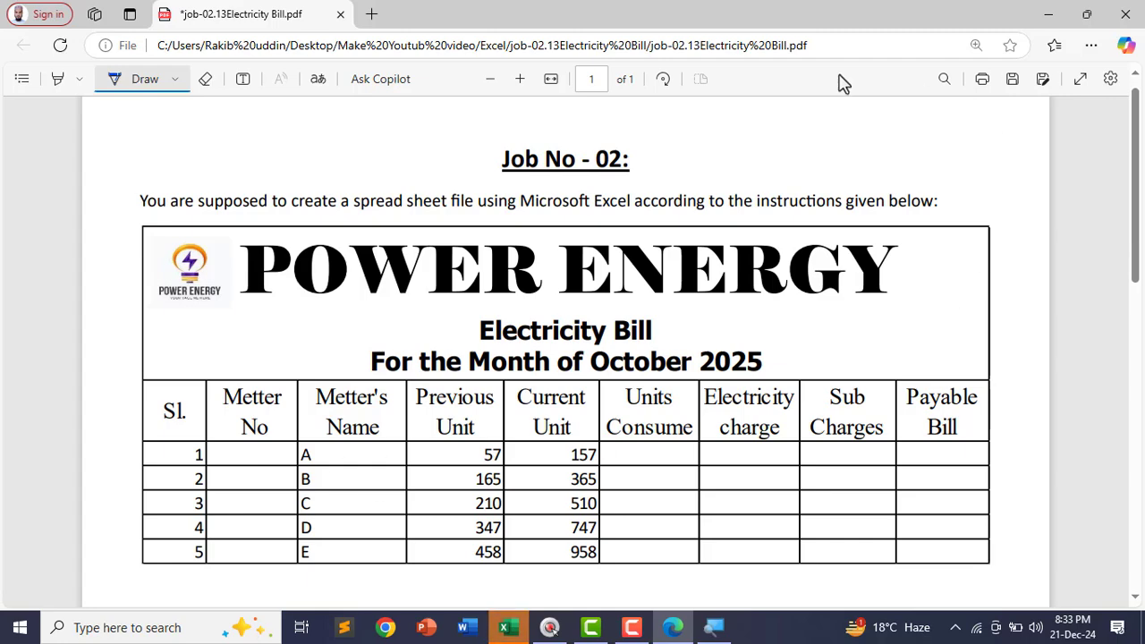
{"action": "left_click", "coordinate": [1050, 16]}
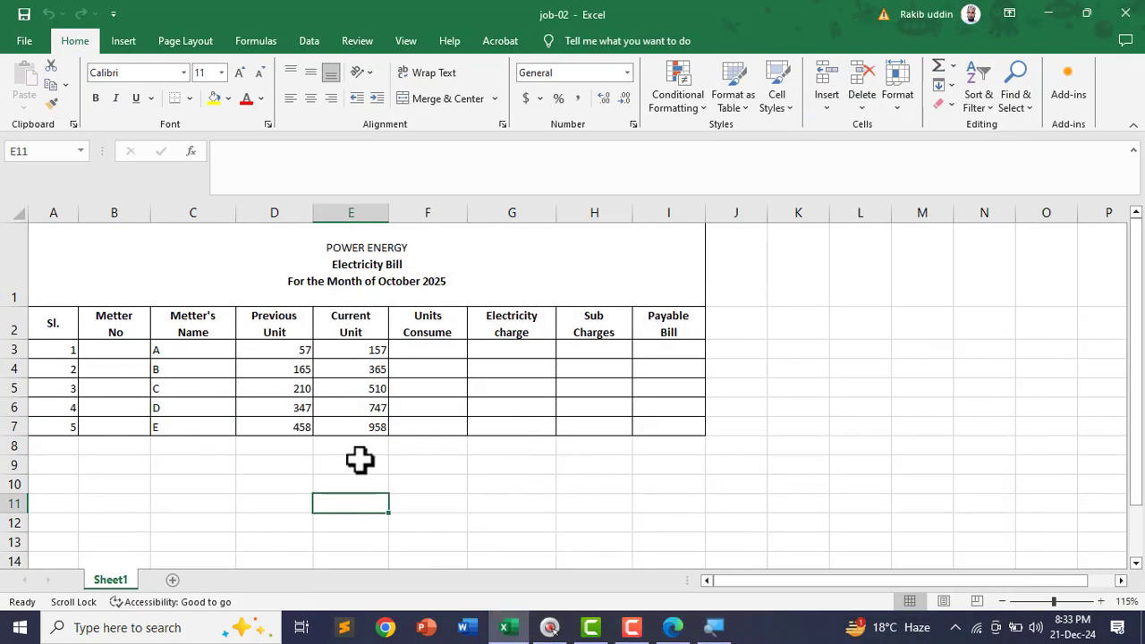
{"action": "scroll", "coordinate": [72, 464], "scroll_direction": "up", "scroll_amount": 1, "text": "ctrl"}
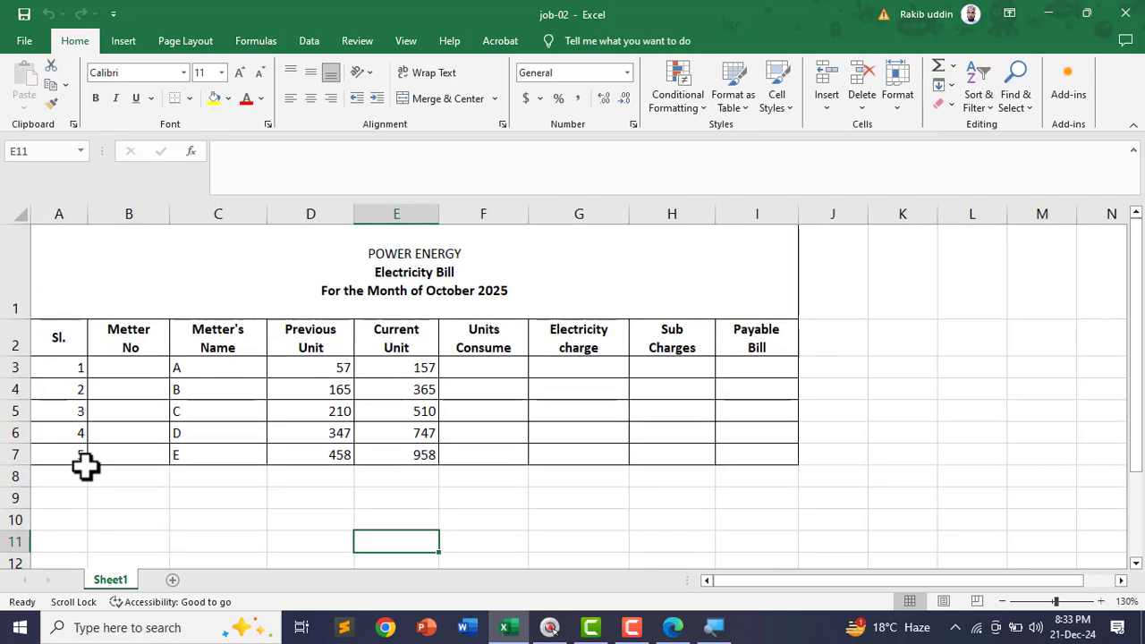
{"action": "left_click", "coordinate": [1134, 151]}
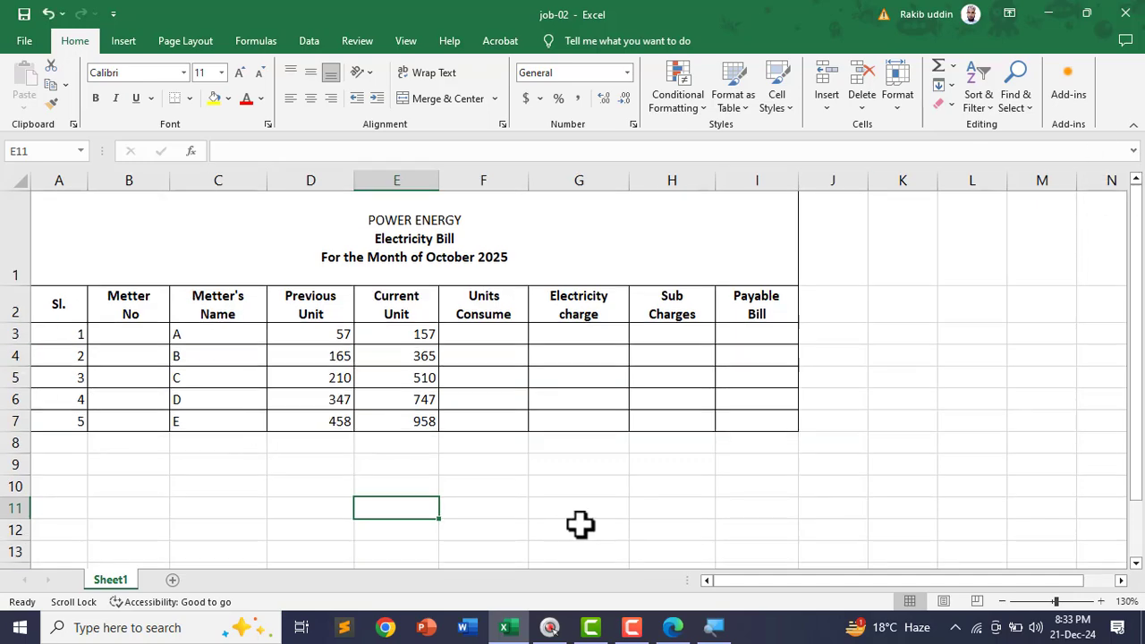
Switch to the PDF and underline the parts of instruction 2 about typing the industry name and inserting the logo
{"action": "left_click", "coordinate": [673, 627]}
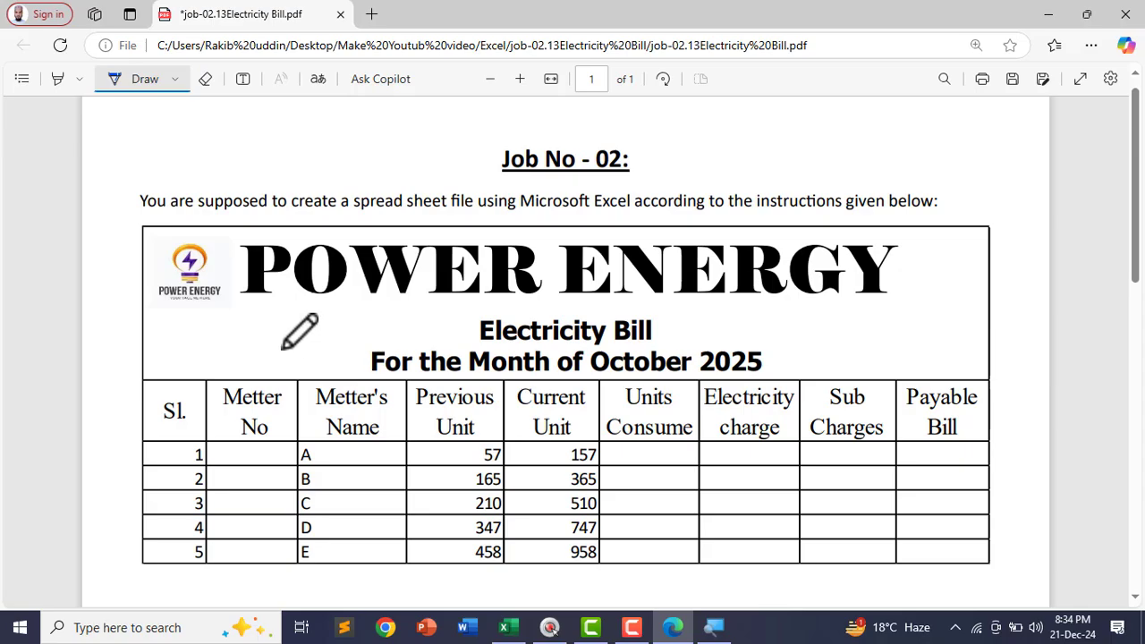
{"action": "scroll", "coordinate": [296, 345], "scroll_direction": "down", "scroll_amount": 3}
{"action": "scroll", "coordinate": [260, 349], "scroll_direction": "down", "scroll_amount": 2}
{"action": "scroll", "coordinate": [197, 269], "scroll_direction": "up", "scroll_amount": 2}
{"action": "scroll", "coordinate": [175, 282], "scroll_direction": "up", "scroll_amount": 1}
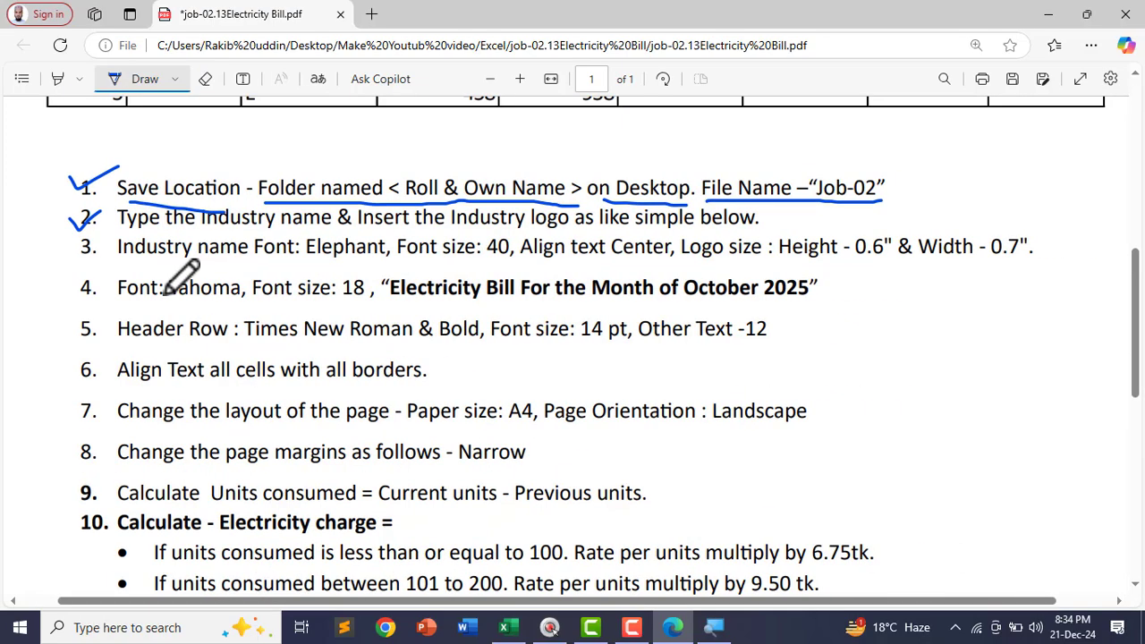
{"action": "scroll", "coordinate": [170, 288], "scroll_direction": "up", "scroll_amount": 1}
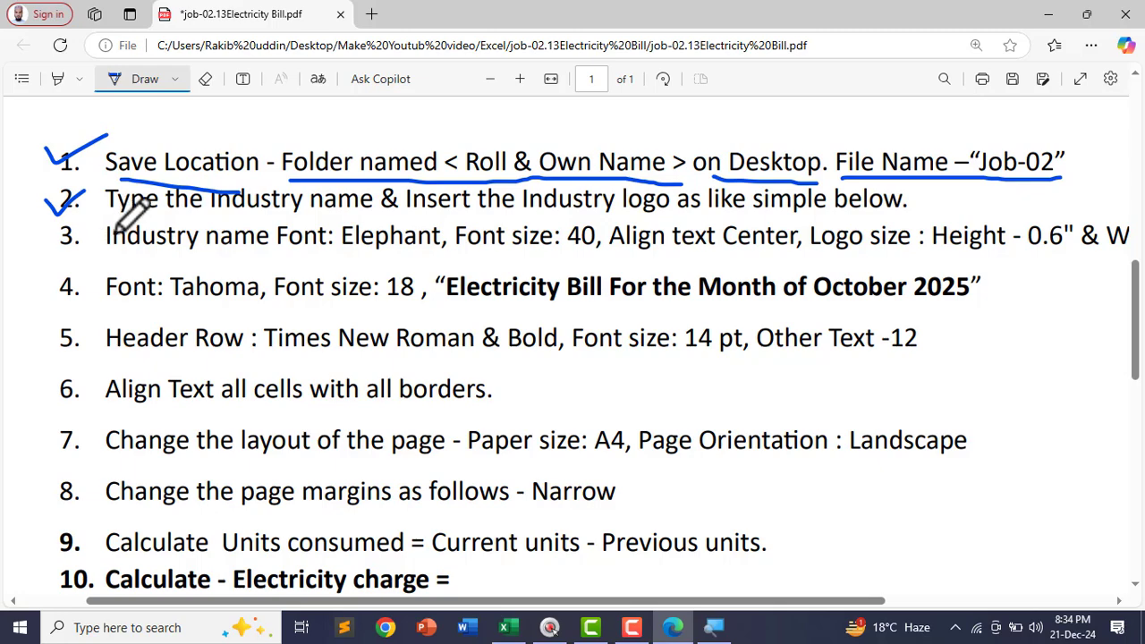
{"action": "left_click_drag", "start_coordinate": [113, 211], "coordinate": [902, 211]}
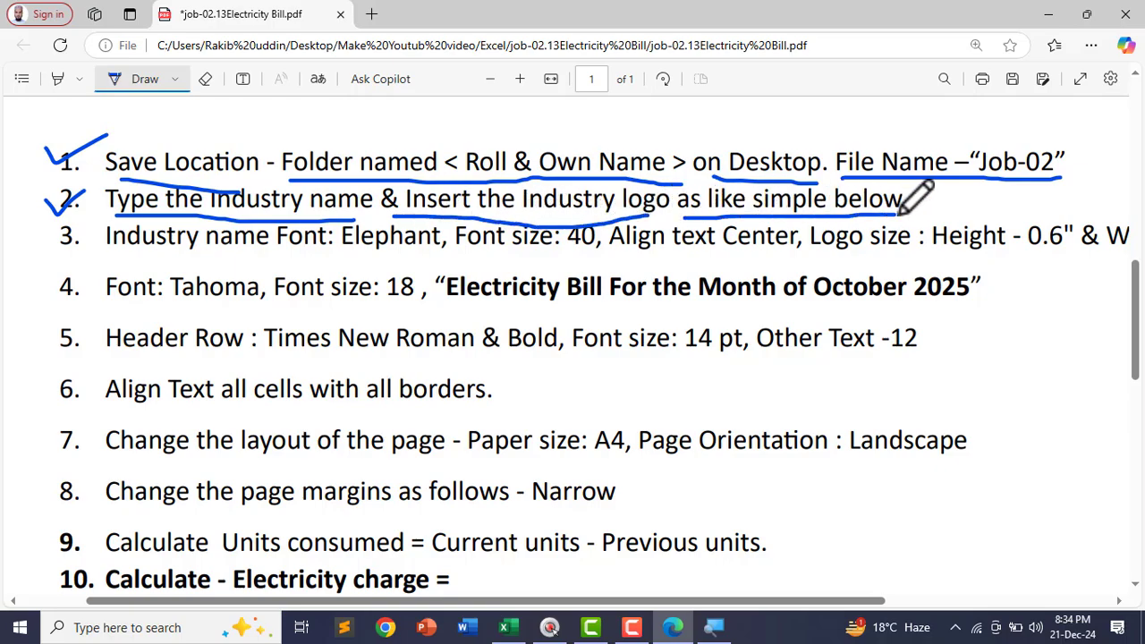
Underline the POWER ENERGY heading in the PDF's sample table and circle the logo beside it
{"action": "scroll", "coordinate": [550, 328], "scroll_direction": "up", "scroll_amount": 8}
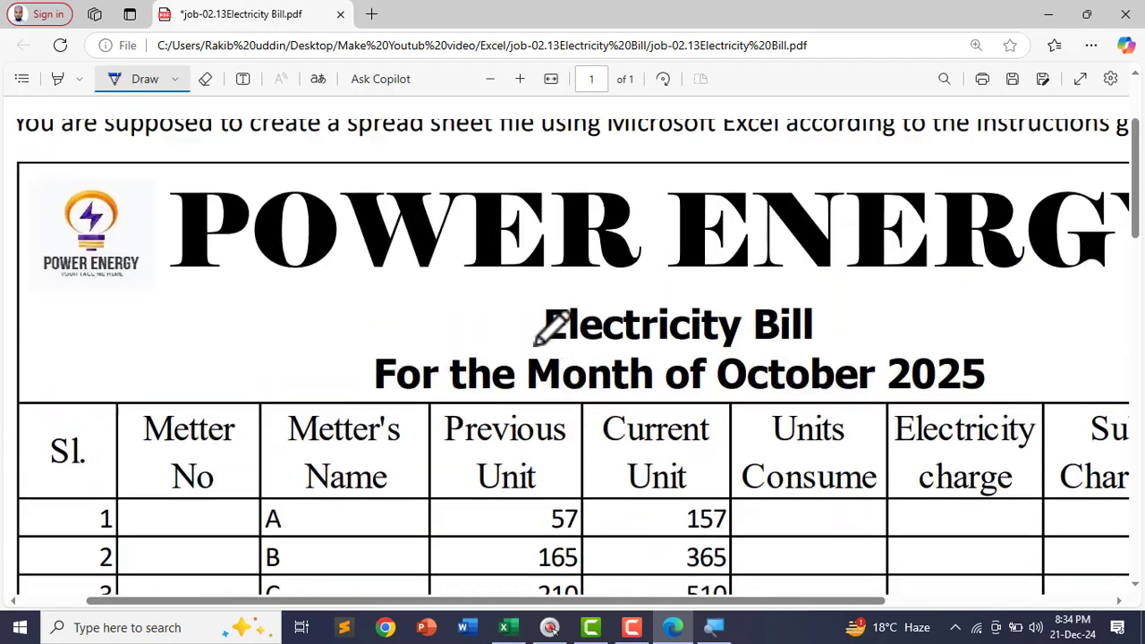
{"action": "scroll", "coordinate": [559, 328], "scroll_direction": "down", "scroll_amount": 2}
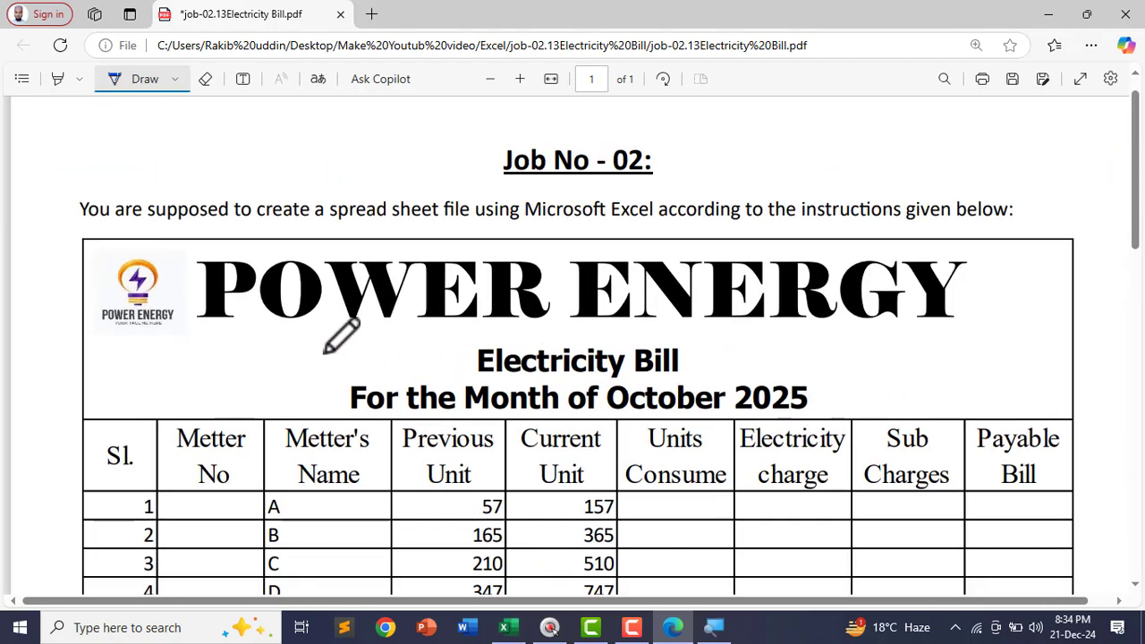
{"action": "left_click_drag", "start_coordinate": [288, 332], "coordinate": [1001, 323]}
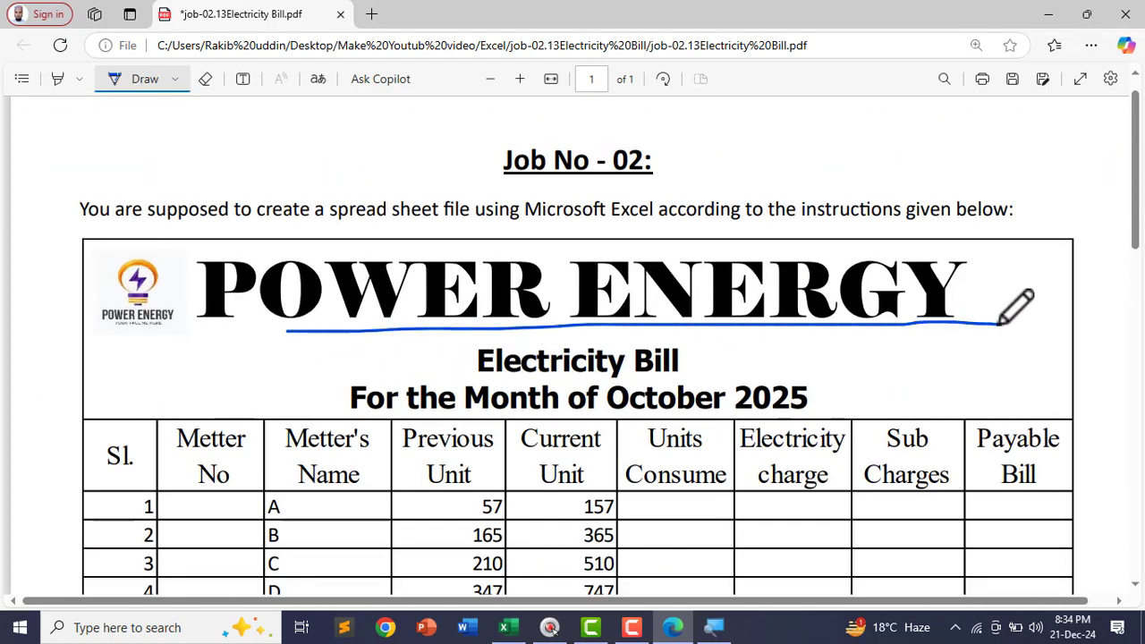
{"action": "mouse_move", "coordinate": [188, 258]}
{"action": "left_mouse_down"}
{"action": "mouse_move", "coordinate": [84, 286]}
{"action": "mouse_move", "coordinate": [179, 350]}
{"action": "mouse_move", "coordinate": [183, 244]}
{"action": "left_mouse_up"}
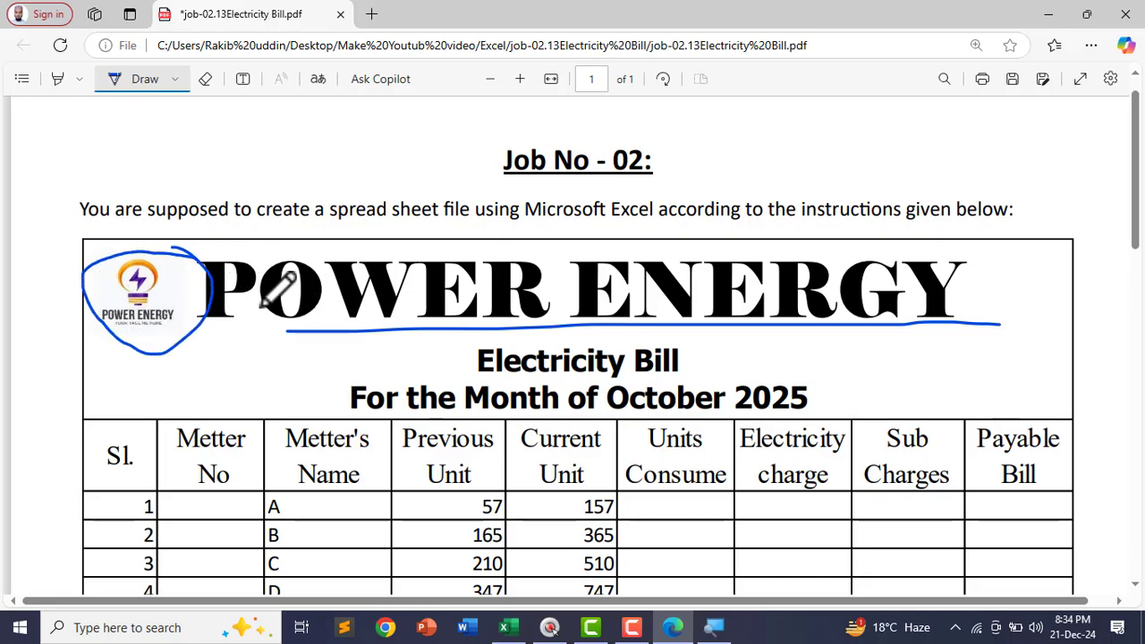
Review the numbered instructions in the PDF and check the POWER ENERGY title text in the Excel sheet's merged heading cell
{"action": "scroll", "coordinate": [278, 287], "scroll_direction": "down", "scroll_amount": 5}
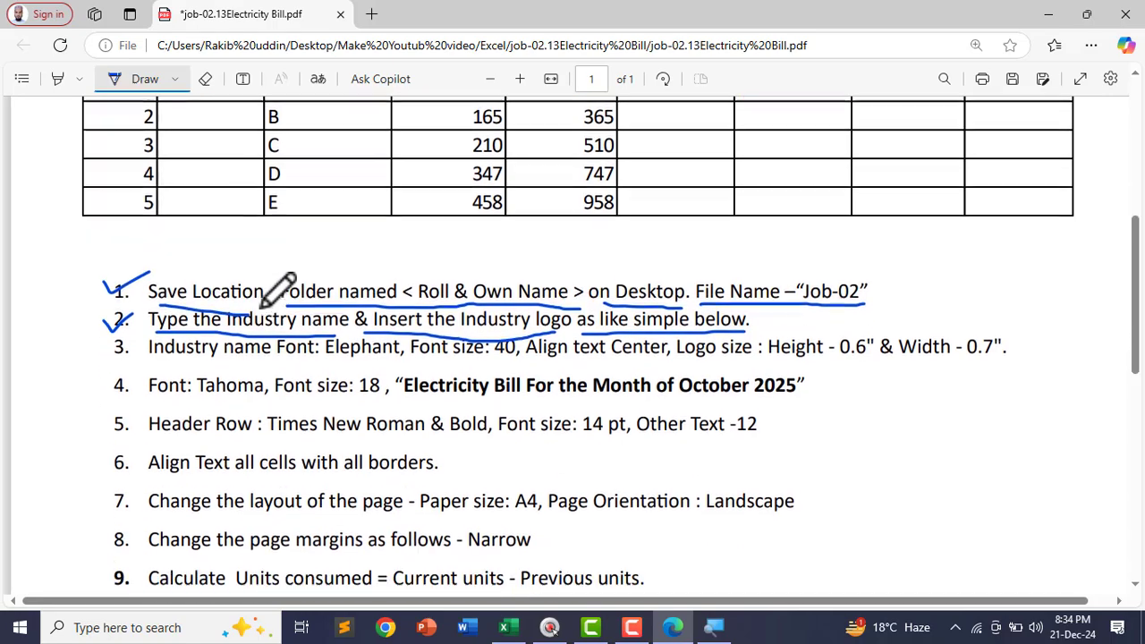
{"action": "scroll", "coordinate": [188, 380], "scroll_direction": "up", "scroll_amount": 2}
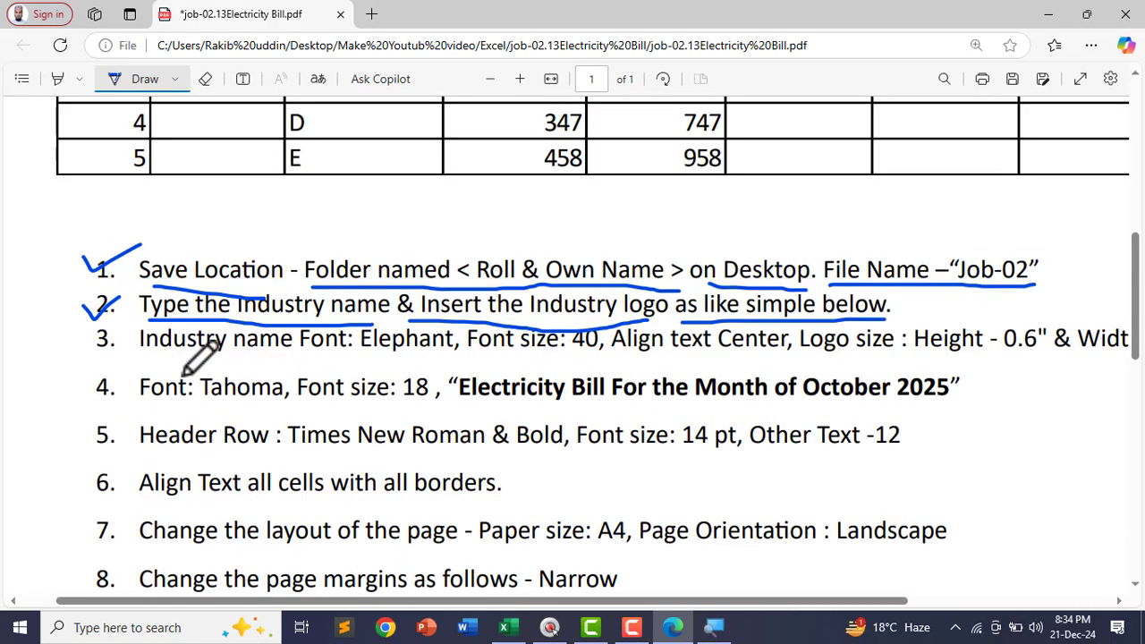
{"action": "scroll", "coordinate": [187, 380], "scroll_direction": "up", "scroll_amount": 1}
{"action": "scroll", "coordinate": [188, 380], "scroll_direction": "down", "scroll_amount": 2}
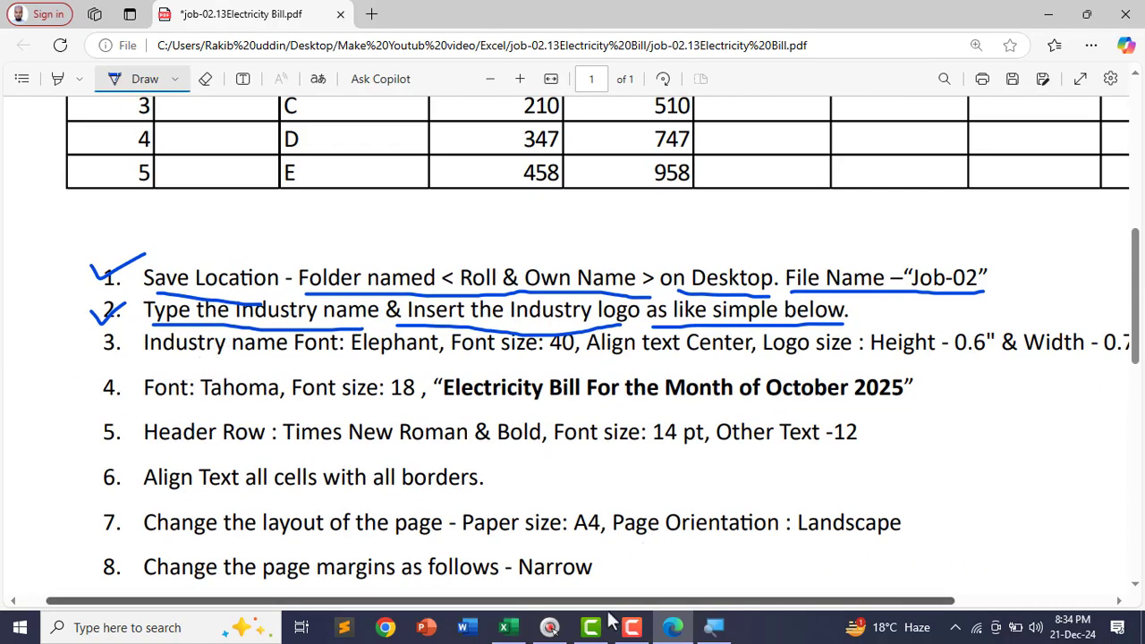
{"action": "left_click", "coordinate": [507, 628]}
{"action": "double_click", "coordinate": [380, 220]}
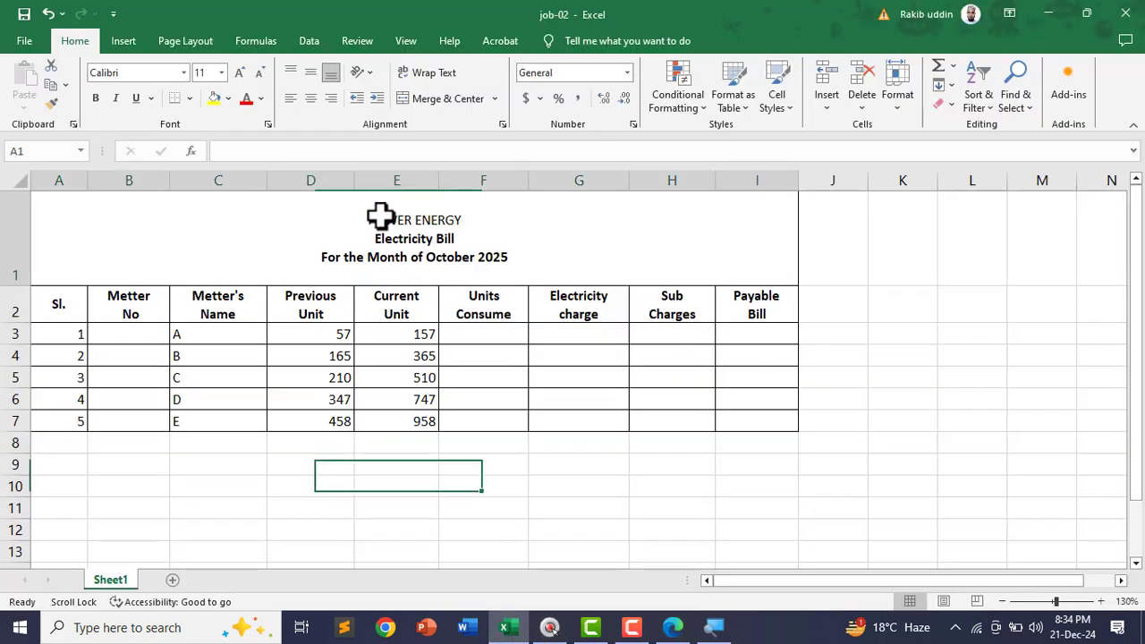
{"action": "left_click_drag", "start_coordinate": [479, 221], "coordinate": [328, 215]}
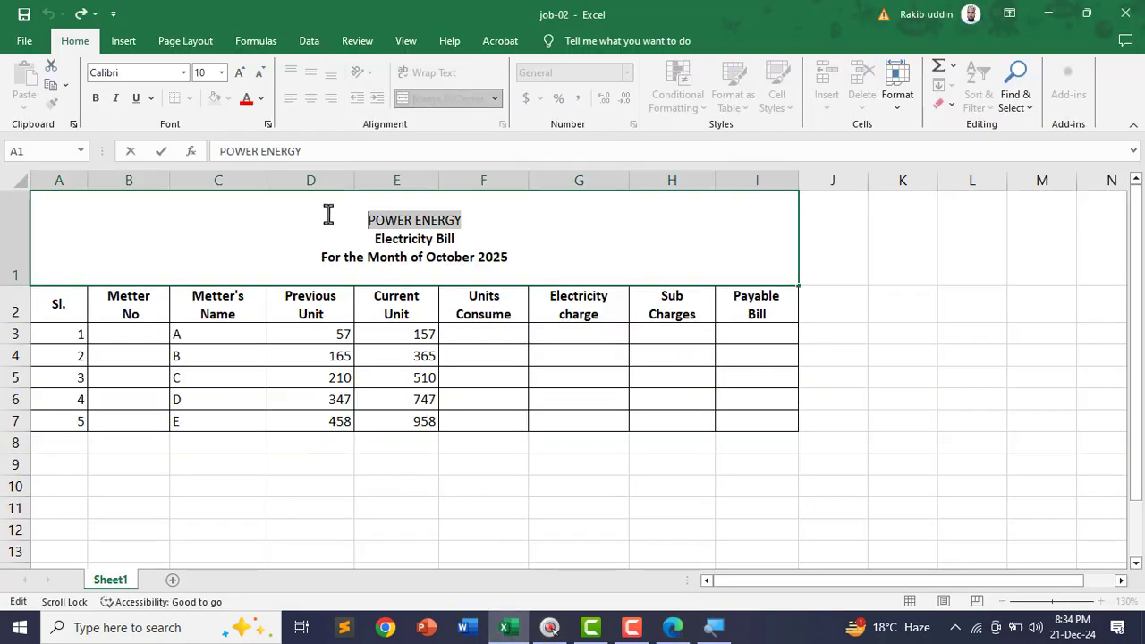
{"action": "left_click", "coordinate": [401, 307]}
Insert the picture job-02.1 from the Desktop folder of this device into the sheet
{"action": "left_click", "coordinate": [116, 42]}
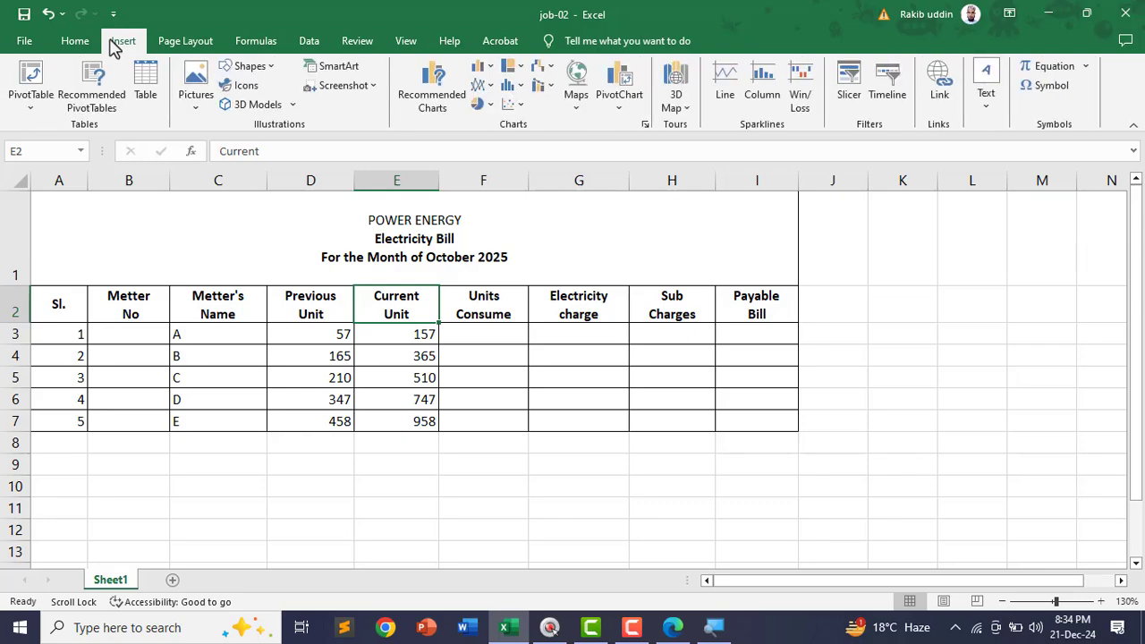
{"action": "left_click", "coordinate": [196, 100]}
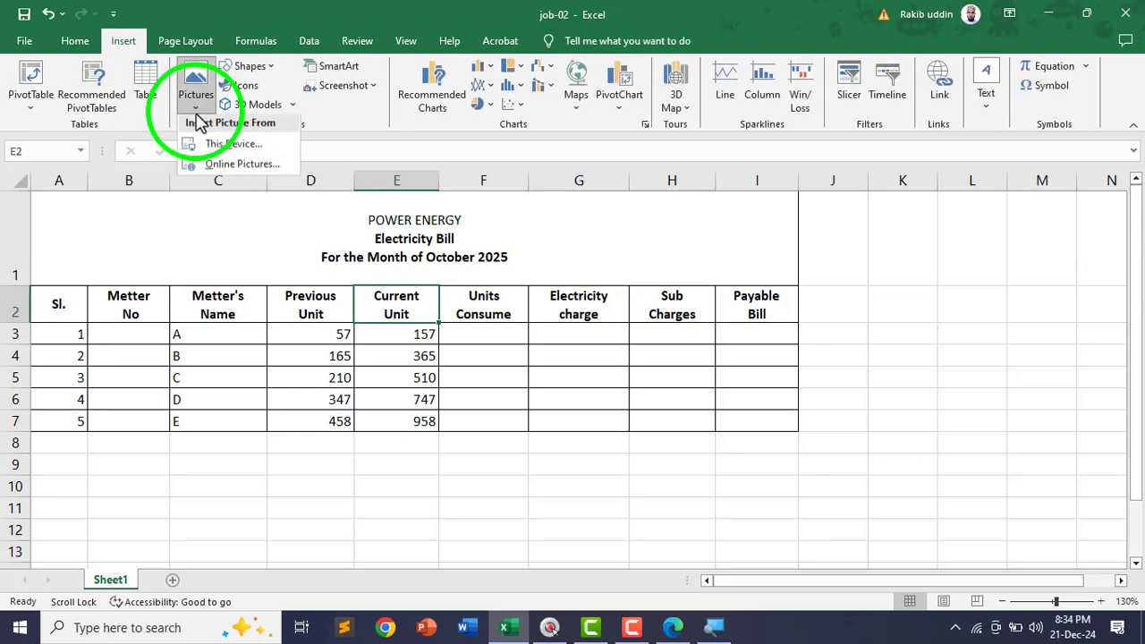
{"action": "left_click", "coordinate": [215, 149]}
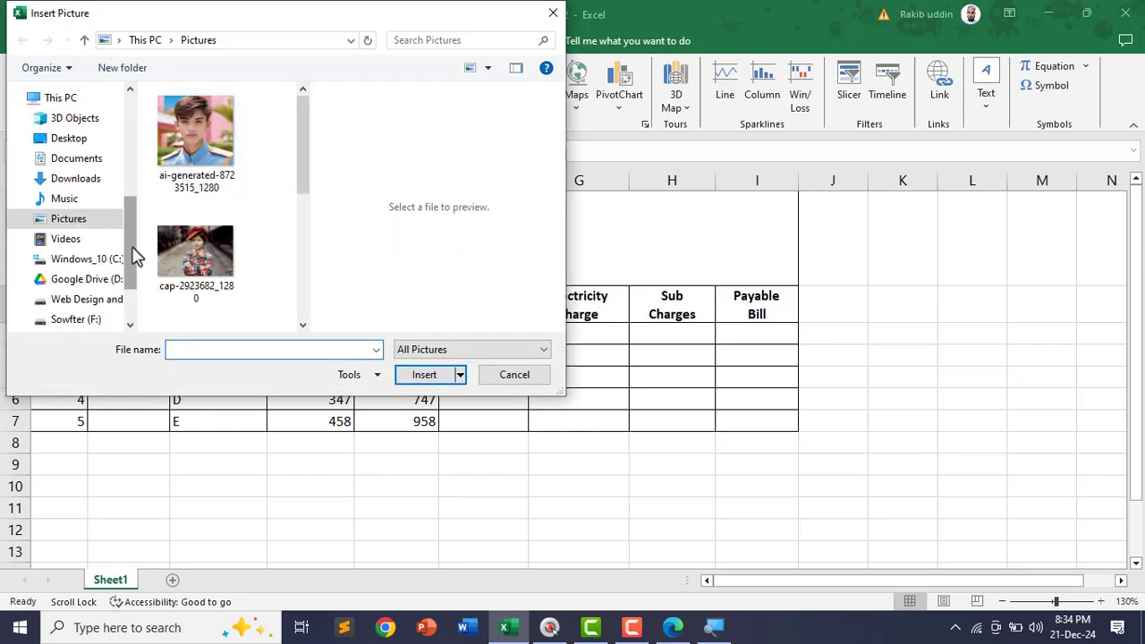
{"action": "left_click_drag", "start_coordinate": [133, 255], "coordinate": [135, 225]}
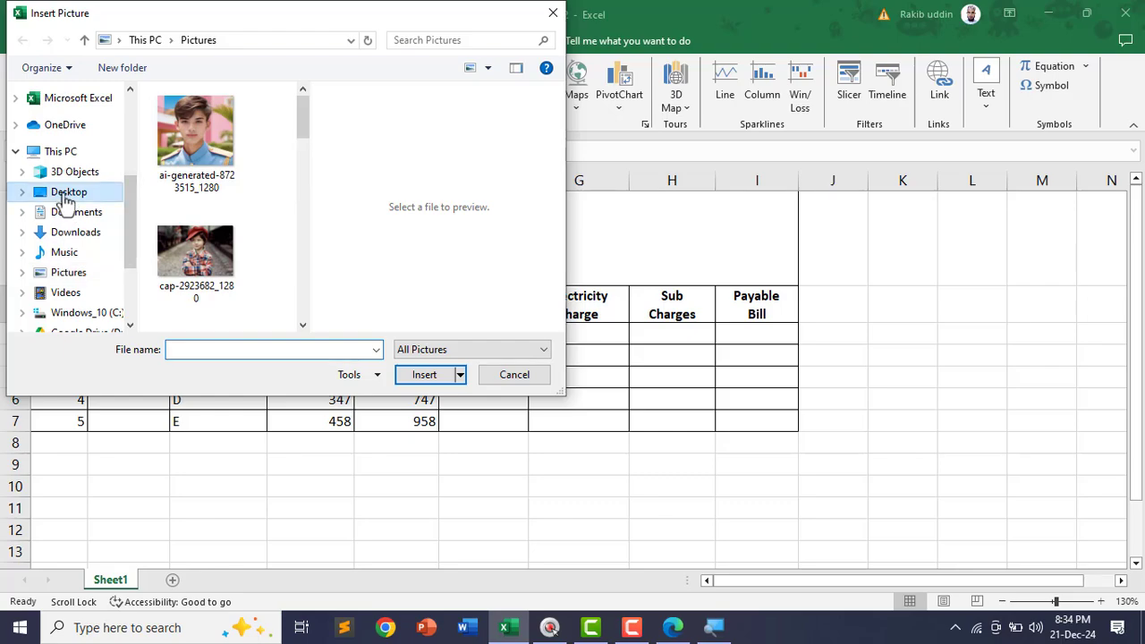
{"action": "left_click", "coordinate": [64, 195]}
{"action": "left_click_drag", "start_coordinate": [307, 124], "coordinate": [301, 323]}
{"action": "left_click", "coordinate": [188, 279]}
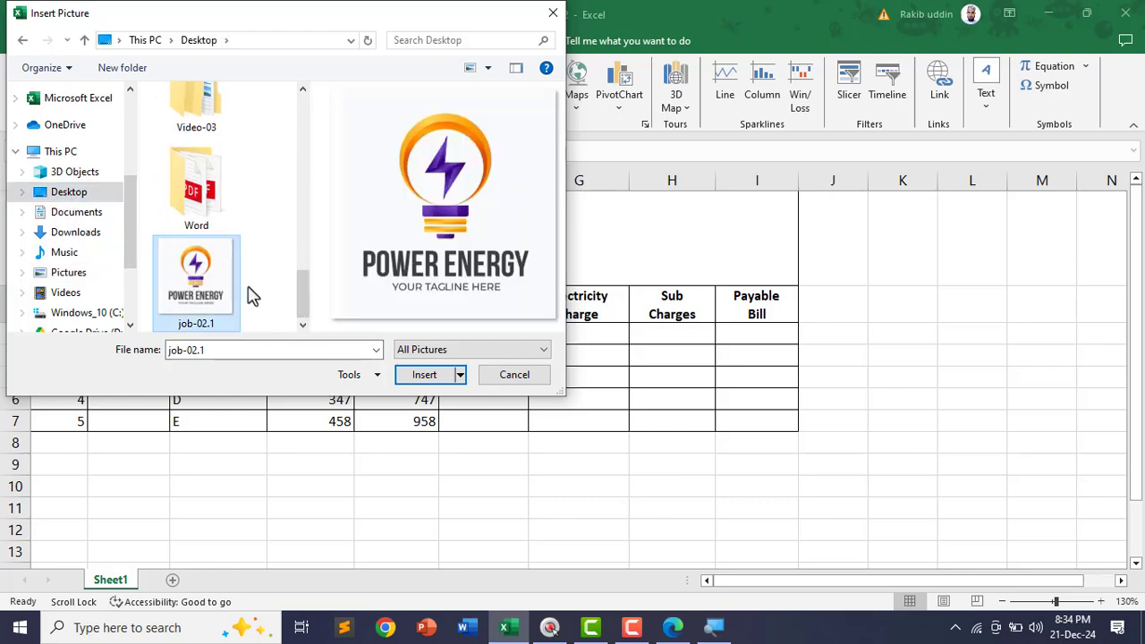
{"action": "left_click", "coordinate": [424, 376]}
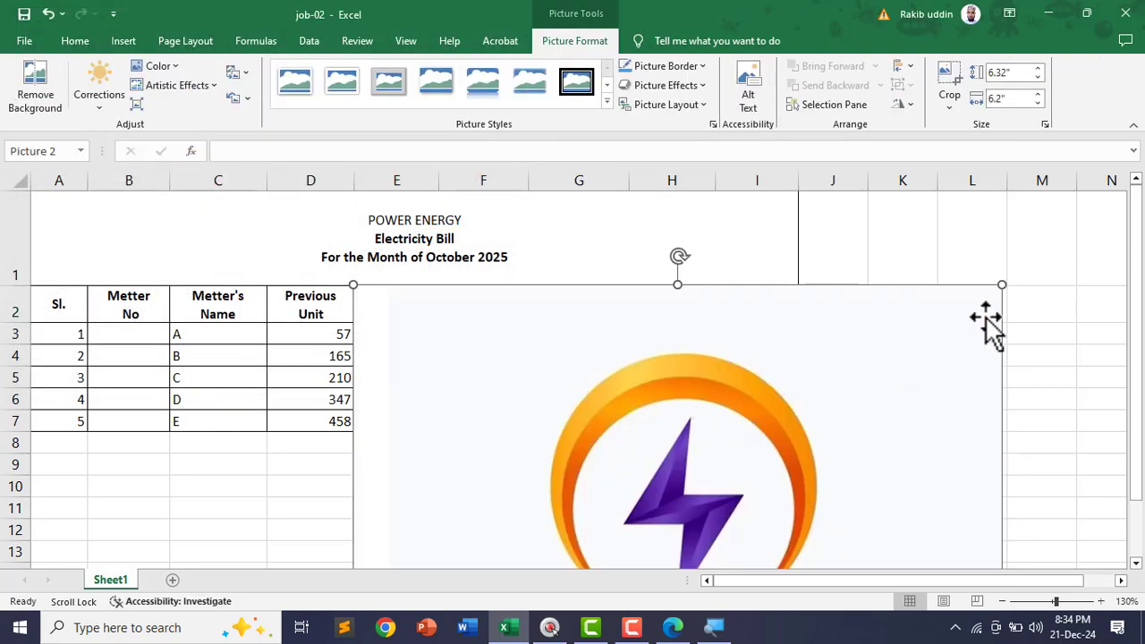
Shrink the logo to about 0.55 by 0.54 inches and place it over column B in the heading row
{"action": "left_click_drag", "start_coordinate": [997, 281], "coordinate": [493, 242]}
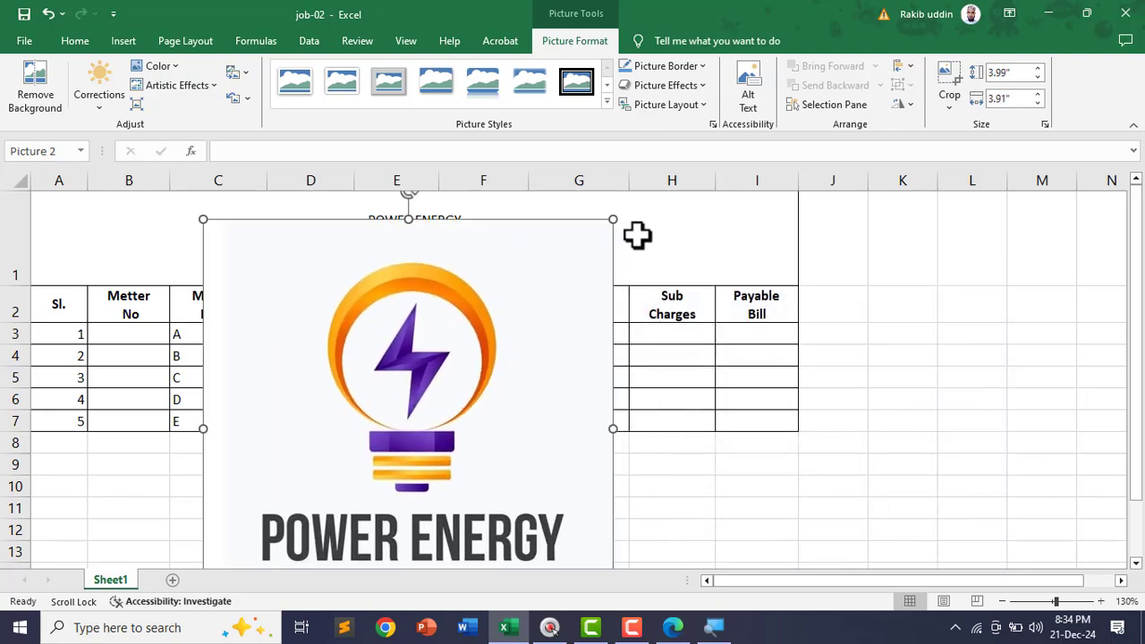
{"action": "left_click_drag", "start_coordinate": [617, 224], "coordinate": [376, 468]}
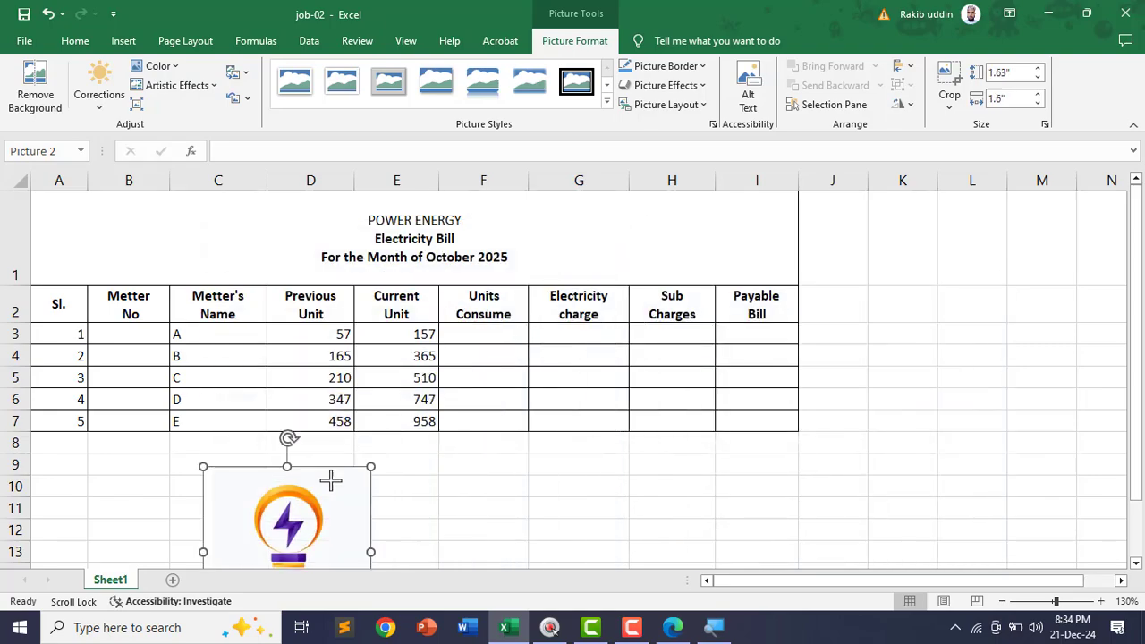
{"action": "left_click_drag", "start_coordinate": [343, 515], "coordinate": [354, 339]}
{"action": "left_click_drag", "start_coordinate": [378, 458], "coordinate": [130, 235]}
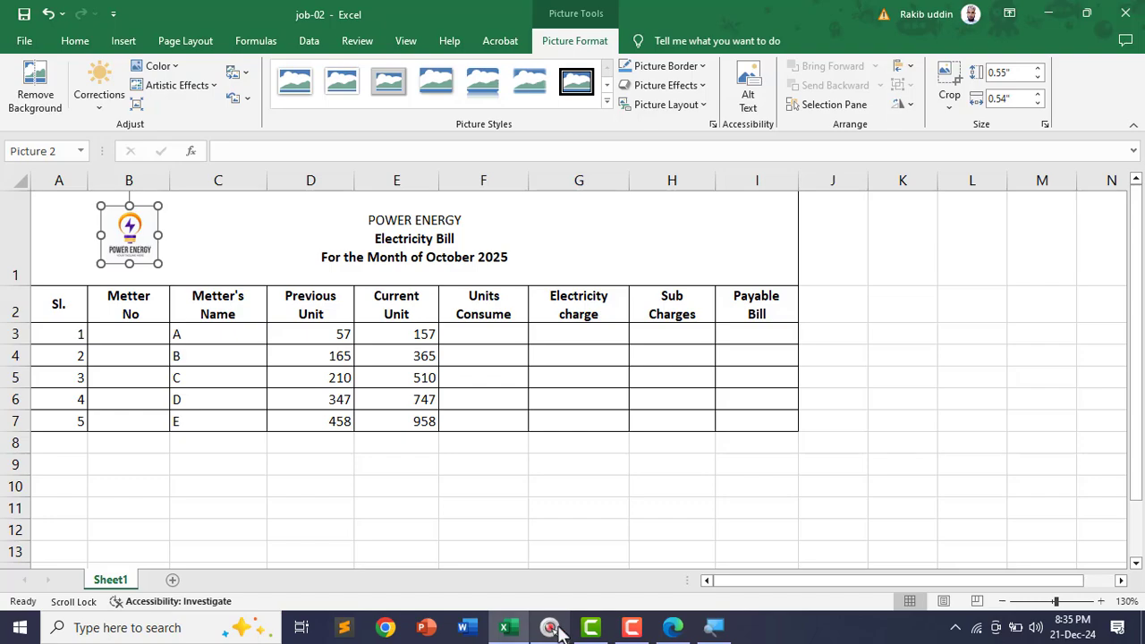
Switch to the PDF, tick instruction 3 and underline its Elephant font, size 40 and center alignment requirements
{"action": "left_click", "coordinate": [673, 628]}
{"action": "scroll", "coordinate": [109, 331], "scroll_direction": "down", "scroll_amount": 2}
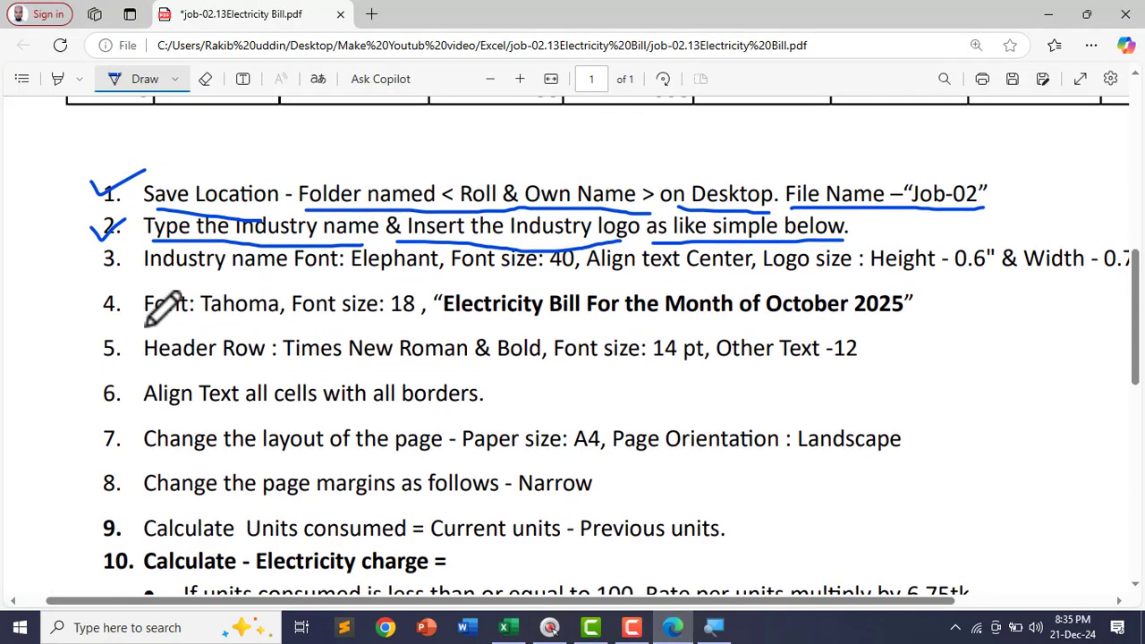
{"action": "mouse_move", "coordinate": [93, 271]}
{"action": "left_mouse_down"}
{"action": "mouse_move", "coordinate": [121, 253]}
{"action": "mouse_move", "coordinate": [225, 273]}
{"action": "mouse_move", "coordinate": [575, 273]}
{"action": "left_mouse_up"}
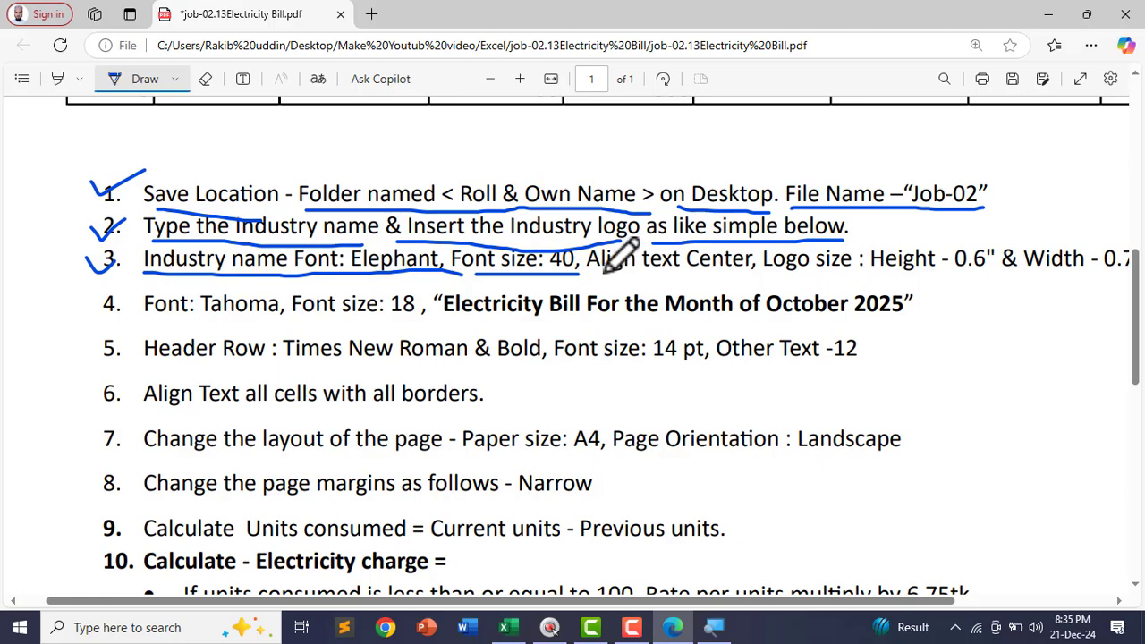
{"action": "left_click_drag", "start_coordinate": [588, 278], "coordinate": [757, 279]}
{"action": "left_click_drag", "start_coordinate": [735, 604], "coordinate": [768, 604]}
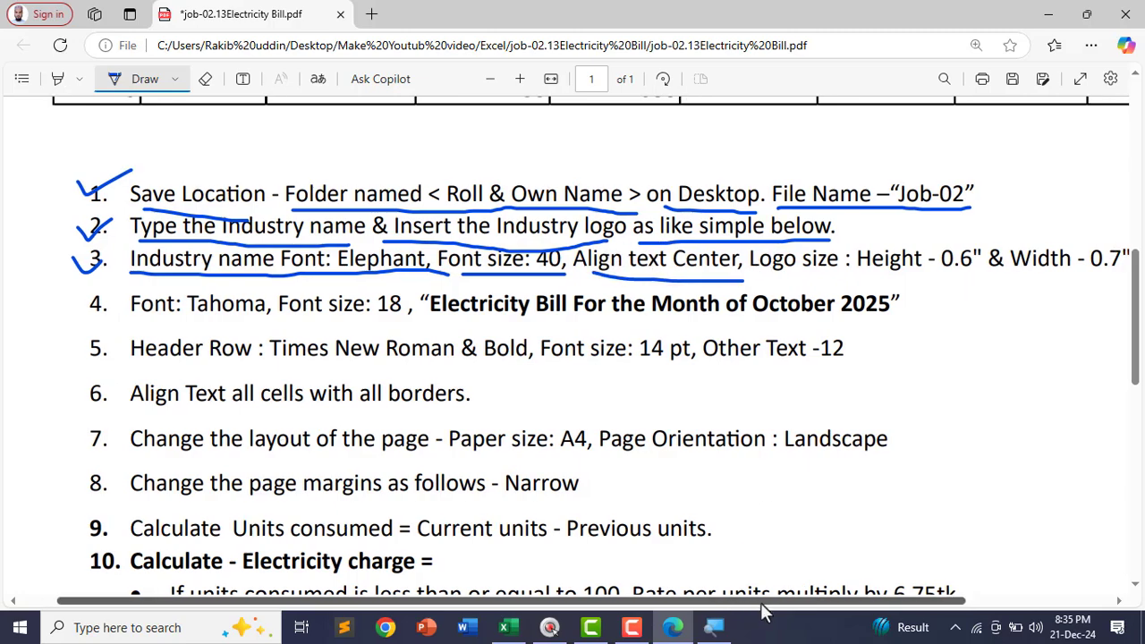
Erase the pen marks on instruction 3 and the first underlines of instruction 2, and select the font name Elephant
{"action": "left_click", "coordinate": [205, 79]}
{"action": "left_click_drag", "start_coordinate": [218, 259], "coordinate": [278, 255]}
{"action": "mouse_move", "coordinate": [481, 249]}
{"action": "left_mouse_down"}
{"action": "mouse_move", "coordinate": [421, 257]}
{"action": "mouse_move", "coordinate": [493, 225]}
{"action": "mouse_move", "coordinate": [486, 271]}
{"action": "mouse_move", "coordinate": [228, 216]}
{"action": "left_mouse_up"}
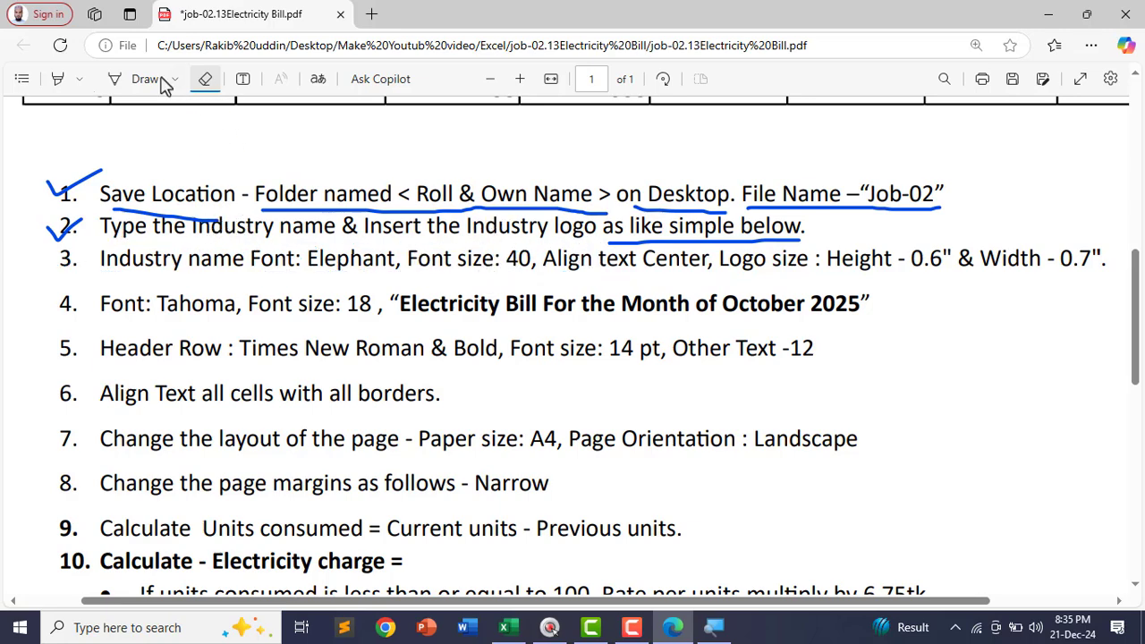
{"action": "double_click", "coordinate": [333, 259]}
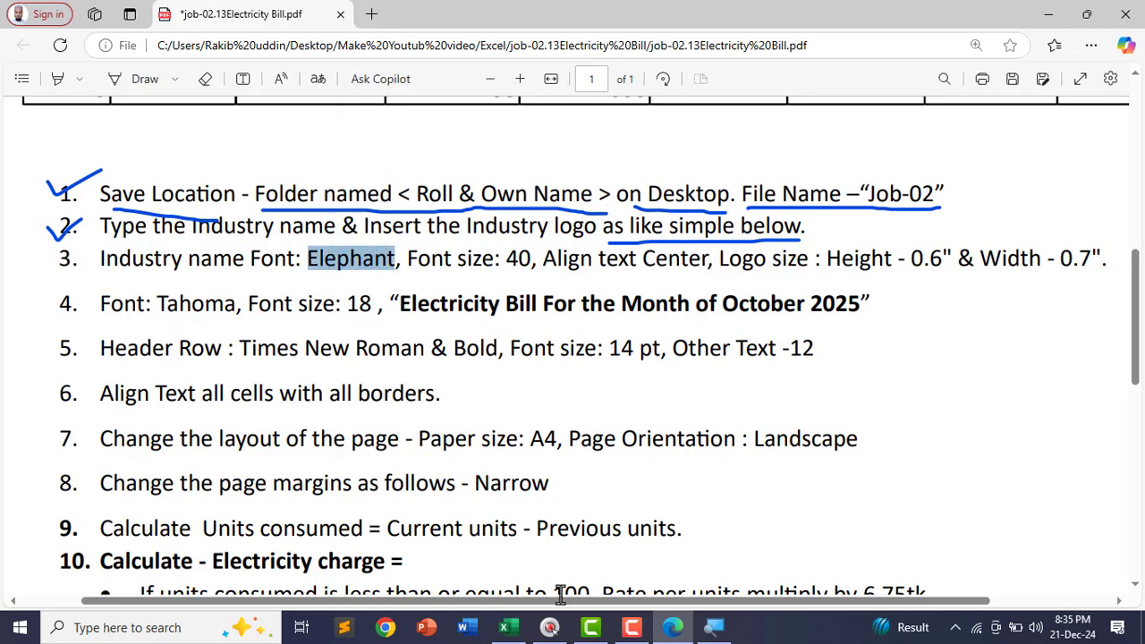
Switch back to Excel and select the POWER ENERGY text inside the merged heading cell
{"action": "left_click", "coordinate": [504, 627]}
{"action": "left_click", "coordinate": [342, 231]}
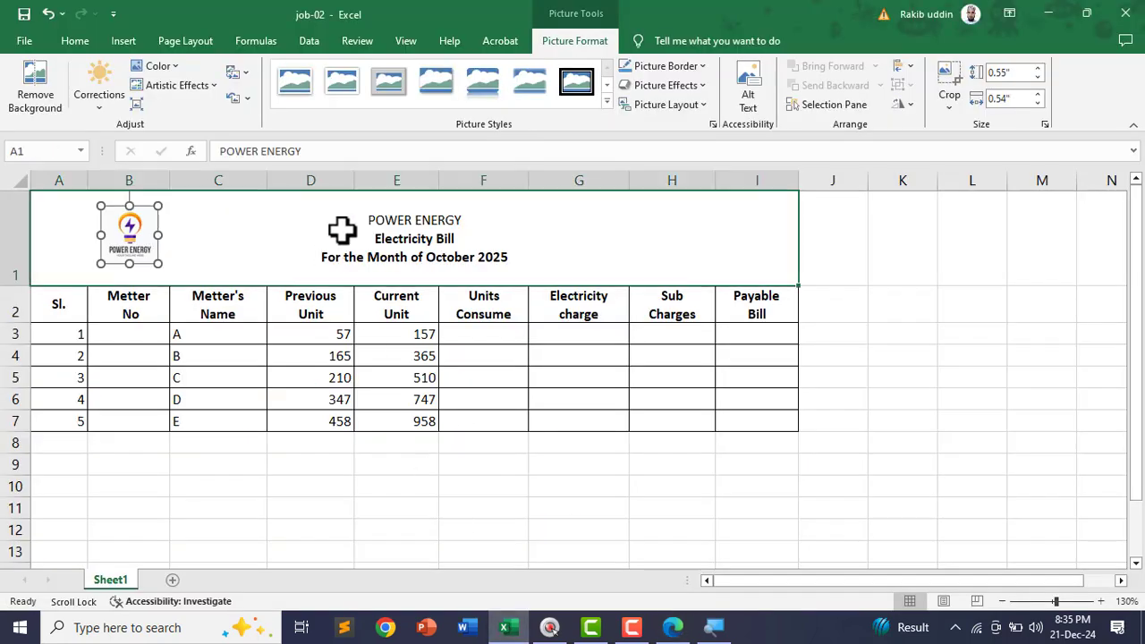
{"action": "left_click", "coordinate": [492, 224]}
{"action": "double_click", "coordinate": [484, 218]}
{"action": "left_click_drag", "start_coordinate": [491, 215], "coordinate": [375, 215]}
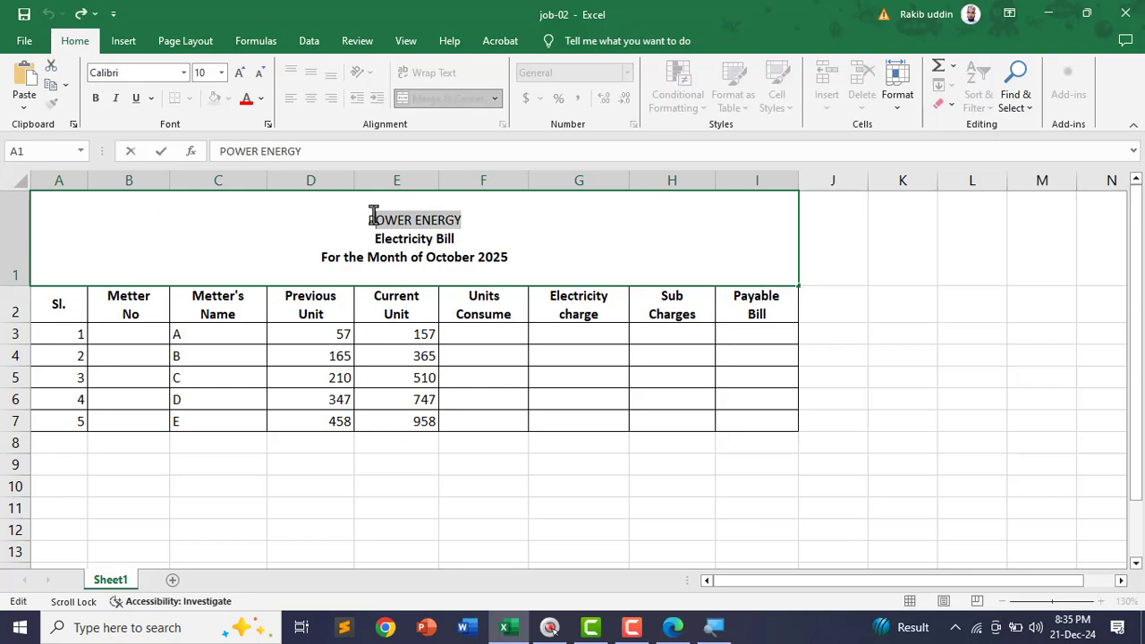
{"action": "left_click", "coordinate": [205, 73]}
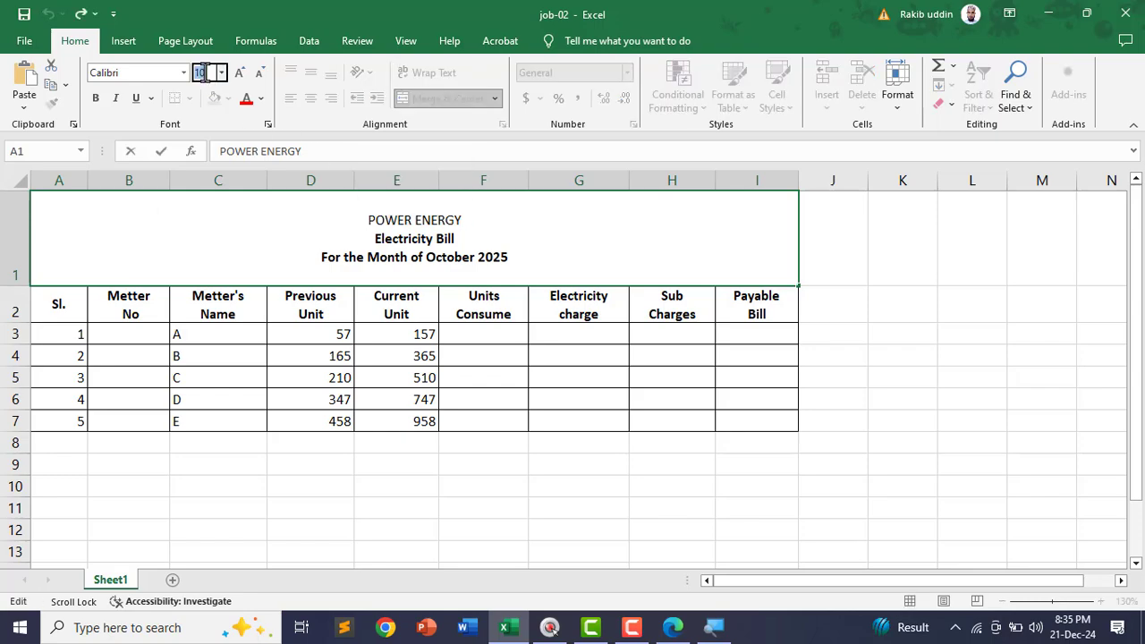
{"action": "key", "text": "Return"}
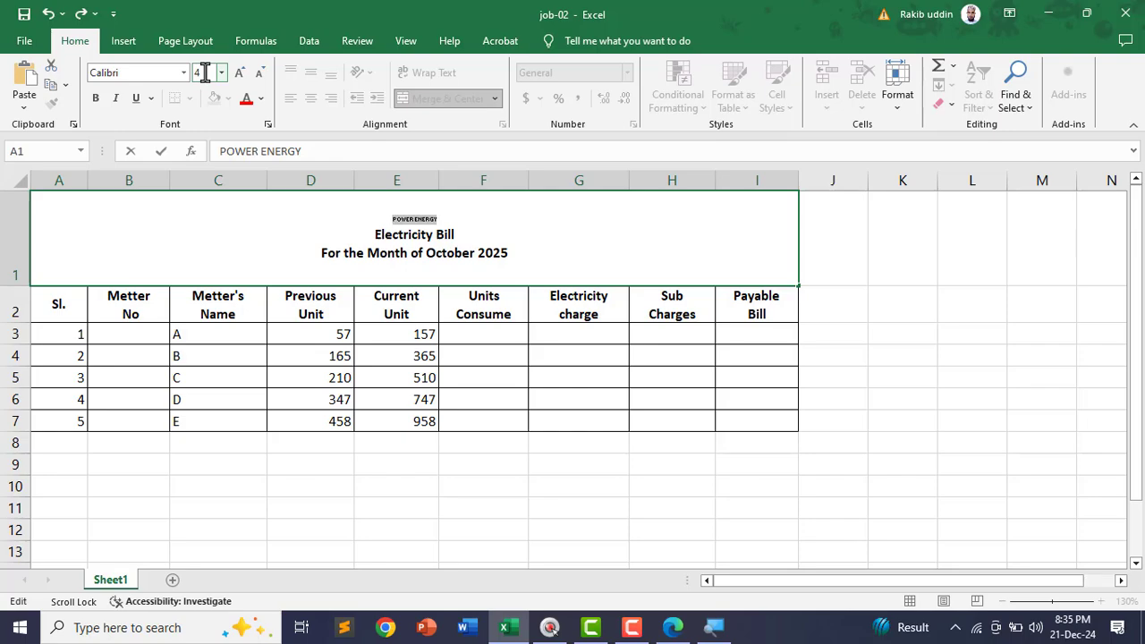
{"action": "left_click", "coordinate": [204, 72]}
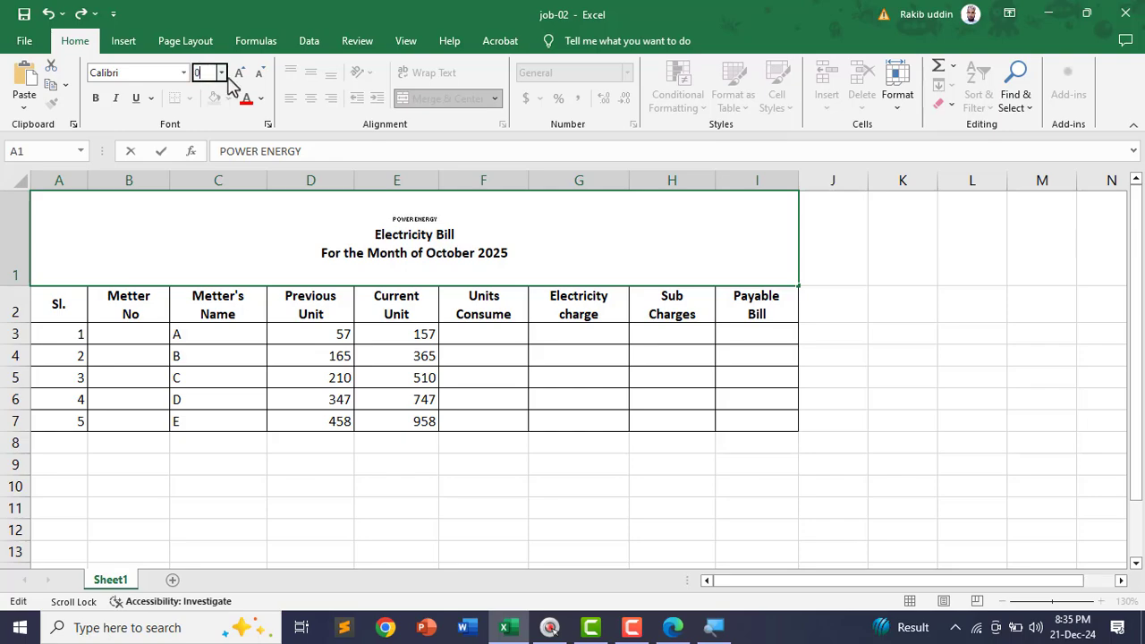
{"action": "key", "text": "Return"}
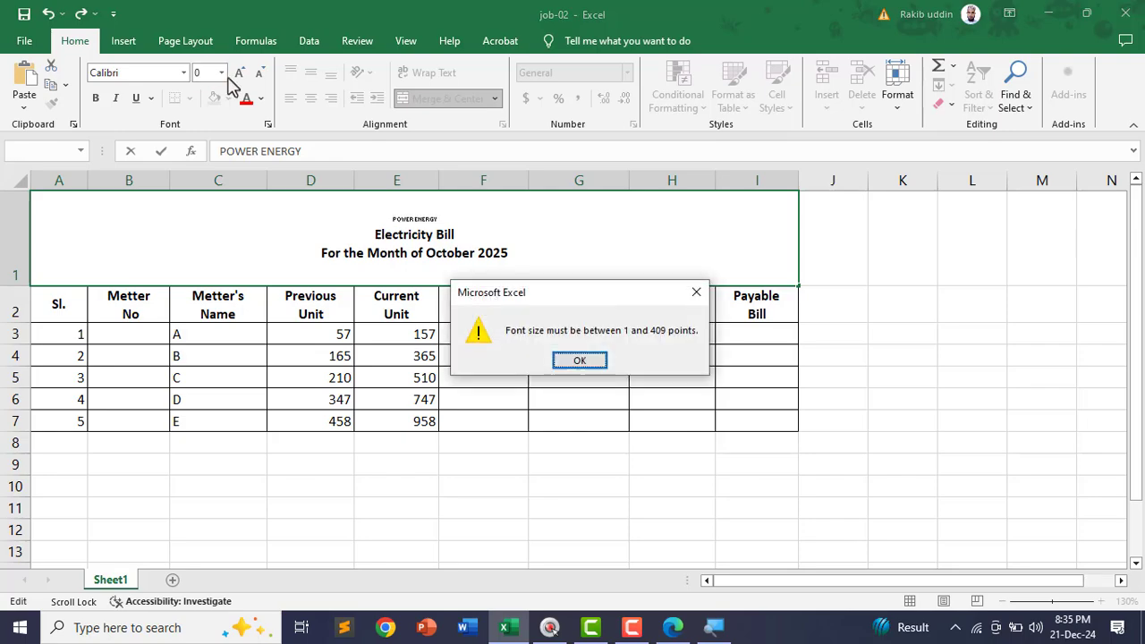
{"action": "left_click", "coordinate": [592, 362]}
Set the selected POWER ENERGY title to font size 40 and the Elephant font
{"action": "left_click", "coordinate": [211, 73]}
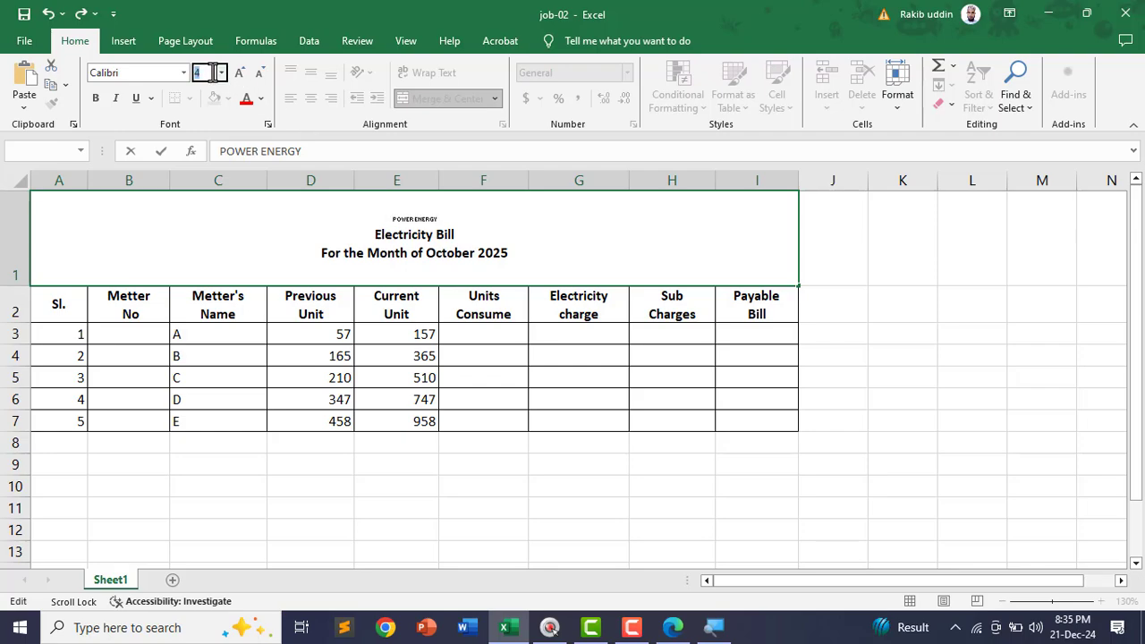
{"action": "type", "text": "40"}
{"action": "key", "text": "Return"}
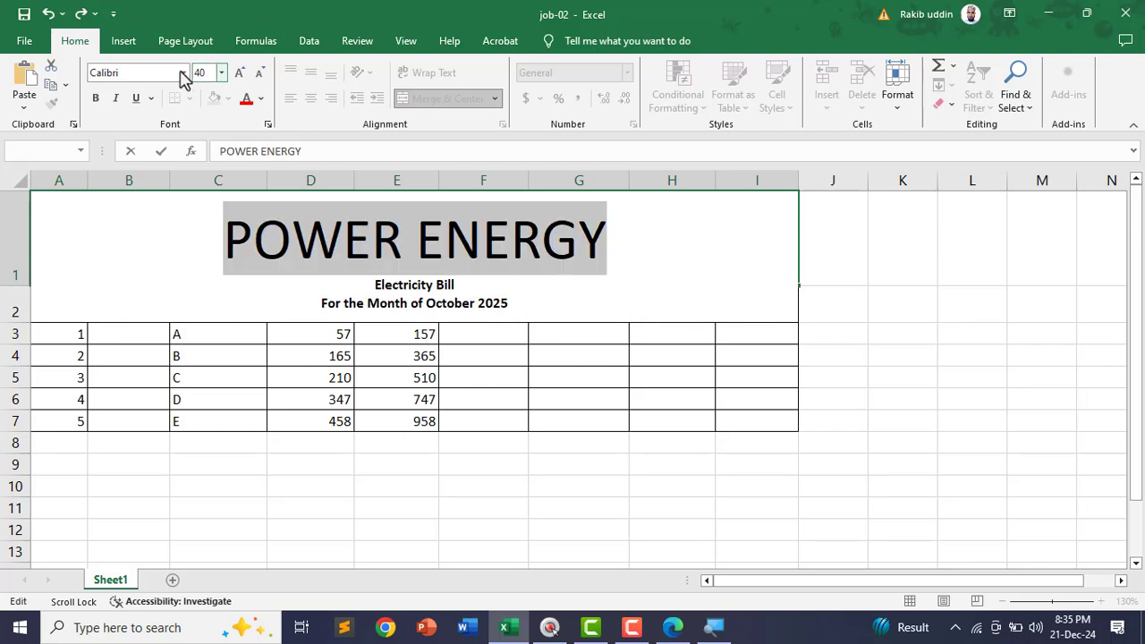
{"action": "left_click", "coordinate": [148, 72]}
{"action": "type", "text": "Elephant"}
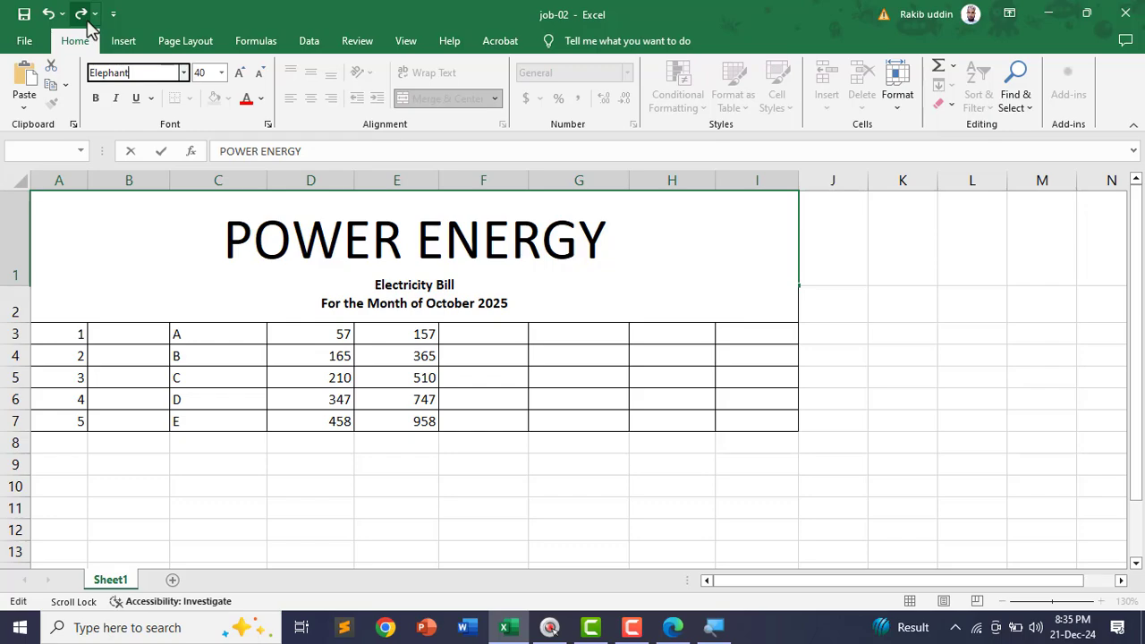
{"action": "key", "text": "Return"}
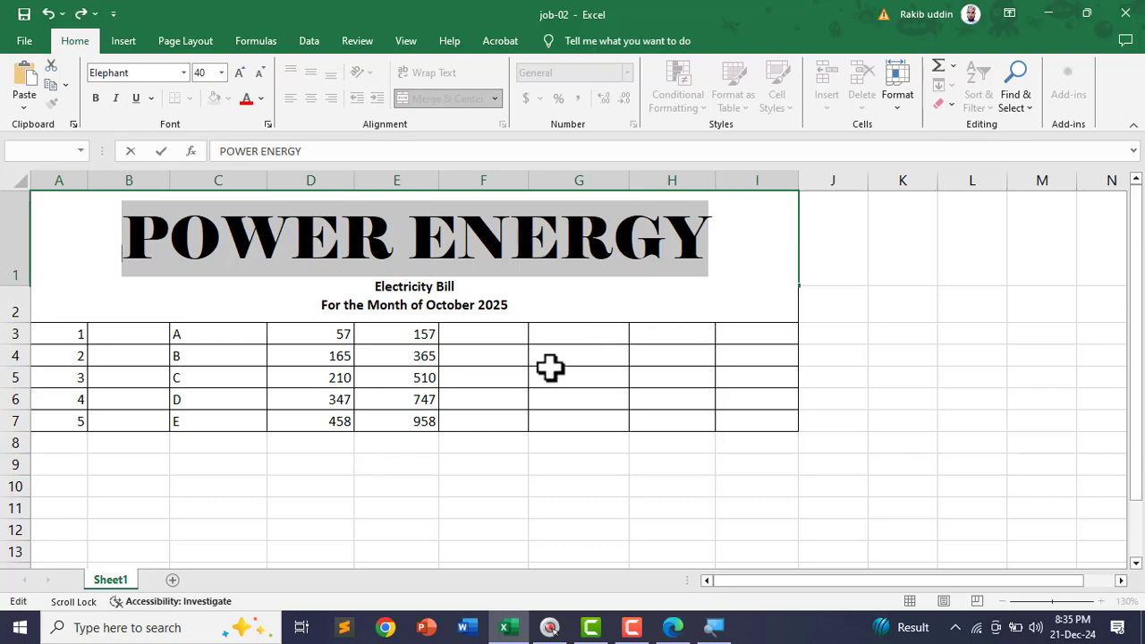
Switch to the PDF and underline the logo size requirement in instruction 3, height 0.6 and width 0.7 inches
{"action": "left_click", "coordinate": [667, 628]}
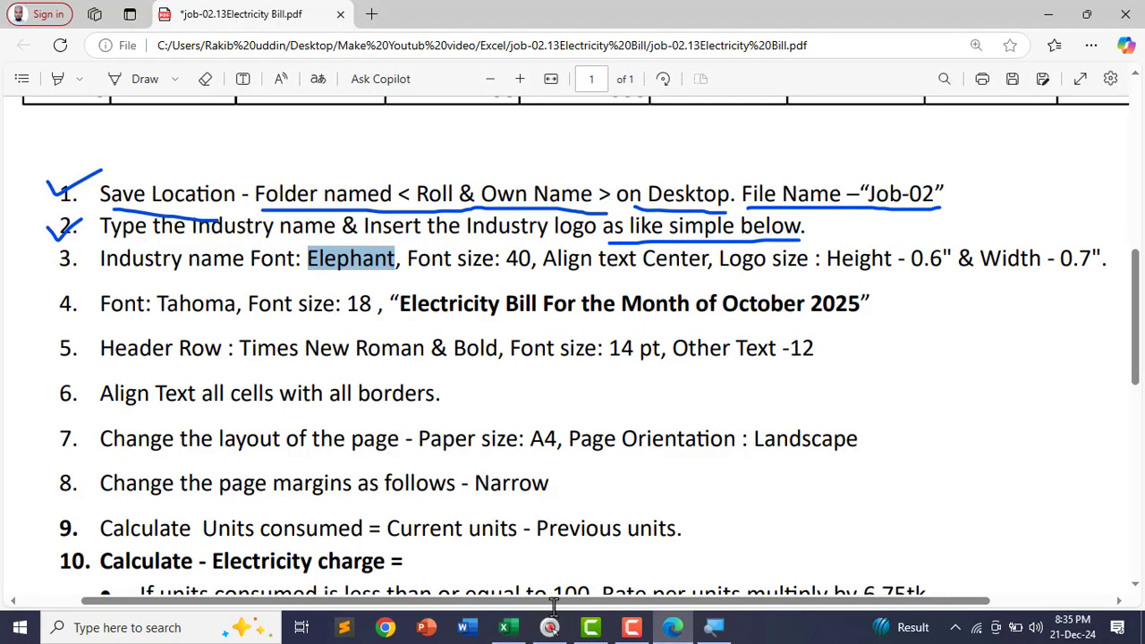
{"action": "left_click_drag", "start_coordinate": [554, 602], "coordinate": [571, 601]}
{"action": "left_click", "coordinate": [145, 79]}
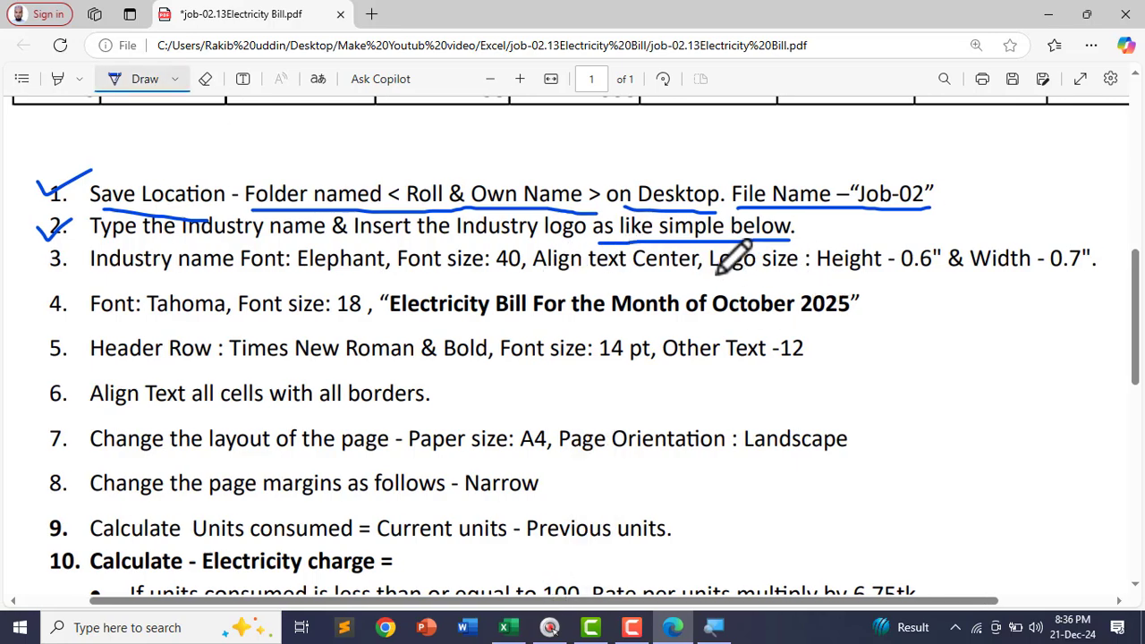
{"action": "left_click_drag", "start_coordinate": [716, 275], "coordinate": [1085, 277]}
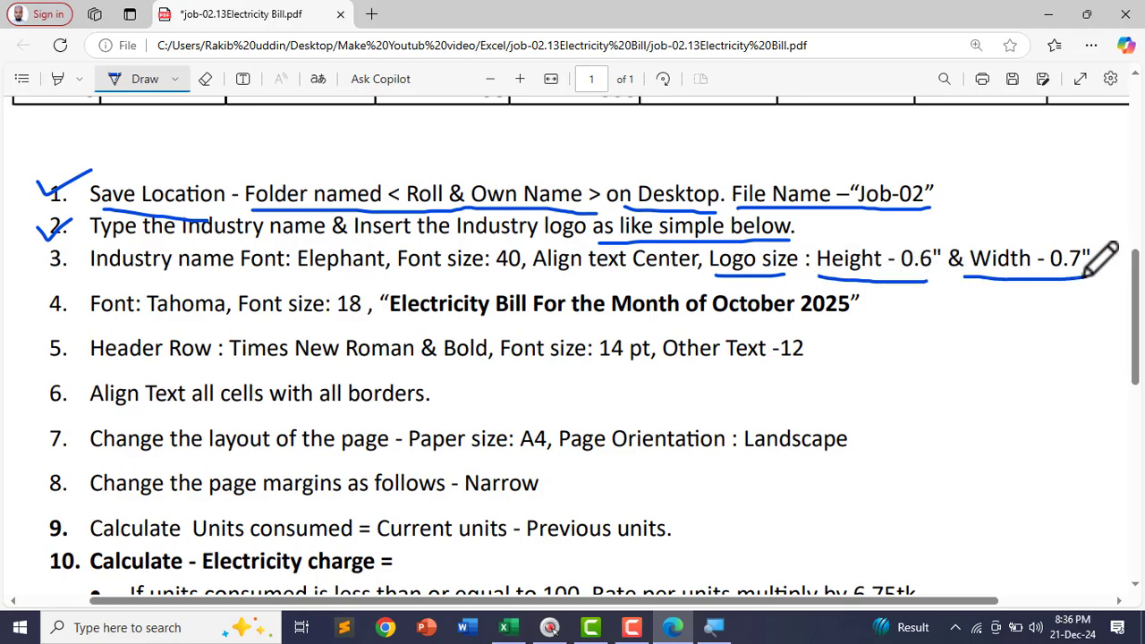
Switch back to Excel and move the logo to the left so it clears the POWER ENERGY title
{"action": "left_click", "coordinate": [509, 629]}
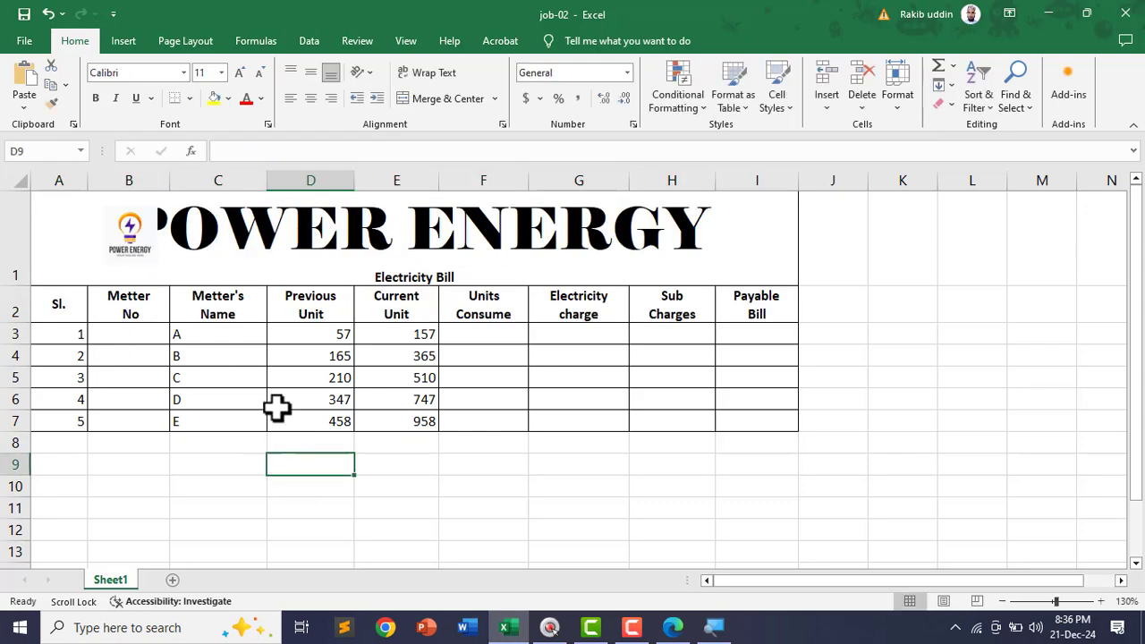
{"action": "left_click", "coordinate": [125, 235]}
{"action": "left_click_drag", "start_coordinate": [133, 238], "coordinate": [90, 231]}
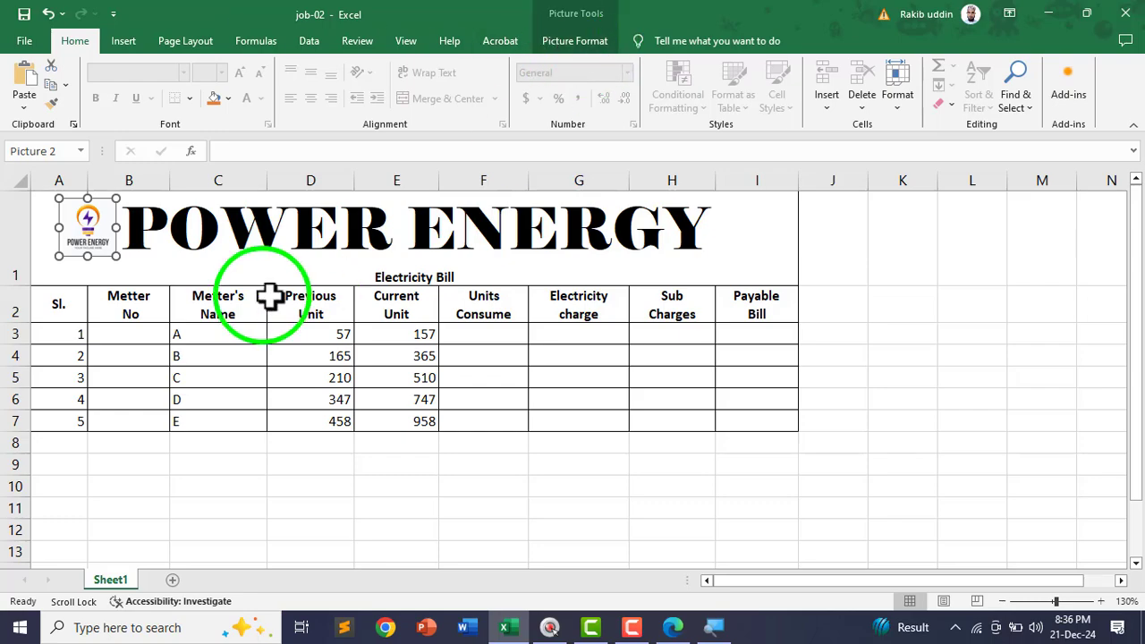
Turn off the logo's aspect ratio lock in its size settings
{"action": "left_click", "coordinate": [575, 42]}
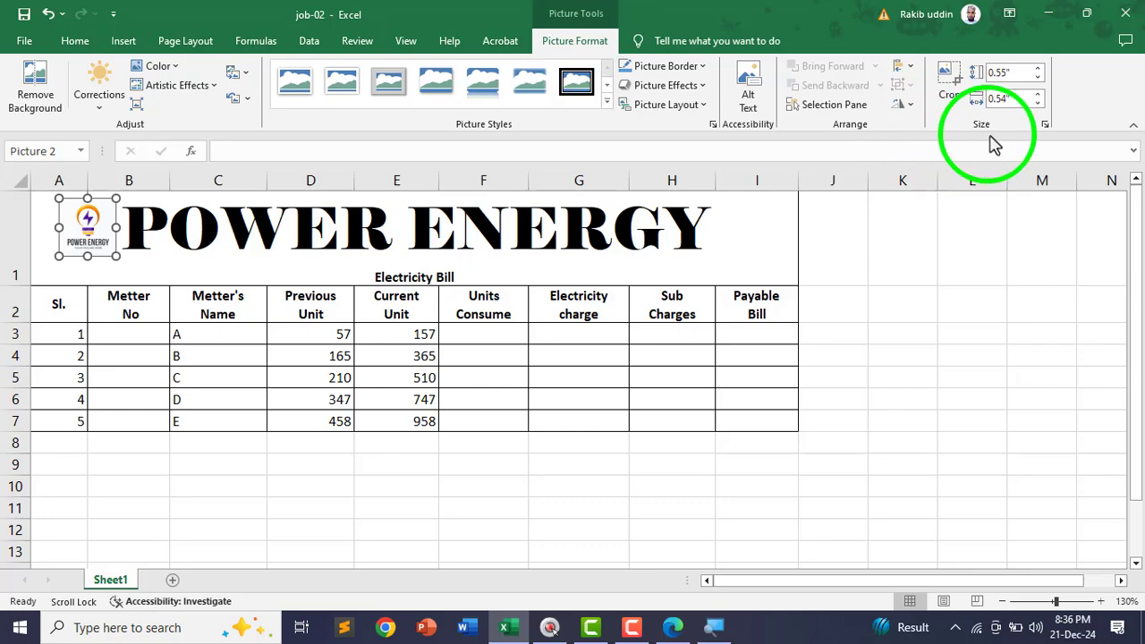
{"action": "left_click", "coordinate": [1045, 126]}
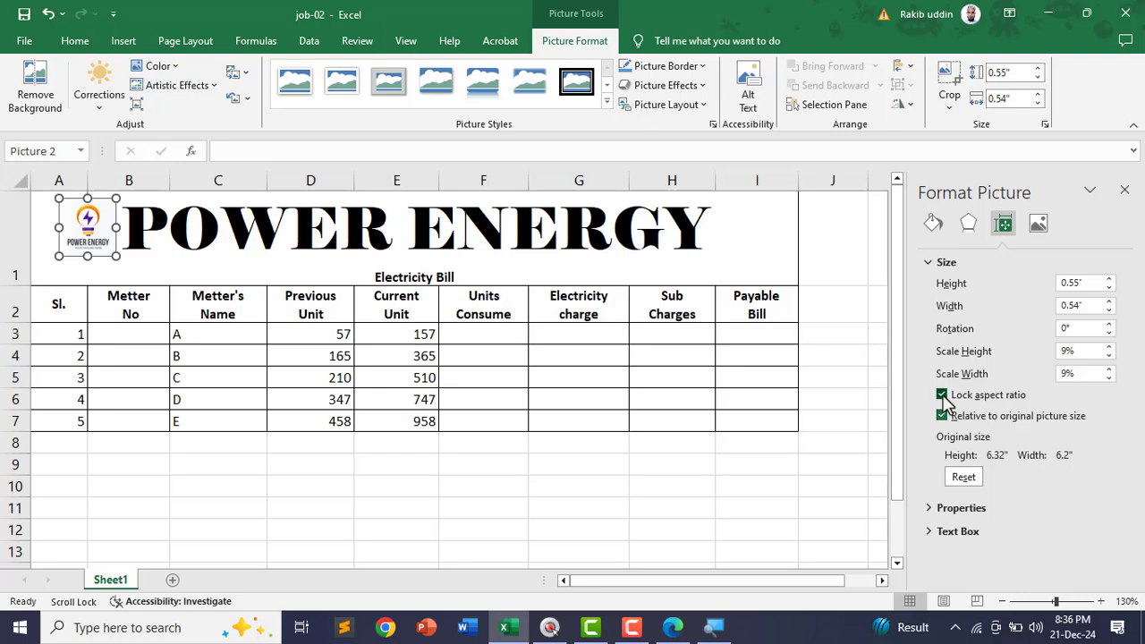
{"action": "left_click", "coordinate": [1124, 193]}
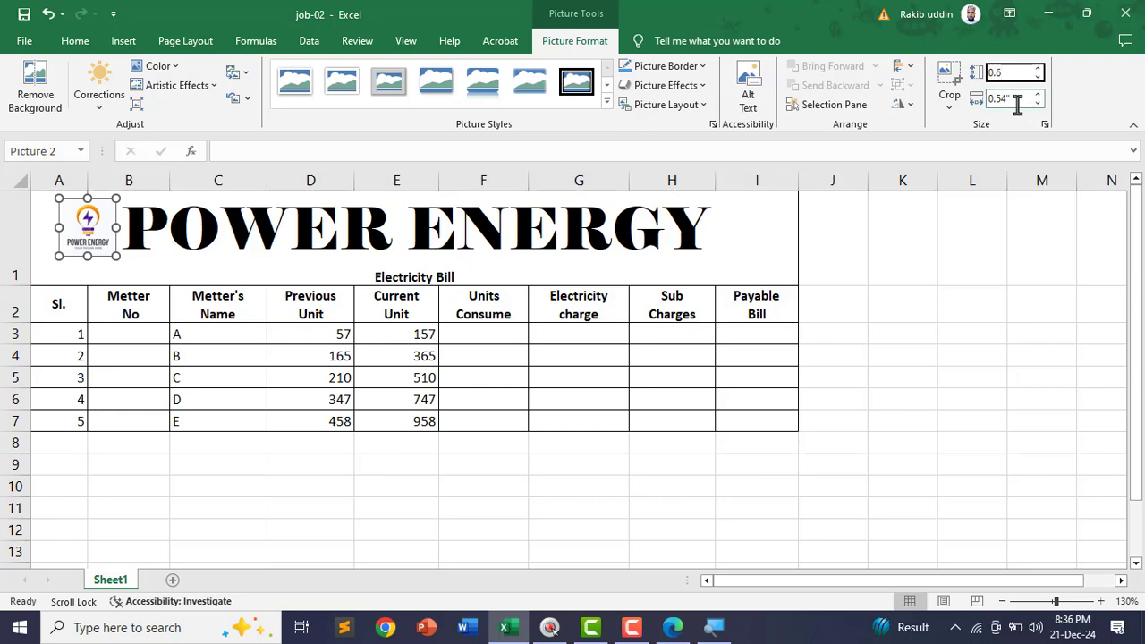
Size the logo to 0.6 inches high and 0.7 inches wide, and nudge it left beside the title
{"action": "left_click", "coordinate": [1018, 100]}
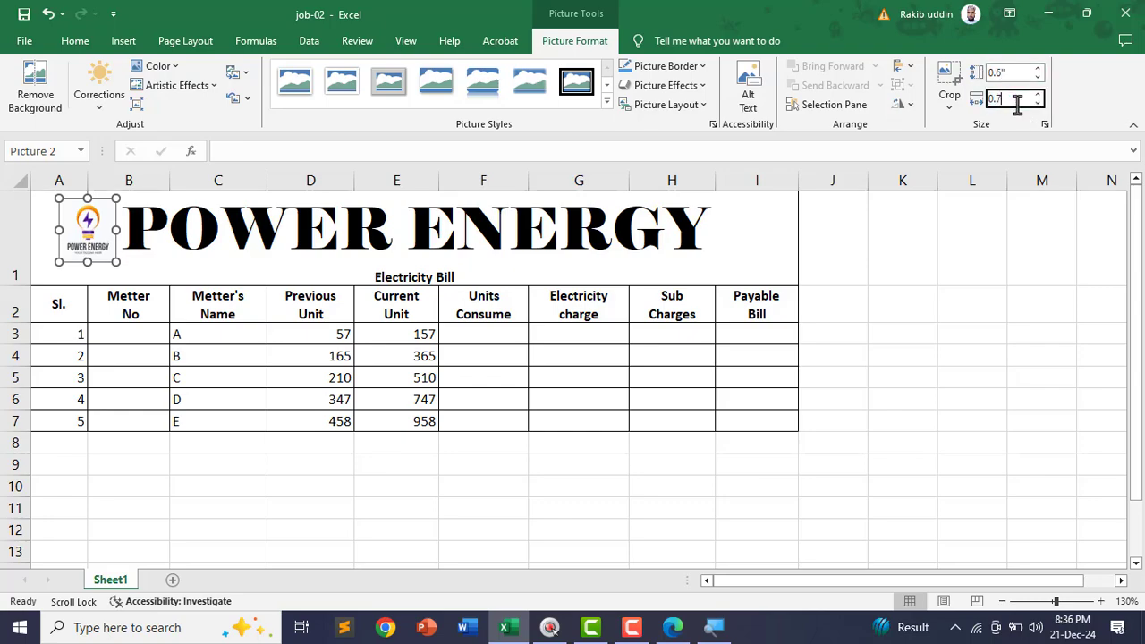
{"action": "key", "text": "Return"}
{"action": "left_click_drag", "start_coordinate": [101, 238], "coordinate": [80, 237]}
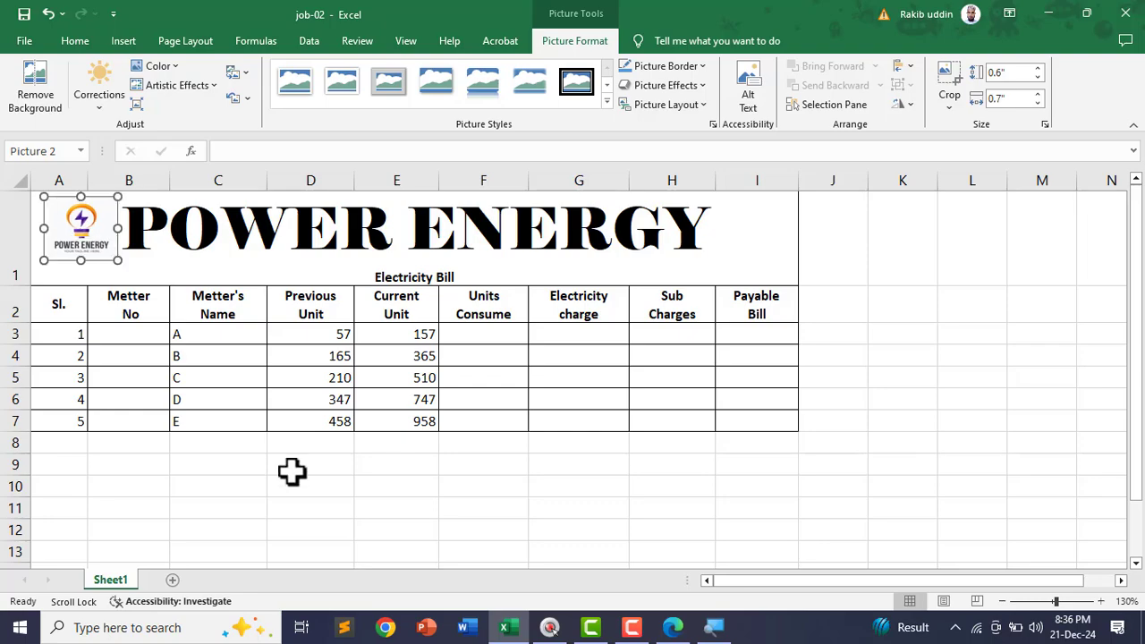
{"action": "left_click", "coordinate": [299, 506]}
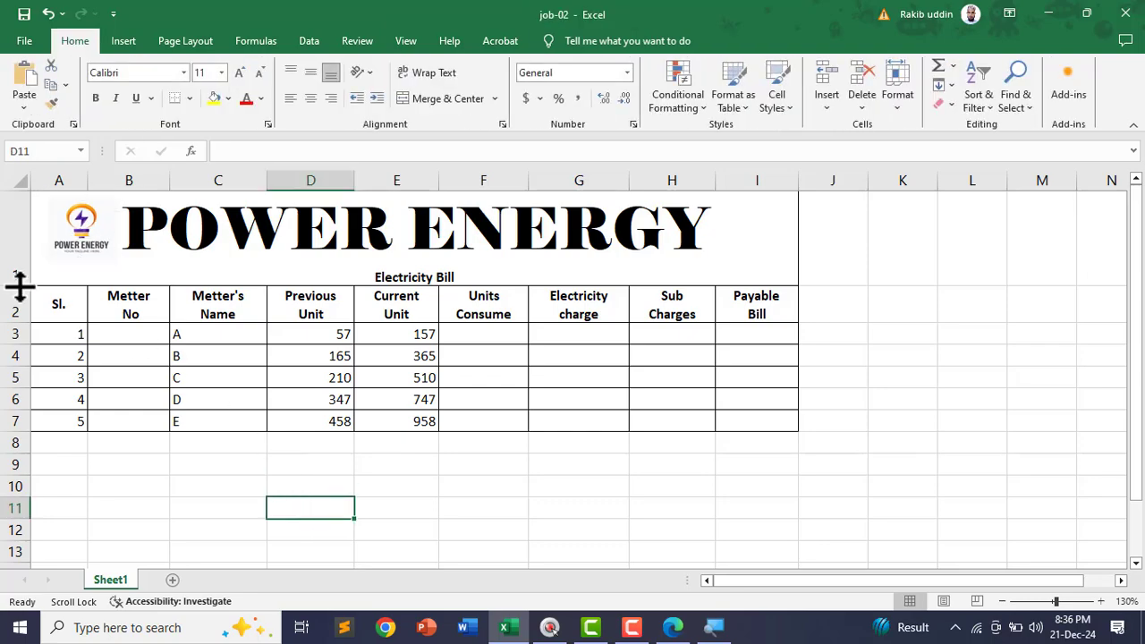
Heighten row 1 to fit both subtitle lines, and switch to the PDF to tick and underline instruction 4 on the Tahoma 18 subtitle
{"action": "left_click_drag", "start_coordinate": [20, 286], "coordinate": [20, 316]}
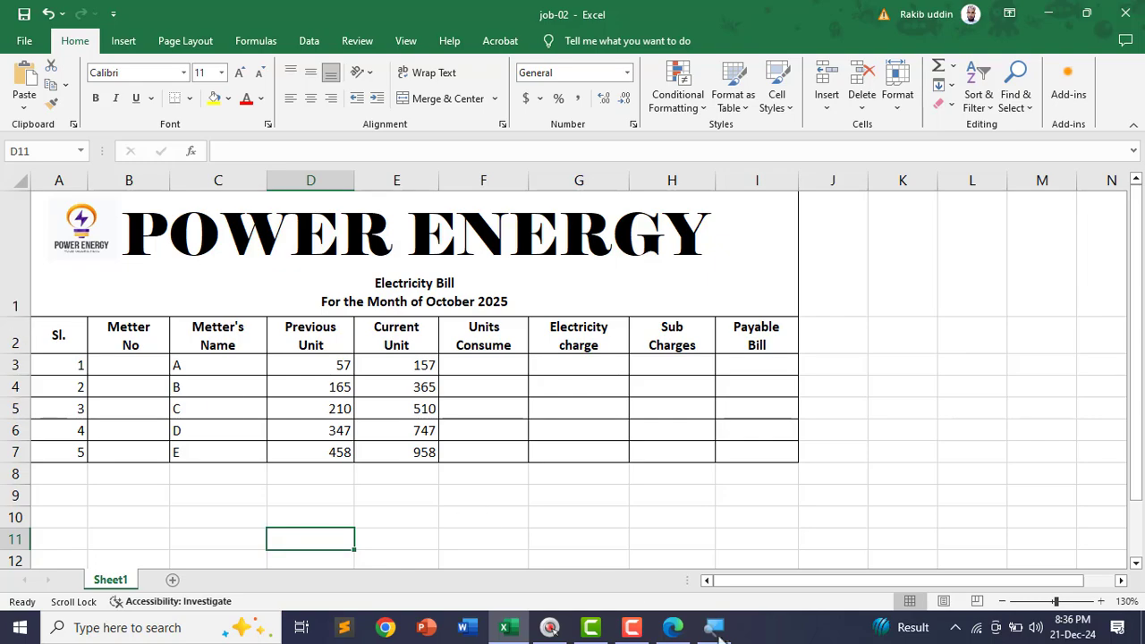
{"action": "left_click", "coordinate": [667, 631]}
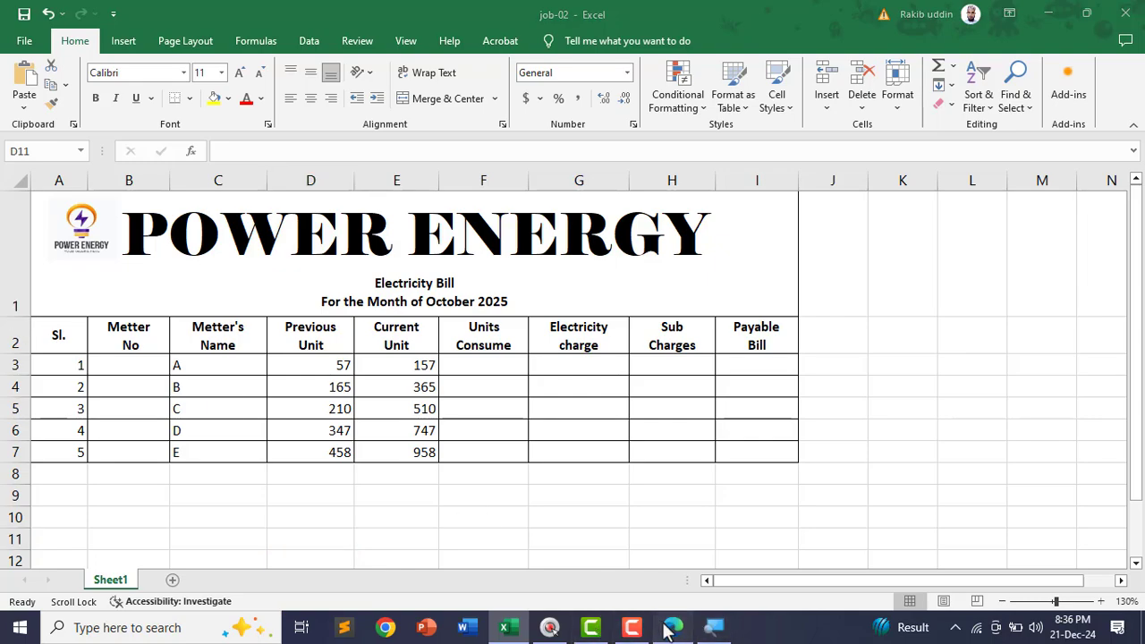
{"action": "scroll", "coordinate": [394, 490], "scroll_direction": "down", "scroll_amount": 1}
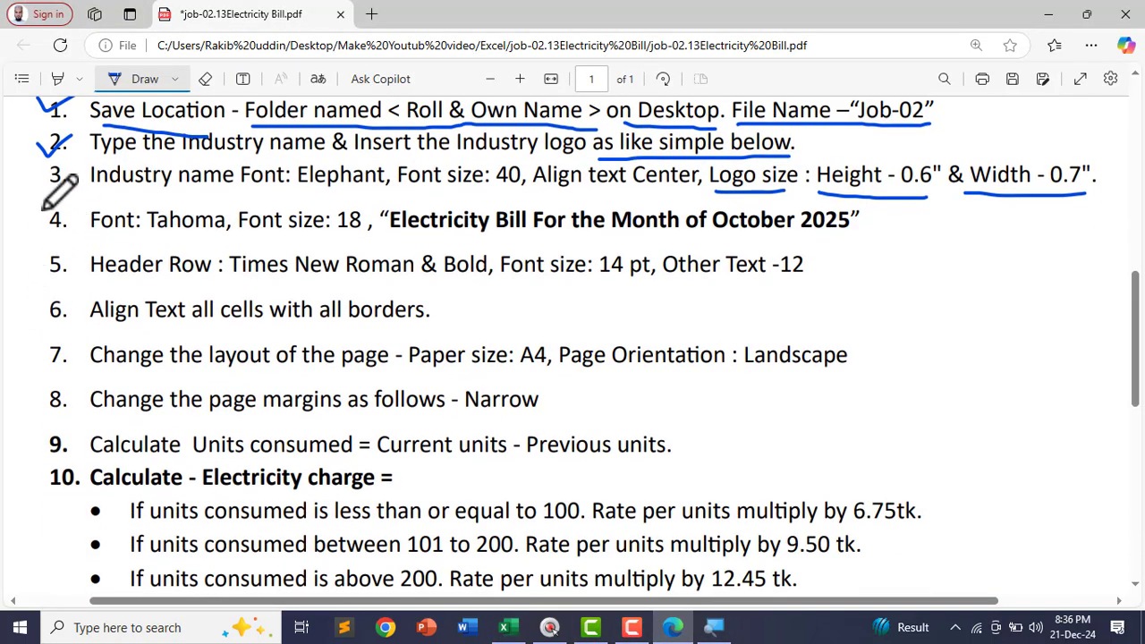
{"action": "mouse_move", "coordinate": [29, 224]}
{"action": "left_mouse_down"}
{"action": "mouse_move", "coordinate": [66, 212]}
{"action": "mouse_move", "coordinate": [172, 239]}
{"action": "mouse_move", "coordinate": [324, 238]}
{"action": "left_mouse_up"}
{"action": "left_click_drag", "start_coordinate": [412, 238], "coordinate": [861, 230]}
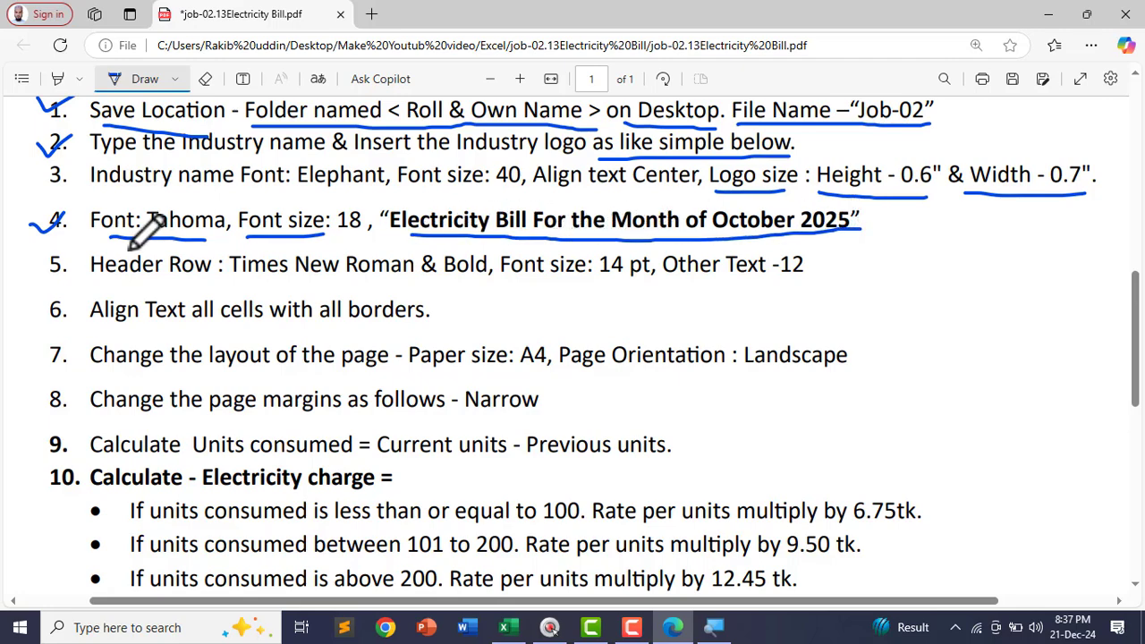
Switch back to Excel and set the "Electricity Bill" and "For the Month of October 2025" lines in A1 to font size 18
{"action": "left_click", "coordinate": [504, 628]}
{"action": "double_click", "coordinate": [369, 285]}
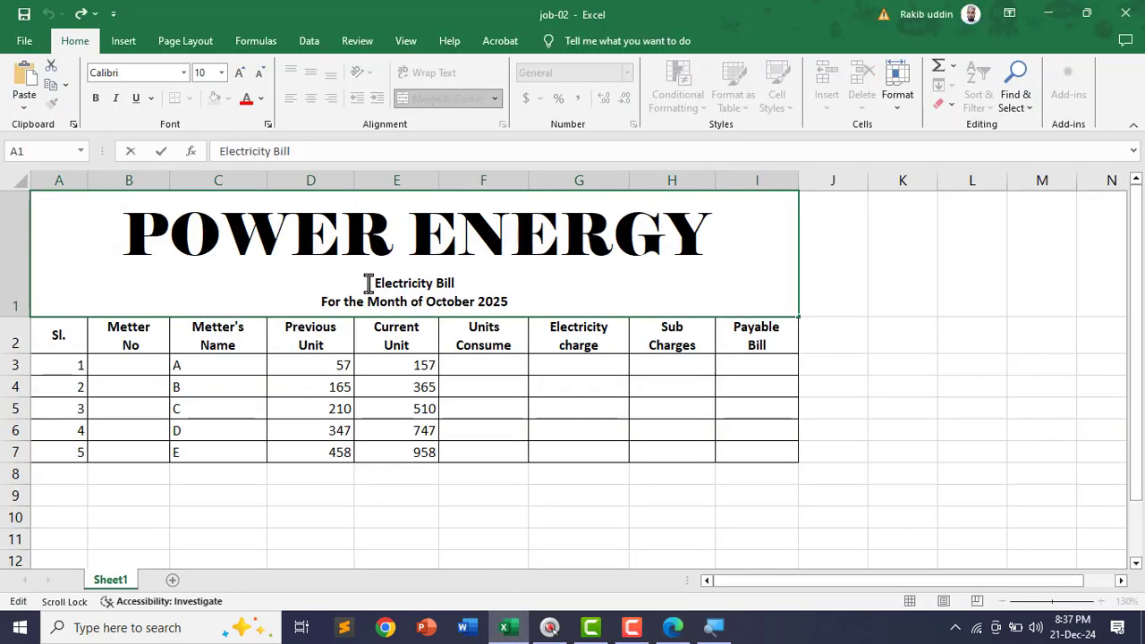
{"action": "left_click_drag", "start_coordinate": [370, 284], "coordinate": [530, 304]}
{"action": "left_click", "coordinate": [205, 73]}
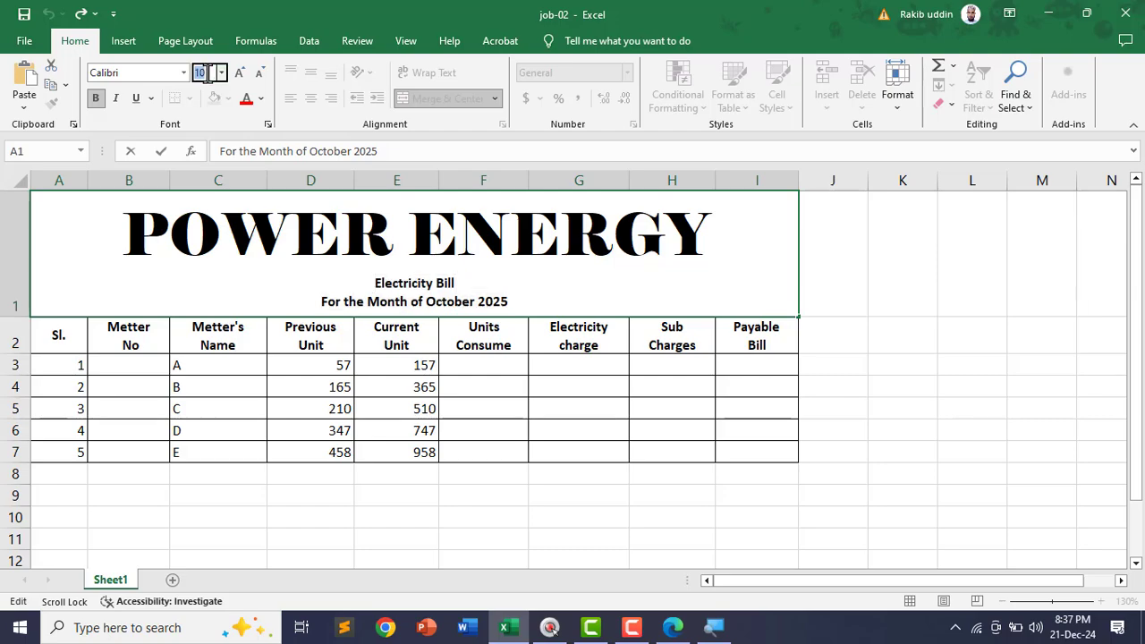
{"action": "key", "text": "Return"}
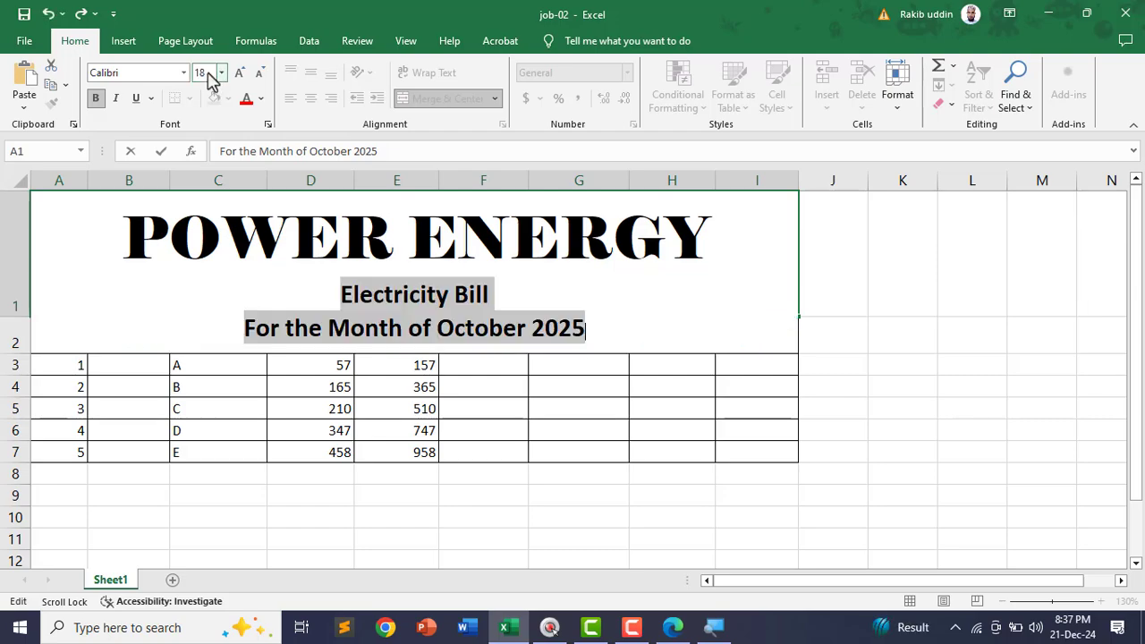
Change the two subtitle lines' font to Tahoma and heighten row 1 so they fit fully
{"action": "left_click", "coordinate": [145, 72]}
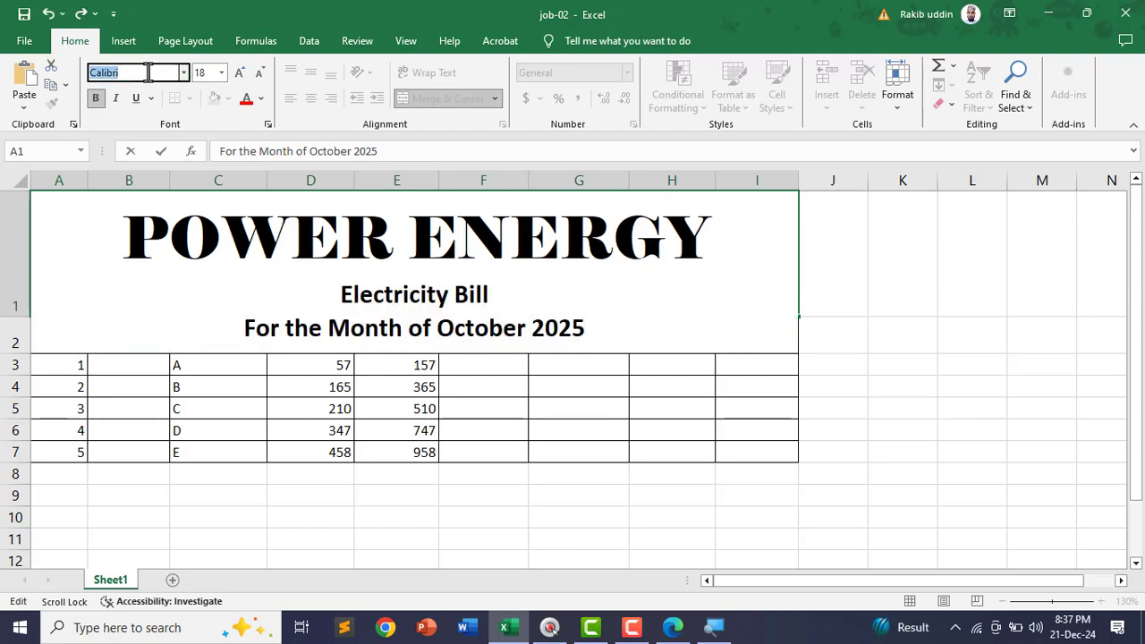
{"action": "type", "text": "T"}
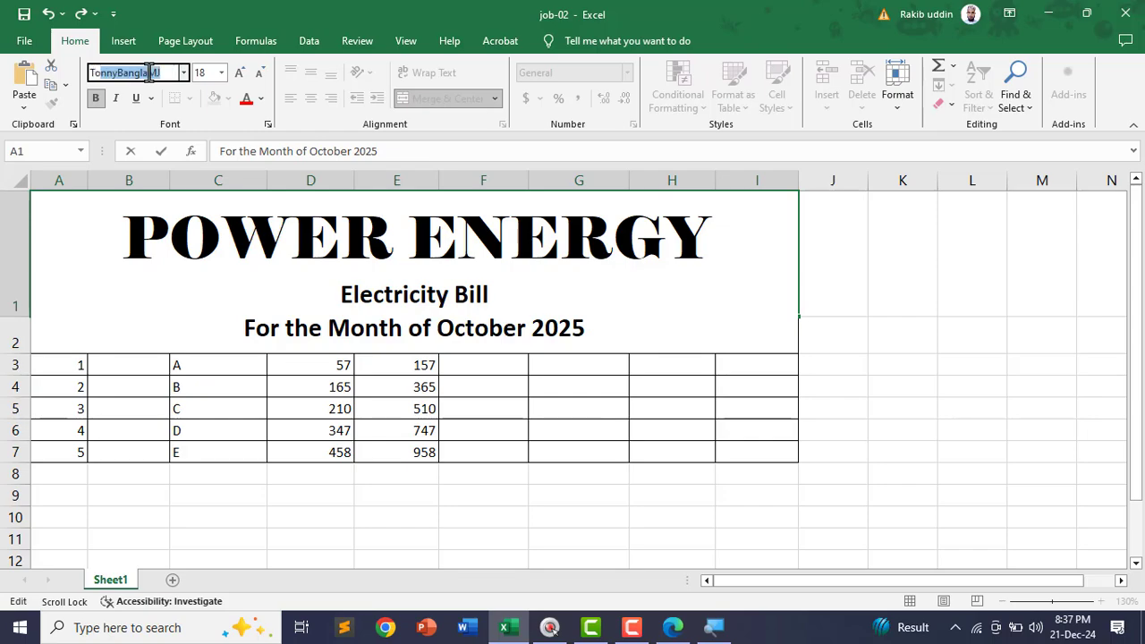
{"action": "key", "text": "BackSpace"}
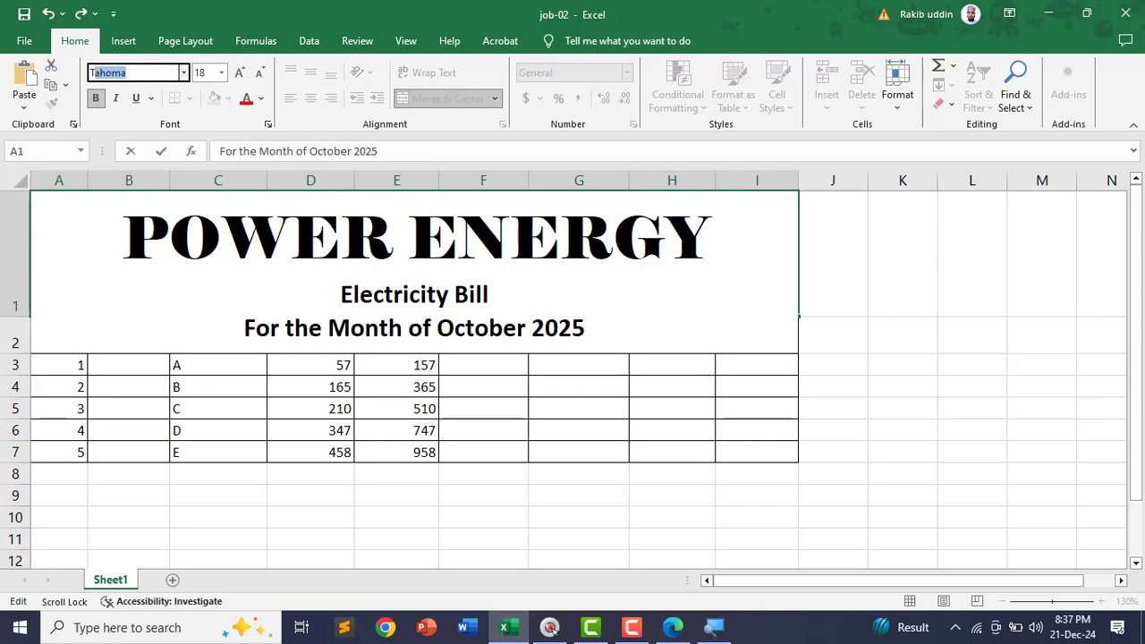
{"action": "key", "text": "Return"}
{"action": "left_click", "coordinate": [381, 519]}
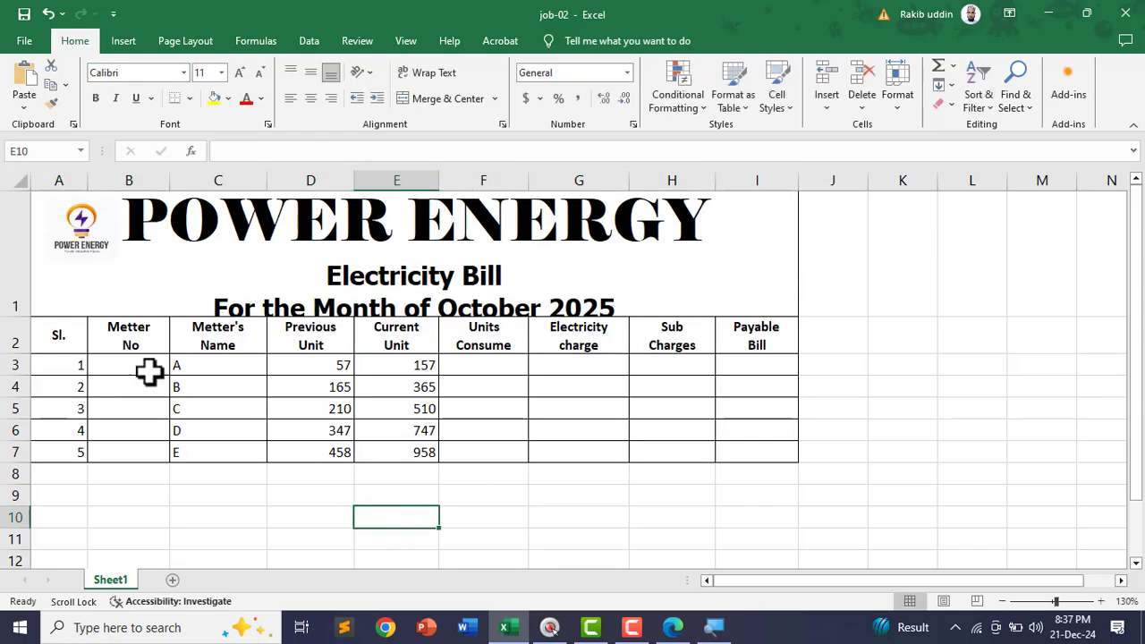
{"action": "left_click_drag", "start_coordinate": [21, 316], "coordinate": [20, 334]}
{"action": "left_click", "coordinate": [825, 511]}
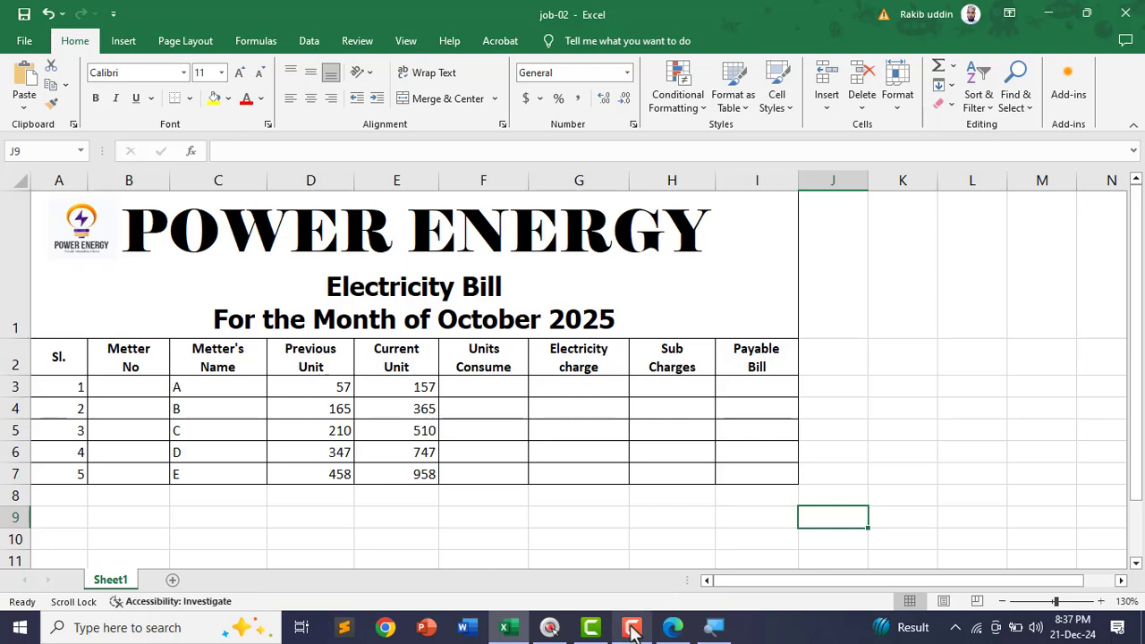
Switch to the PDF and tick and underline instruction 5 on the header row font and other text size
{"action": "left_click", "coordinate": [673, 628]}
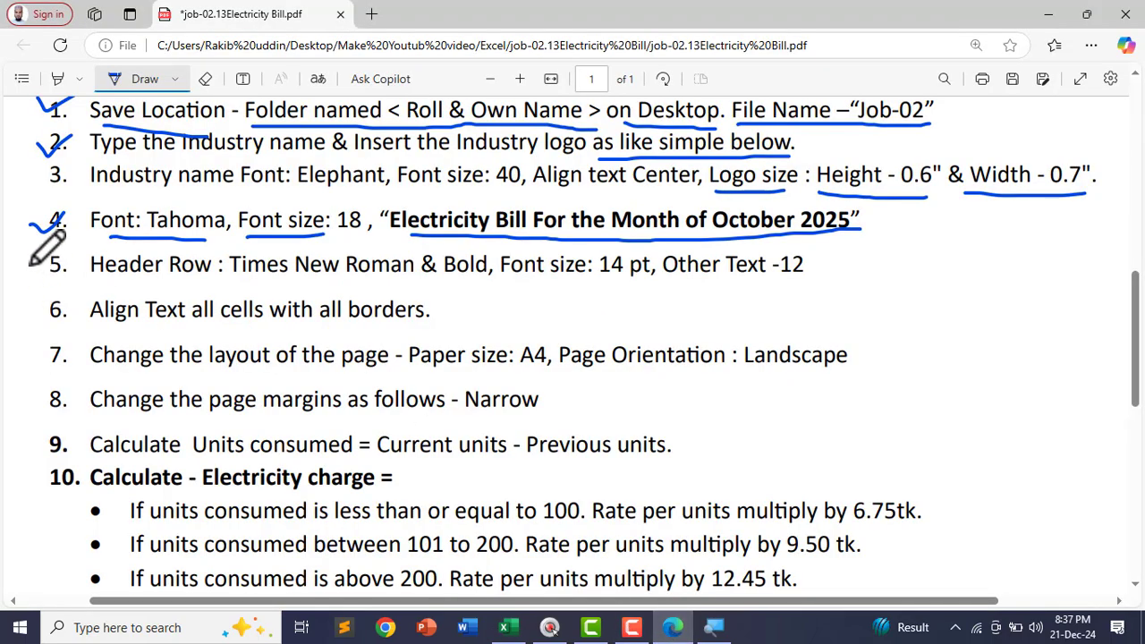
{"action": "left_click_drag", "start_coordinate": [32, 263], "coordinate": [814, 288]}
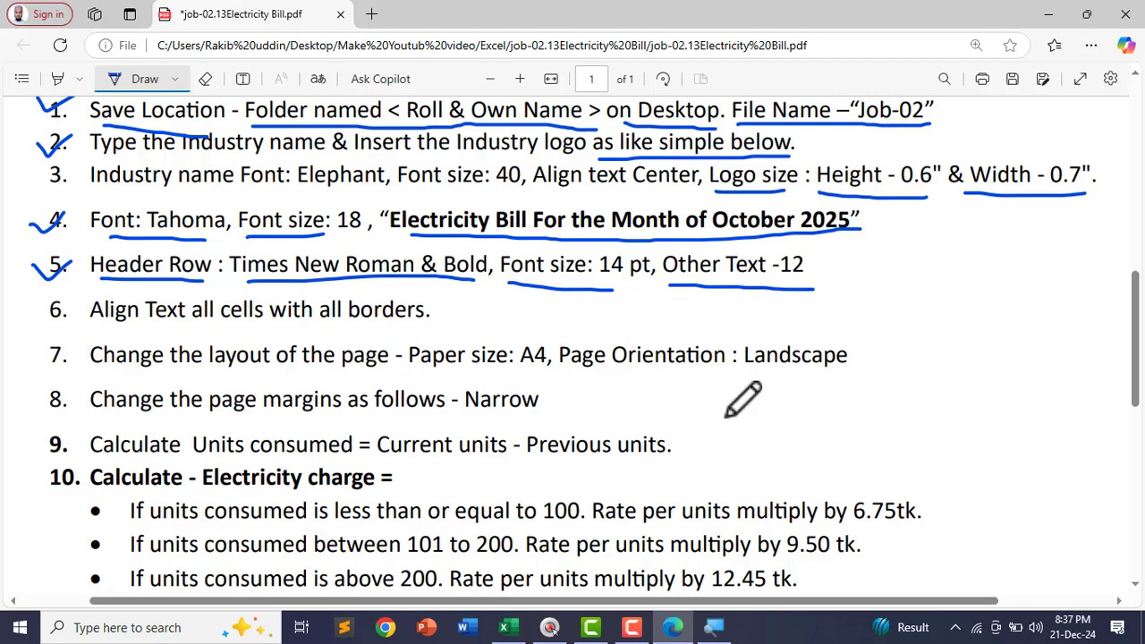
Switch back to Excel and format the header row A2:I2 in Times New Roman, size 14
{"action": "left_click", "coordinate": [503, 627]}
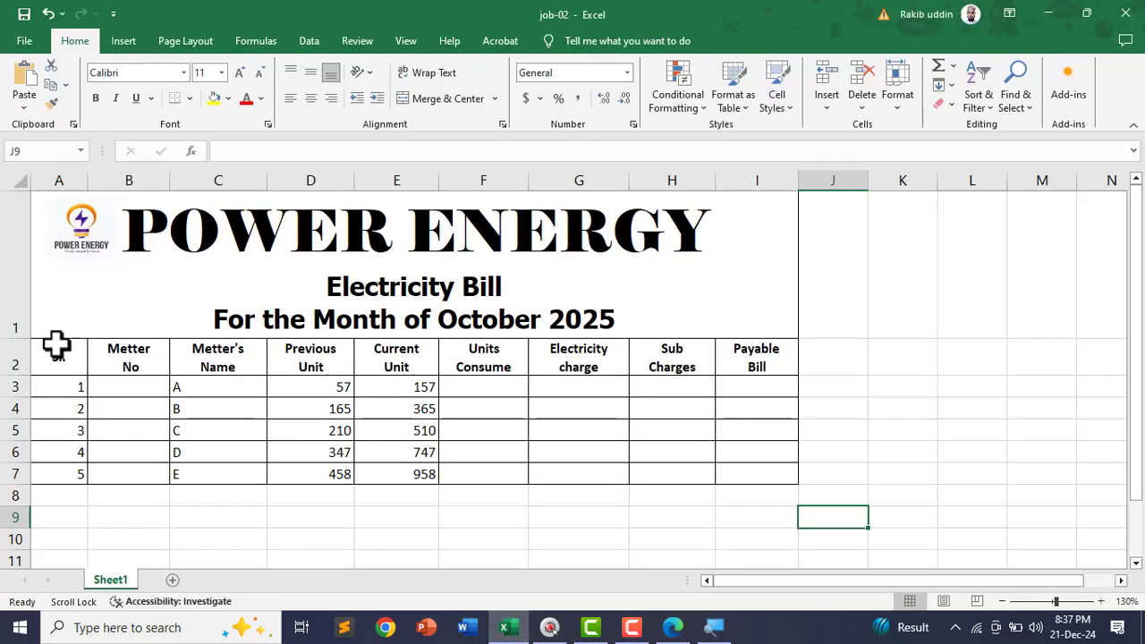
{"action": "left_click_drag", "start_coordinate": [55, 349], "coordinate": [739, 353]}
{"action": "left_click", "coordinate": [162, 74]}
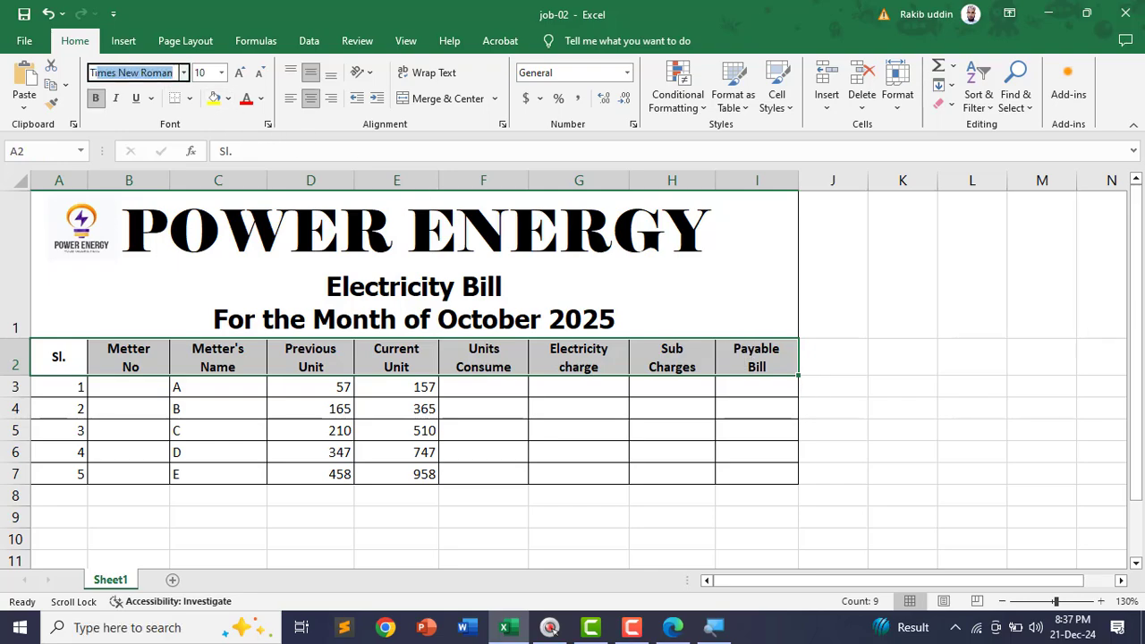
{"action": "key", "text": "Return"}
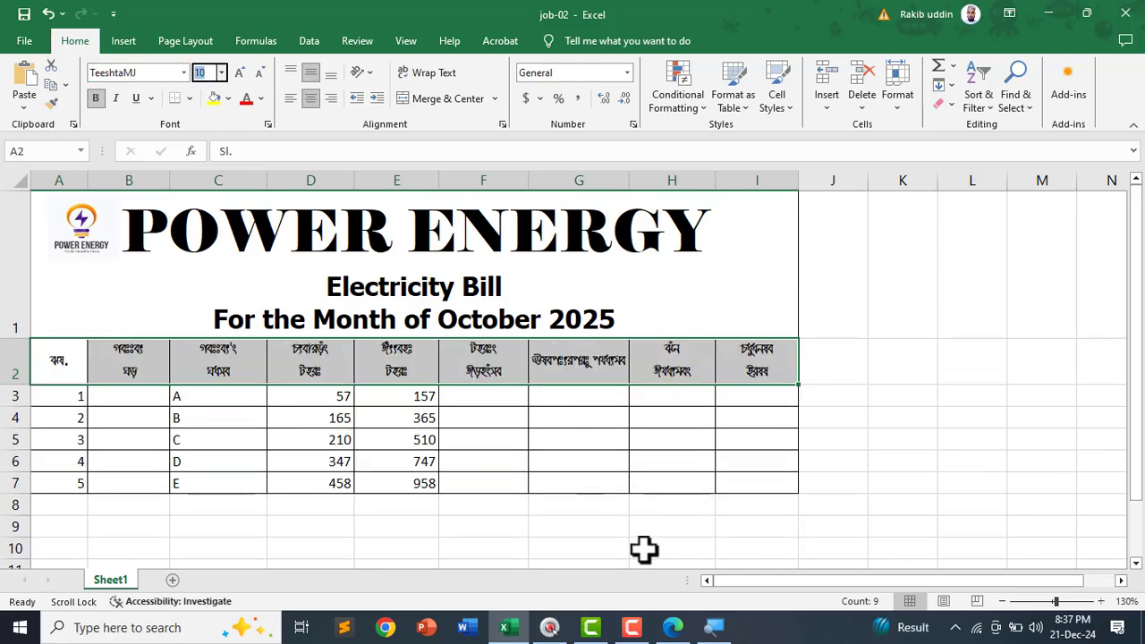
{"action": "left_click", "coordinate": [672, 631]}
{"action": "left_click", "coordinate": [672, 631]}
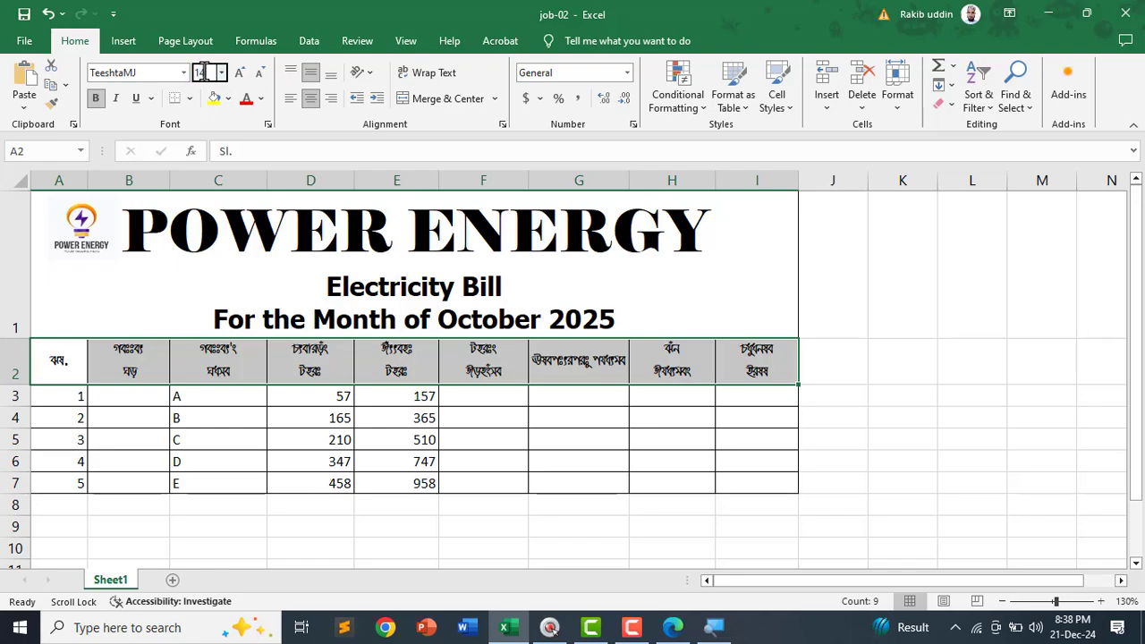
{"action": "key", "text": "Return"}
{"action": "left_click", "coordinate": [143, 75]}
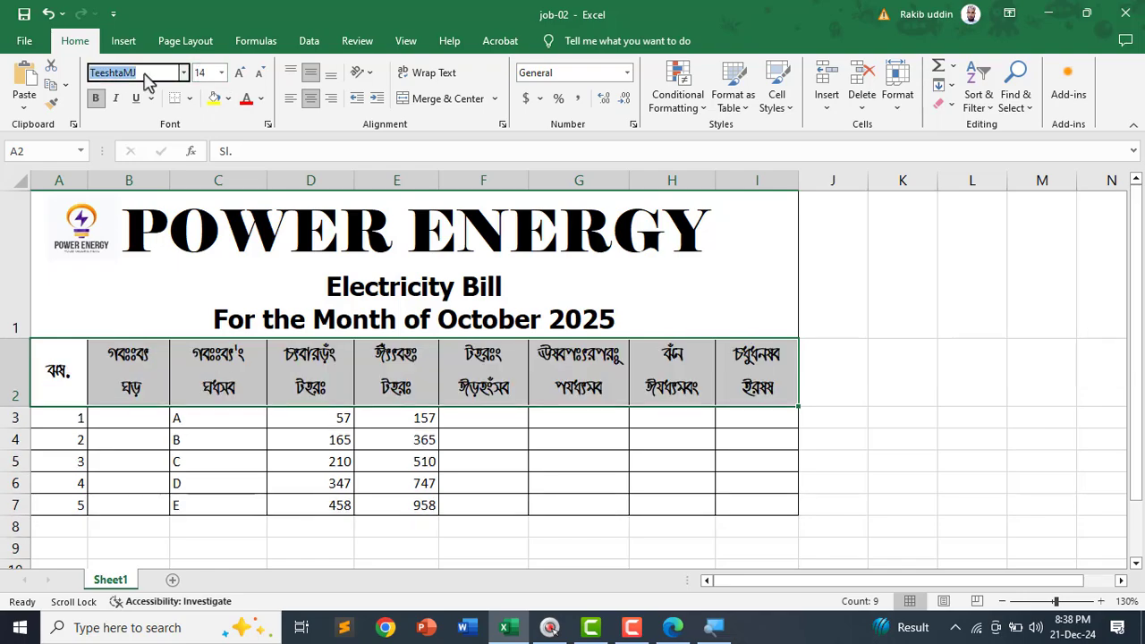
{"action": "key", "text": "Return"}
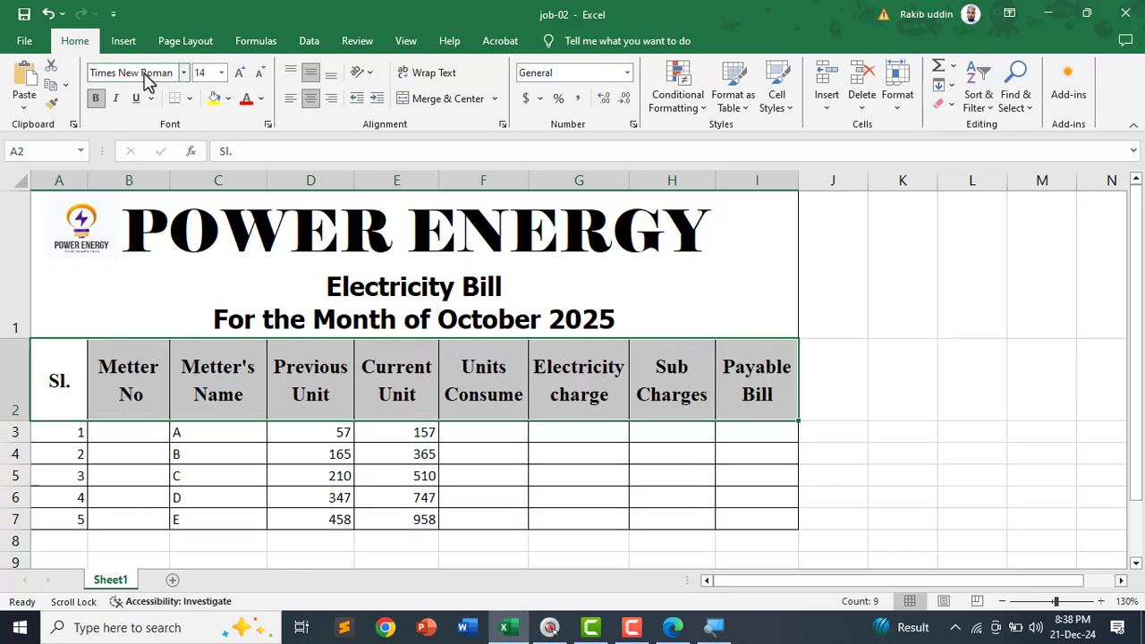
Format the data rows A3:I7 in Times New Roman, size 12
{"action": "left_click", "coordinate": [108, 452]}
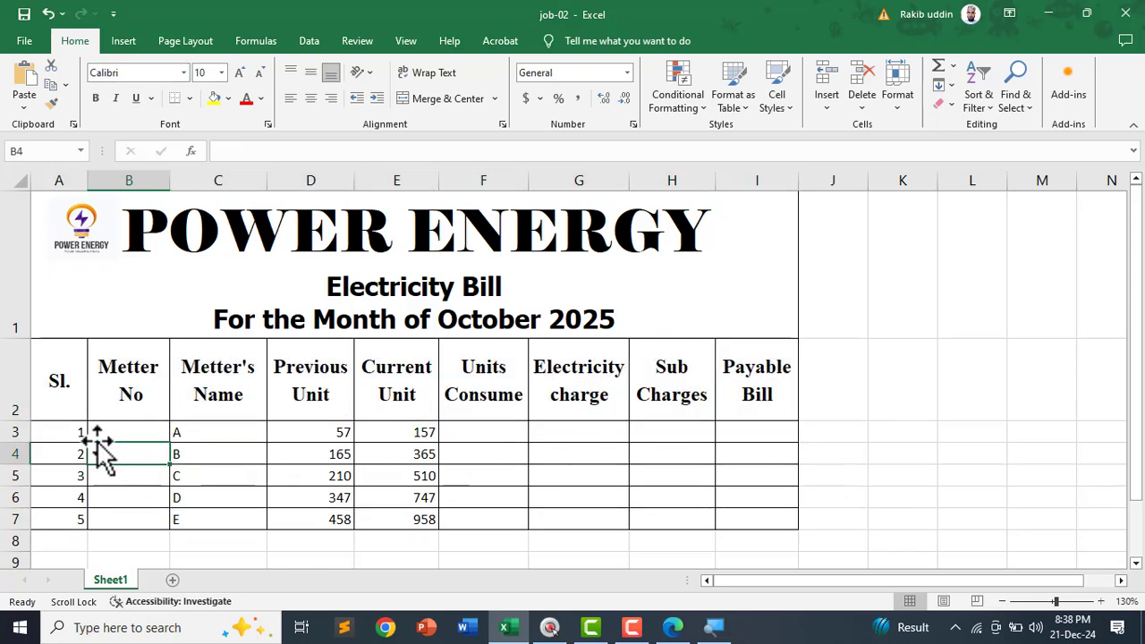
{"action": "left_click_drag", "start_coordinate": [64, 432], "coordinate": [778, 527]}
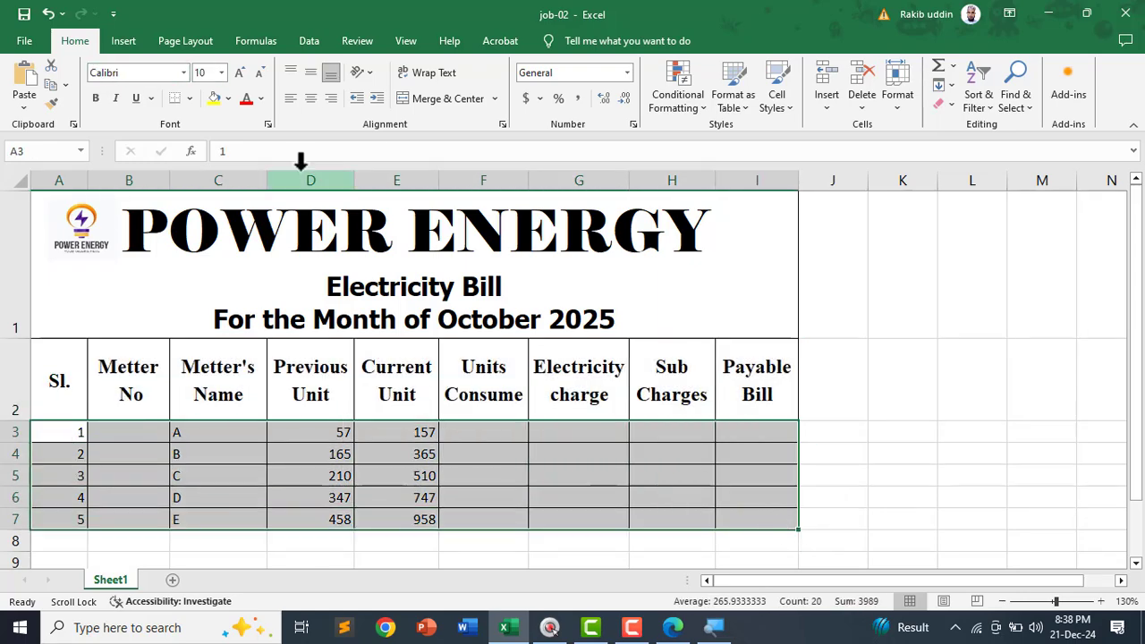
{"action": "left_click", "coordinate": [205, 75]}
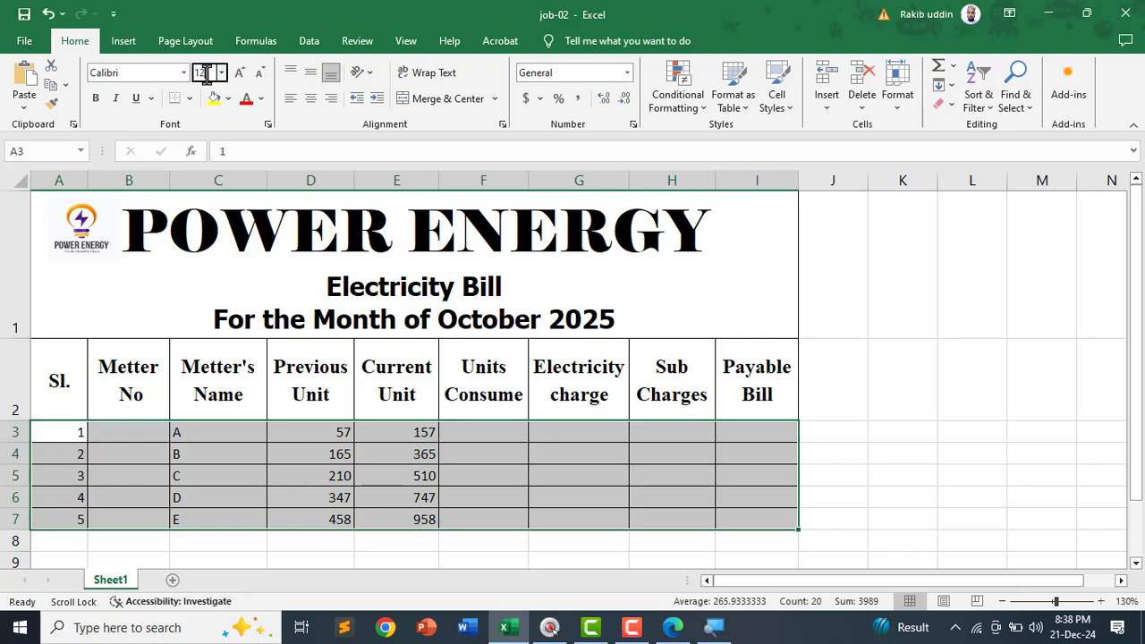
{"action": "type", "text": "12"}
{"action": "key", "text": "Return"}
{"action": "left_click", "coordinate": [162, 75]}
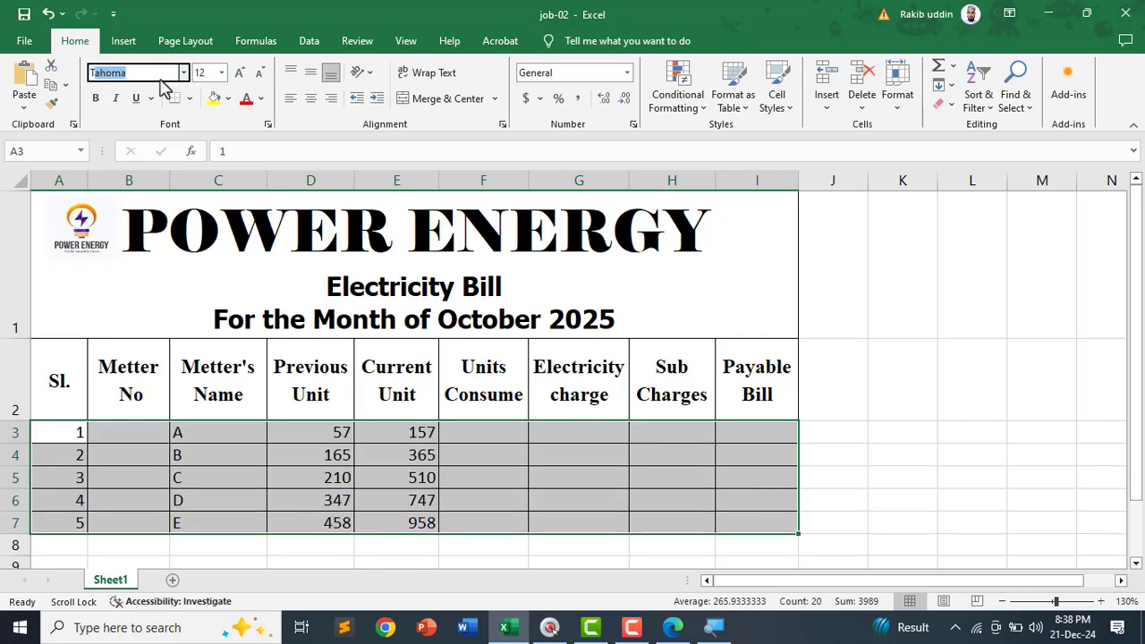
{"action": "key", "text": "Return"}
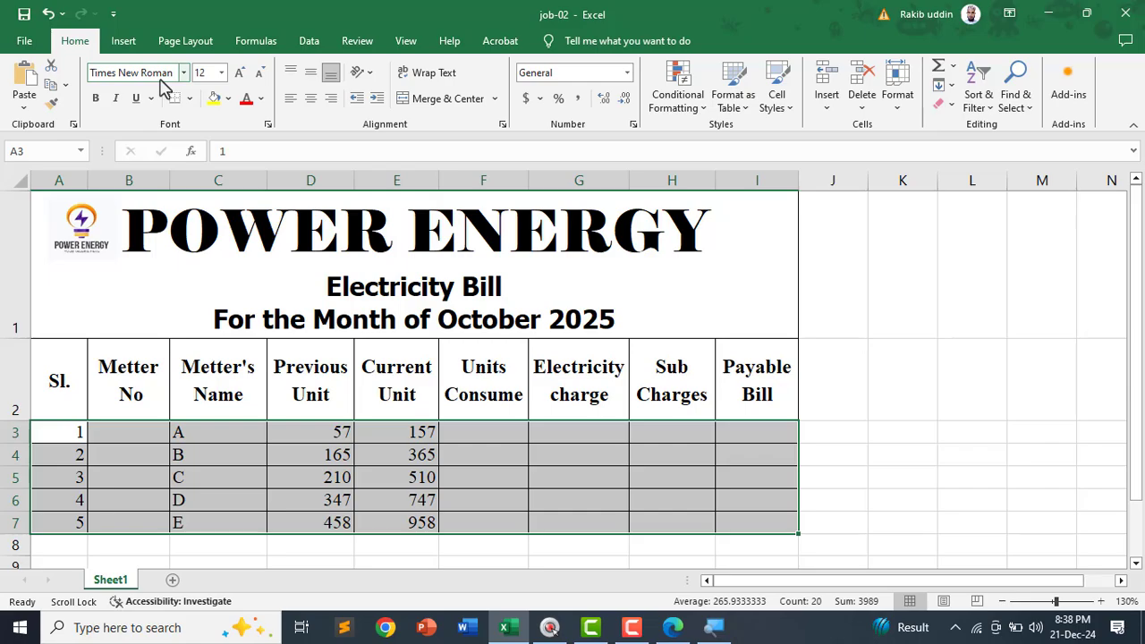
{"action": "left_click", "coordinate": [907, 454]}
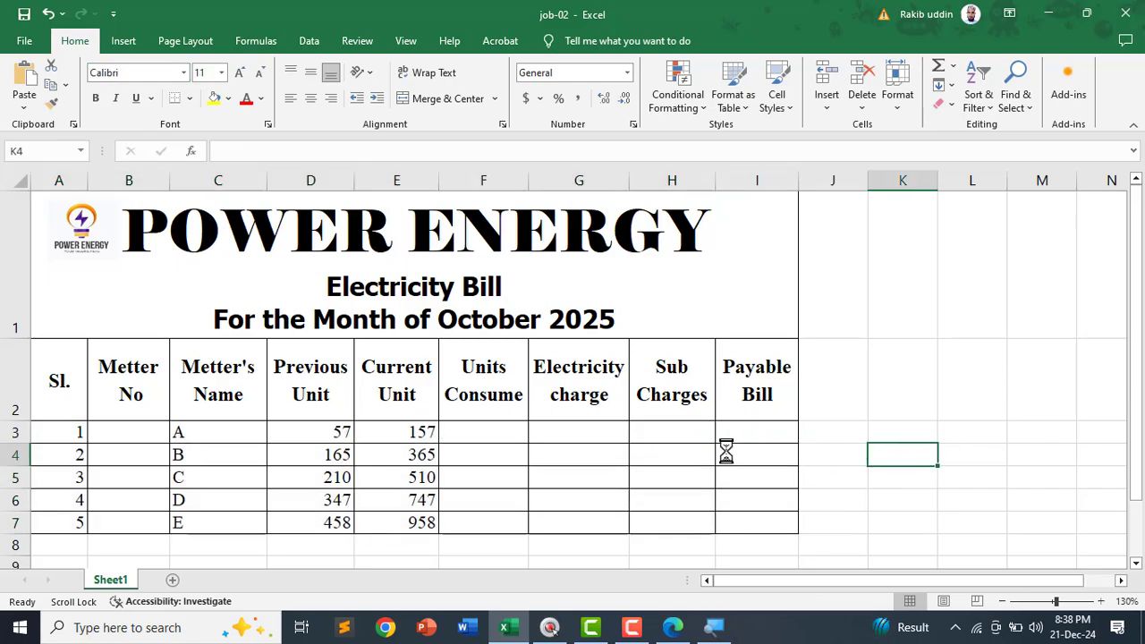
Switch to the PDF and tick and underline instruction 6 about aligning text and all borders
{"action": "left_click", "coordinate": [672, 627]}
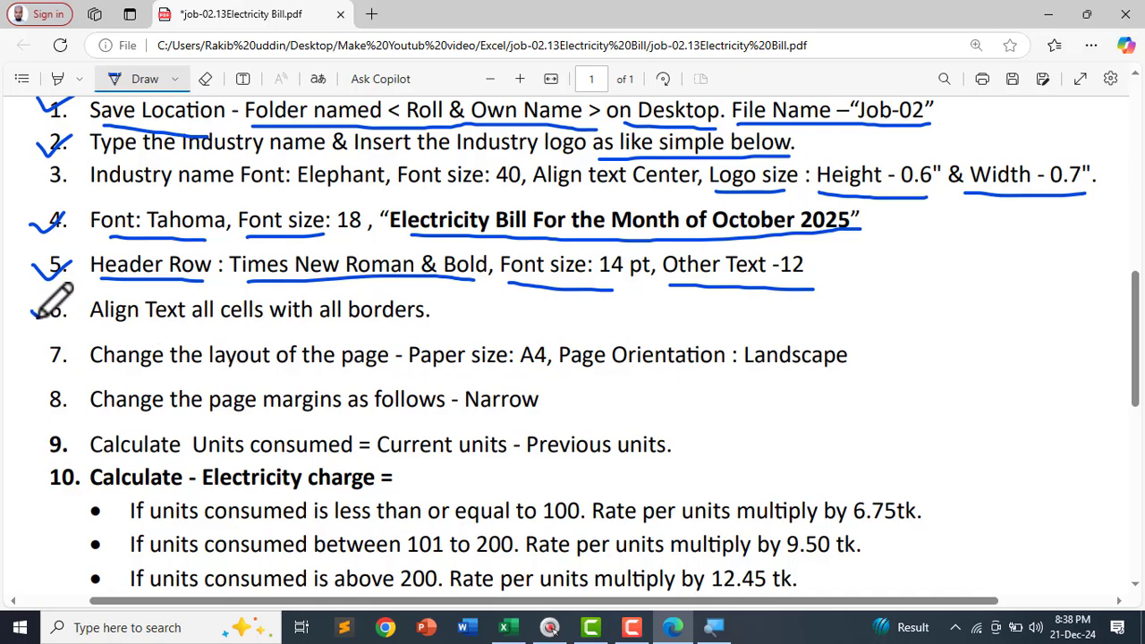
{"action": "mouse_move", "coordinate": [38, 315]}
{"action": "left_mouse_down"}
{"action": "mouse_move", "coordinate": [71, 309]}
{"action": "mouse_move", "coordinate": [95, 329]}
{"action": "mouse_move", "coordinate": [401, 329]}
{"action": "left_mouse_up"}
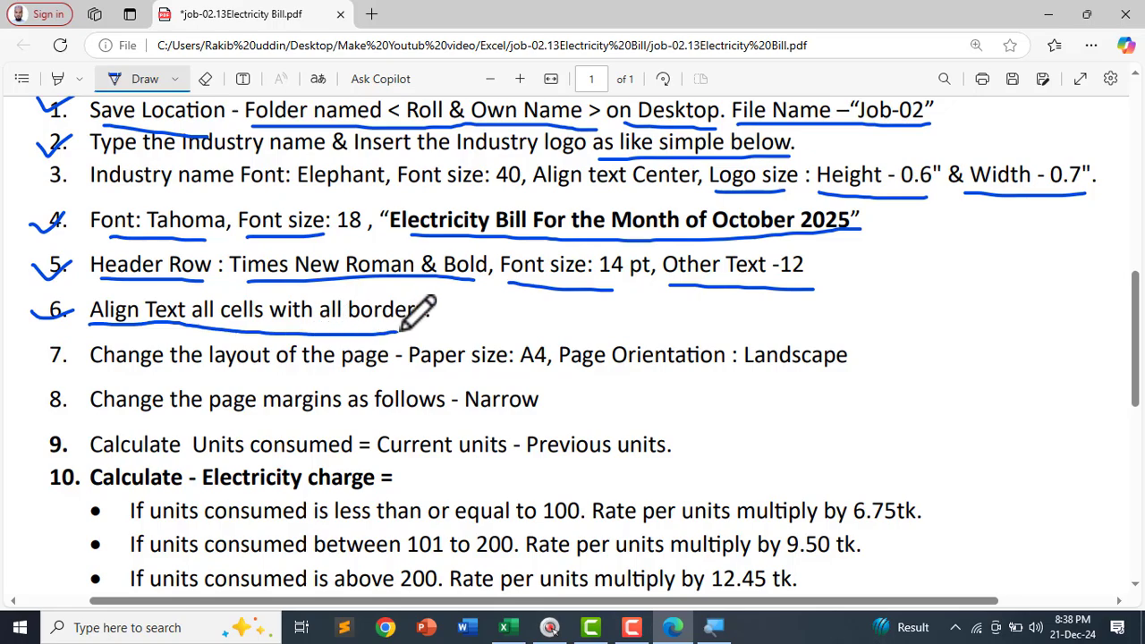
Switch back to Excel and apply All Borders to the whole bill table, A1:I7
{"action": "left_click", "coordinate": [504, 627]}
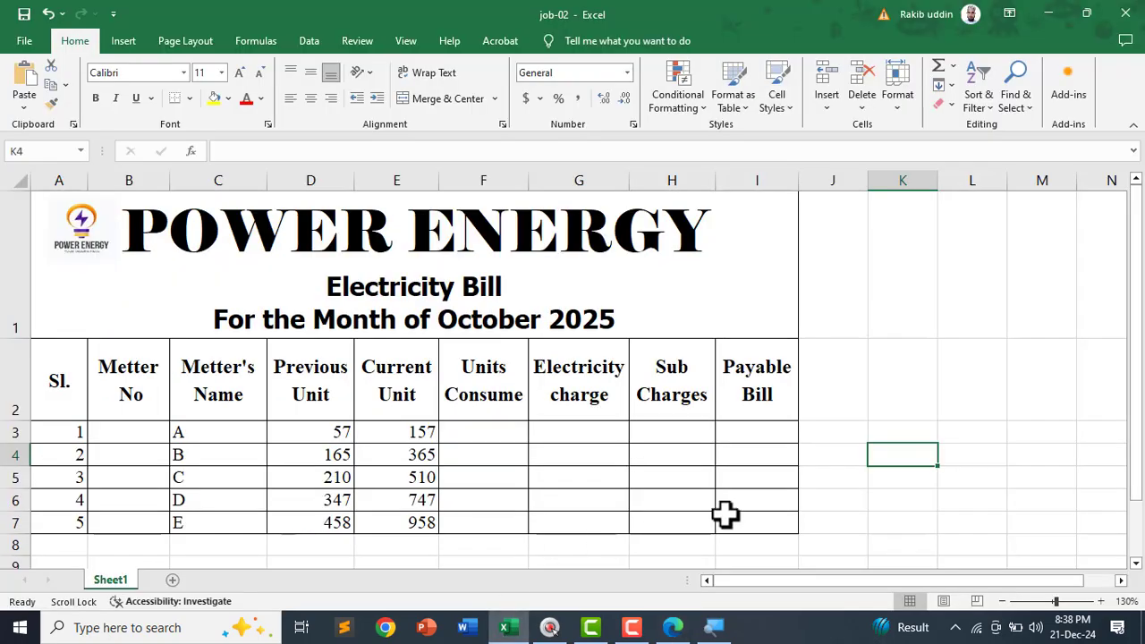
{"action": "mouse_move", "coordinate": [764, 526]}
{"action": "left_mouse_down"}
{"action": "mouse_move", "coordinate": [260, 314]}
{"action": "mouse_move", "coordinate": [135, 248]}
{"action": "mouse_move", "coordinate": [126, 157]}
{"action": "left_mouse_up"}
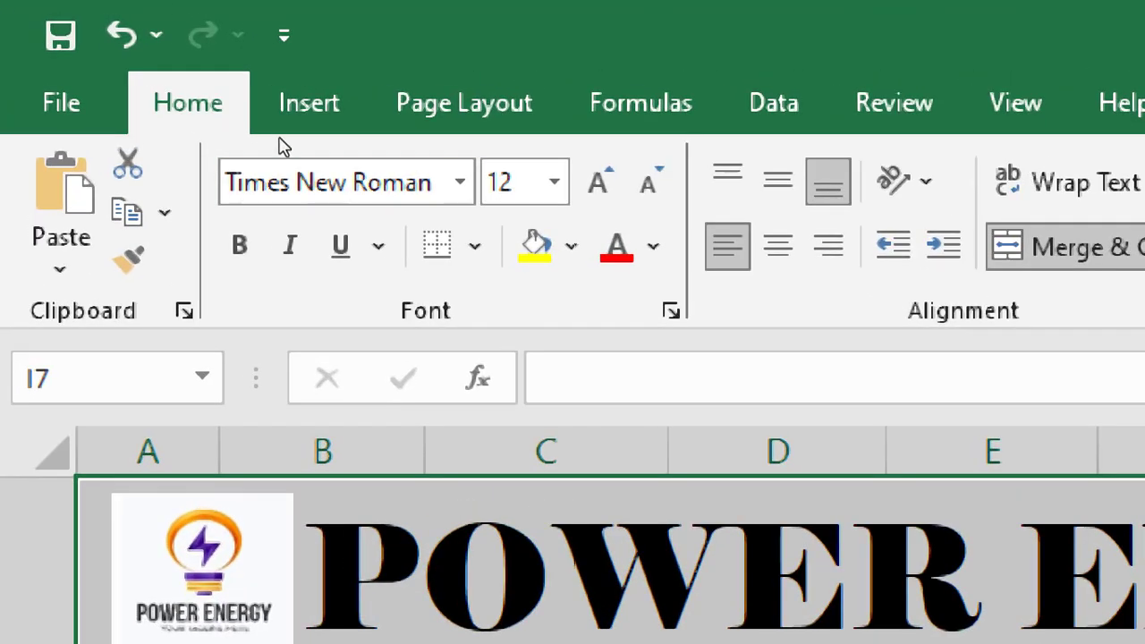
{"action": "key", "text": "alt+h"}
{"action": "key", "text": "b"}
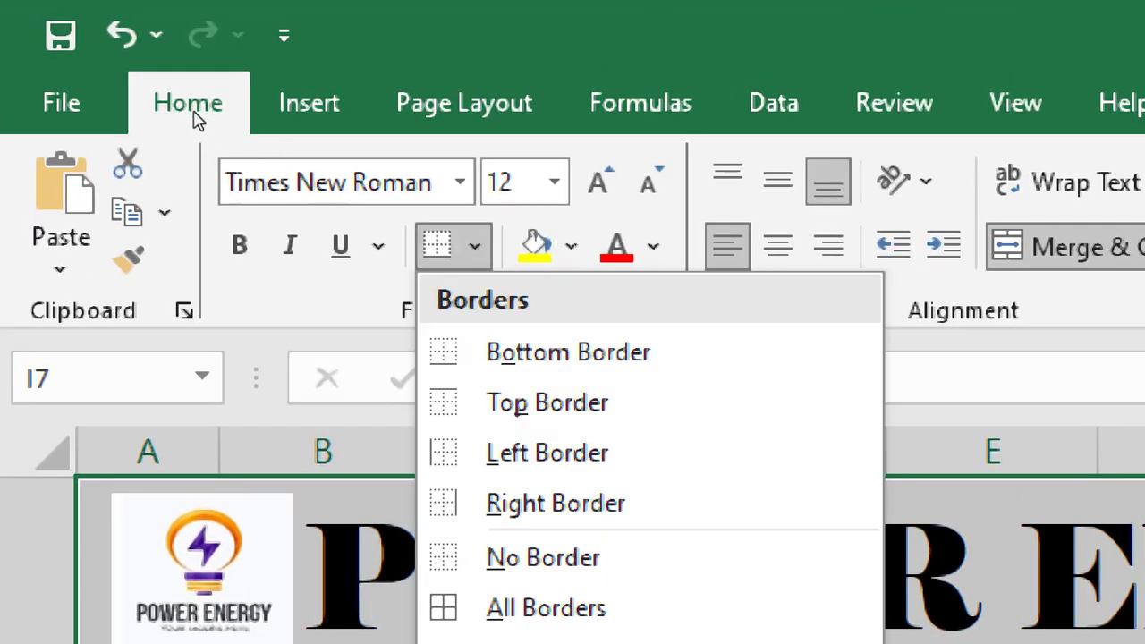
{"action": "key", "text": "Return"}
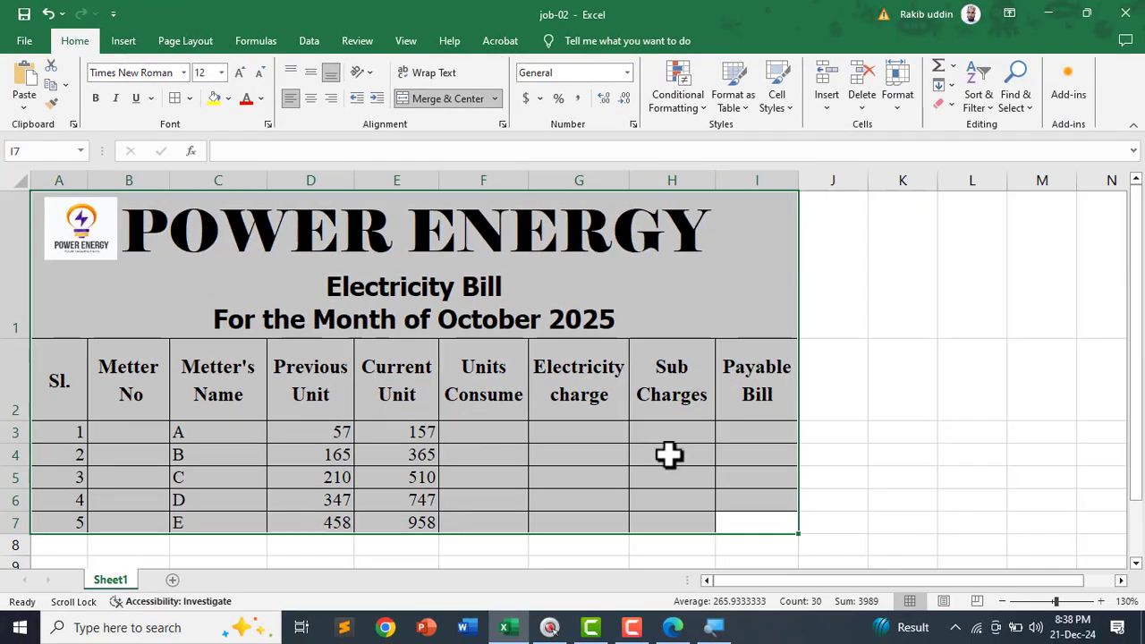
{"action": "left_click", "coordinate": [872, 481]}
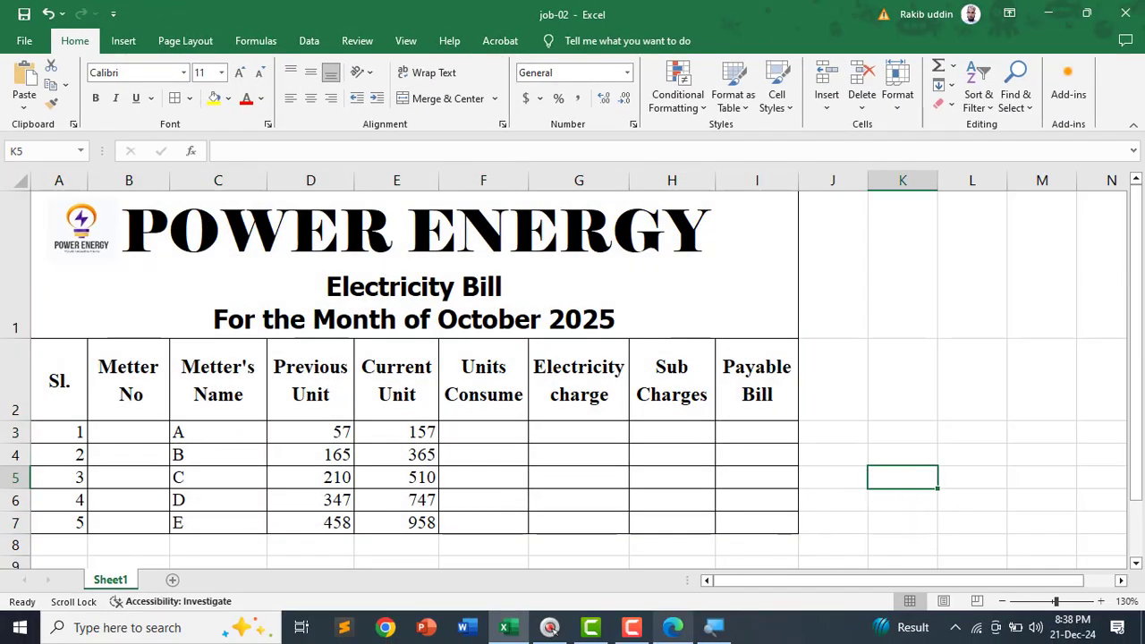
Mark instruction 7 in the PDF, A4 paper size and Landscape orientation, and return to Excel
{"action": "left_click", "coordinate": [669, 629]}
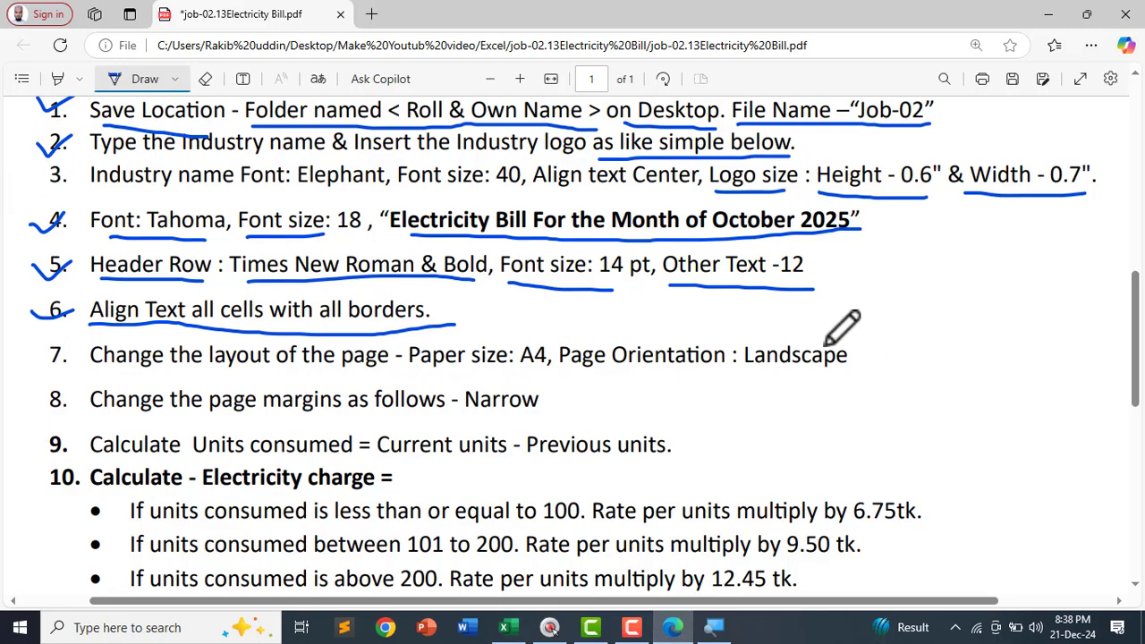
{"action": "scroll", "coordinate": [217, 301], "scroll_direction": "down", "scroll_amount": 2}
{"action": "mouse_move", "coordinate": [36, 188]}
{"action": "left_mouse_down"}
{"action": "mouse_move", "coordinate": [67, 177]}
{"action": "mouse_move", "coordinate": [136, 201]}
{"action": "mouse_move", "coordinate": [846, 204]}
{"action": "left_mouse_up"}
{"action": "left_click", "coordinate": [507, 627]}
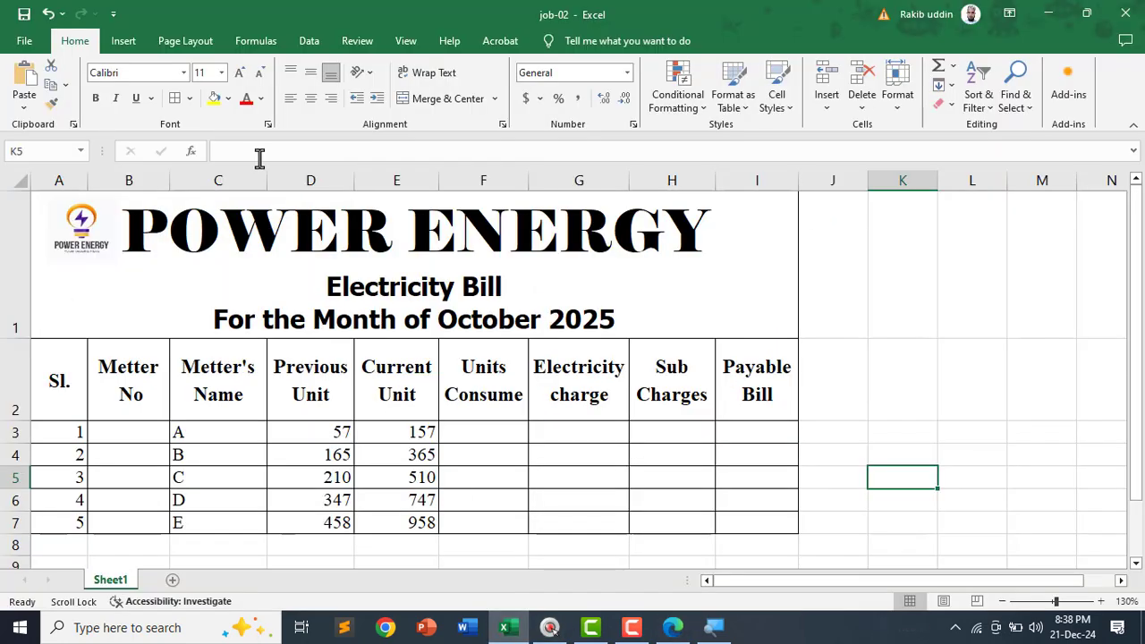
Set the sheet's paper size to A4 and its page orientation to Landscape
{"action": "left_click", "coordinate": [188, 42]}
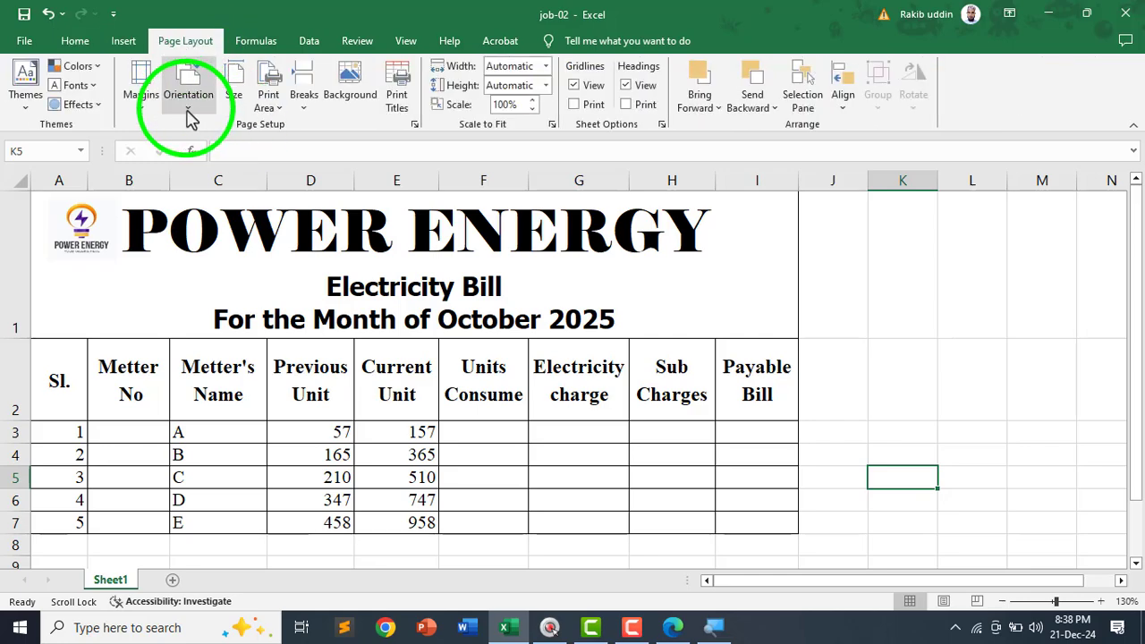
{"action": "left_click", "coordinate": [239, 114]}
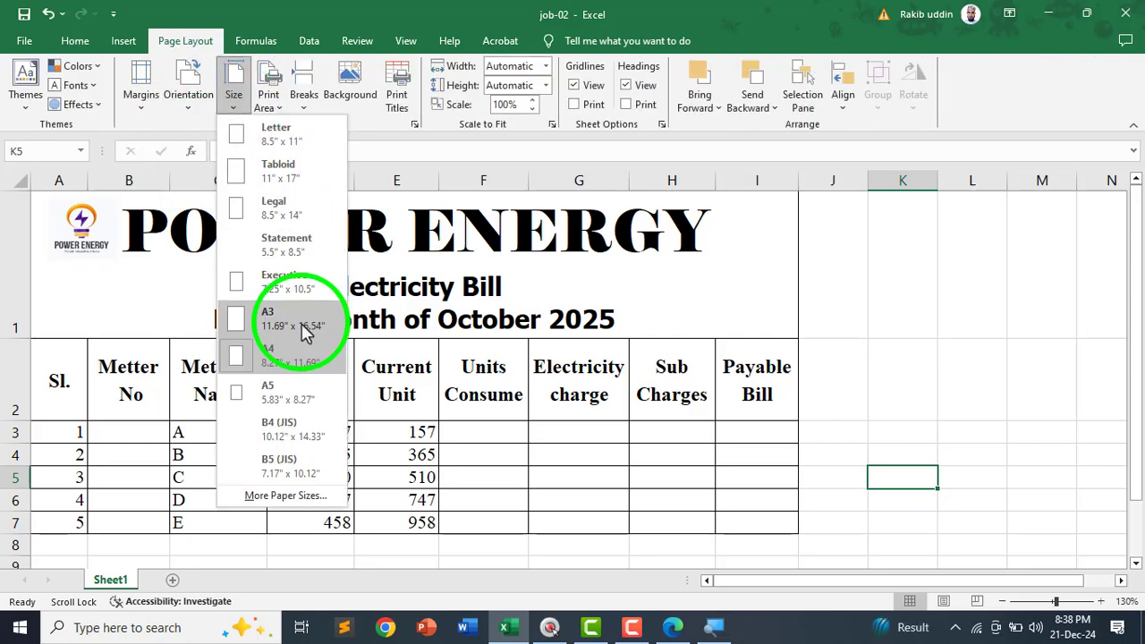
{"action": "left_click", "coordinate": [260, 369]}
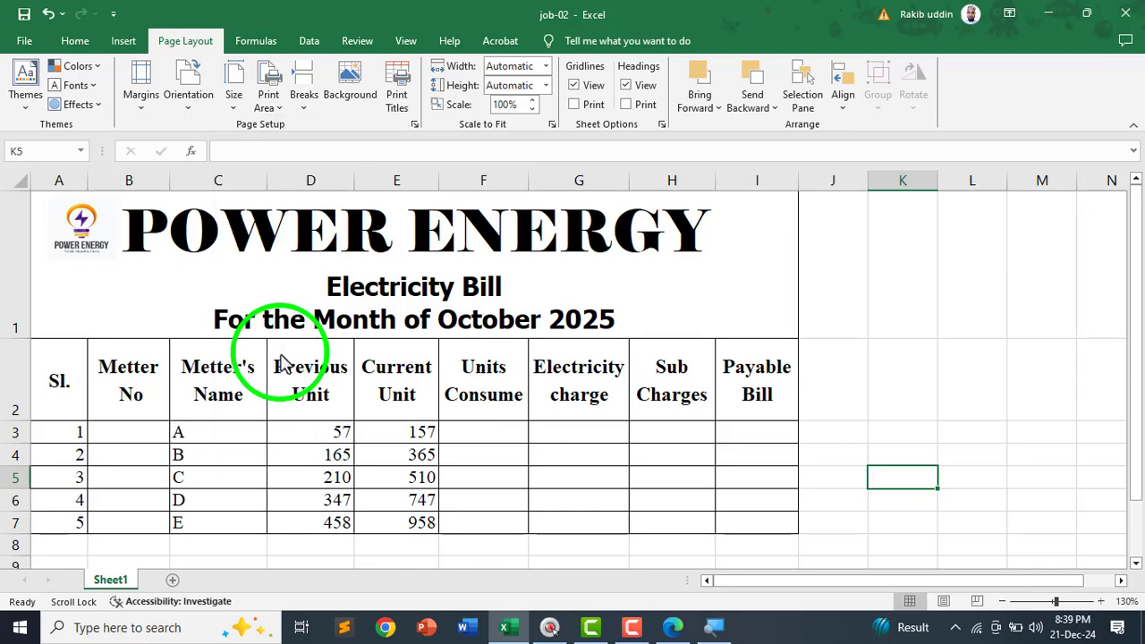
{"action": "left_click", "coordinate": [187, 115]}
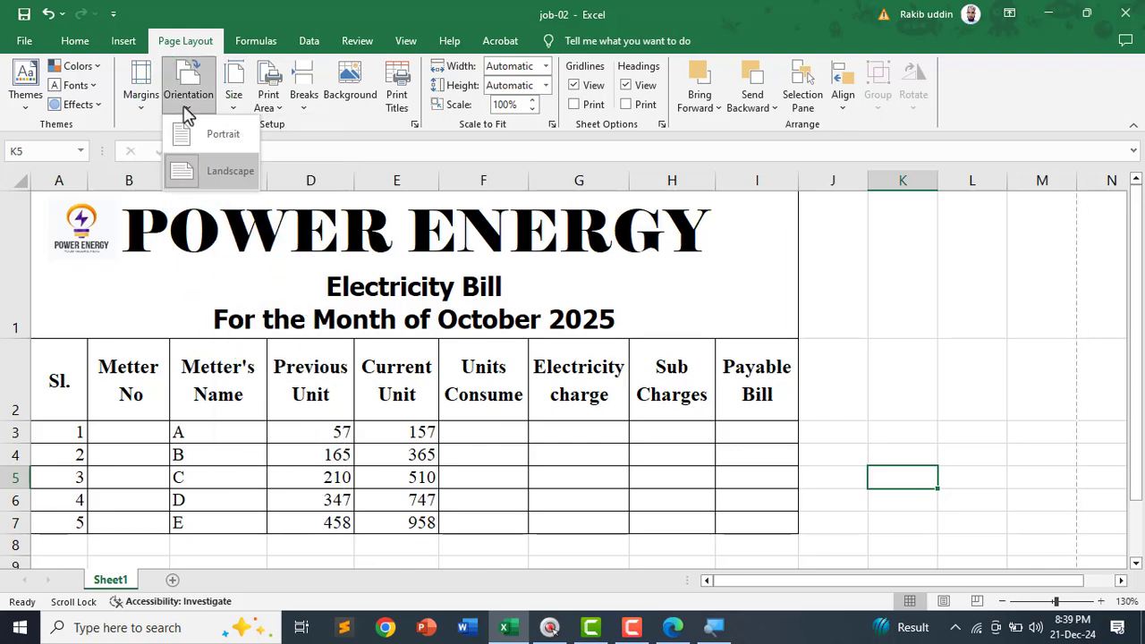
{"action": "left_click", "coordinate": [207, 175]}
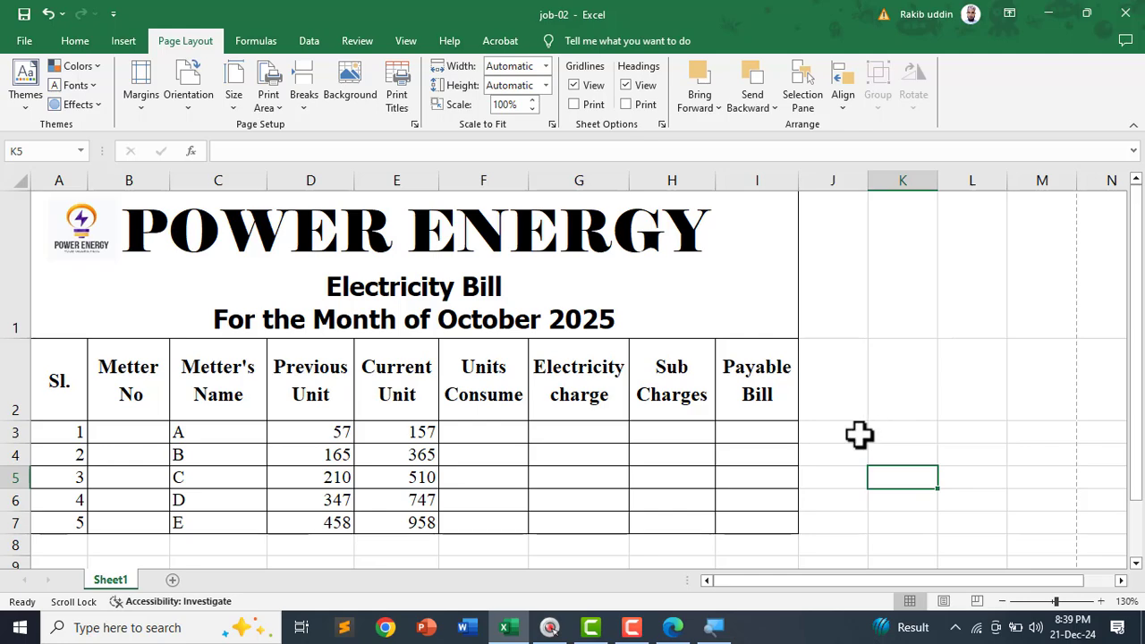
Switch to the PDF, tick and underline instruction 8 about Narrow page margins, and return to Excel
{"action": "left_click", "coordinate": [673, 627]}
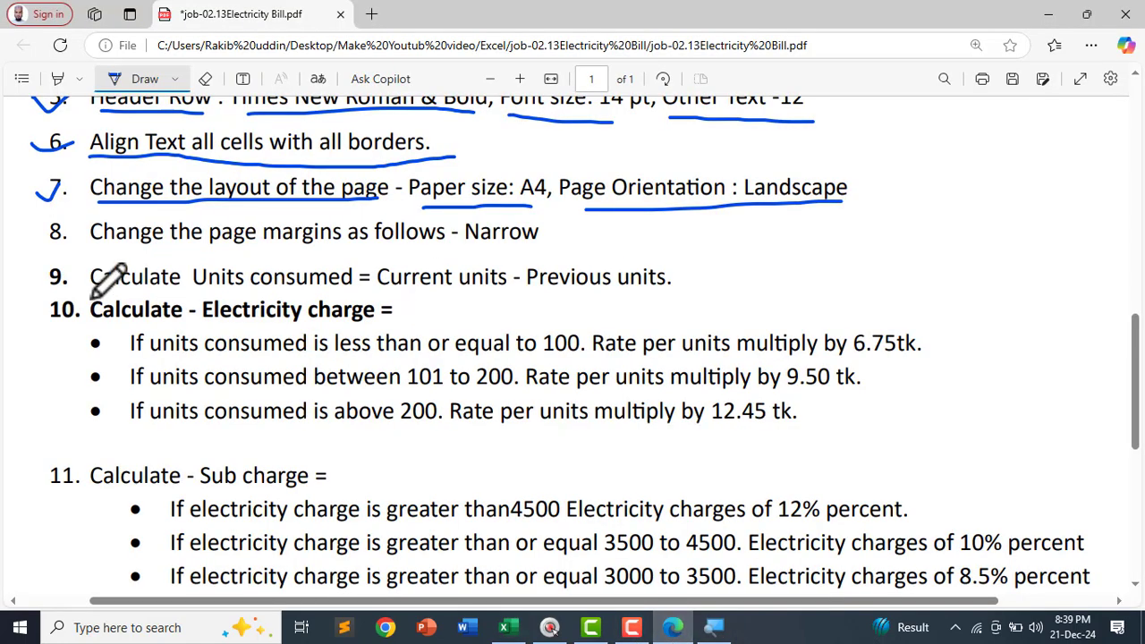
{"action": "mouse_move", "coordinate": [32, 229]}
{"action": "left_mouse_down"}
{"action": "mouse_move", "coordinate": [68, 221]}
{"action": "mouse_move", "coordinate": [163, 246]}
{"action": "mouse_move", "coordinate": [547, 250]}
{"action": "left_mouse_up"}
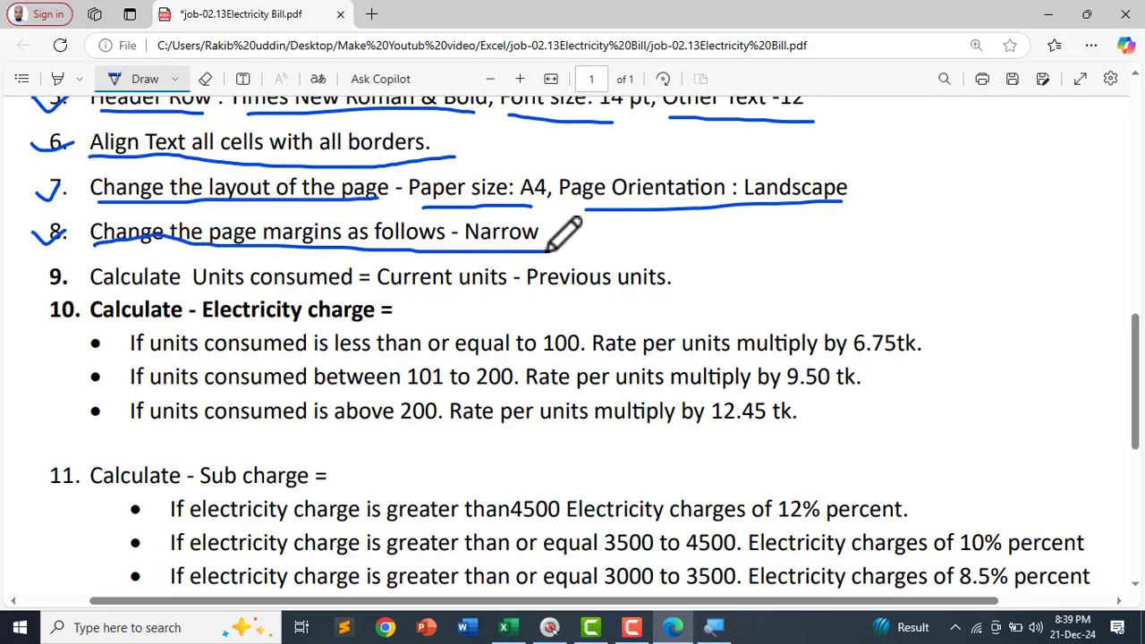
{"action": "left_click", "coordinate": [507, 626]}
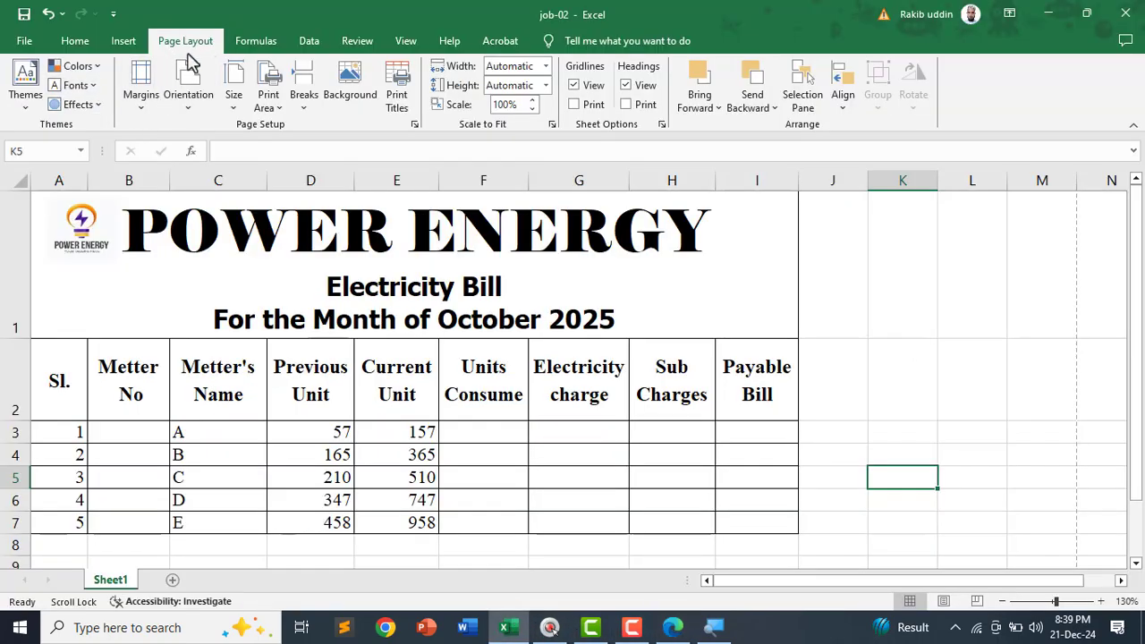
Set the sheet's page margins to the Narrow preset
{"action": "left_click", "coordinate": [147, 100]}
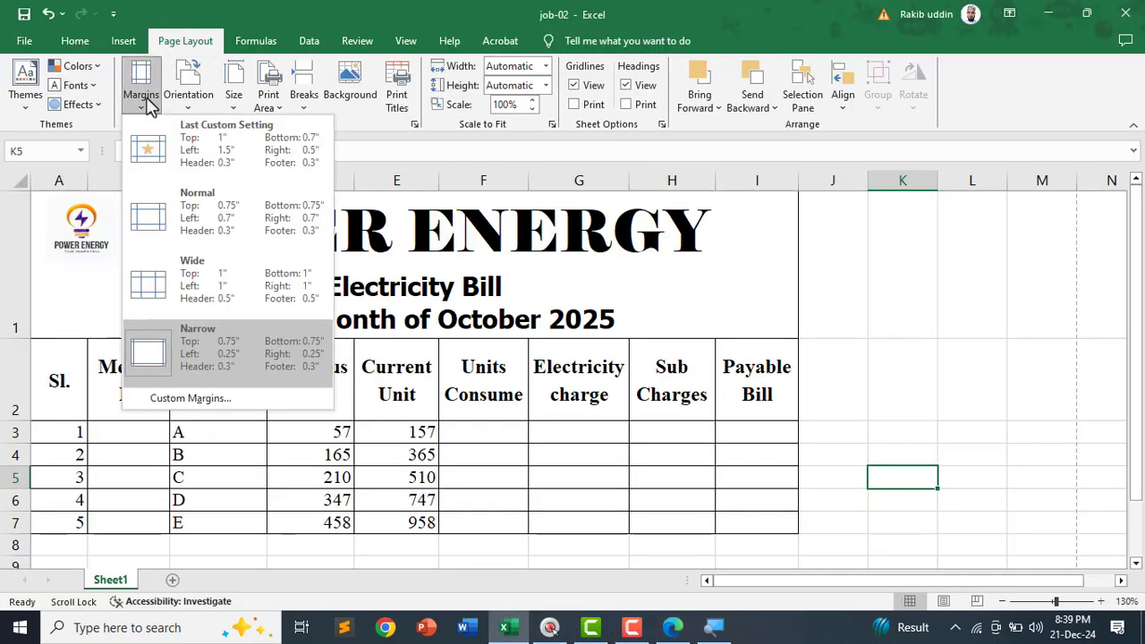
{"action": "left_click", "coordinate": [187, 362]}
{"action": "left_click", "coordinate": [925, 501]}
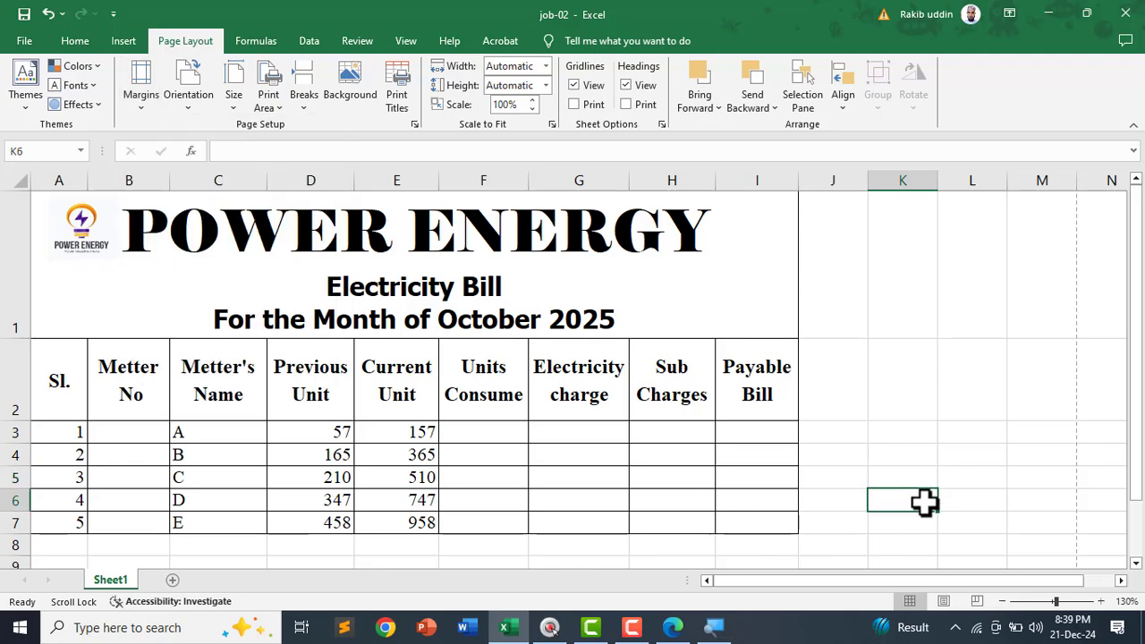
Tick instruction 9 in the PDF, underline Units consumed, Current units and Previous units, and return to Excel
{"action": "left_click", "coordinate": [672, 628]}
{"action": "left_click_drag", "start_coordinate": [25, 274], "coordinate": [66, 267]}
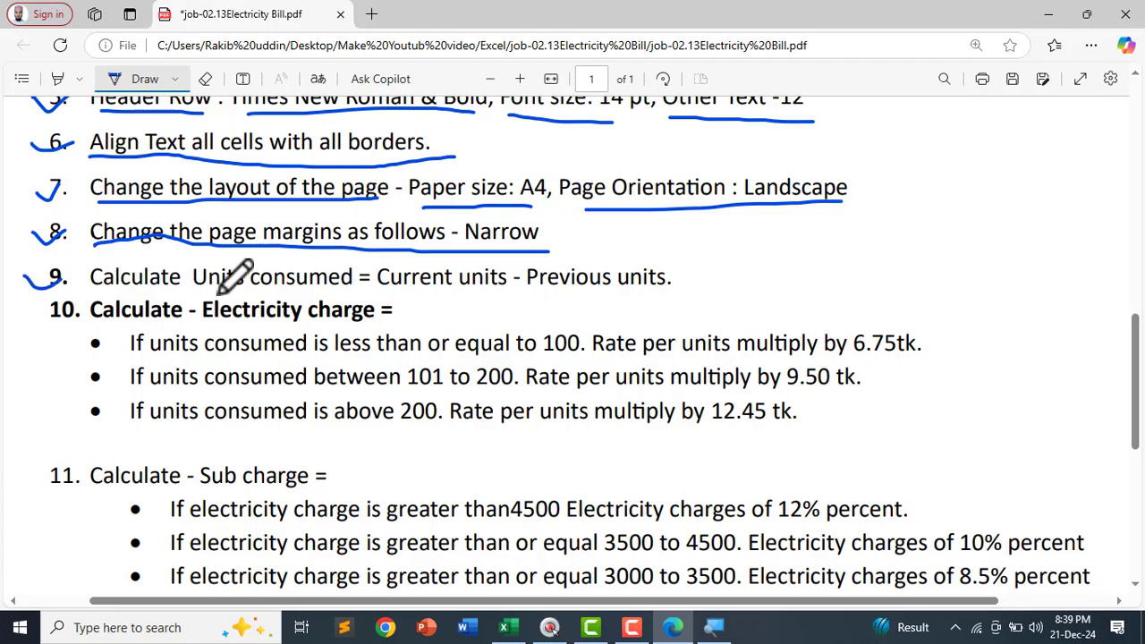
{"action": "scroll", "coordinate": [54, 288], "scroll_direction": "up", "scroll_amount": 1}
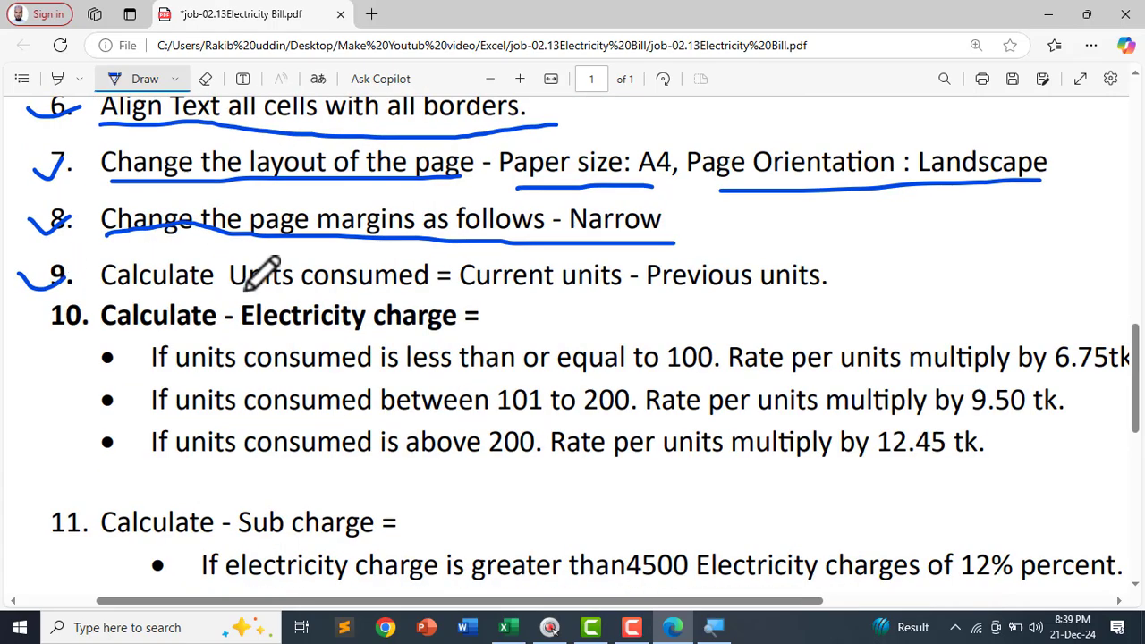
{"action": "left_click_drag", "start_coordinate": [256, 292], "coordinate": [814, 295]}
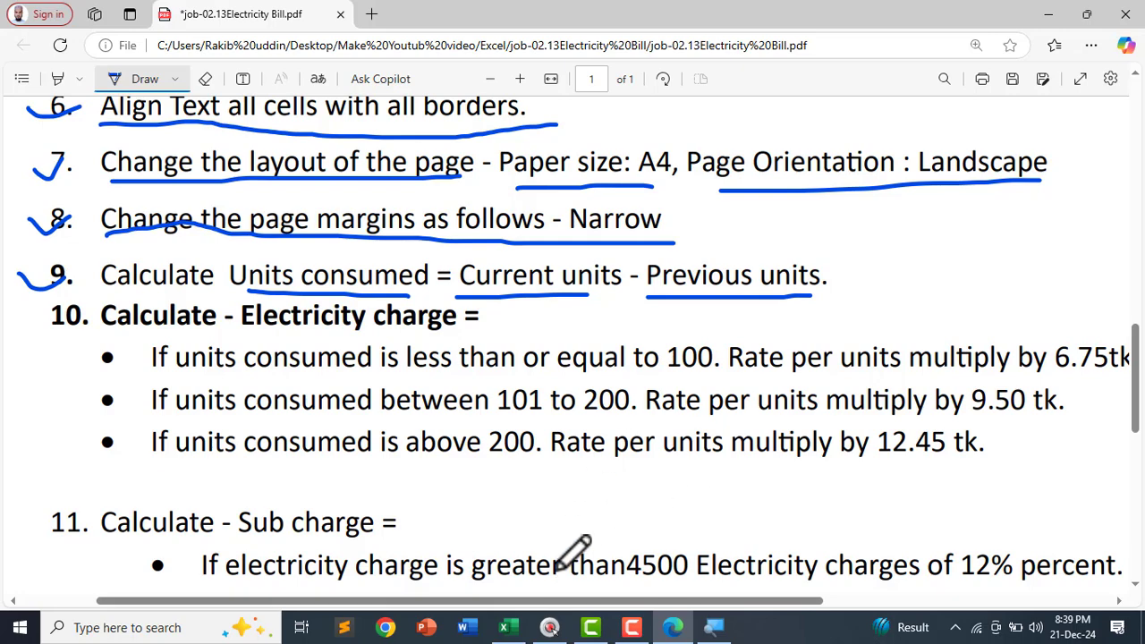
{"action": "left_click", "coordinate": [504, 628]}
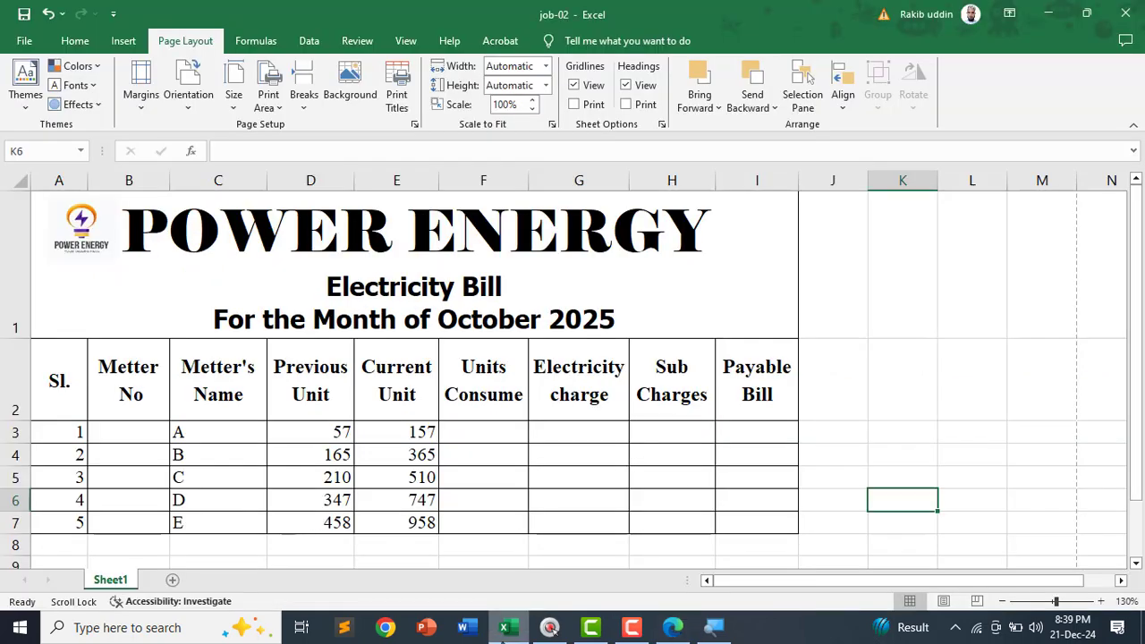
Enter the formula =E3-D3 in F3 to calculate the Units Consume value as current minus previous units
{"action": "left_click", "coordinate": [469, 436]}
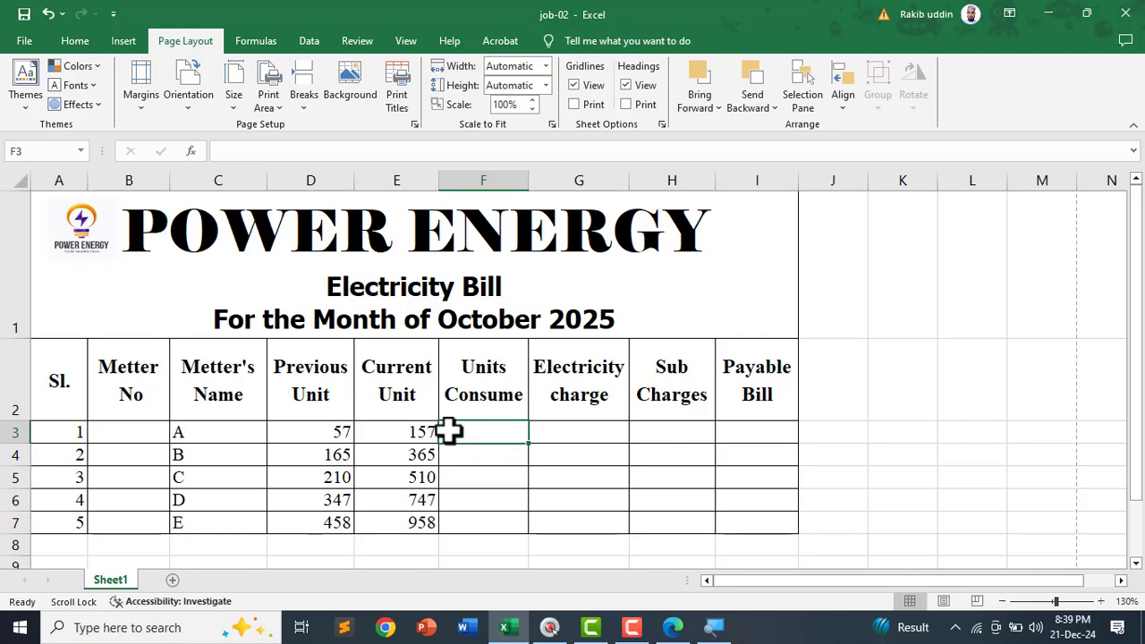
{"action": "left_click", "coordinate": [327, 434]}
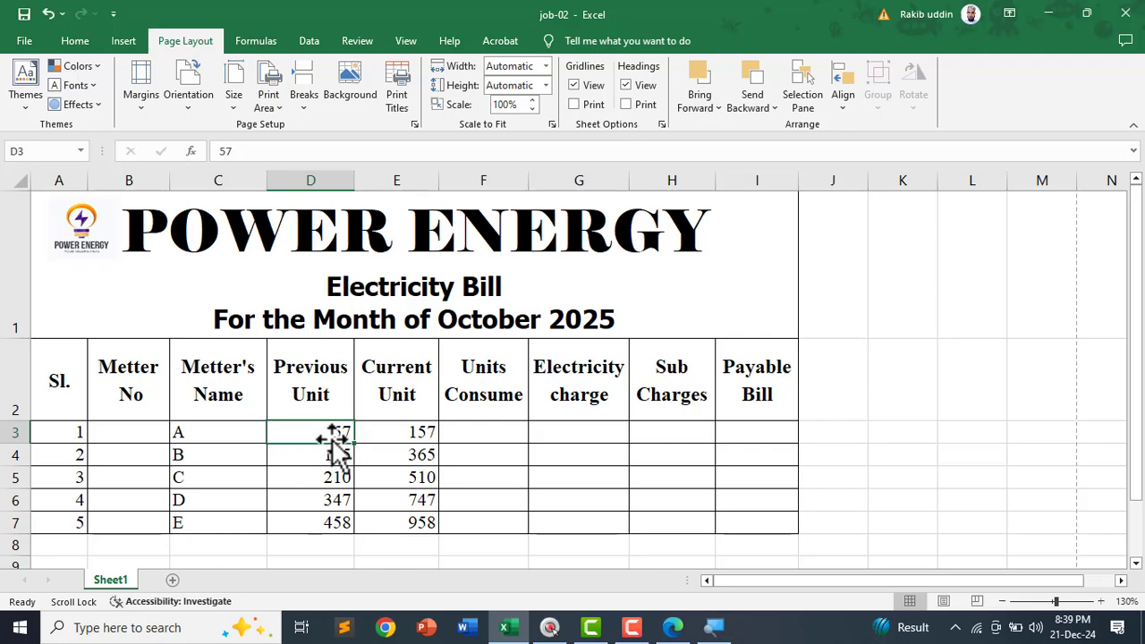
{"action": "left_click", "coordinate": [423, 433]}
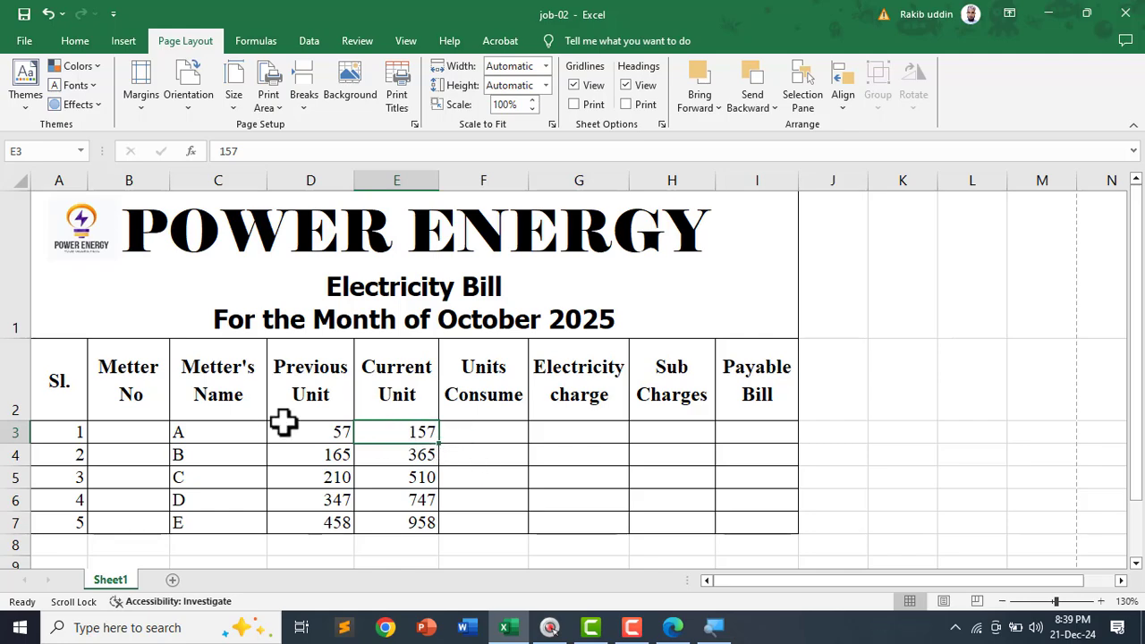
{"action": "left_click", "coordinate": [474, 433]}
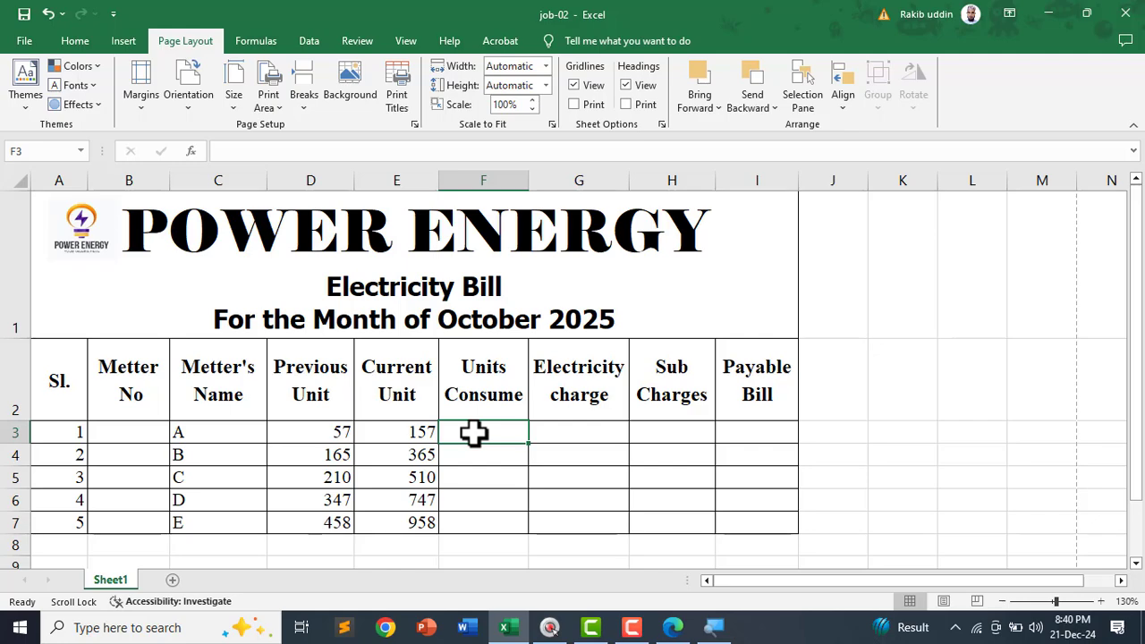
{"action": "type", "text": "="}
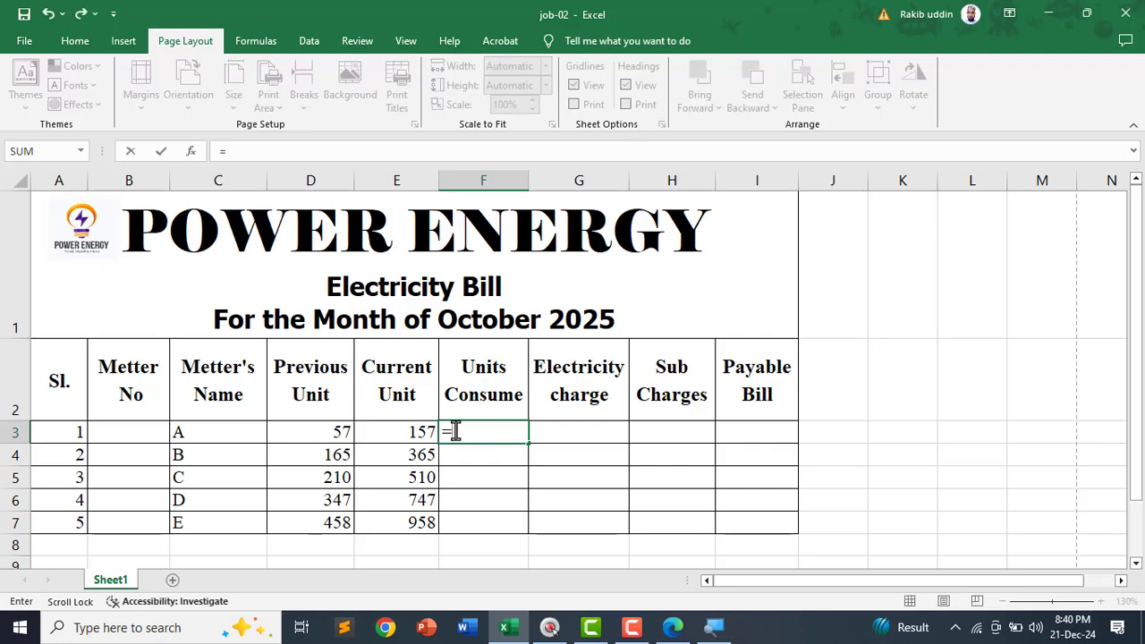
{"action": "left_click", "coordinate": [414, 431]}
{"action": "type", "text": "-"}
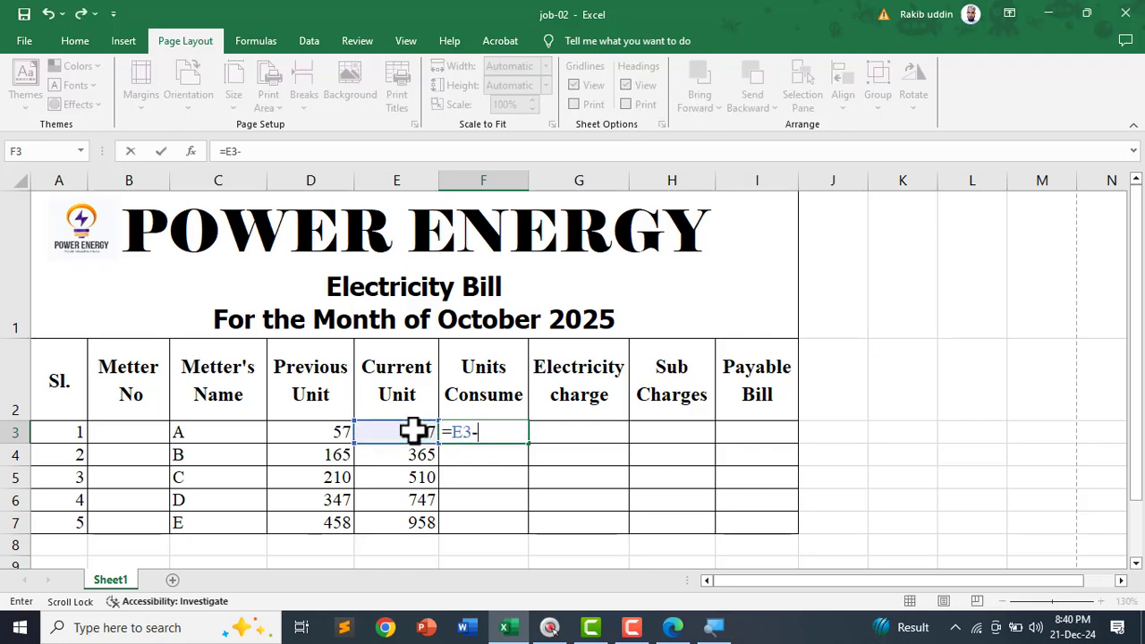
{"action": "left_click", "coordinate": [312, 432]}
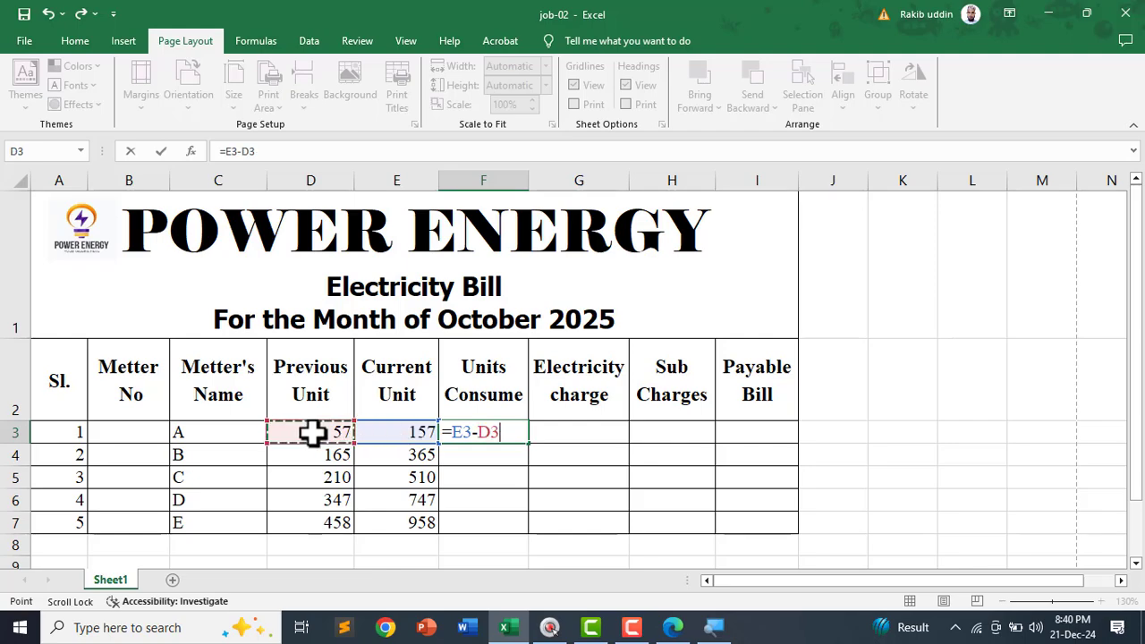
{"action": "key", "text": "Return"}
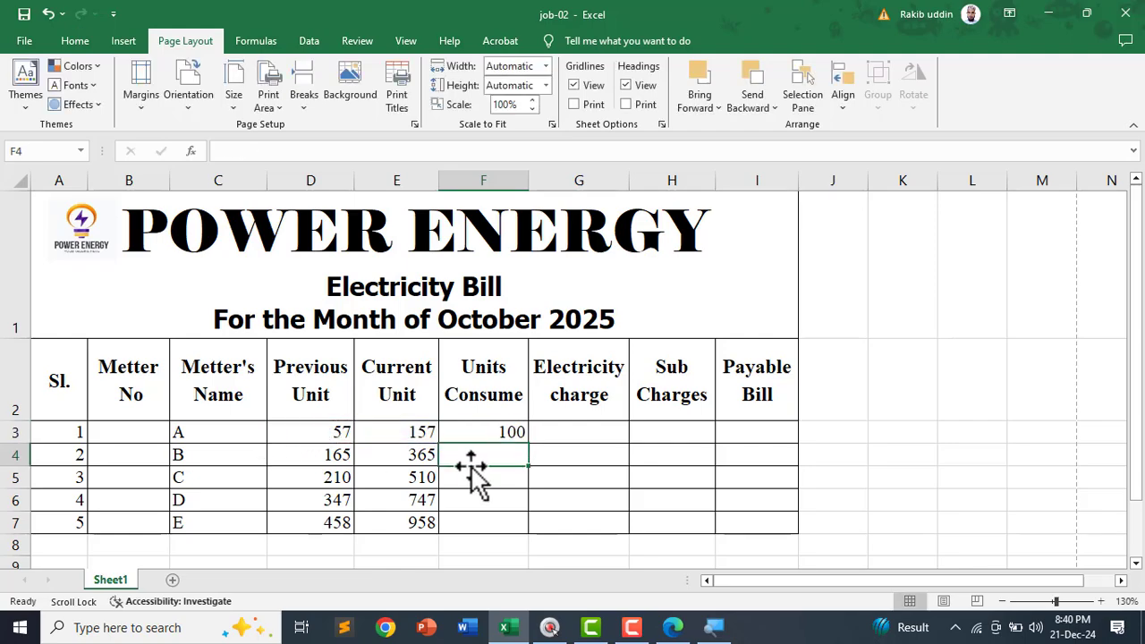
Fill the Units Consume formula from F3 down to F7
{"action": "left_click", "coordinate": [498, 434]}
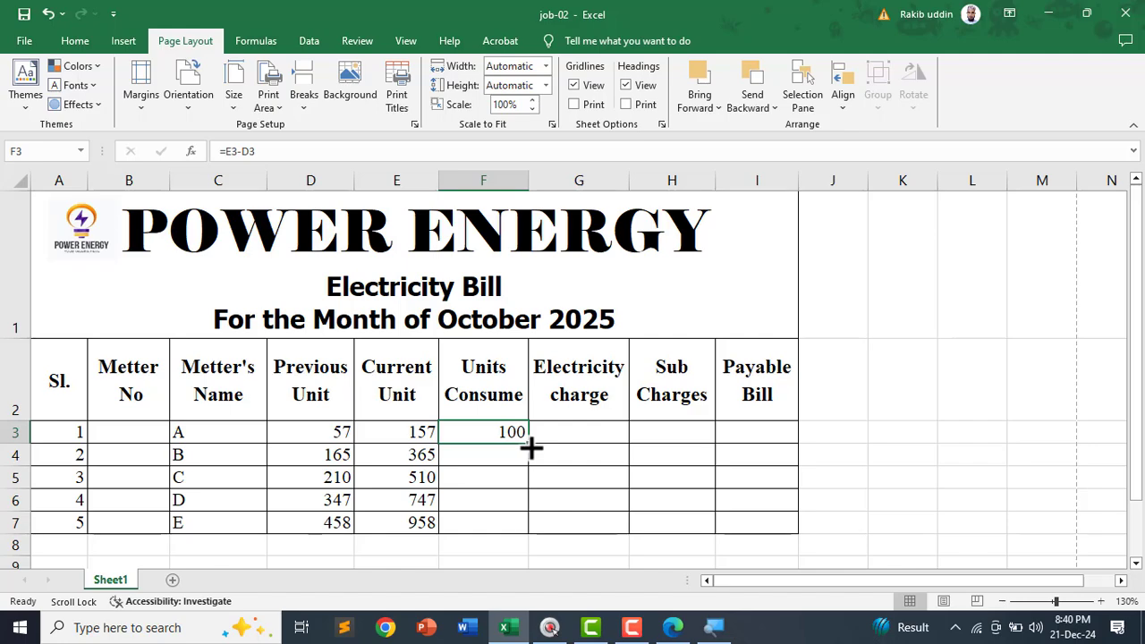
{"action": "left_click_drag", "start_coordinate": [531, 448], "coordinate": [528, 537]}
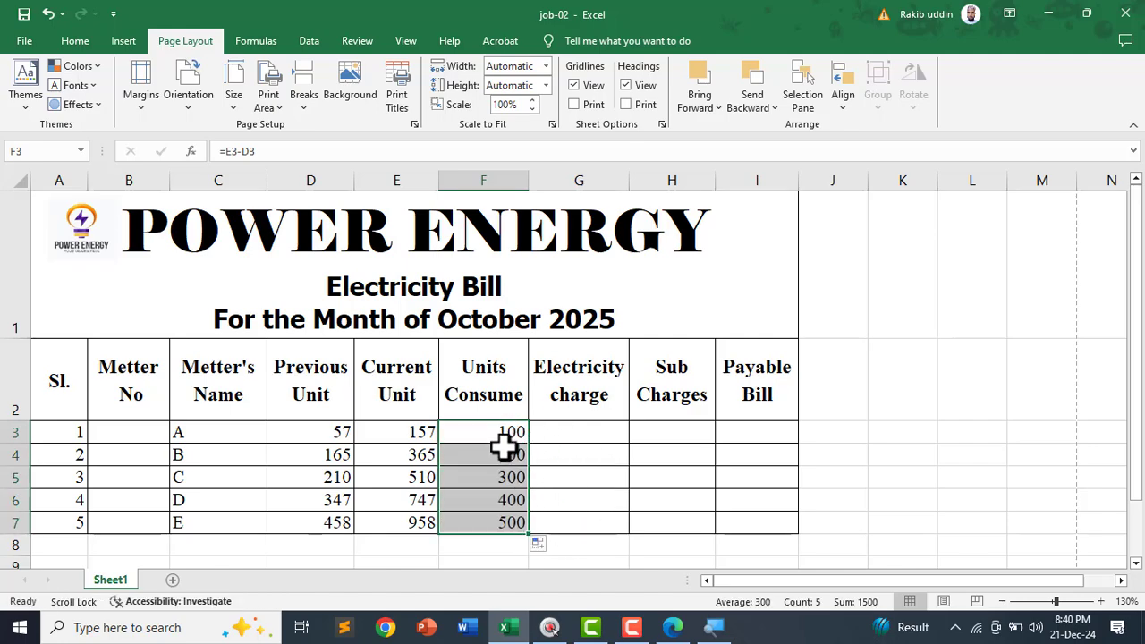
{"action": "left_click_drag", "start_coordinate": [504, 443], "coordinate": [502, 522]}
{"action": "left_click", "coordinate": [555, 438]}
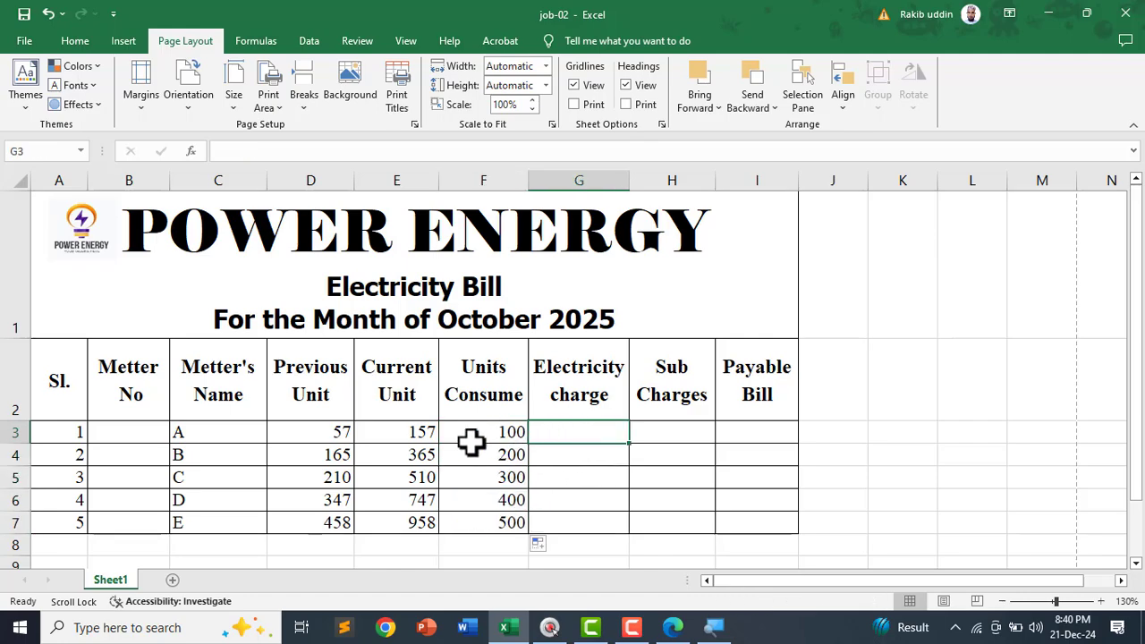
Circle the row 3 Current Unit and Previous Unit values with the screen annotation pen and clear the marks
{"action": "key", "text": "ctrl+shift+d"}
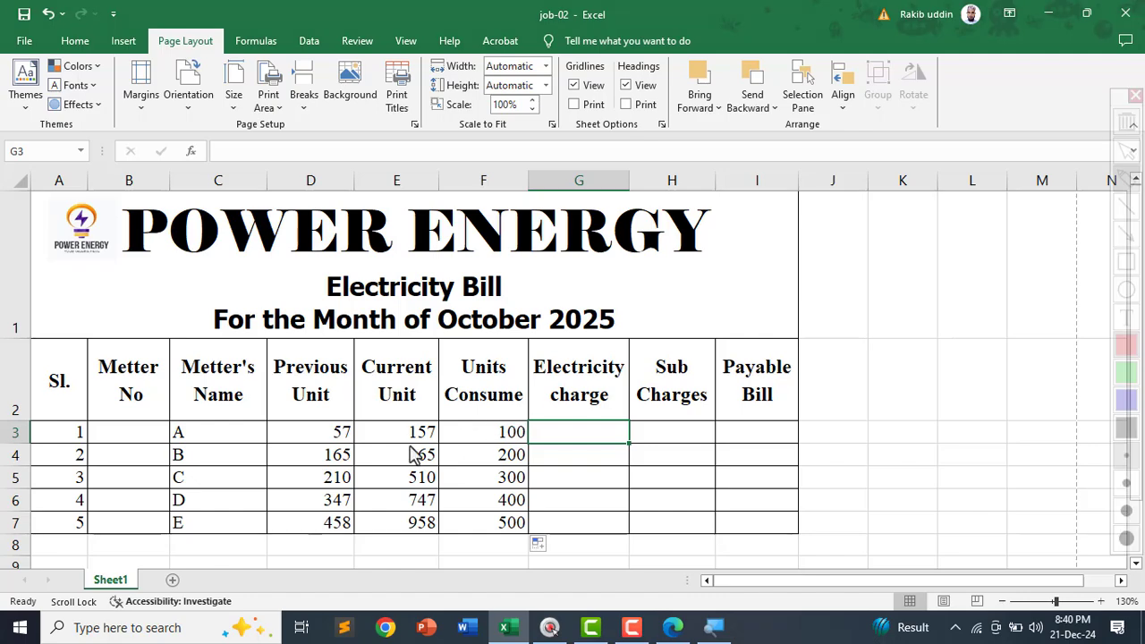
{"action": "left_click_drag", "start_coordinate": [443, 422], "coordinate": [424, 420]}
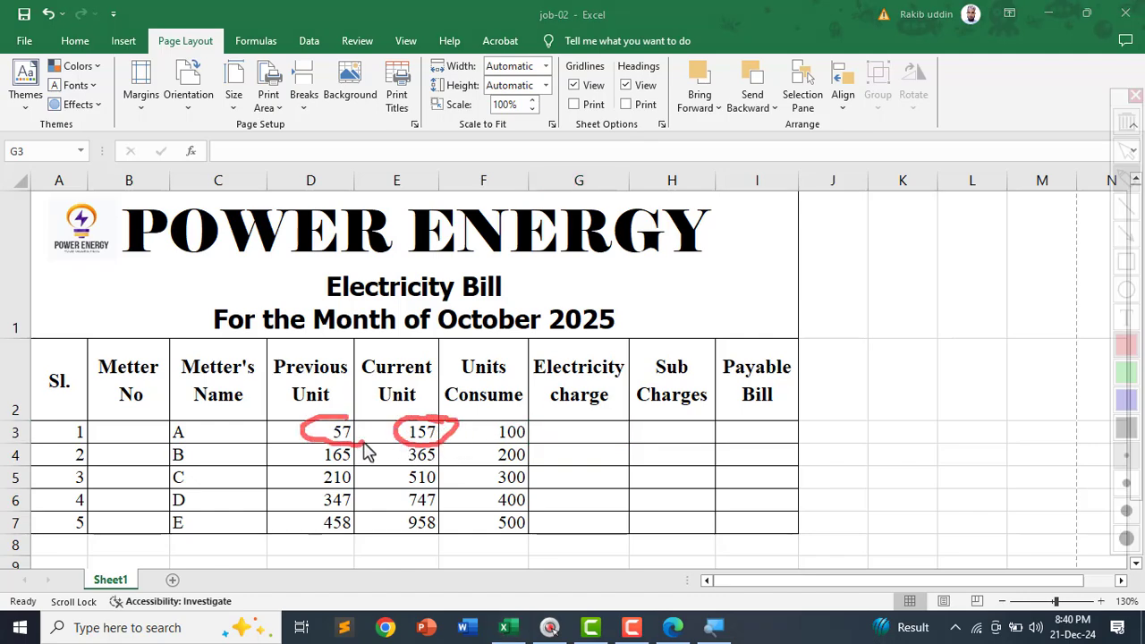
{"action": "left_click_drag", "start_coordinate": [364, 444], "coordinate": [349, 422]}
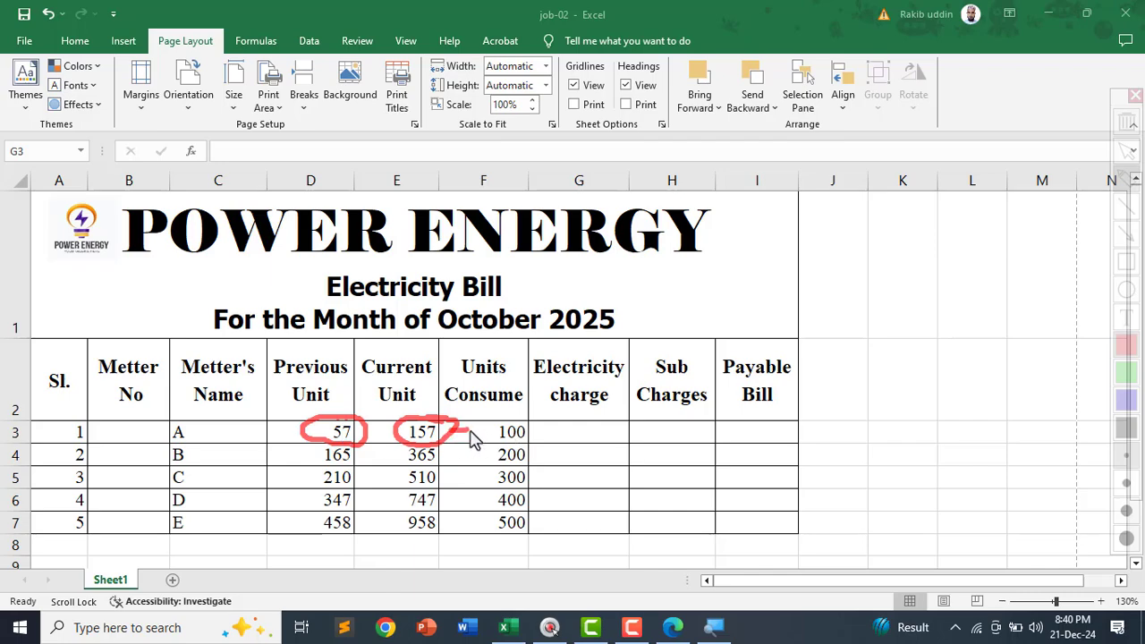
{"action": "key", "text": "ctrl+shift+d"}
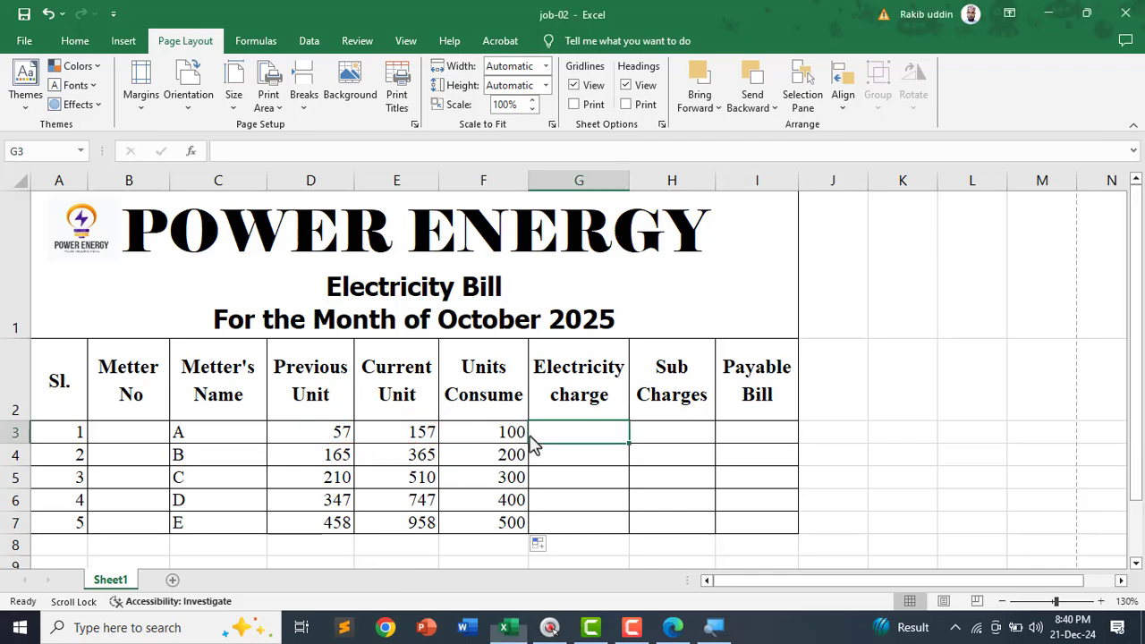
Switch to the PDF in Edge, underline instruction 10's electricity charge conditions and rates of 6.75, 9.50 and 12.45 tk, and return to Excel
{"action": "left_click", "coordinate": [673, 631]}
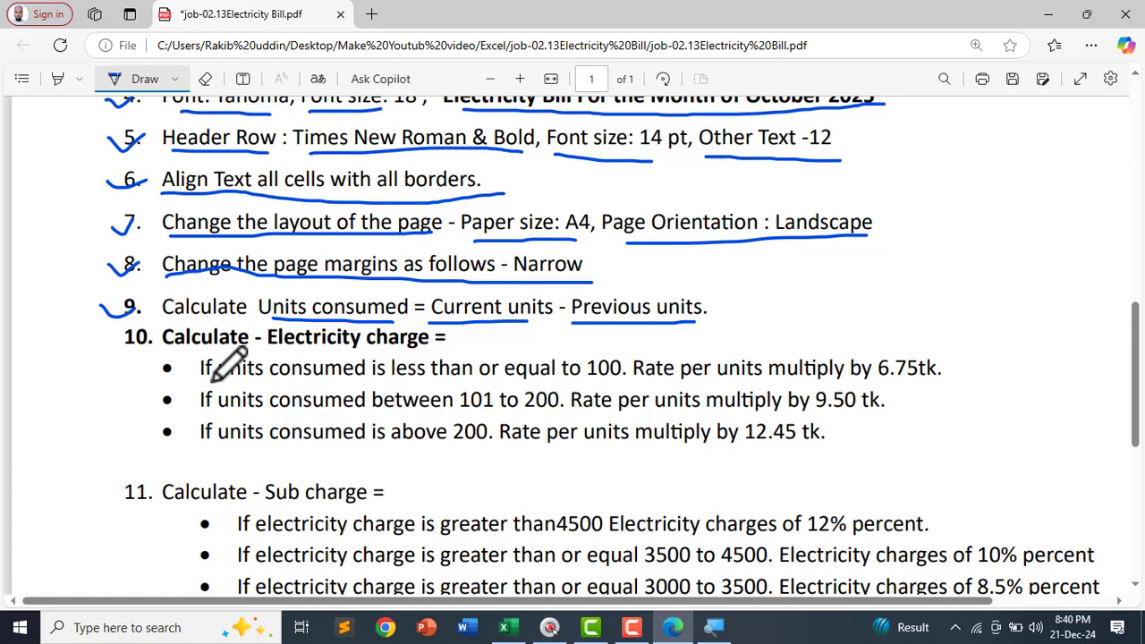
{"action": "left_click_drag", "start_coordinate": [202, 380], "coordinate": [367, 377]}
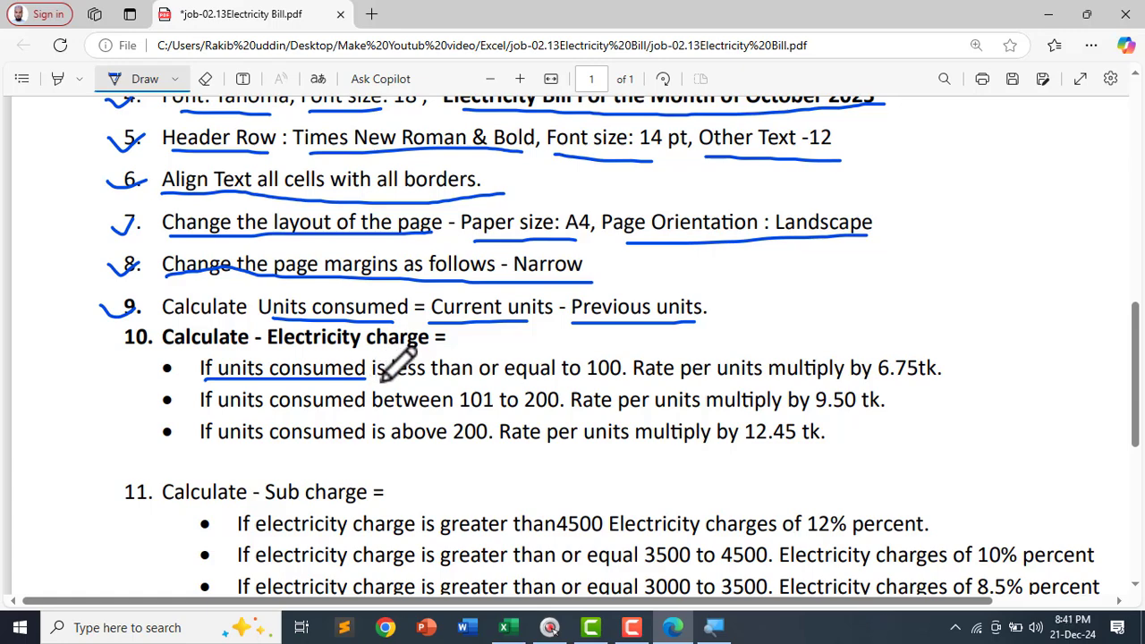
{"action": "left_click_drag", "start_coordinate": [386, 379], "coordinate": [624, 379]}
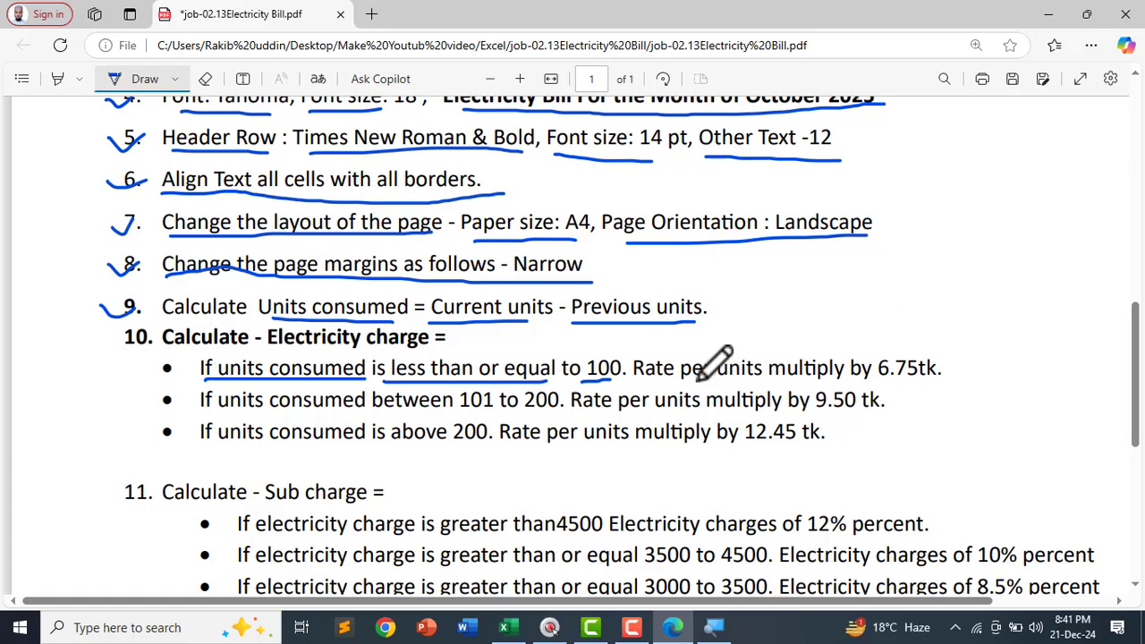
{"action": "left_click_drag", "start_coordinate": [879, 379], "coordinate": [937, 380]}
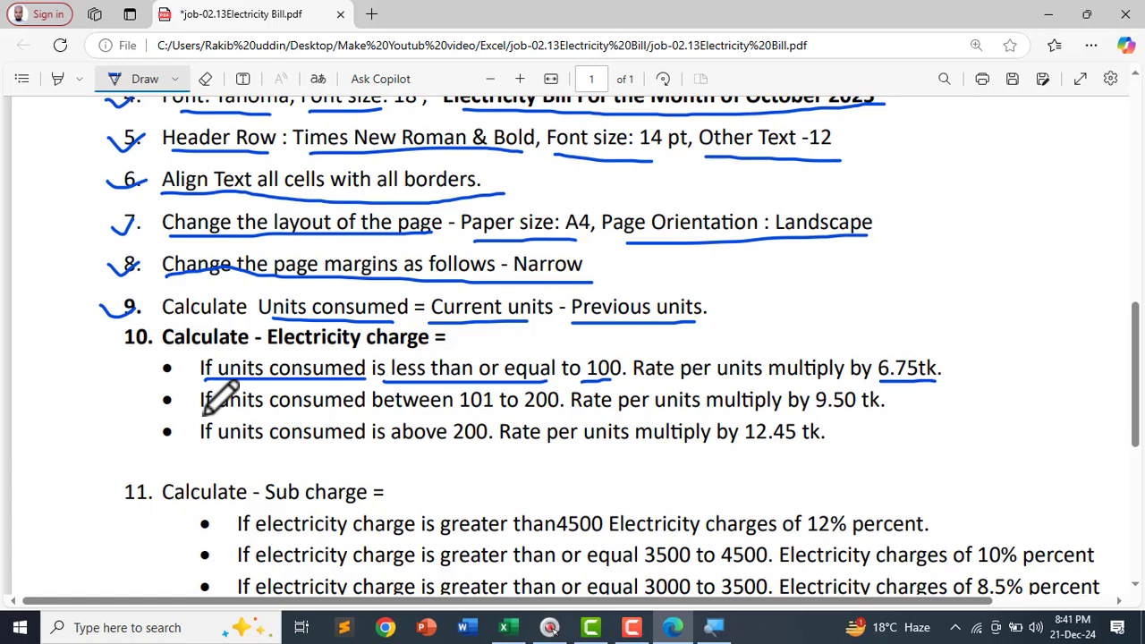
{"action": "left_click_drag", "start_coordinate": [204, 414], "coordinate": [558, 413]}
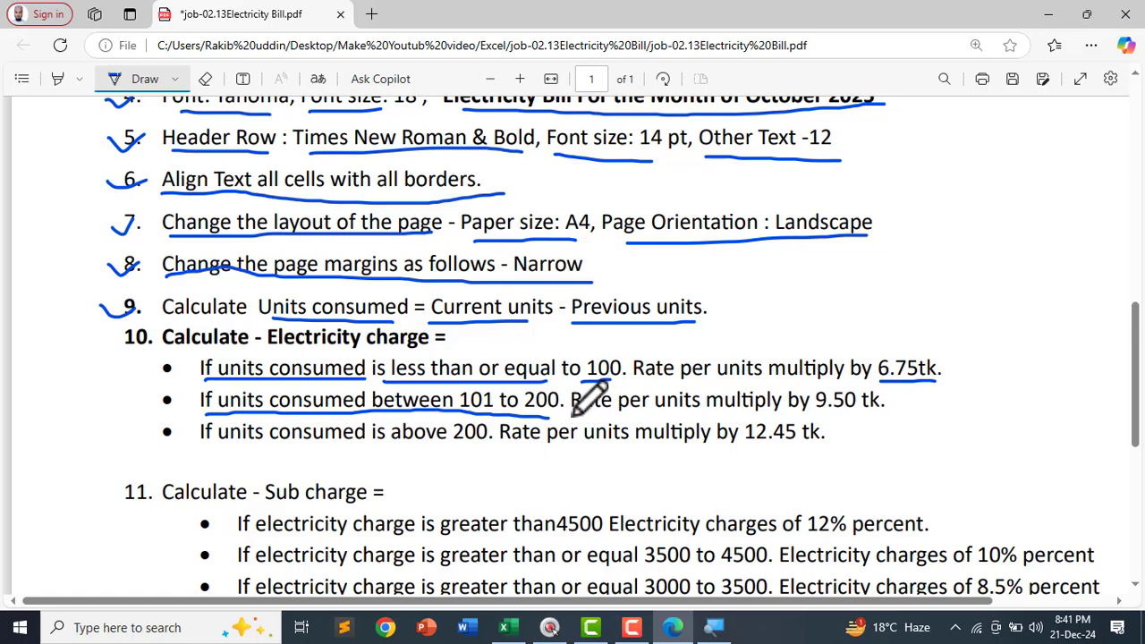
{"action": "left_click_drag", "start_coordinate": [572, 413], "coordinate": [874, 414]}
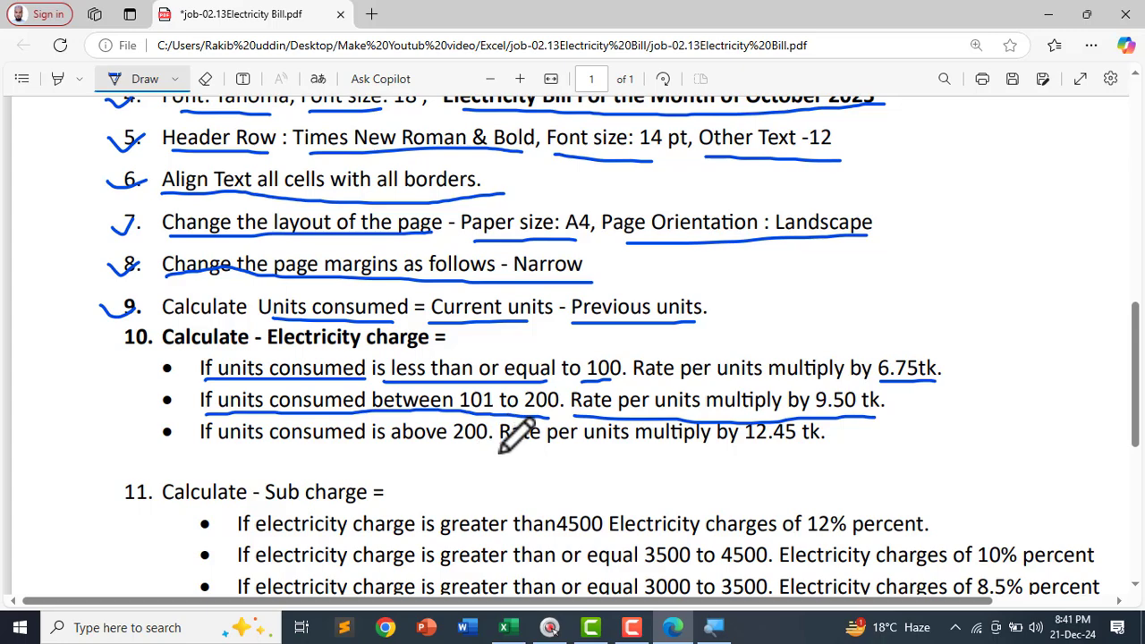
{"action": "left_click_drag", "start_coordinate": [517, 446], "coordinate": [841, 446]}
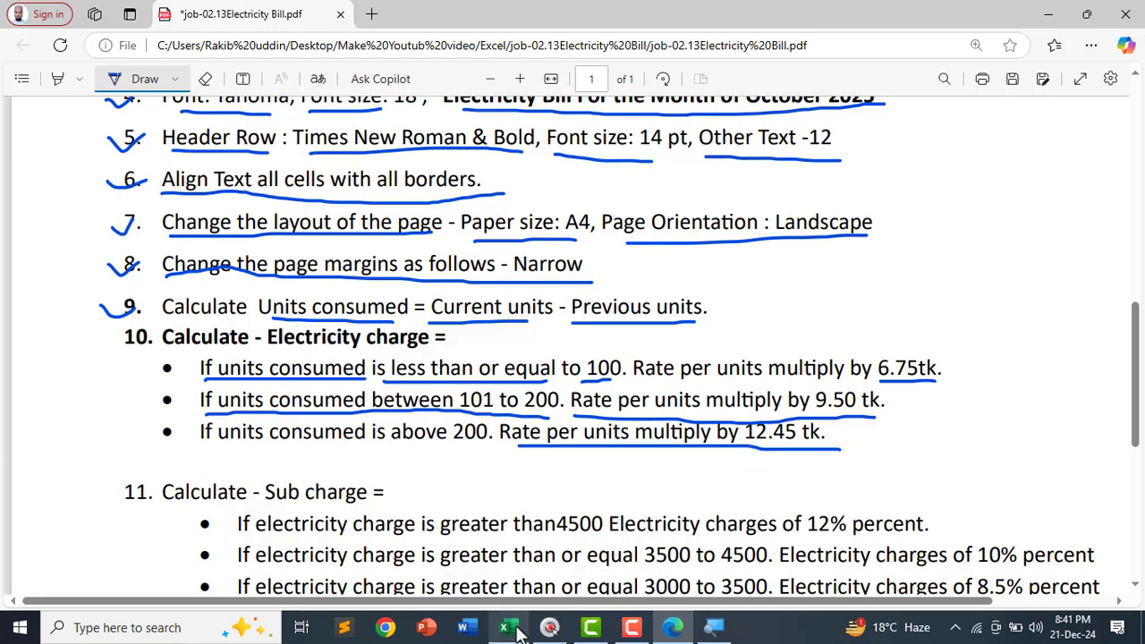
{"action": "mouse_move", "coordinate": [515, 631]}
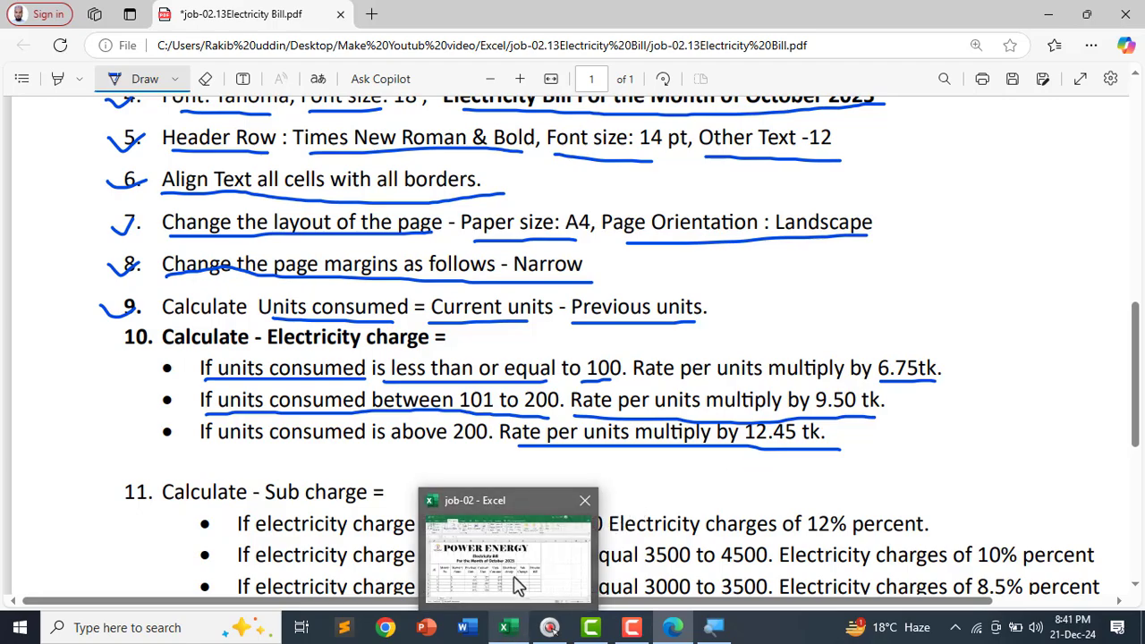
{"action": "left_click", "coordinate": [516, 584]}
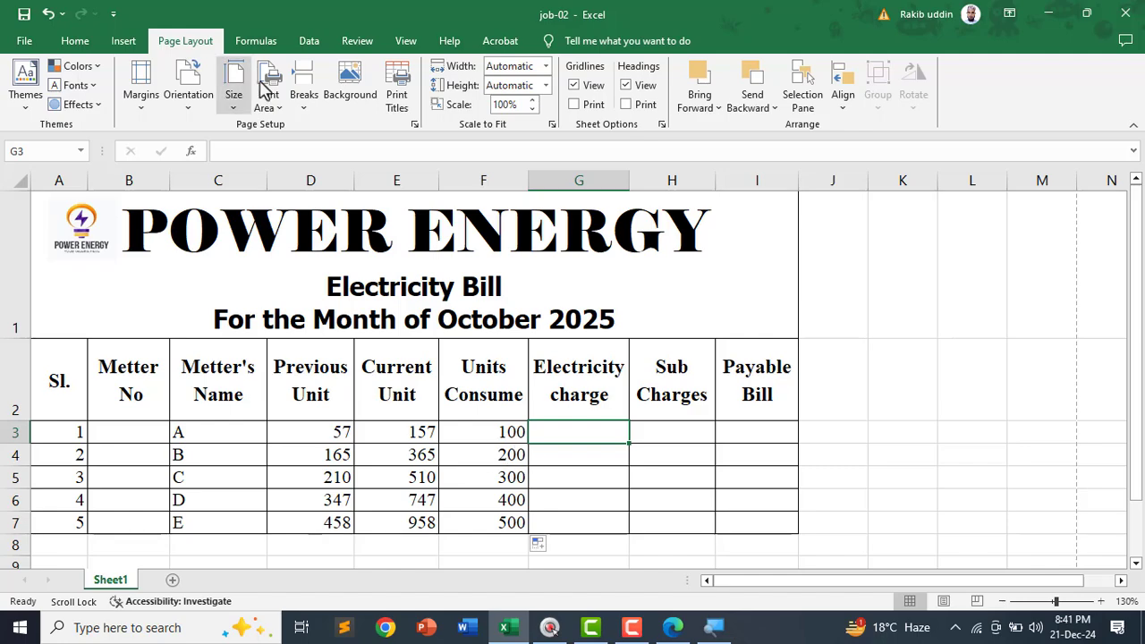
Begin the Electricity charge formula in G3 with =IF(F3<=100,F3*6.75, for consumption up to 100 units
{"action": "left_click", "coordinate": [76, 42]}
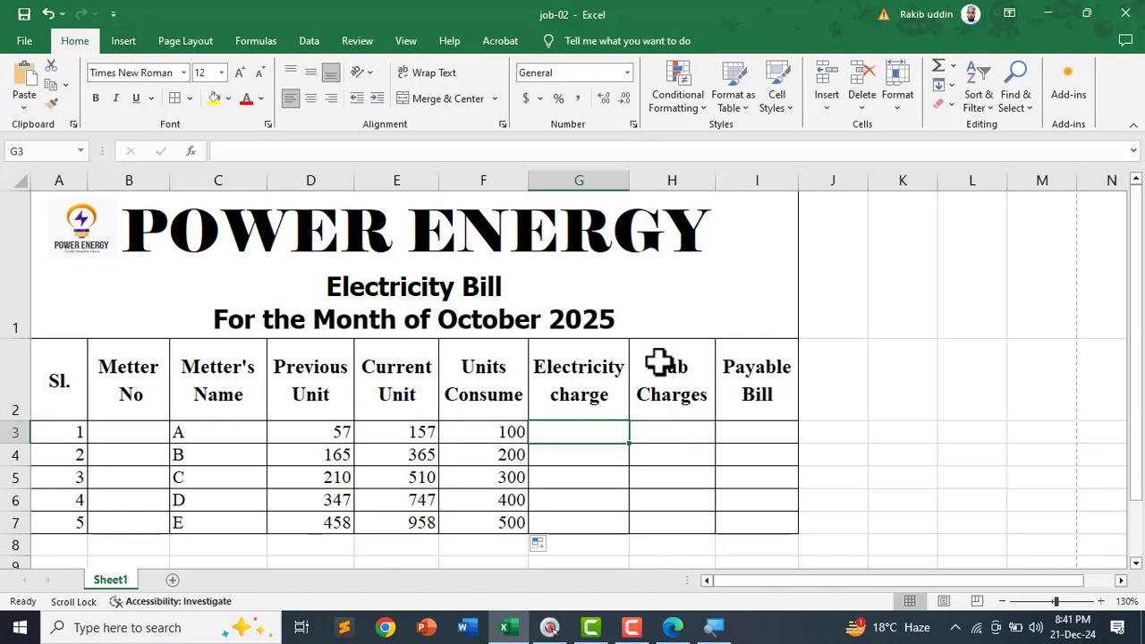
{"action": "type", "text": "=if"}
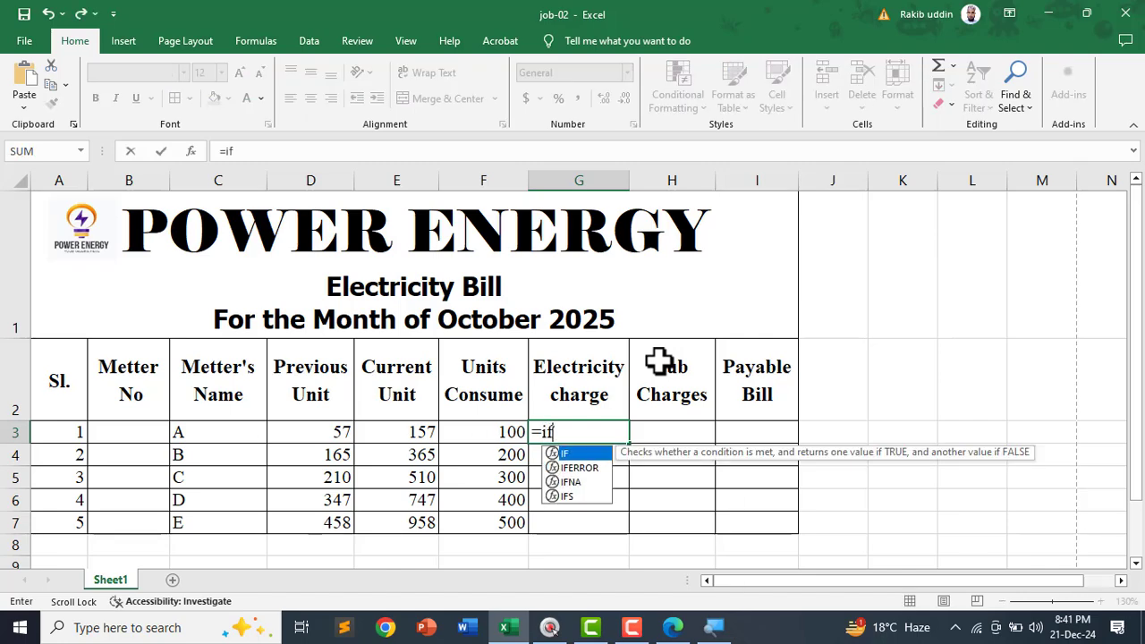
{"action": "key", "text": "Tab"}
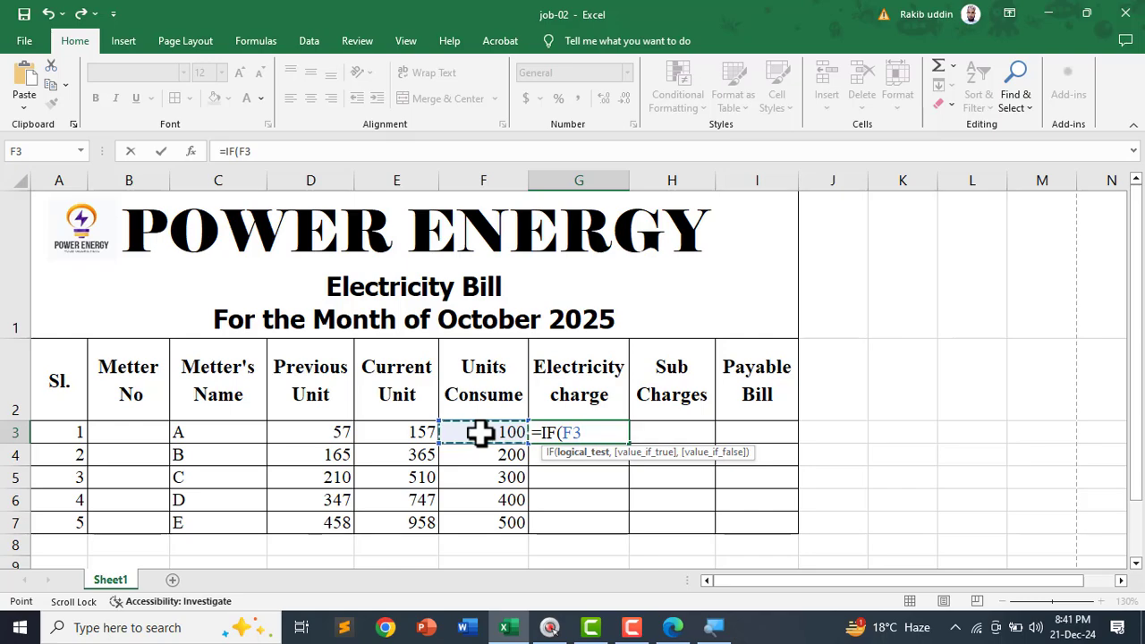
{"action": "type", "text": "<"}
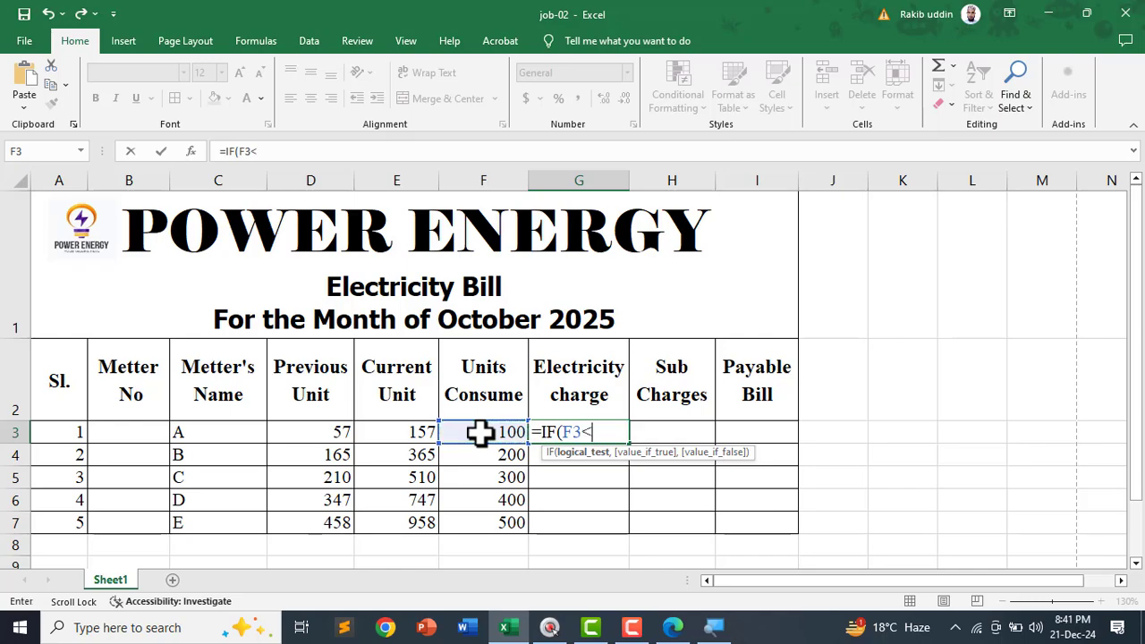
{"action": "type", "text": "=100"}
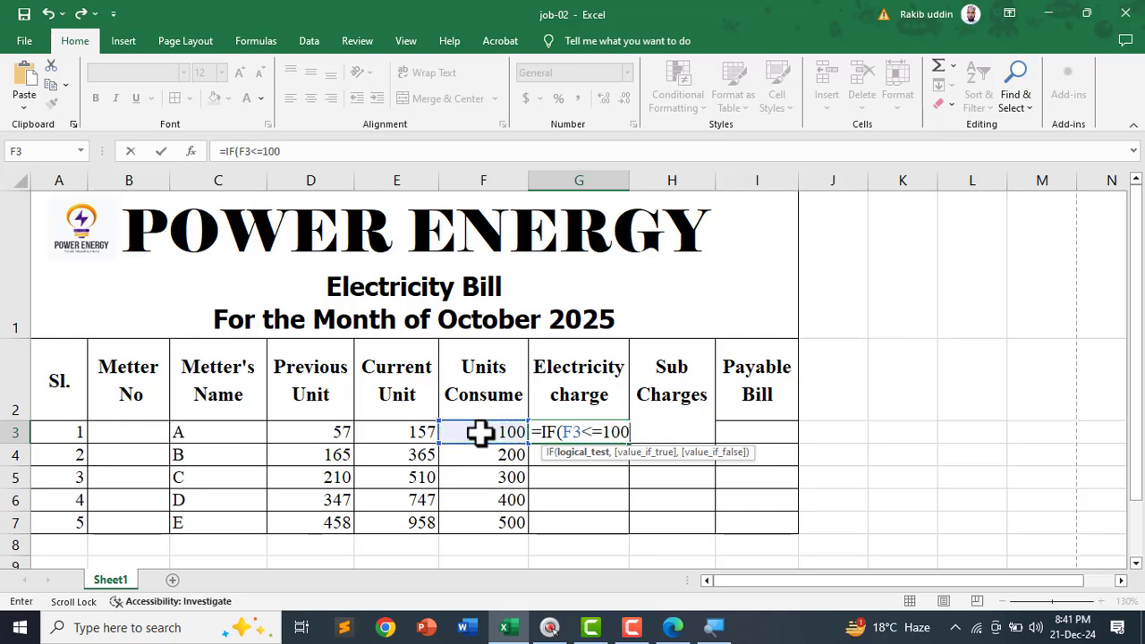
{"action": "type", "text": ","}
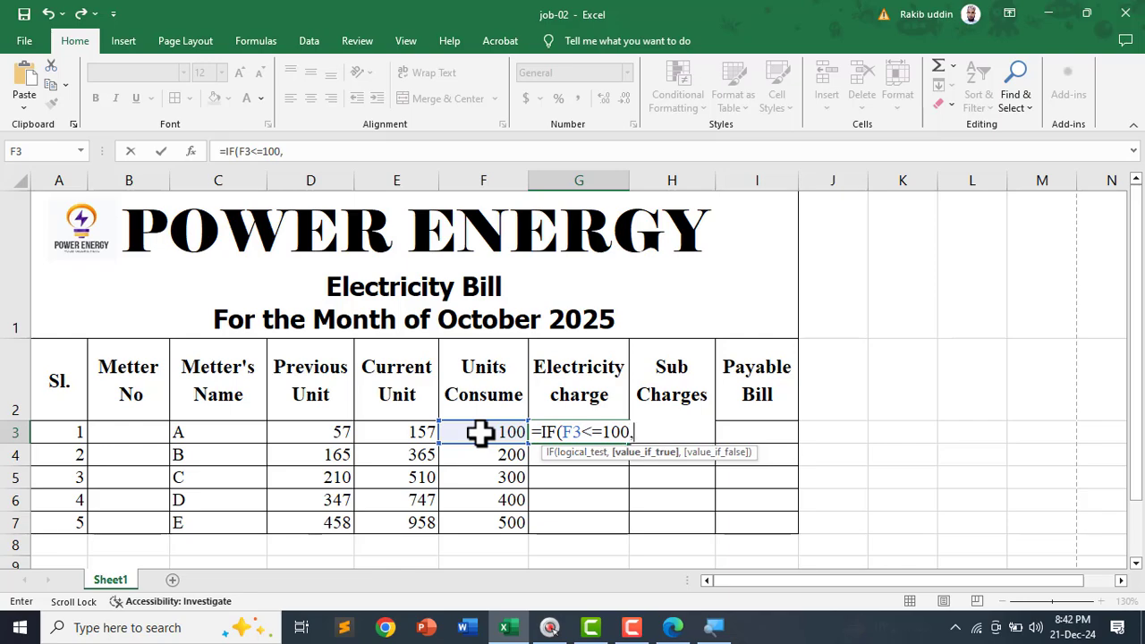
{"action": "left_click", "coordinate": [480, 433]}
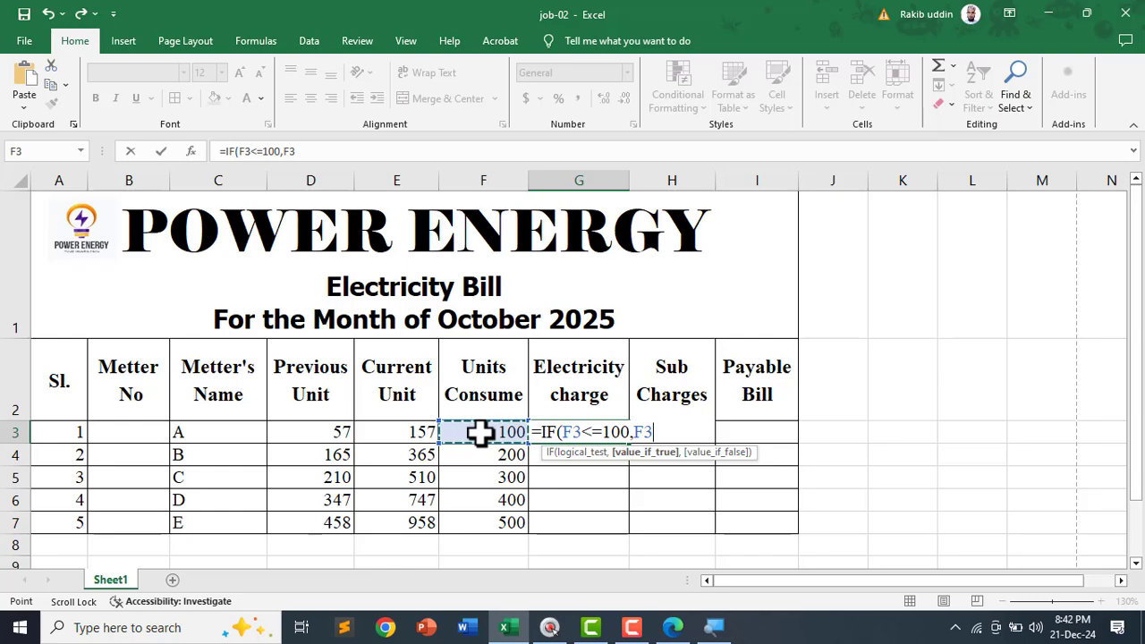
{"action": "type", "text": "*6.75"}
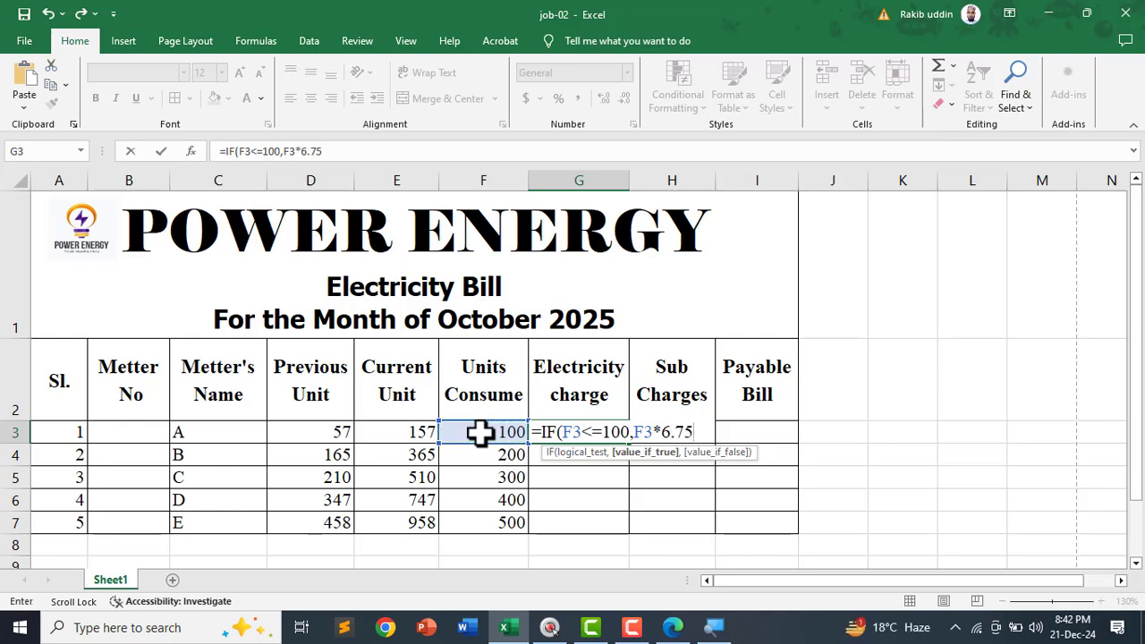
{"action": "type", "text": ","}
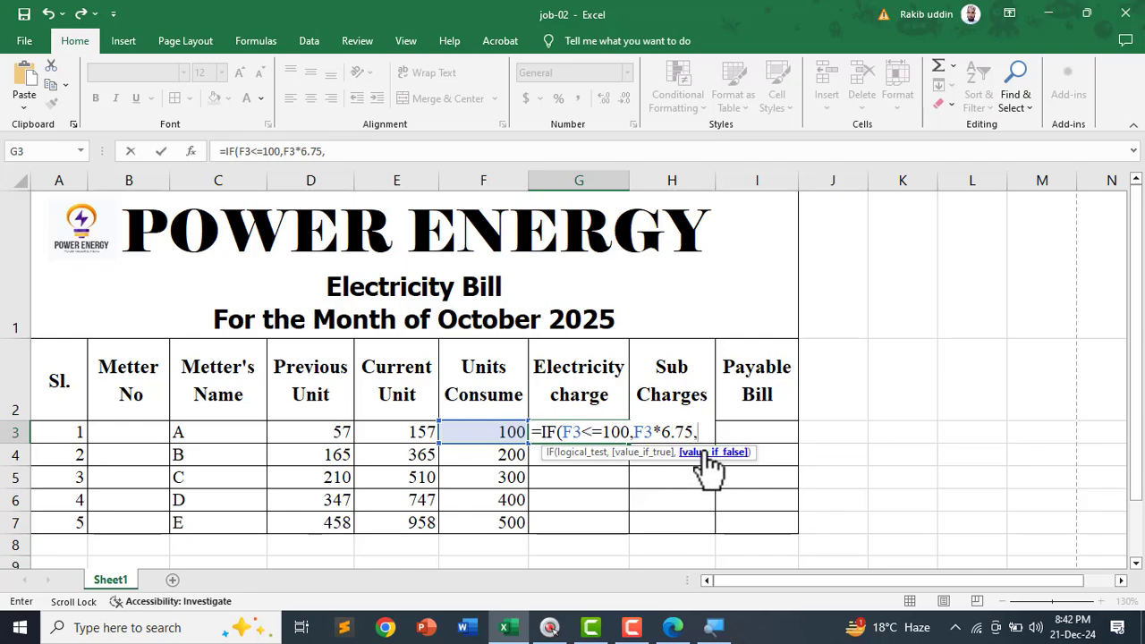
Continue the G3 formula with the nested condition IF(F3<=200,F3*9.50,F3*12.45 for the two higher consumption bands
{"action": "type", "text": "IF("}
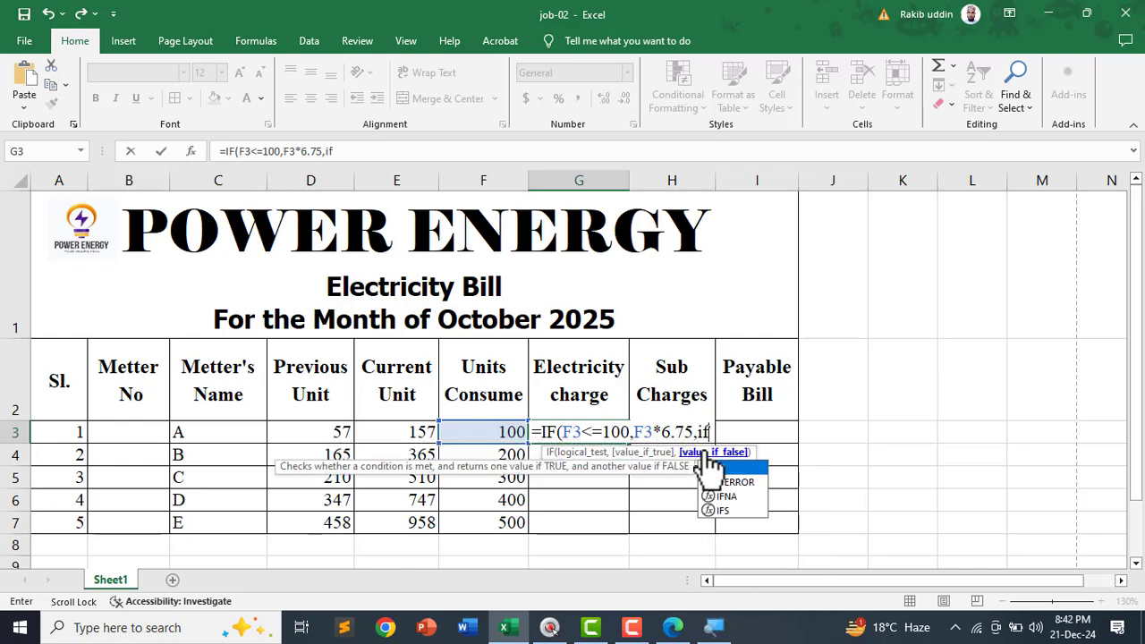
{"action": "left_click", "coordinate": [490, 432]}
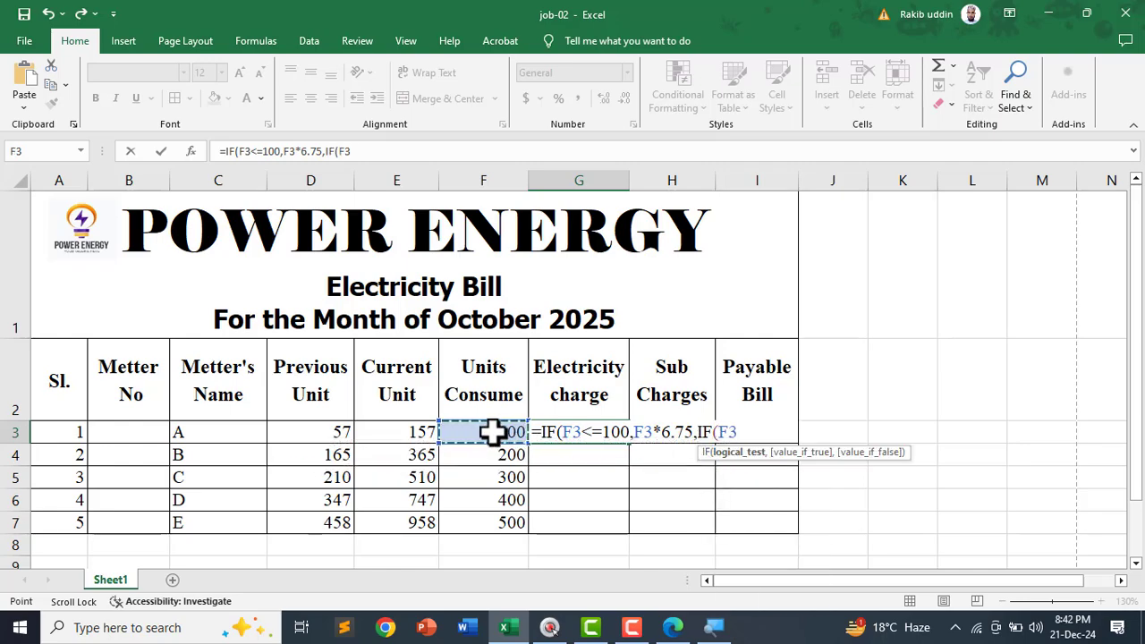
{"action": "type", "text": "<=200"}
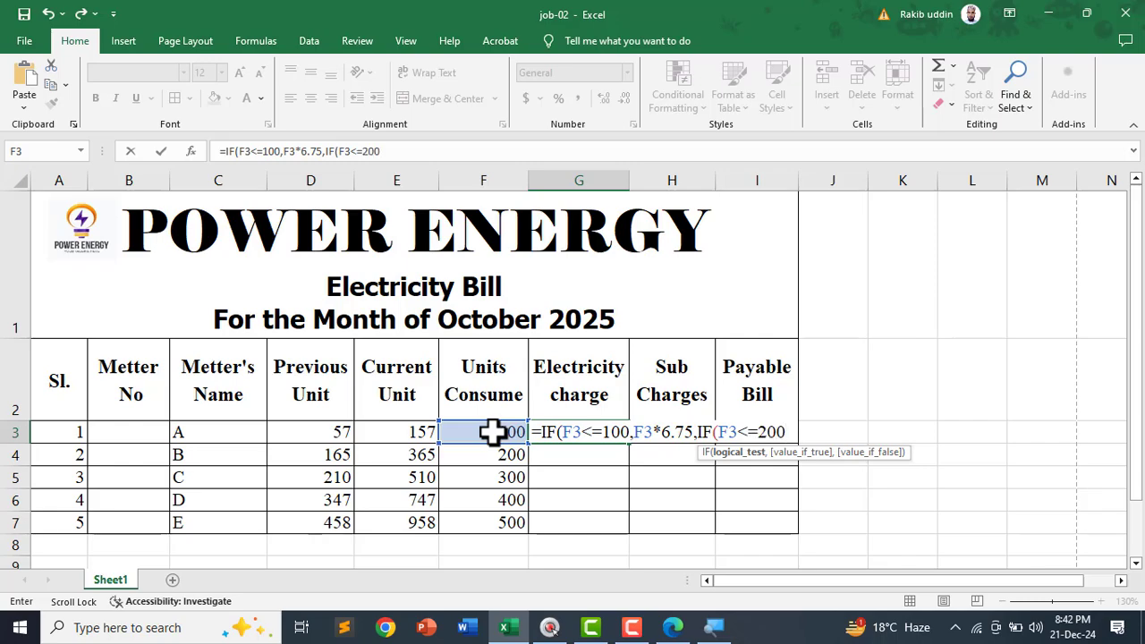
{"action": "type", "text": ","}
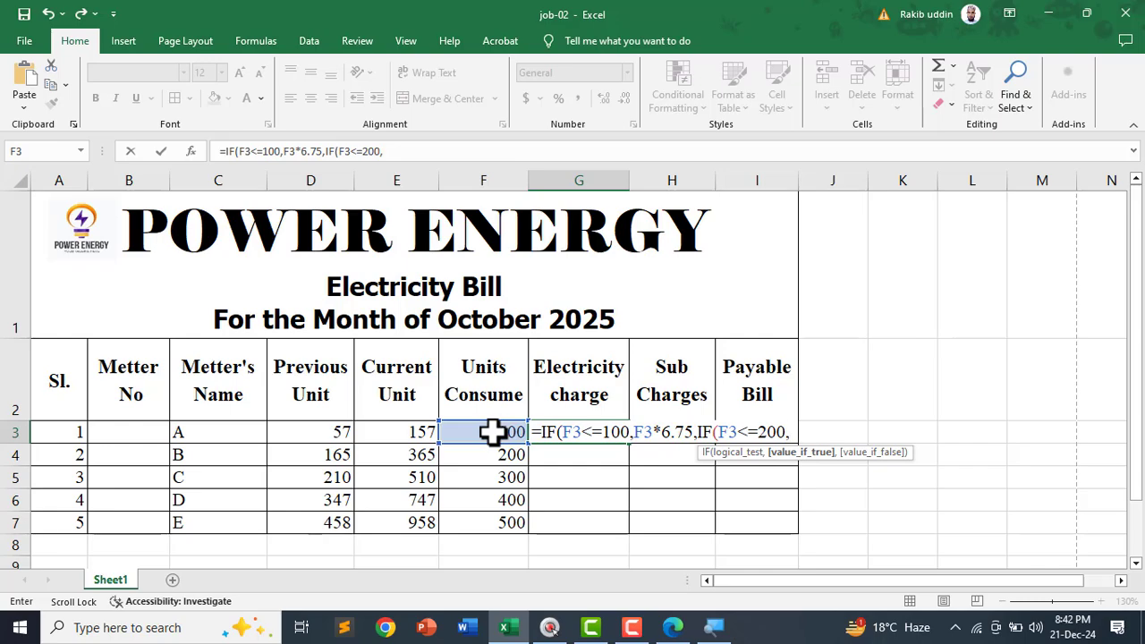
{"action": "left_click", "coordinate": [493, 432]}
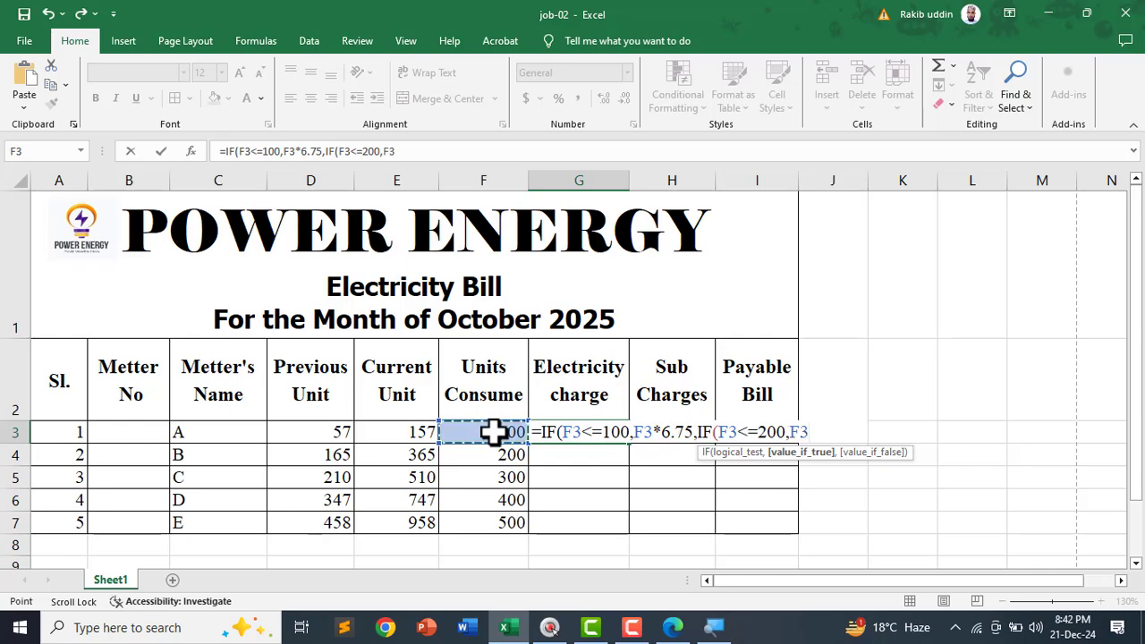
{"action": "type", "text": "*9.50"}
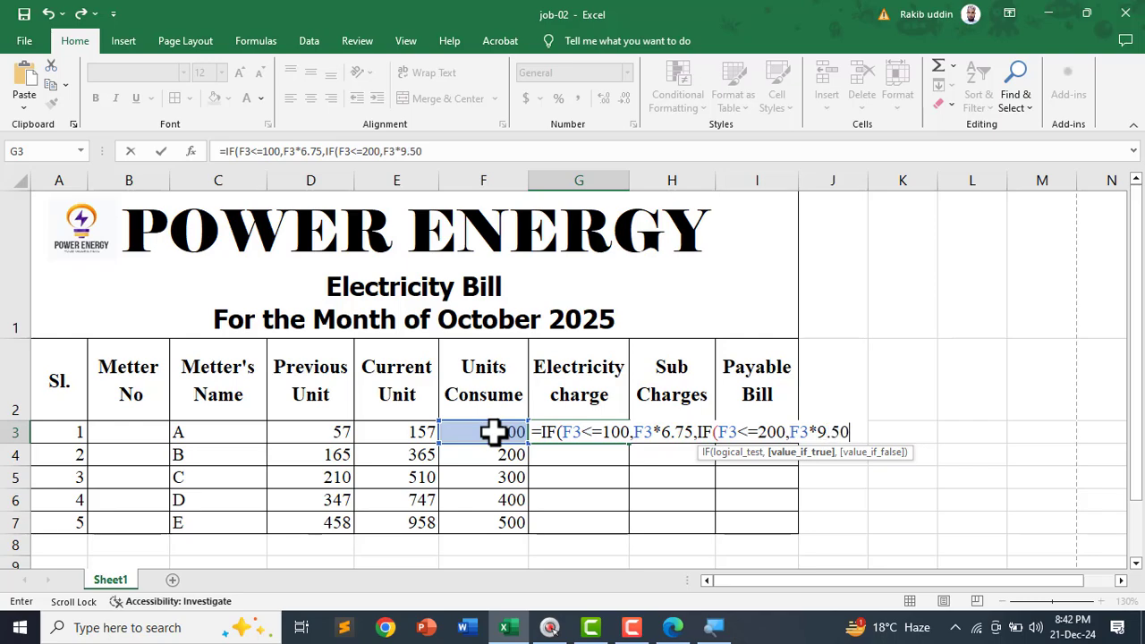
{"action": "type", "text": ","}
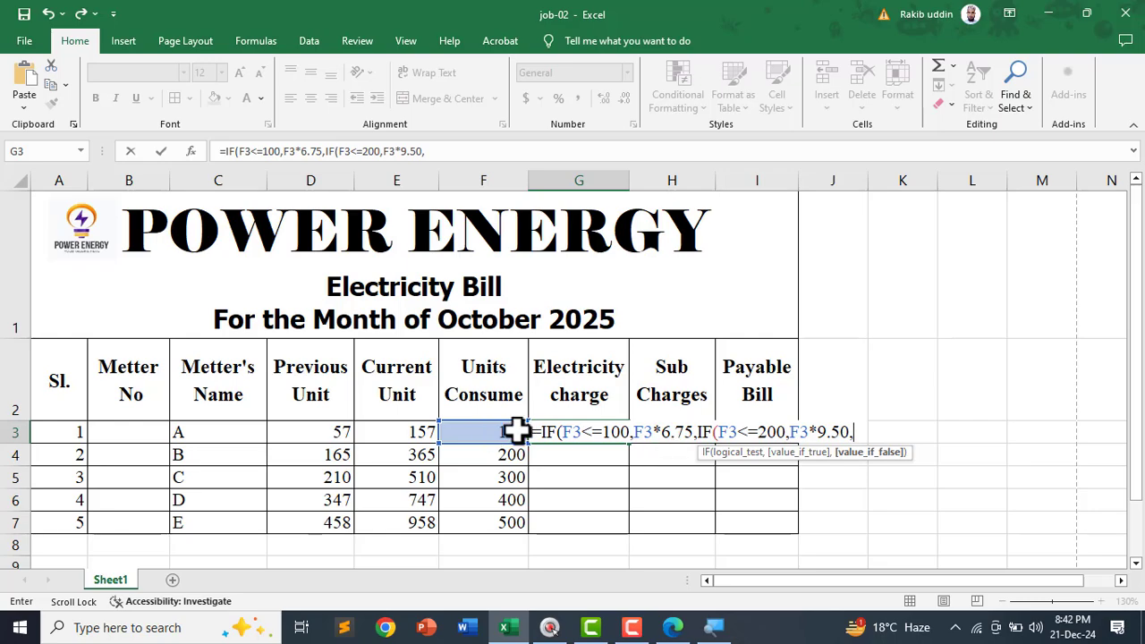
{"action": "left_click", "coordinate": [499, 432]}
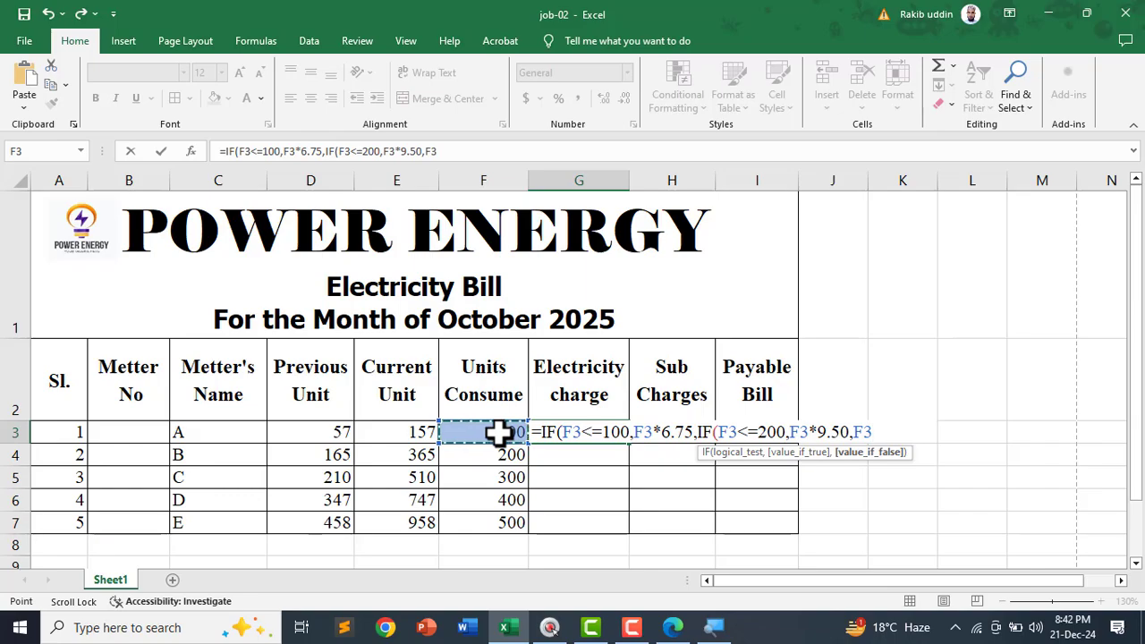
{"action": "type", "text": "*"}
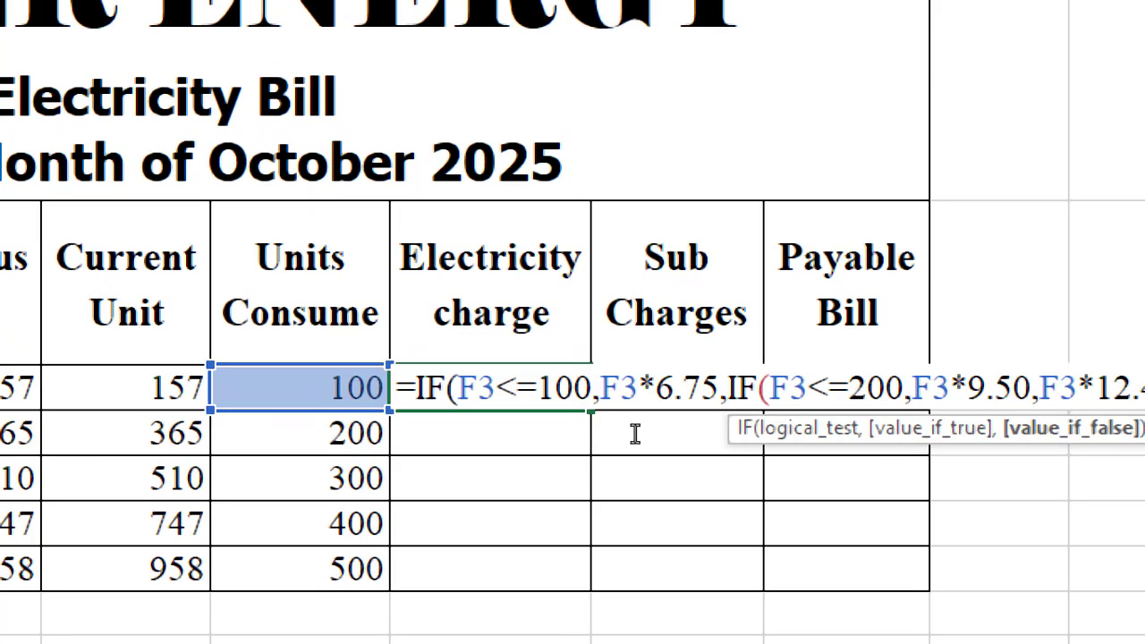
Review the G3 formula by highlighting each condition and rate calculation in turn, from F3<=100 through F3*12.45
{"action": "left_click_drag", "start_coordinate": [599, 389], "coordinate": [457, 388]}
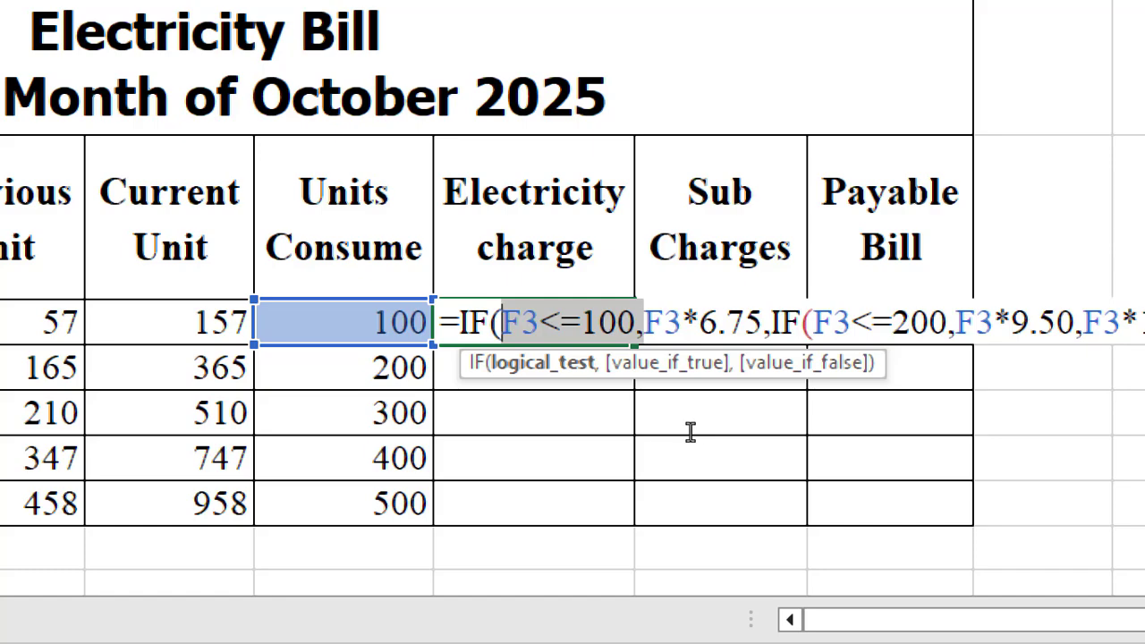
{"action": "left_click_drag", "start_coordinate": [690, 435], "coordinate": [633, 436]}
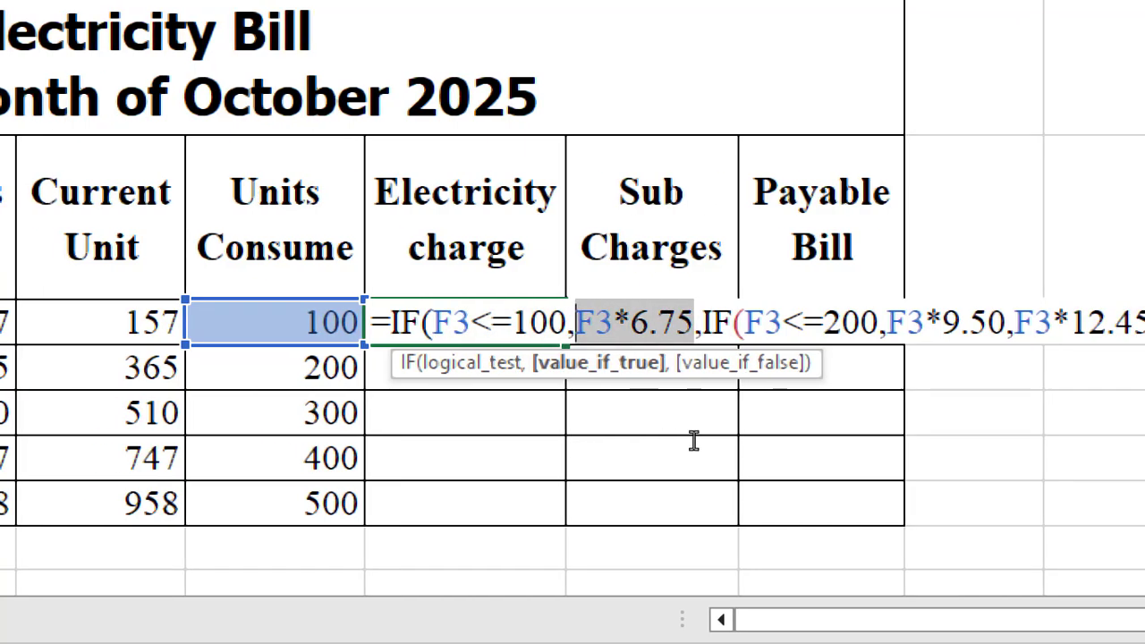
{"action": "left_click_drag", "start_coordinate": [818, 432], "coordinate": [707, 433]}
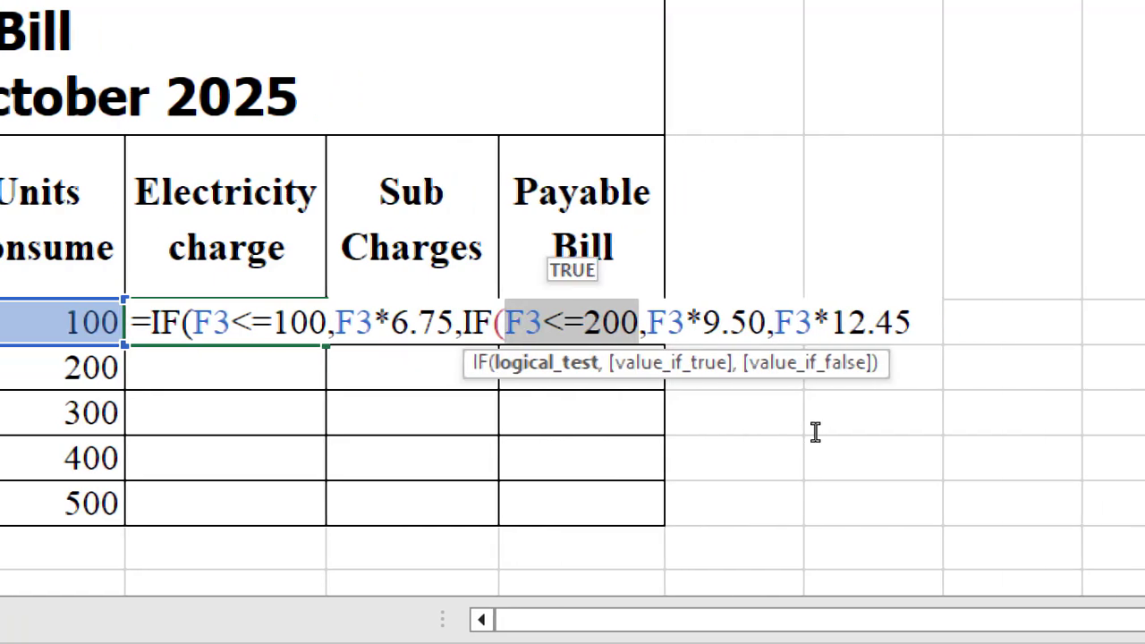
{"action": "left_click_drag", "start_coordinate": [1021, 432], "coordinate": [957, 432]}
{"action": "left_click_drag", "start_coordinate": [777, 433], "coordinate": [951, 431]}
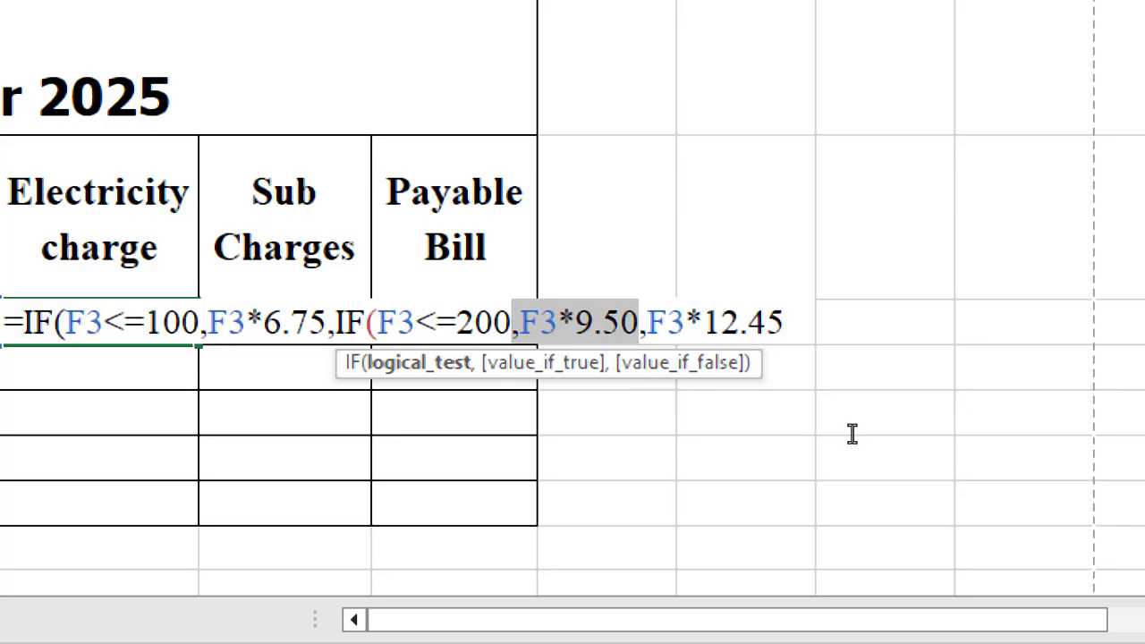
{"action": "left_click_drag", "start_coordinate": [853, 434], "coordinate": [921, 437]}
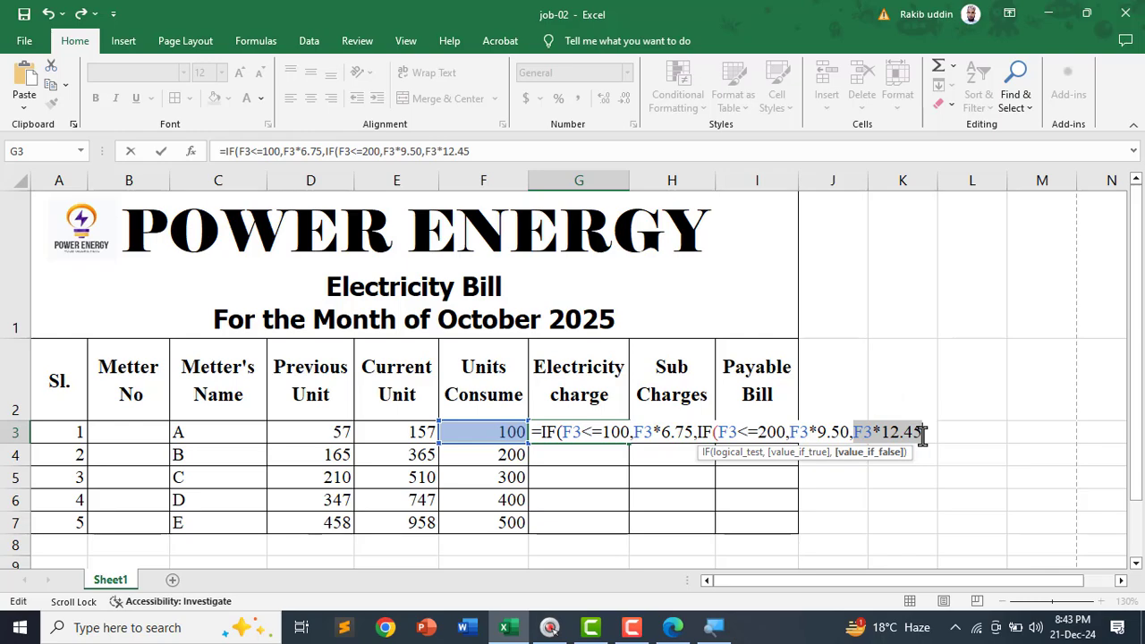
Commit the Electricity charge formula in G3, accepting the proposed correction that adds the closing parentheses, and reselect G3
{"action": "key", "text": "Return"}
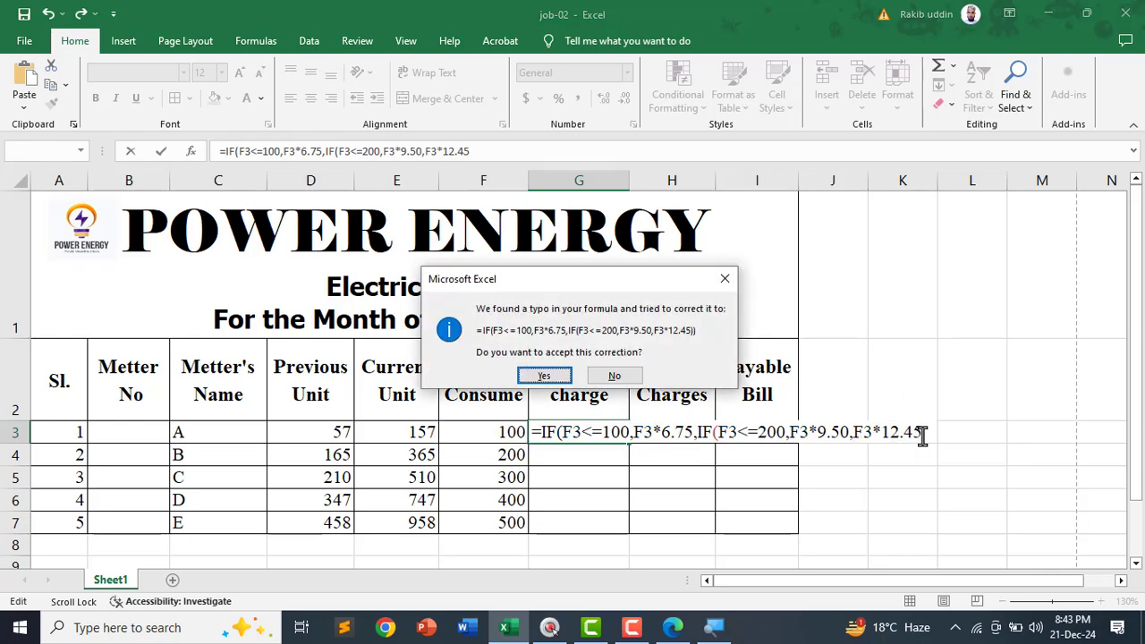
{"action": "key", "text": "Return"}
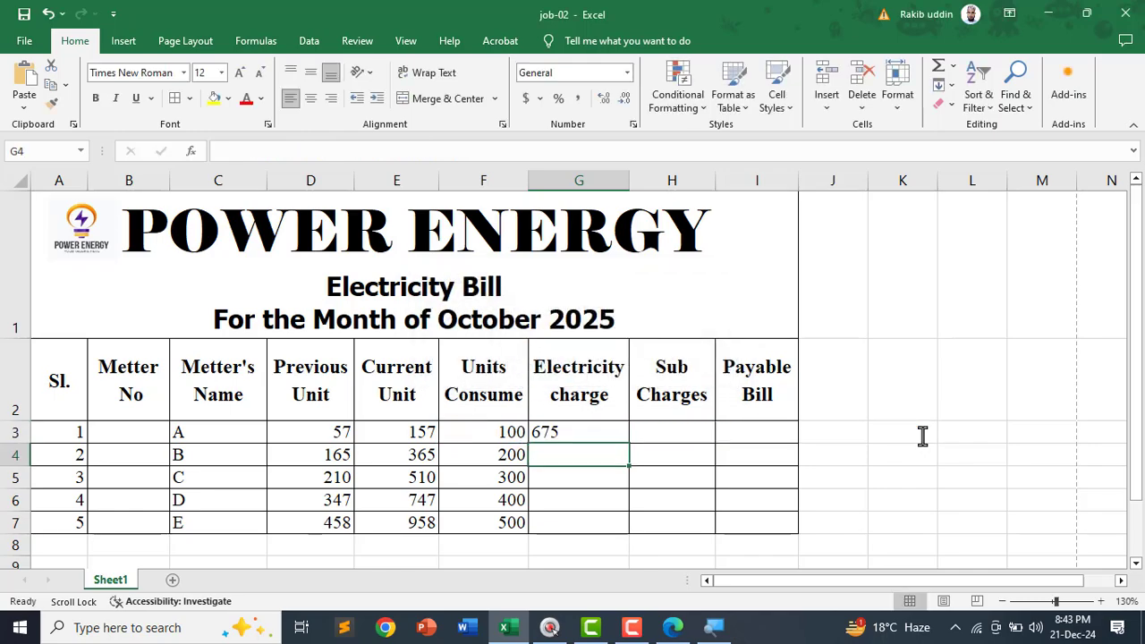
{"action": "left_click", "coordinate": [580, 436]}
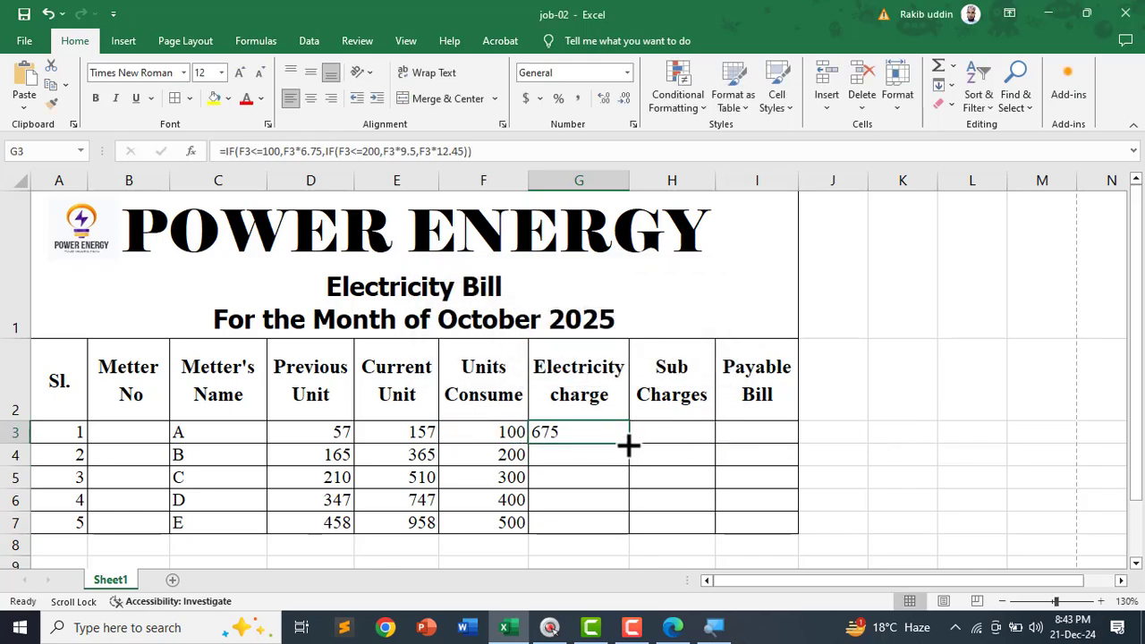
Fill the Electricity charge formula from G3 down to G7, right-align the range, and select H3 under Sub Charges
{"action": "left_click_drag", "start_coordinate": [629, 444], "coordinate": [629, 528]}
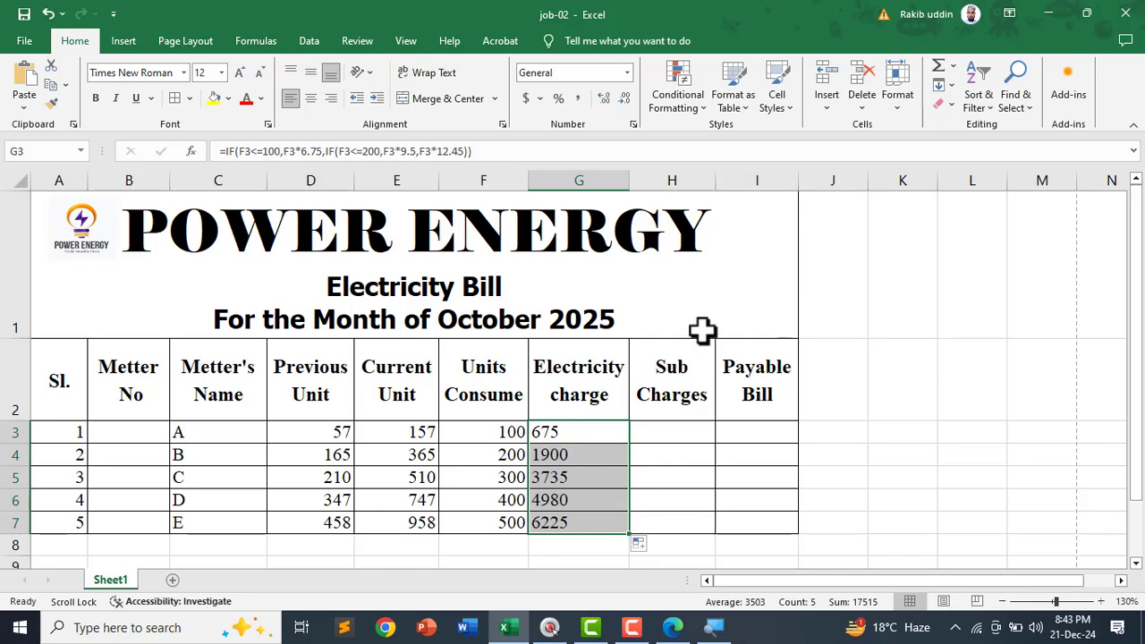
{"action": "left_click", "coordinate": [331, 98]}
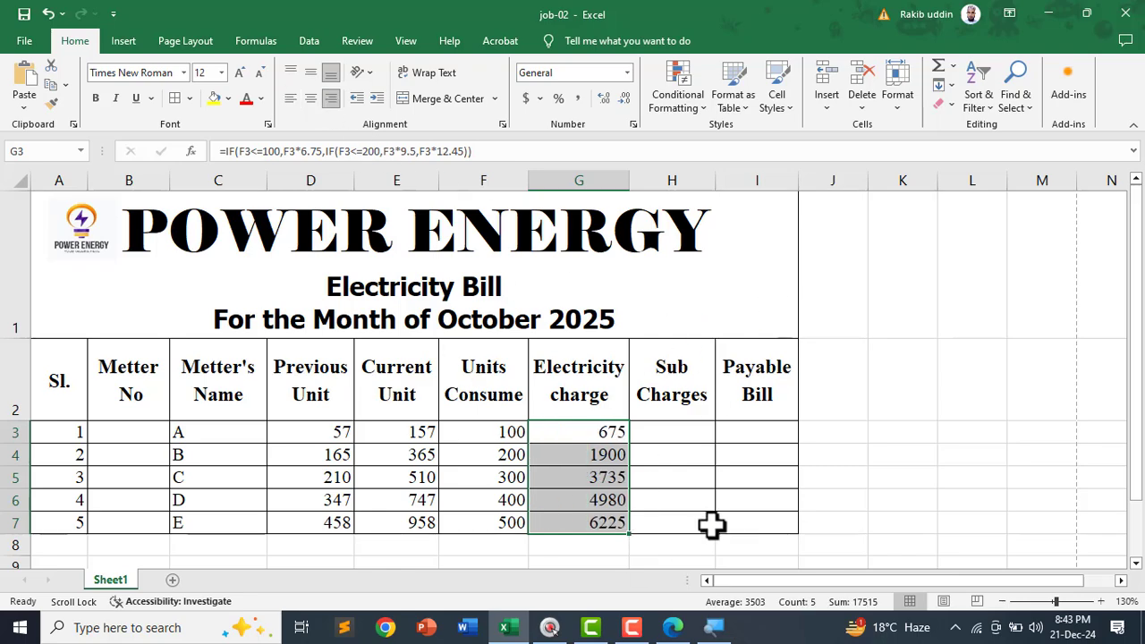
{"action": "left_click", "coordinate": [665, 434]}
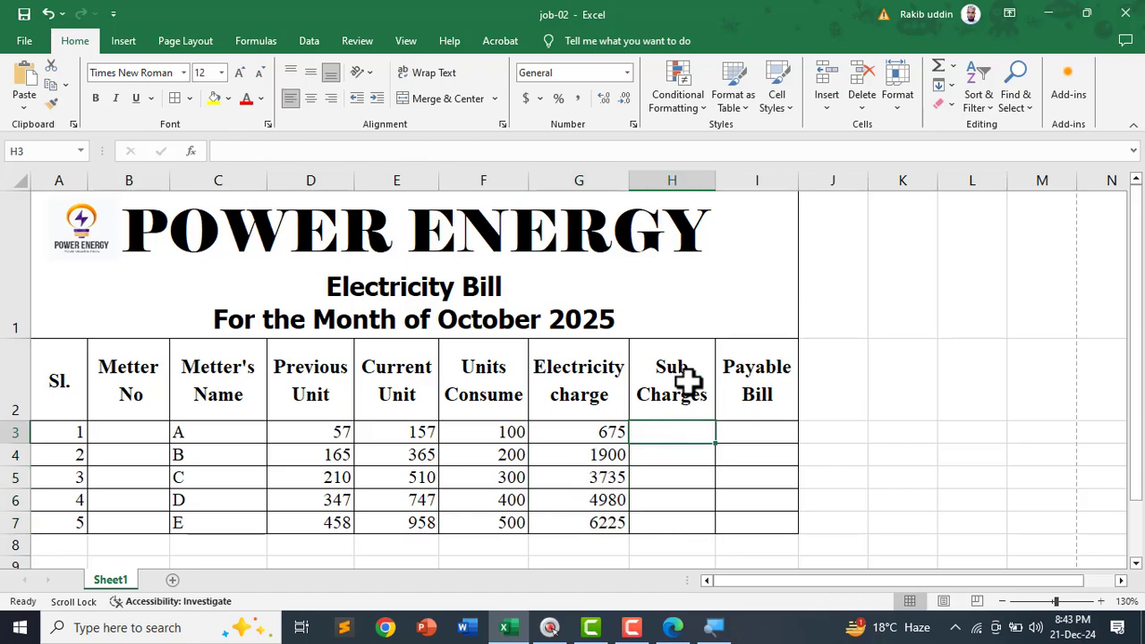
Switch to the instructions PDF in Edge and underline the Sub charge heading in item 11 plus its 12% and 10% rules
{"action": "left_click", "coordinate": [673, 631]}
{"action": "scroll", "coordinate": [385, 403], "scroll_direction": "down", "scroll_amount": 3}
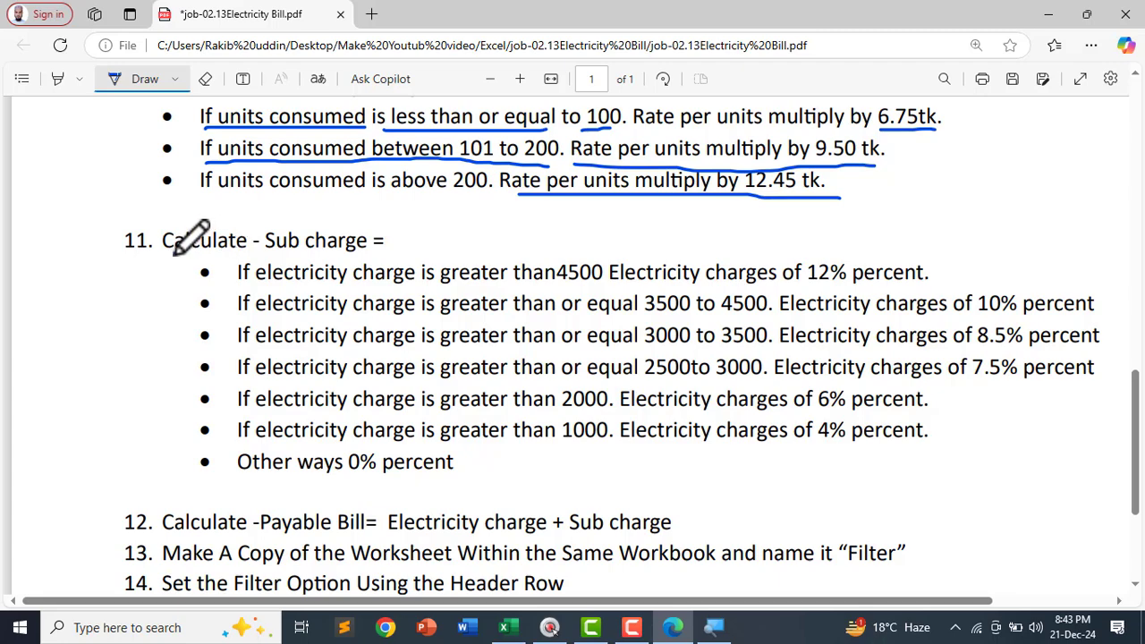
{"action": "left_click_drag", "start_coordinate": [173, 253], "coordinate": [356, 253]}
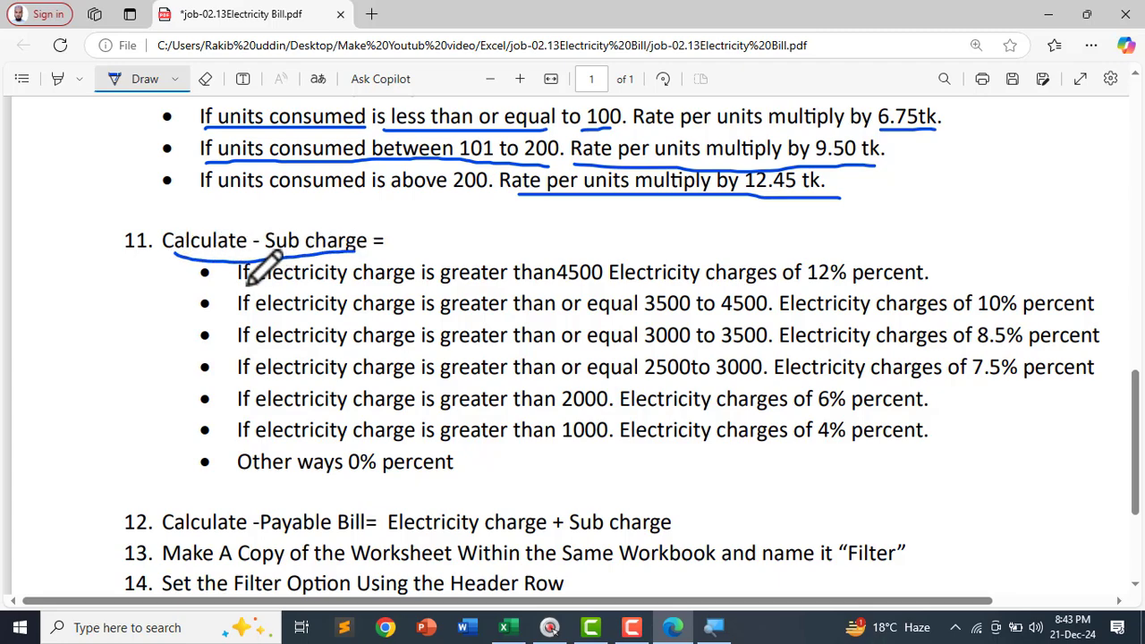
{"action": "left_click_drag", "start_coordinate": [239, 281], "coordinate": [941, 285]}
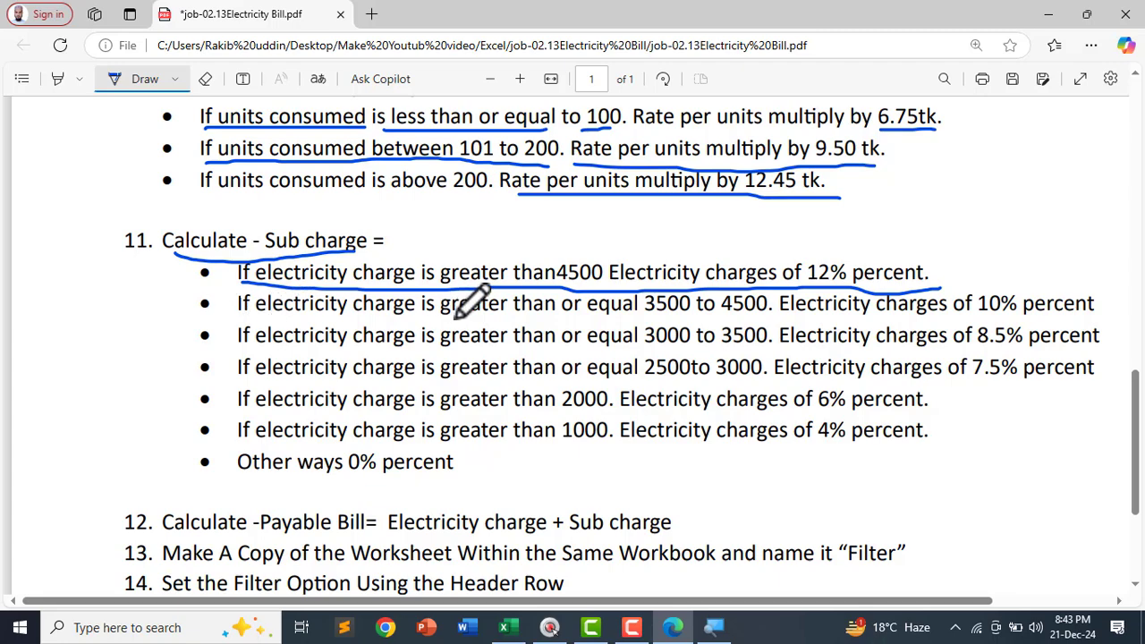
{"action": "left_click_drag", "start_coordinate": [566, 319], "coordinate": [1102, 315]}
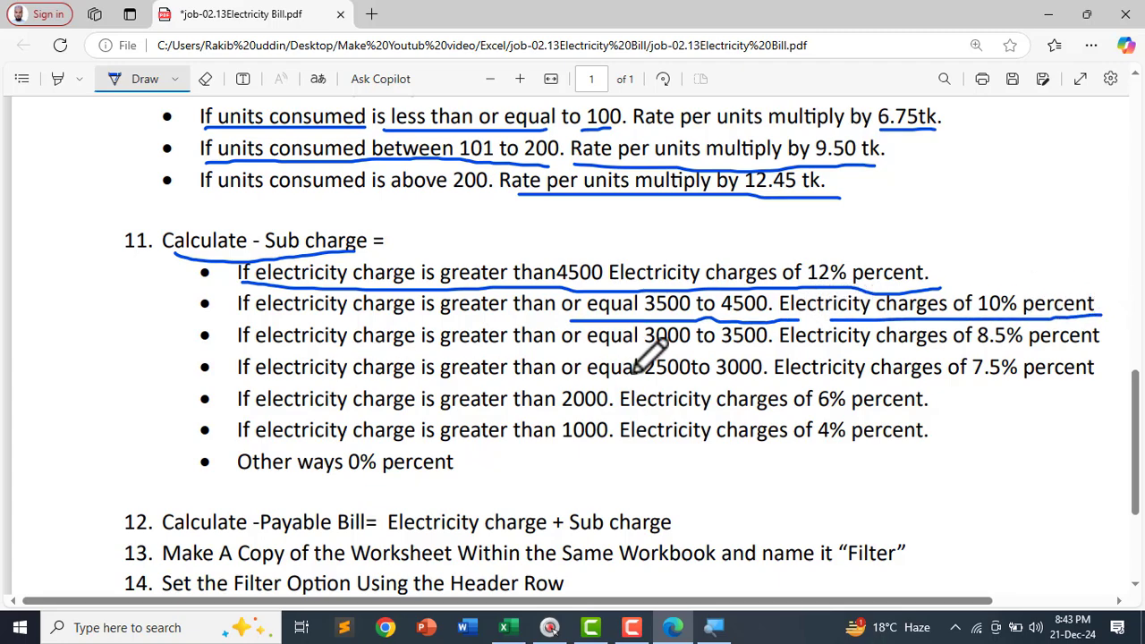
Underline the thresholds and percentages of the remaining Sub charge rules, from the 8.5% band down to the 0% fallback
{"action": "left_click_drag", "start_coordinate": [645, 350], "coordinate": [777, 351]}
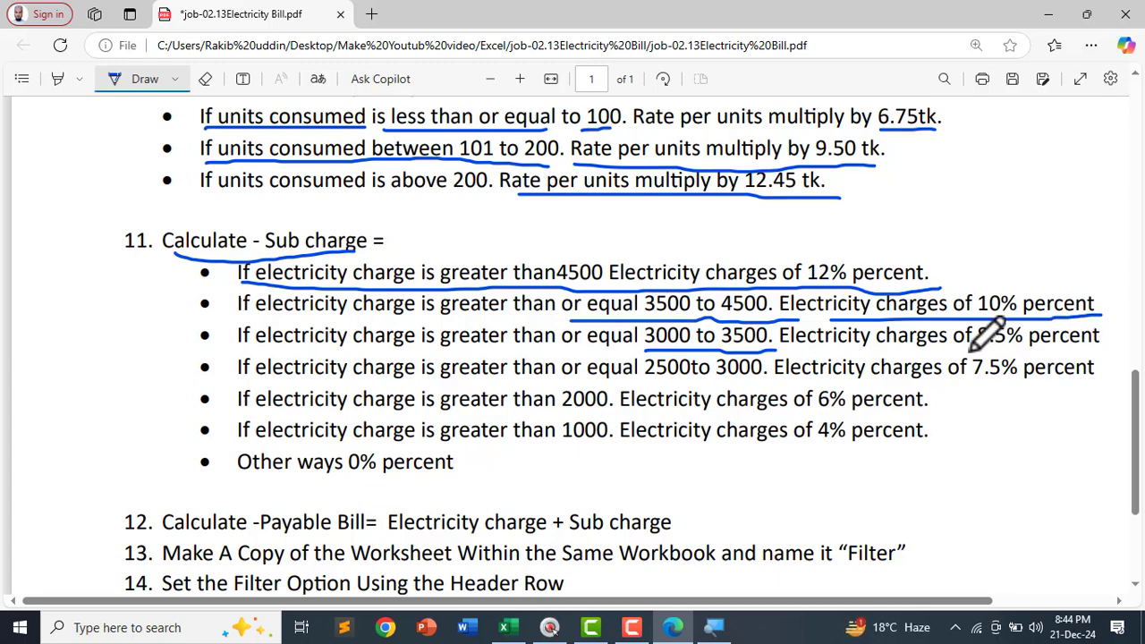
{"action": "left_click_drag", "start_coordinate": [974, 350], "coordinate": [1036, 350]}
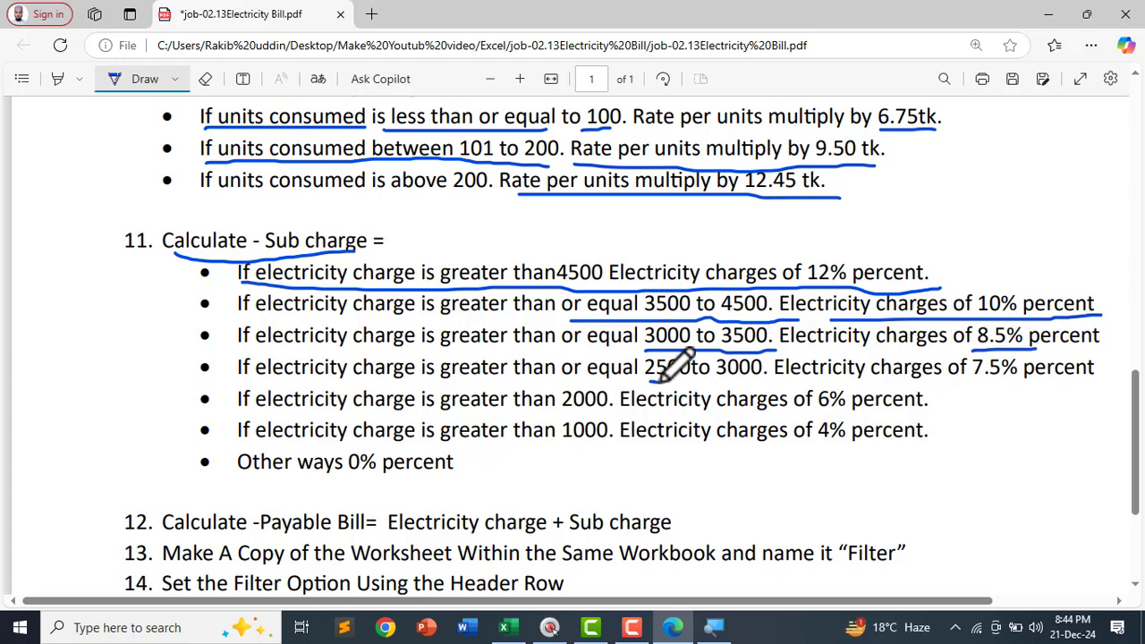
{"action": "left_click_drag", "start_coordinate": [646, 381], "coordinate": [777, 382]}
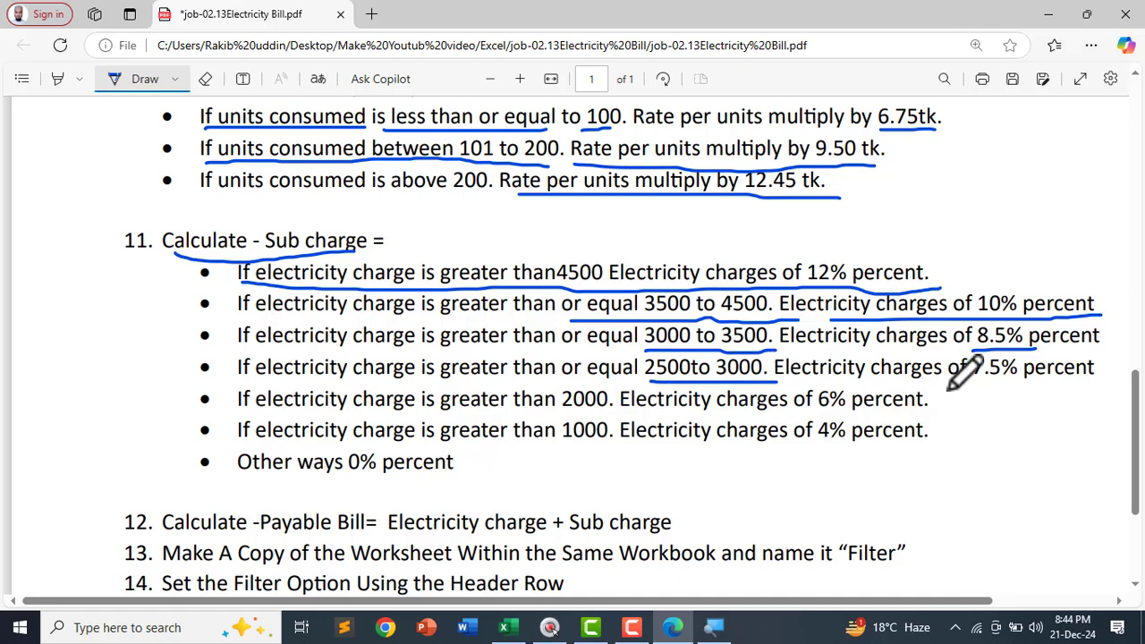
{"action": "left_click_drag", "start_coordinate": [954, 389], "coordinate": [1074, 389]}
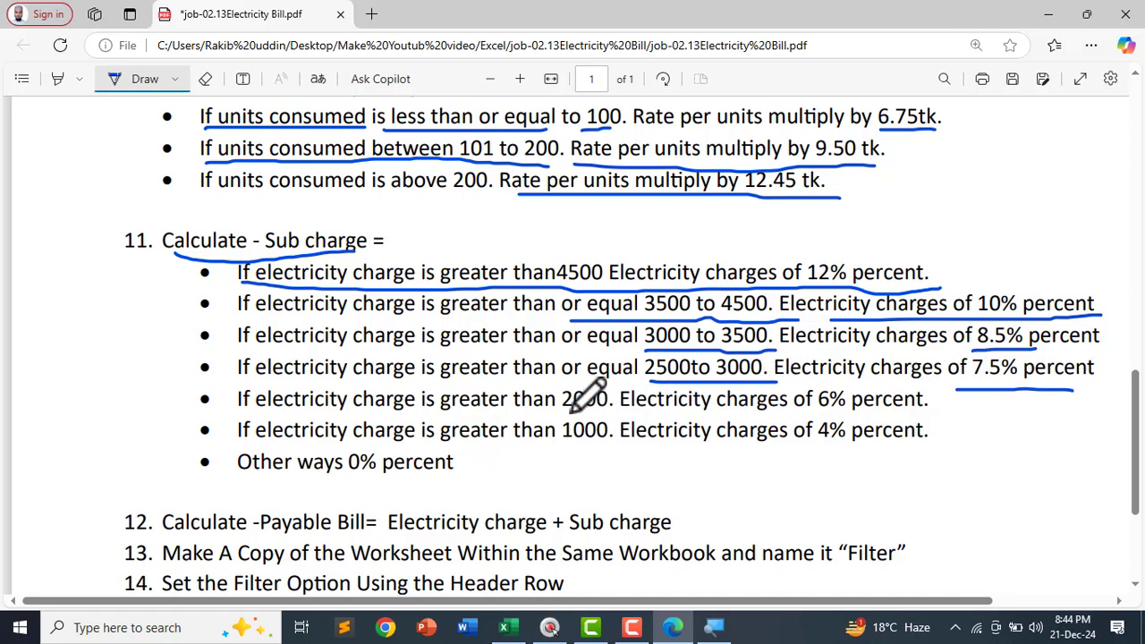
{"action": "left_click_drag", "start_coordinate": [570, 410], "coordinate": [640, 410]}
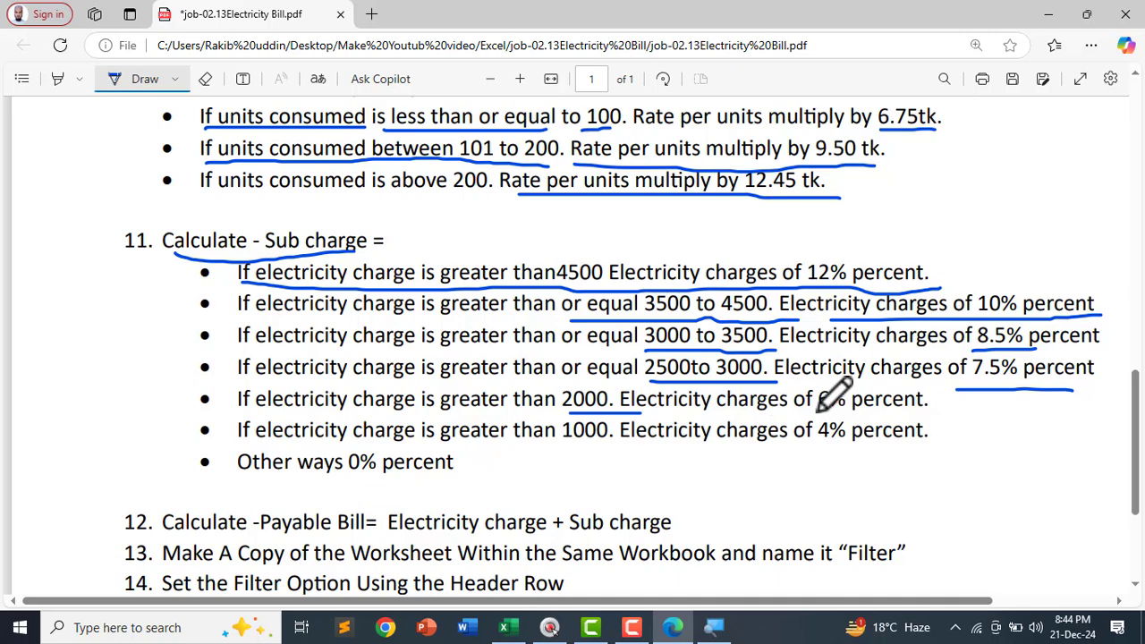
{"action": "left_click_drag", "start_coordinate": [817, 410], "coordinate": [892, 410]}
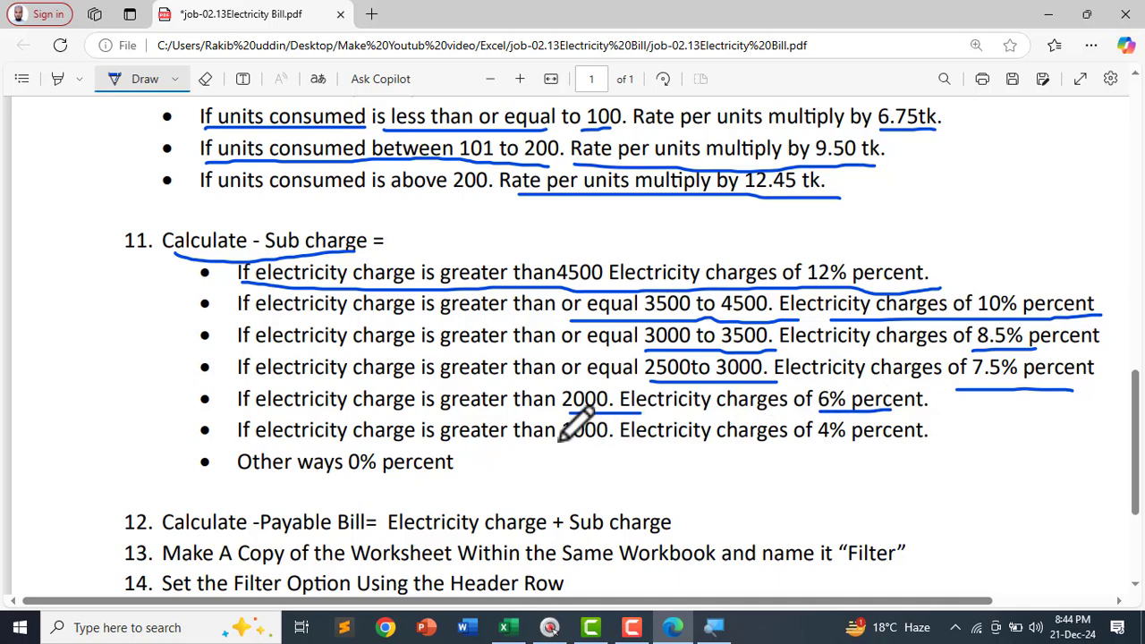
{"action": "left_click_drag", "start_coordinate": [562, 442], "coordinate": [630, 444]}
{"action": "left_click_drag", "start_coordinate": [818, 442], "coordinate": [909, 441]}
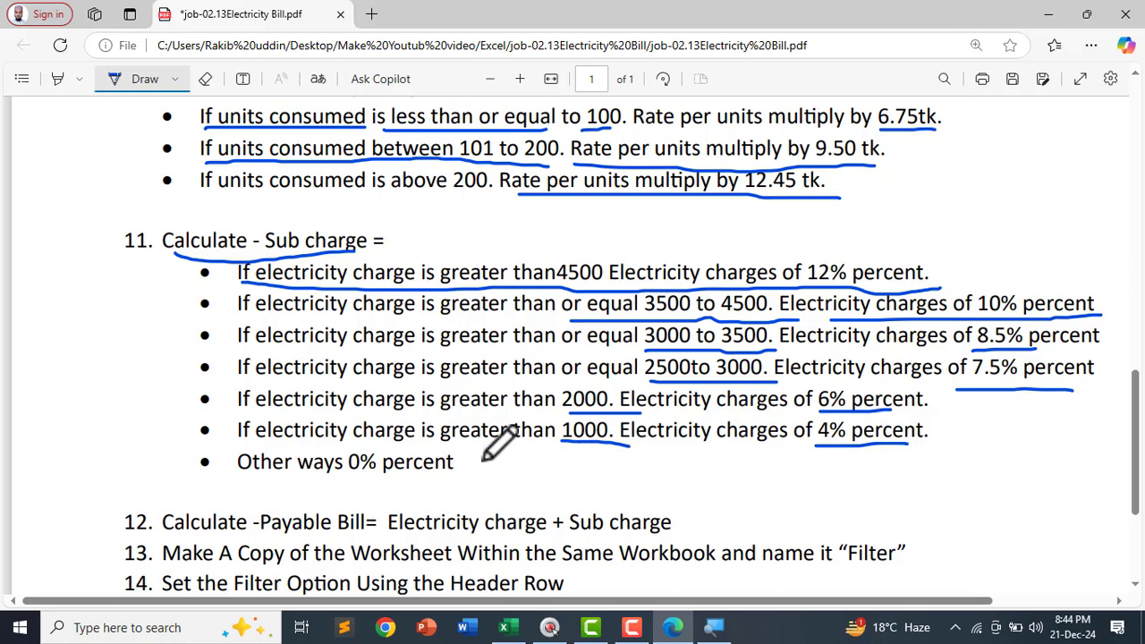
{"action": "left_click_drag", "start_coordinate": [325, 472], "coordinate": [397, 473]}
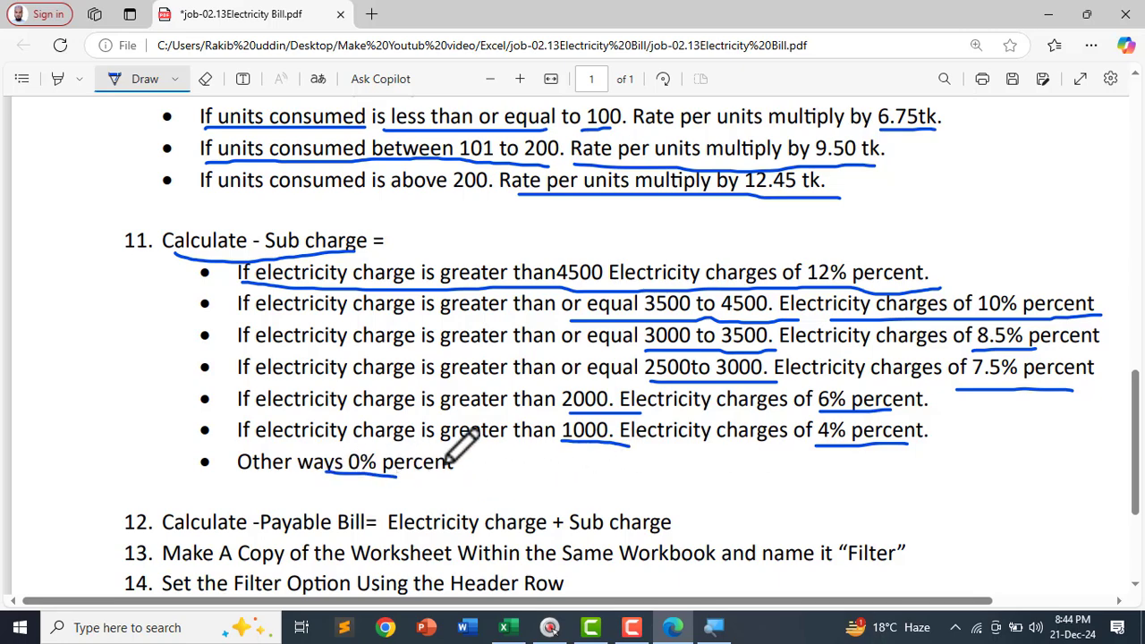
Switch back to Excel and begin the Sub Charges formula in H3 with =IF(G3>=4500,G3*12%, for the highest charge band
{"action": "left_click", "coordinate": [506, 629]}
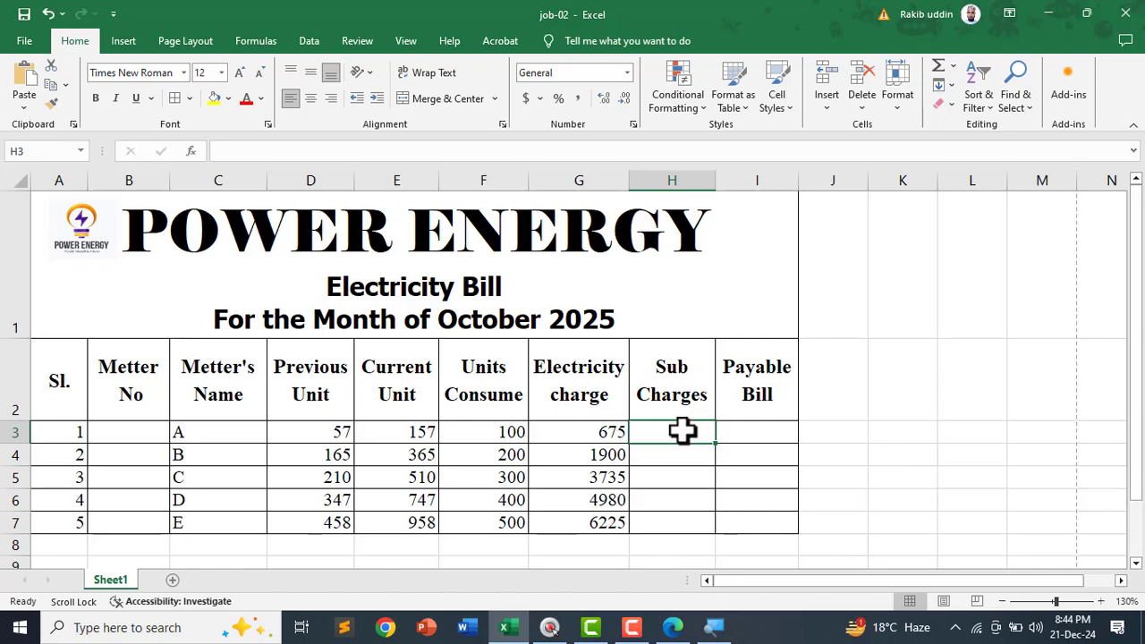
{"action": "type", "text": "IF("}
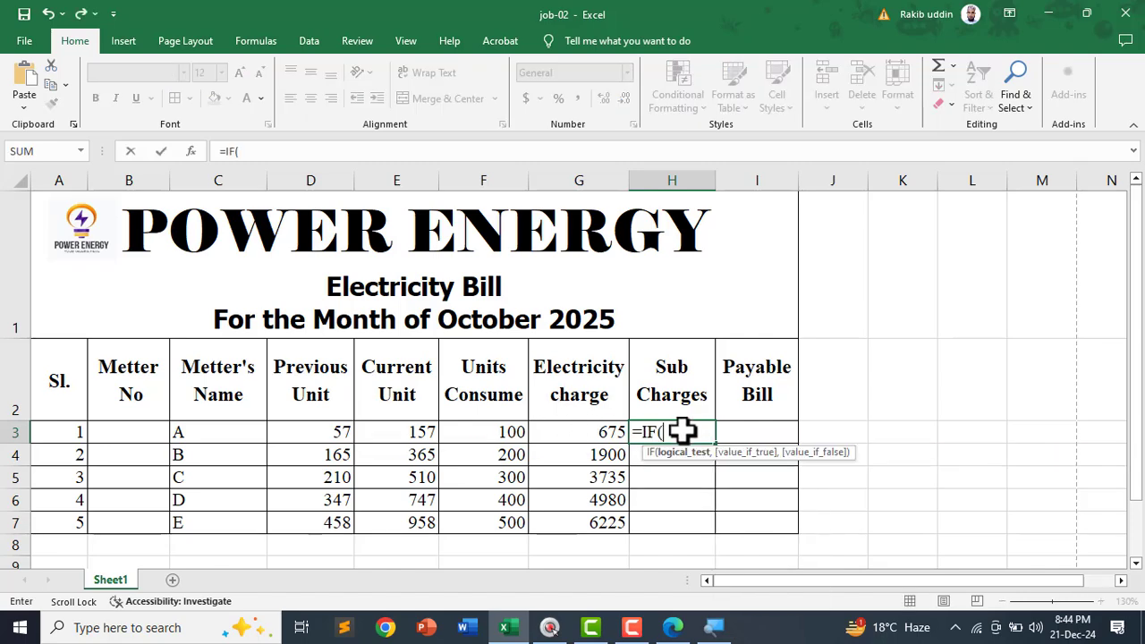
{"action": "left_click", "coordinate": [587, 436]}
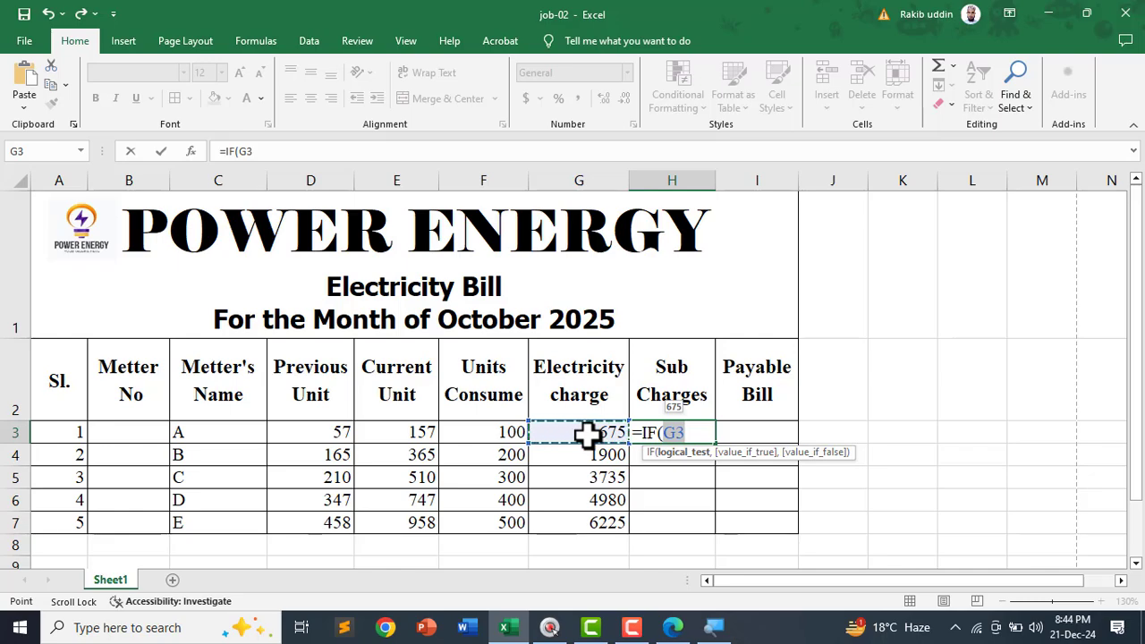
{"action": "type", "text": ">="}
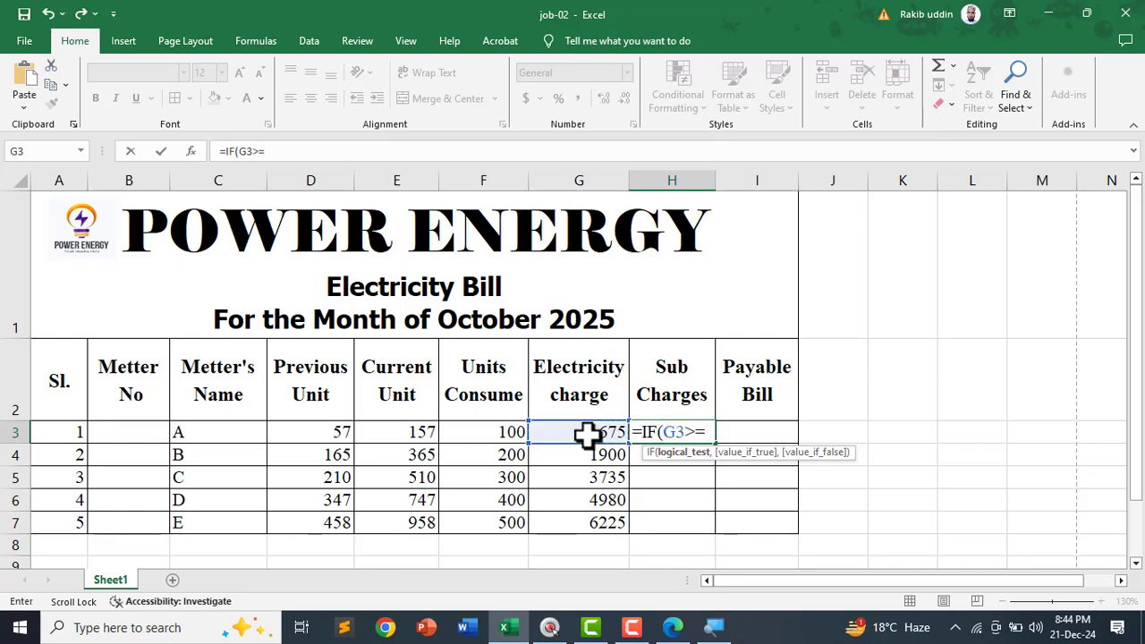
{"action": "type", "text": "4500"}
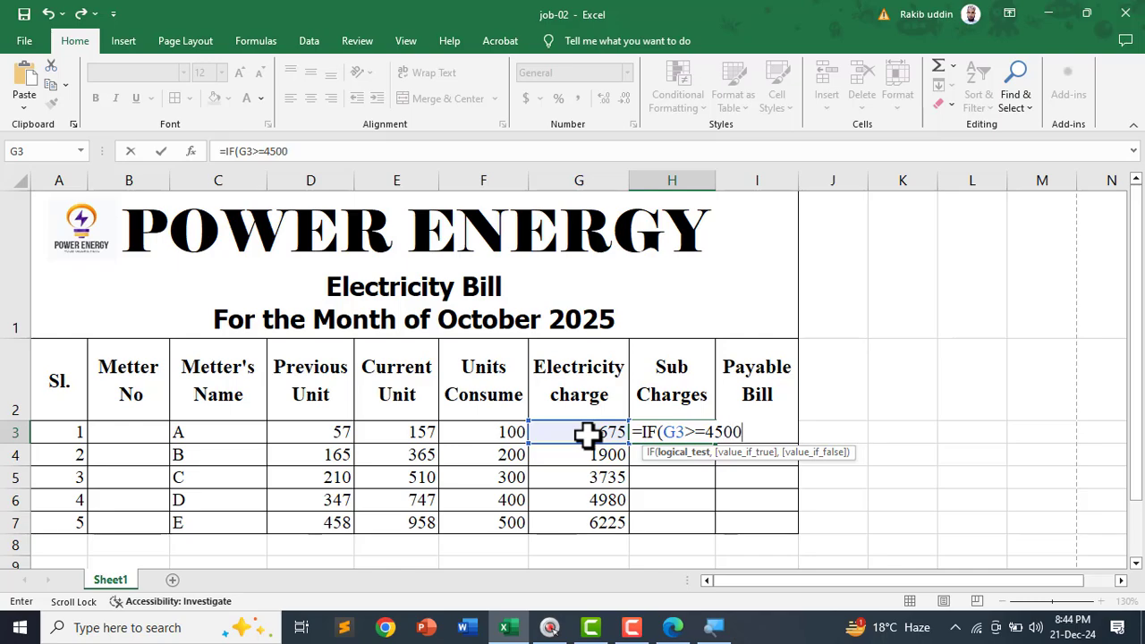
{"action": "type", "text": ","}
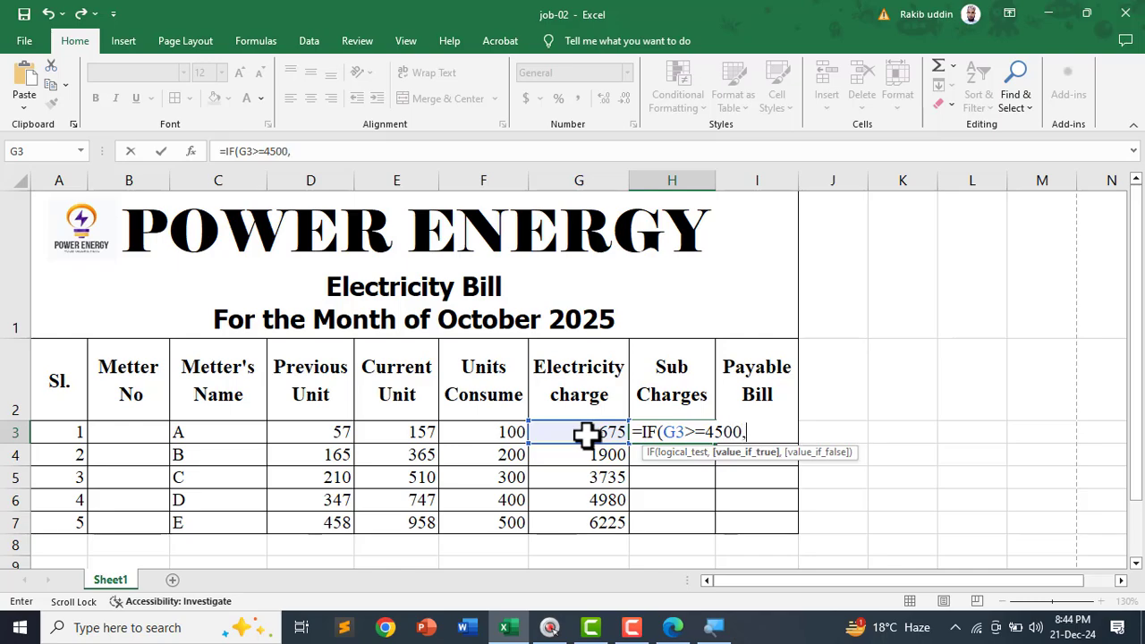
{"action": "left_click", "coordinate": [580, 433]}
{"action": "type", "text": "*"}
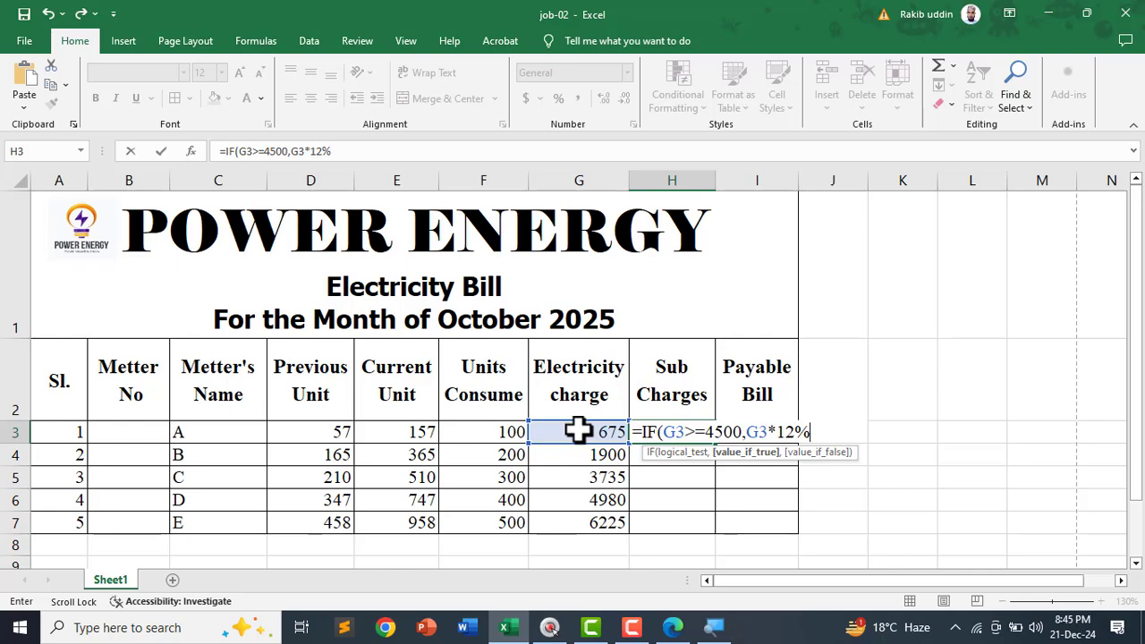
{"action": "type", "text": ","}
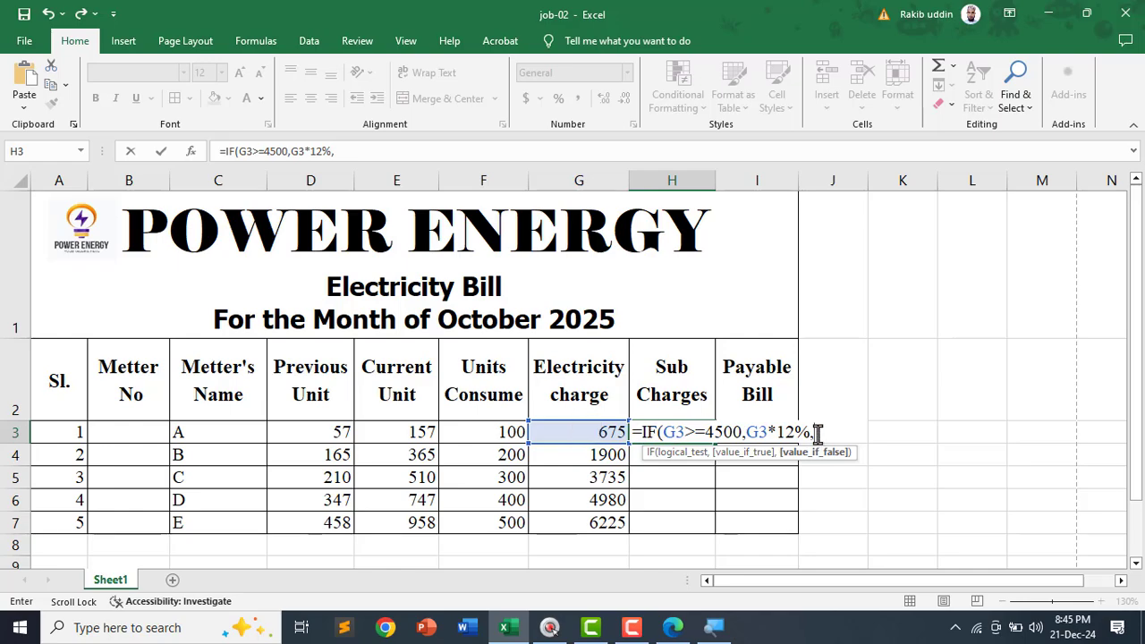
Extend the H3 formula with the nested condition IF(G3>=3500,G3*10%, and open another nested IF
{"action": "type", "text": "IF("}
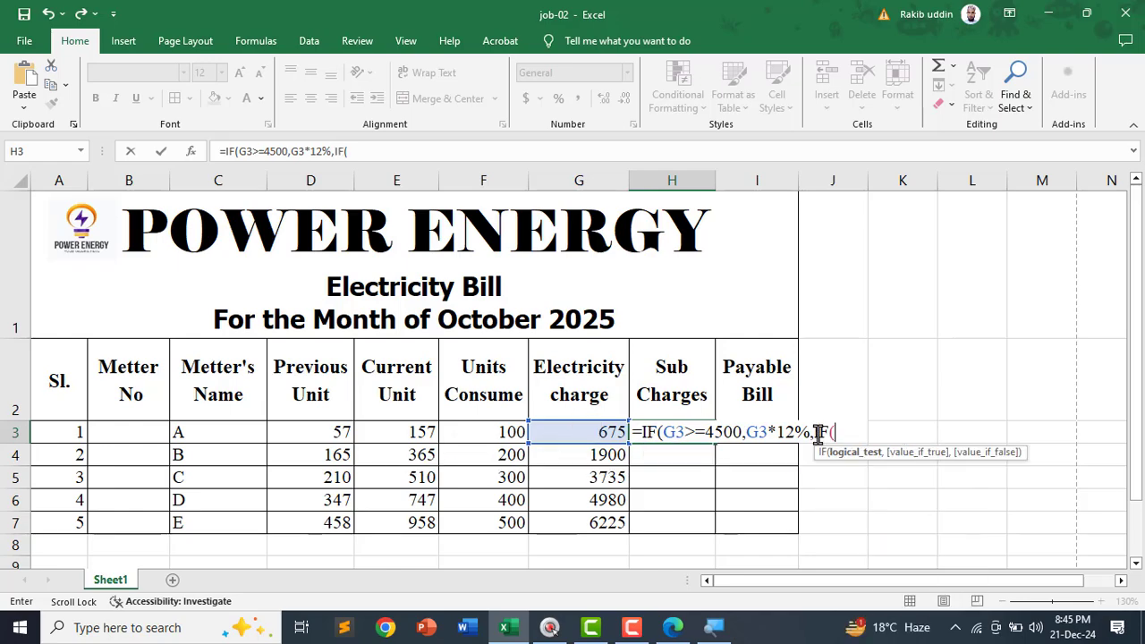
{"action": "left_click", "coordinate": [595, 434]}
{"action": "type", "text": ">=3500"}
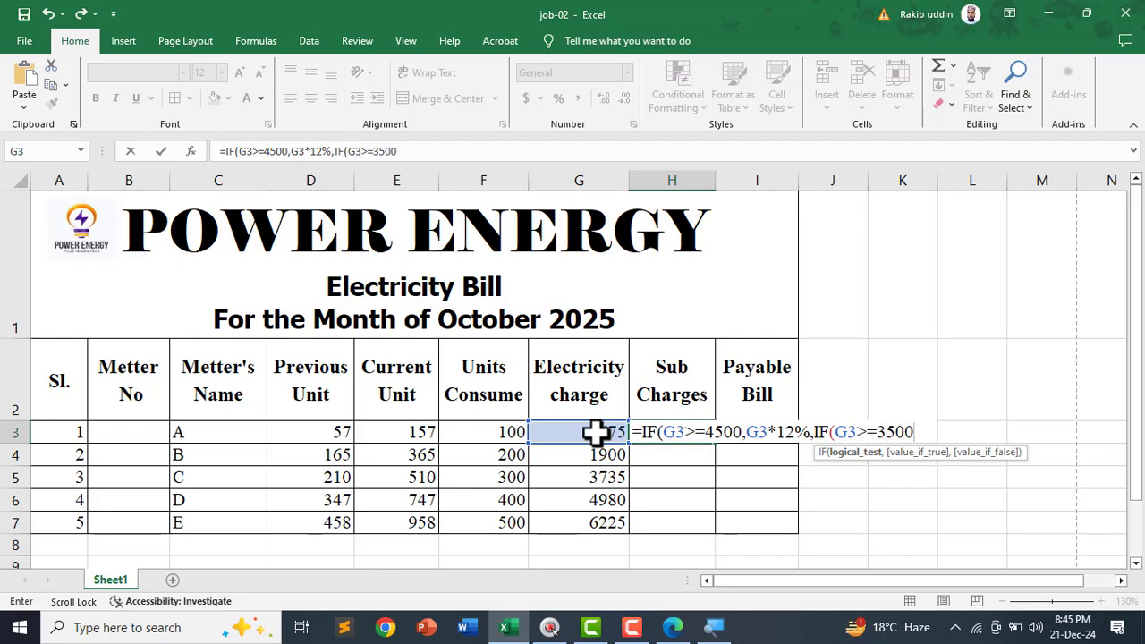
{"action": "type", "text": ","}
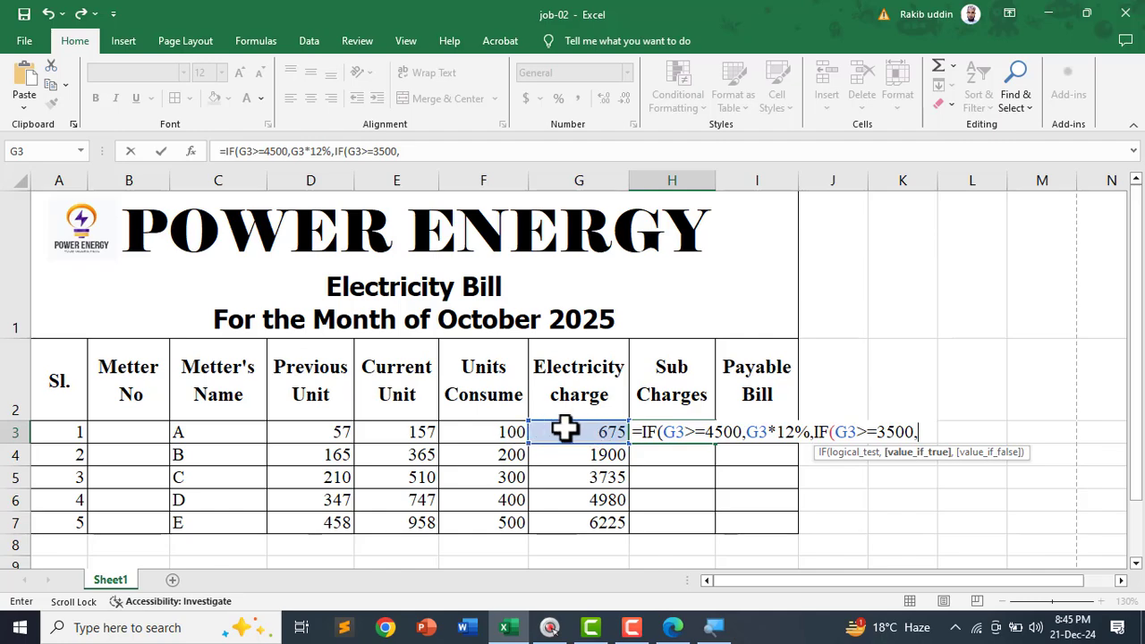
{"action": "left_click", "coordinate": [566, 431]}
{"action": "type", "text": "*"}
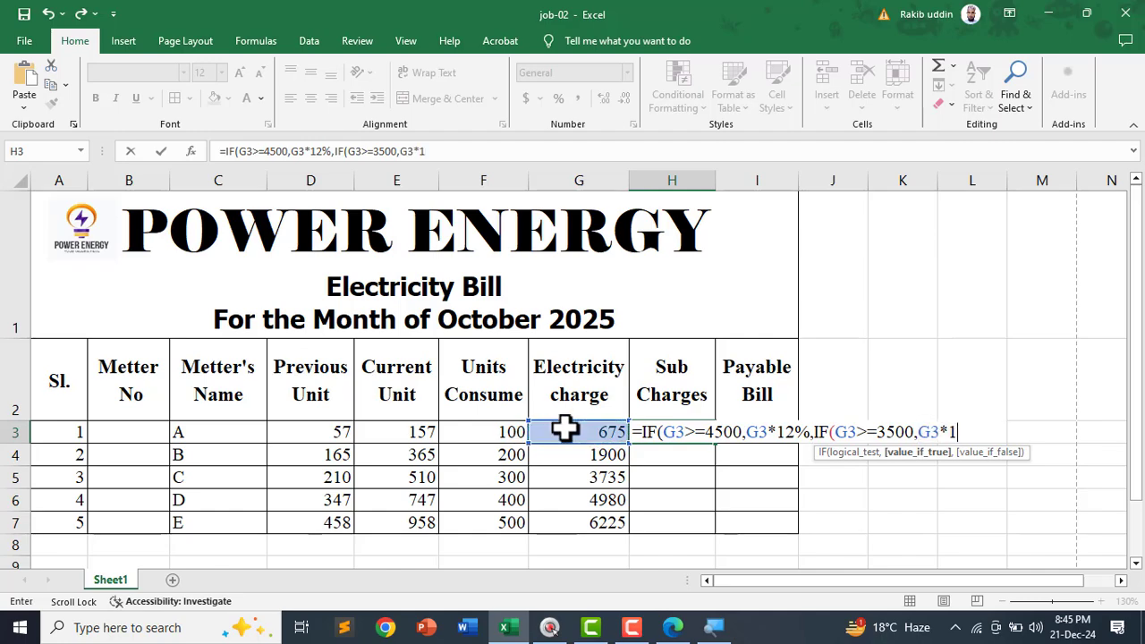
{"action": "type", "text": "10%,IF("}
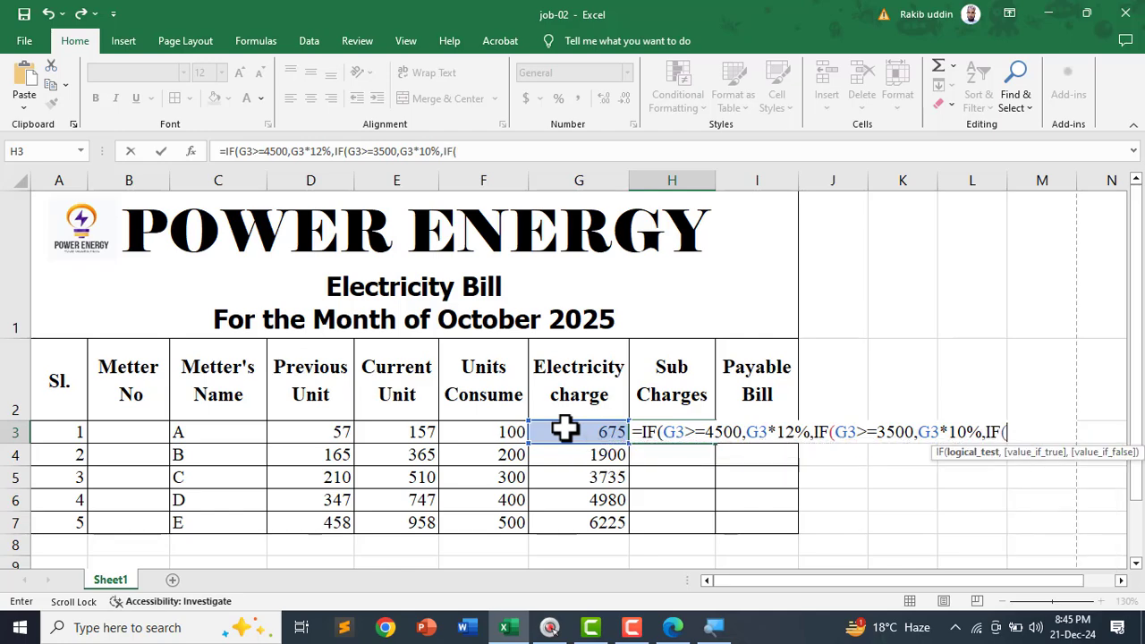
Extend the H3 formula with the 8.5% band, G3>=3000,G3*8.5%, and open another nested IF
{"action": "left_click", "coordinate": [569, 432]}
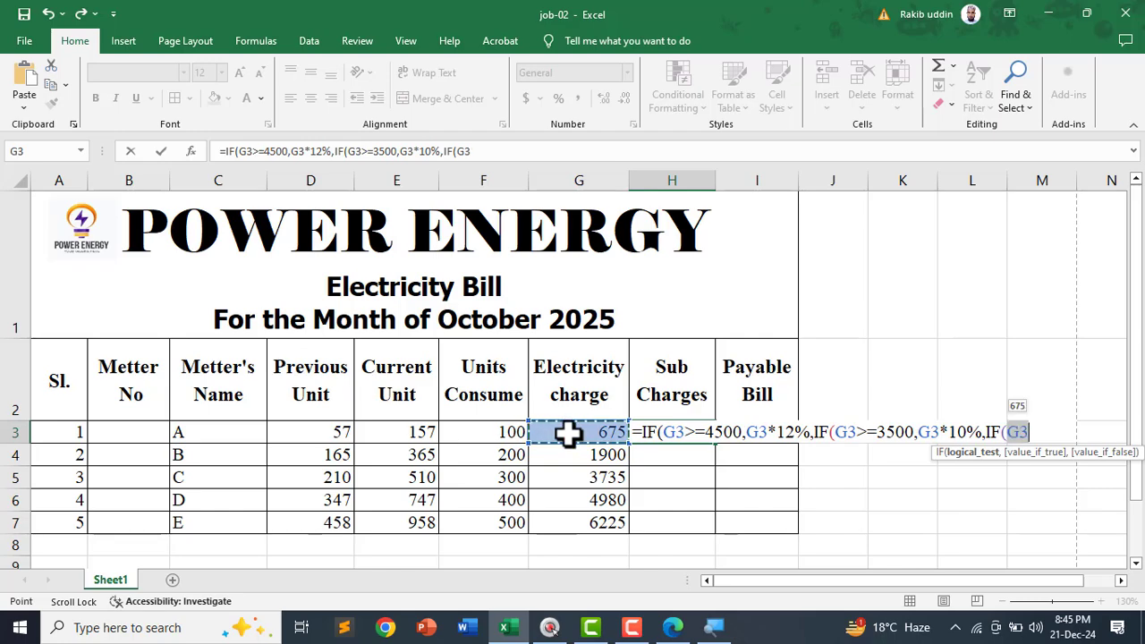
{"action": "type", "text": ">"}
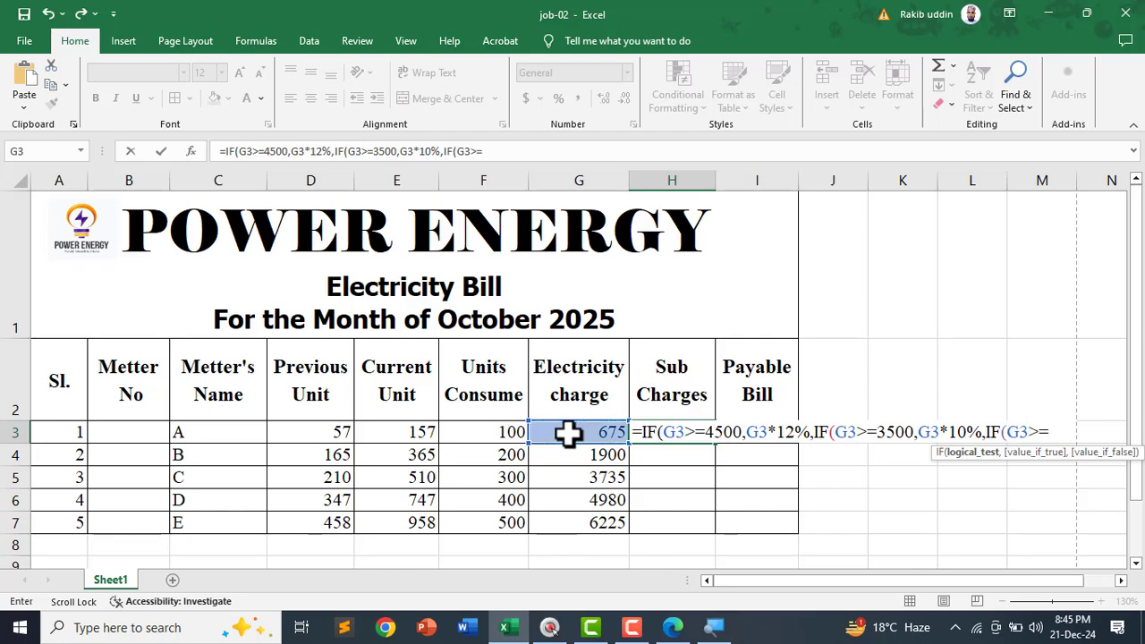
{"action": "type", "text": "=3000,"}
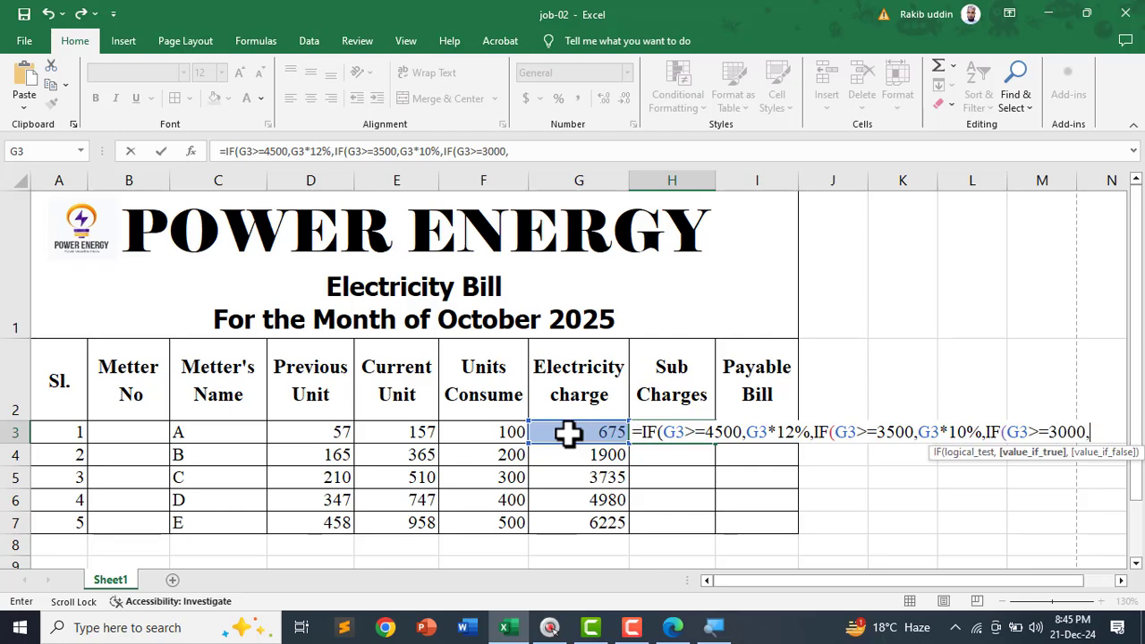
{"action": "left_click", "coordinate": [569, 432]}
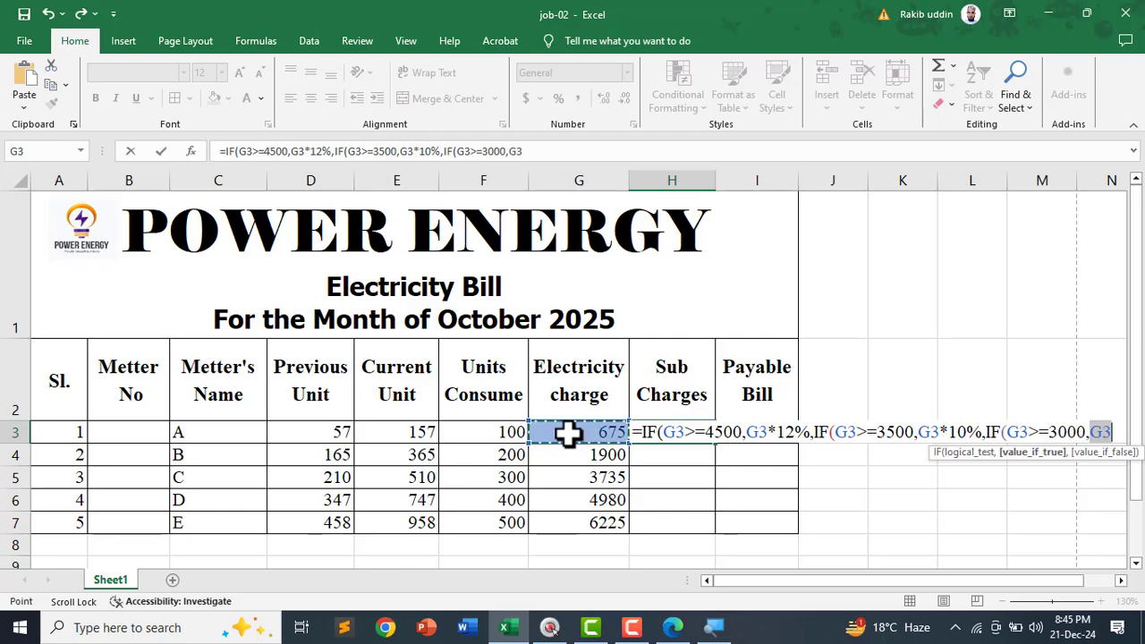
{"action": "type", "text": "*"}
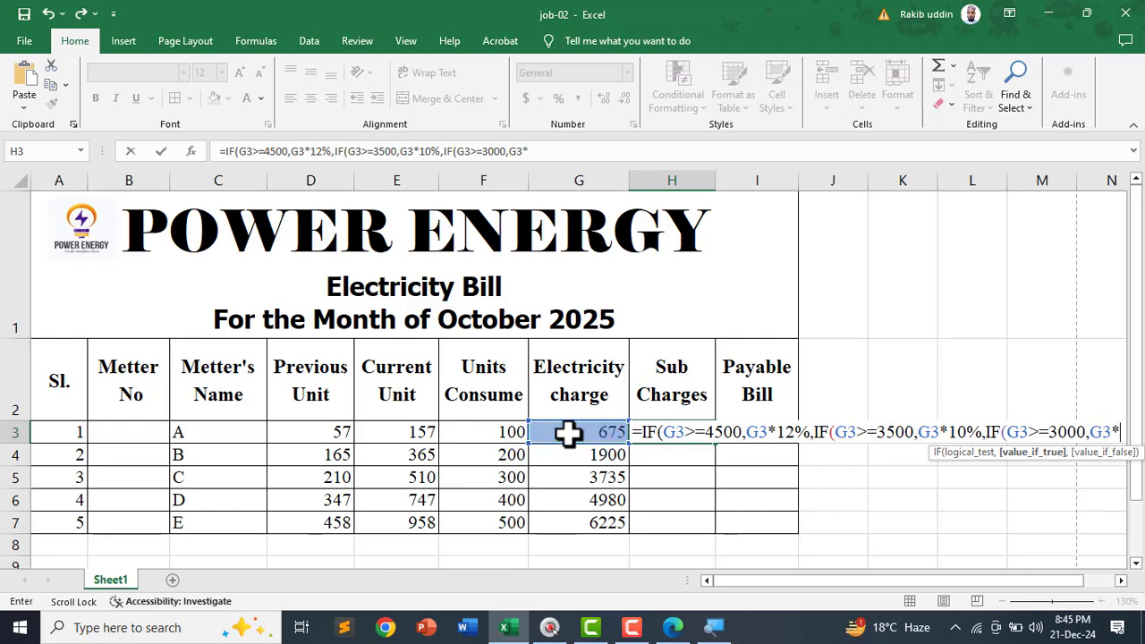
{"action": "type", "text": "8.5"}
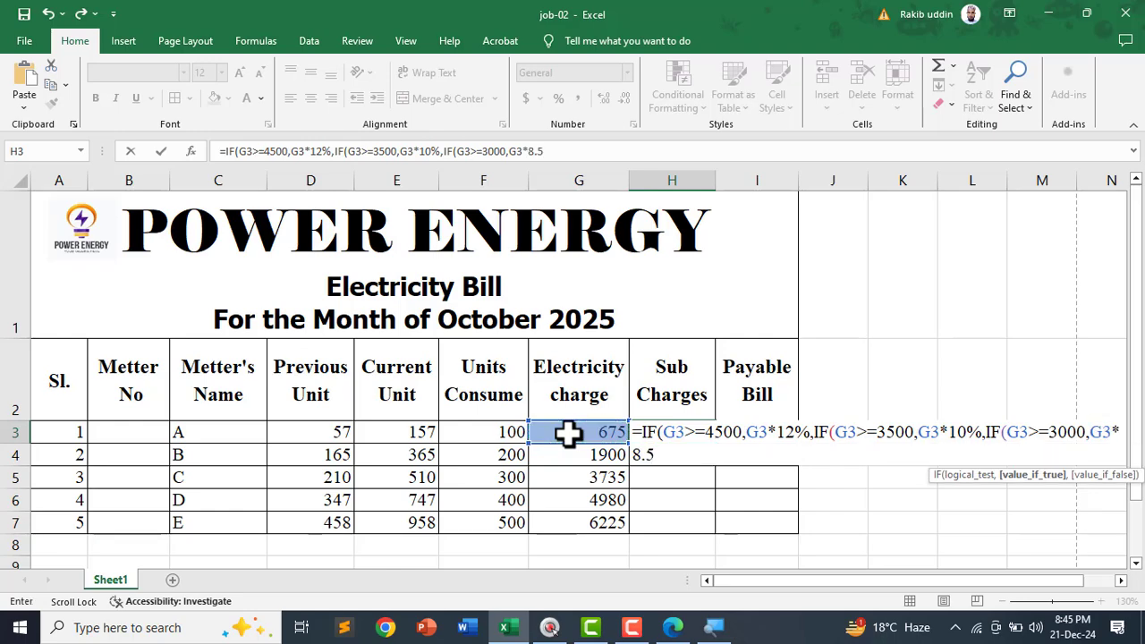
{"action": "type", "text": "%"}
{"action": "type", "text": ","}
{"action": "type", "text": "IF("}
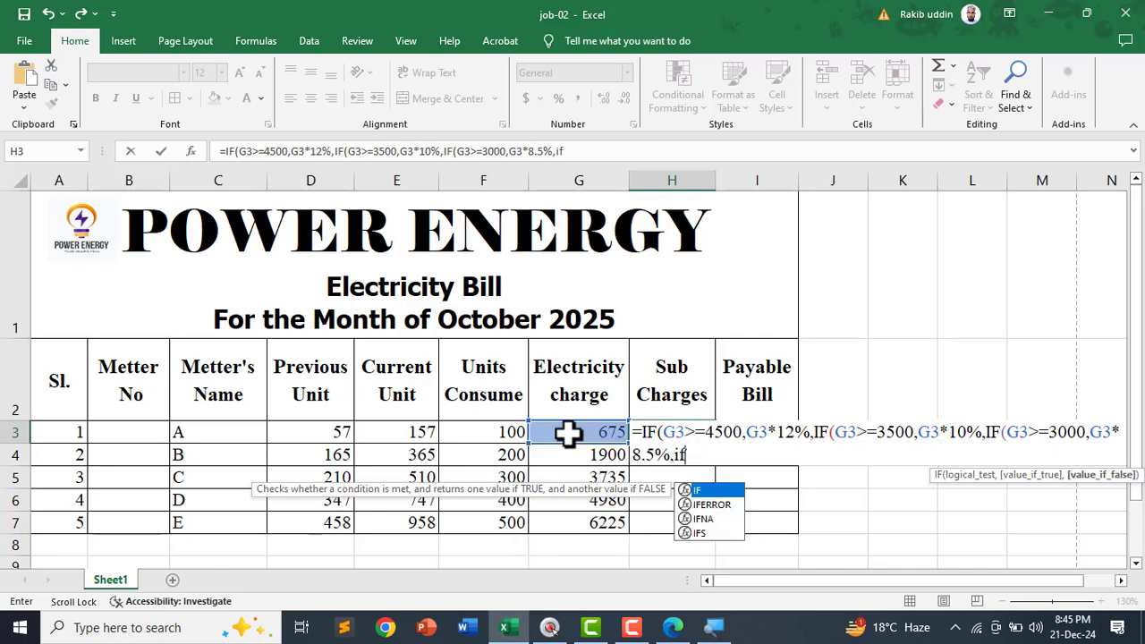
Add the 7.5% band to the H3 formula as G3>=2500,G3*7.5%, and start the following nested IF
{"action": "left_click", "coordinate": [569, 432]}
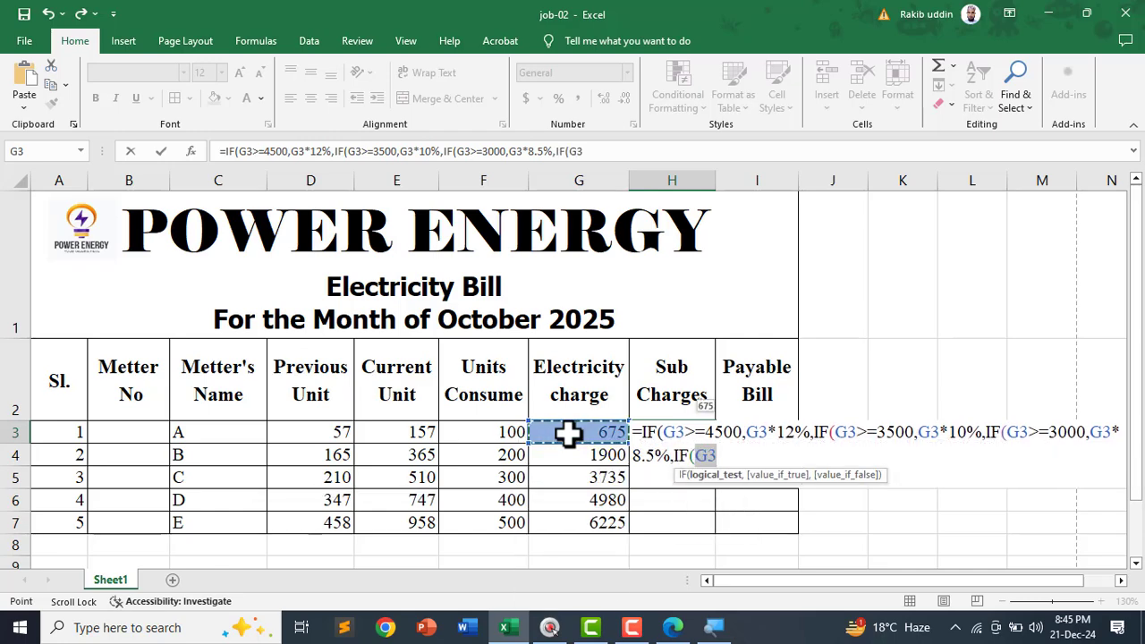
{"action": "type", "text": ">"}
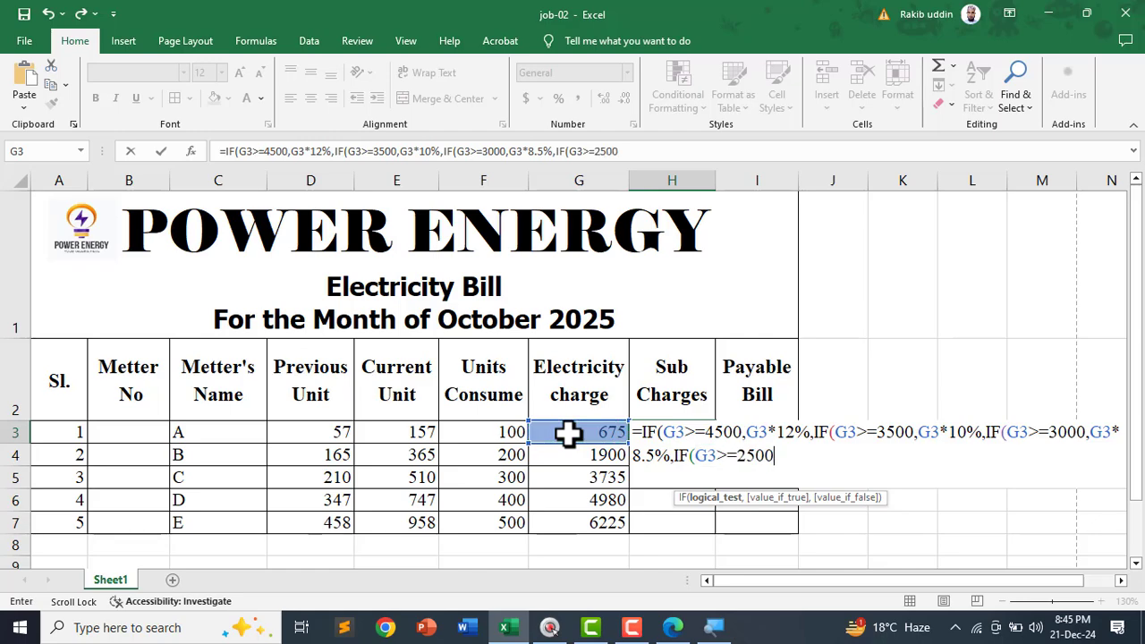
{"action": "type", "text": "=2500,"}
{"action": "left_click", "coordinate": [569, 433]}
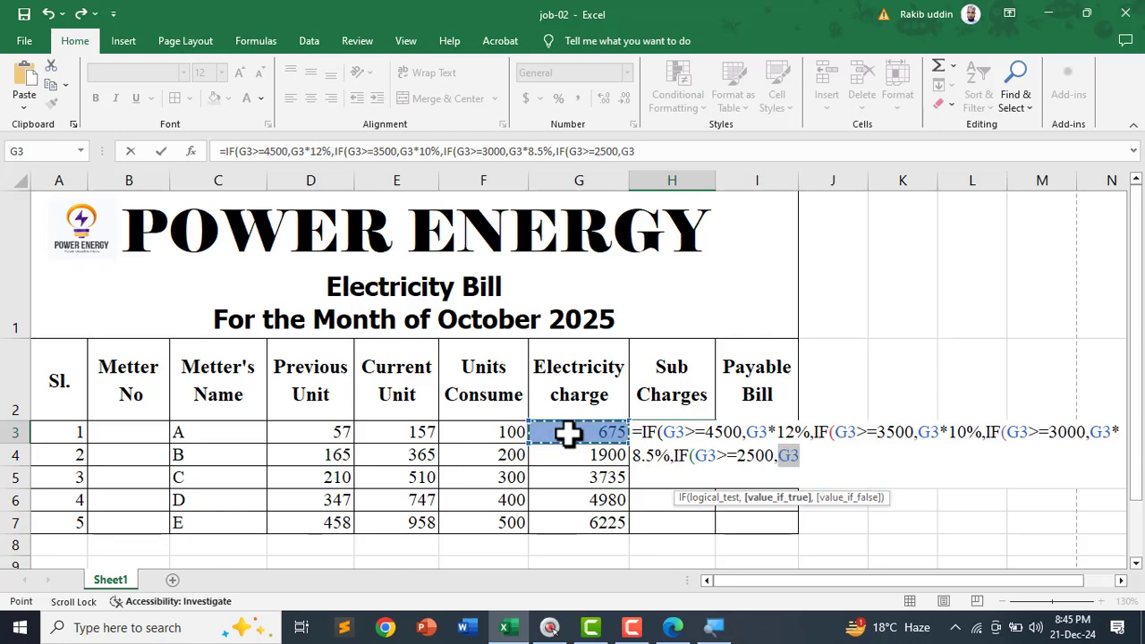
{"action": "type", "text": "*"}
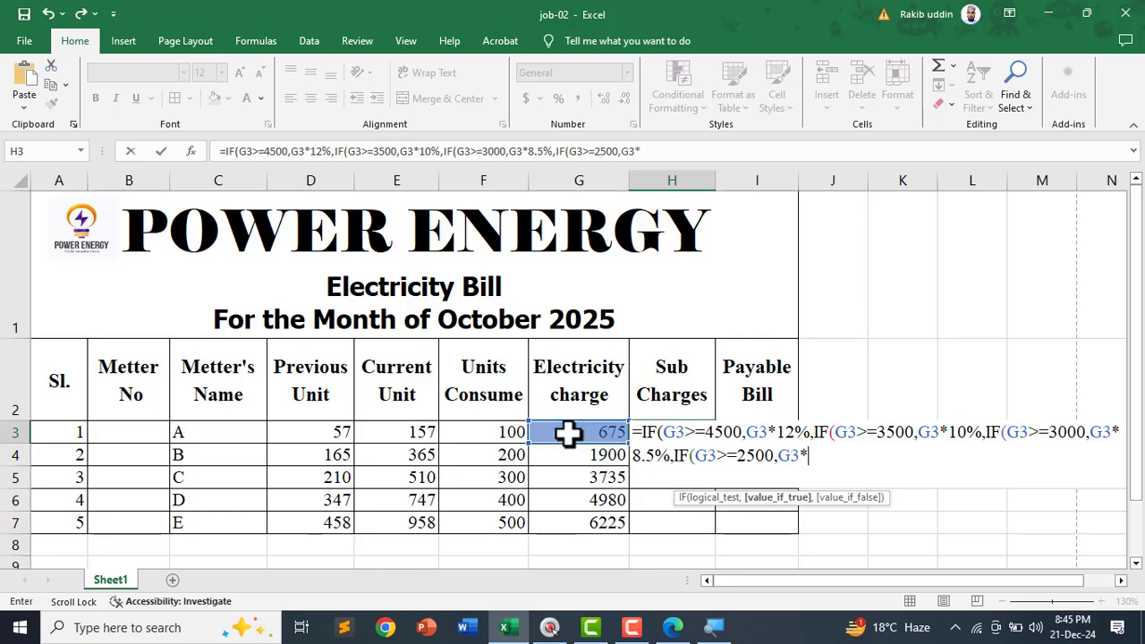
{"action": "type", "text": "7.5%,IF("}
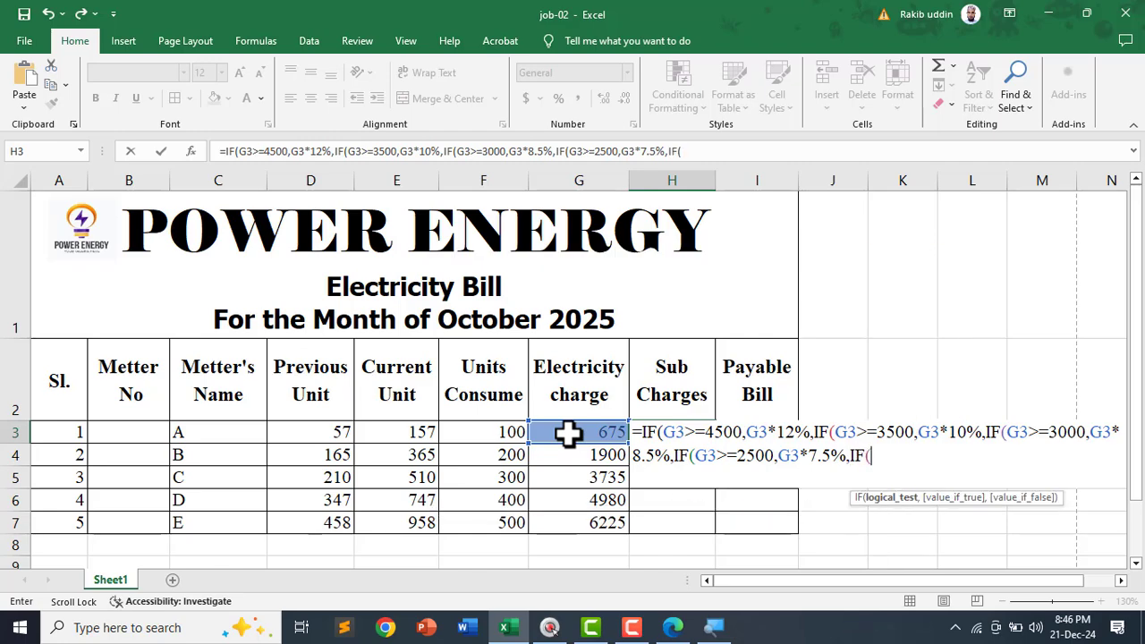
Add the 6% band to the H3 formula as G3>=2000,G3*6%, and open one more nested IF
{"action": "left_click", "coordinate": [568, 432]}
{"action": "type", "text": ">=200"}
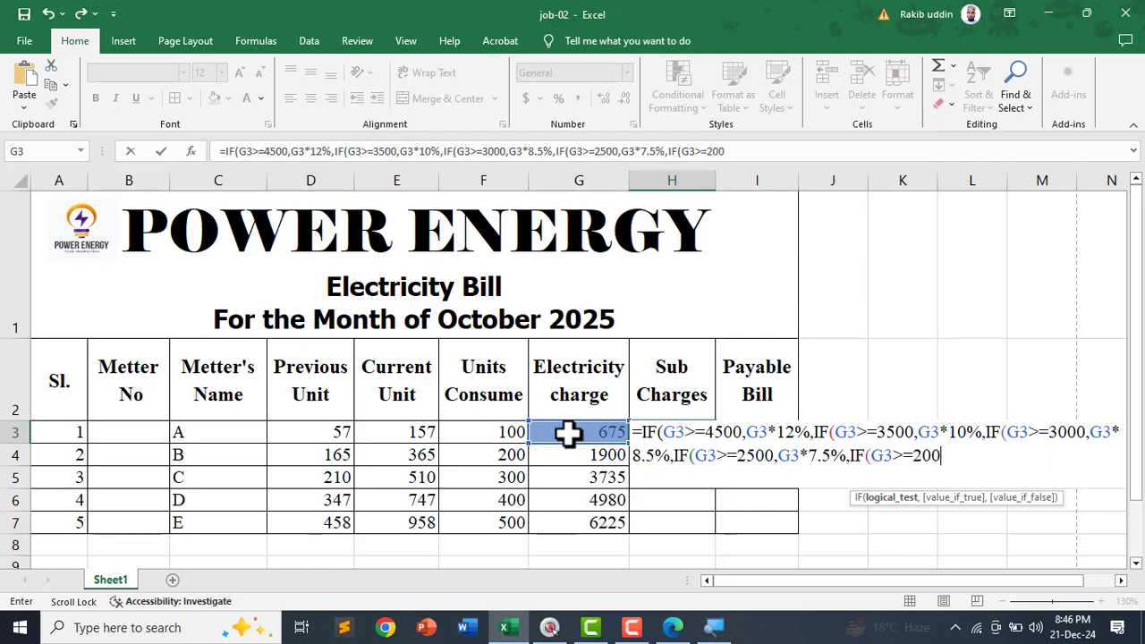
{"action": "type", "text": "0,"}
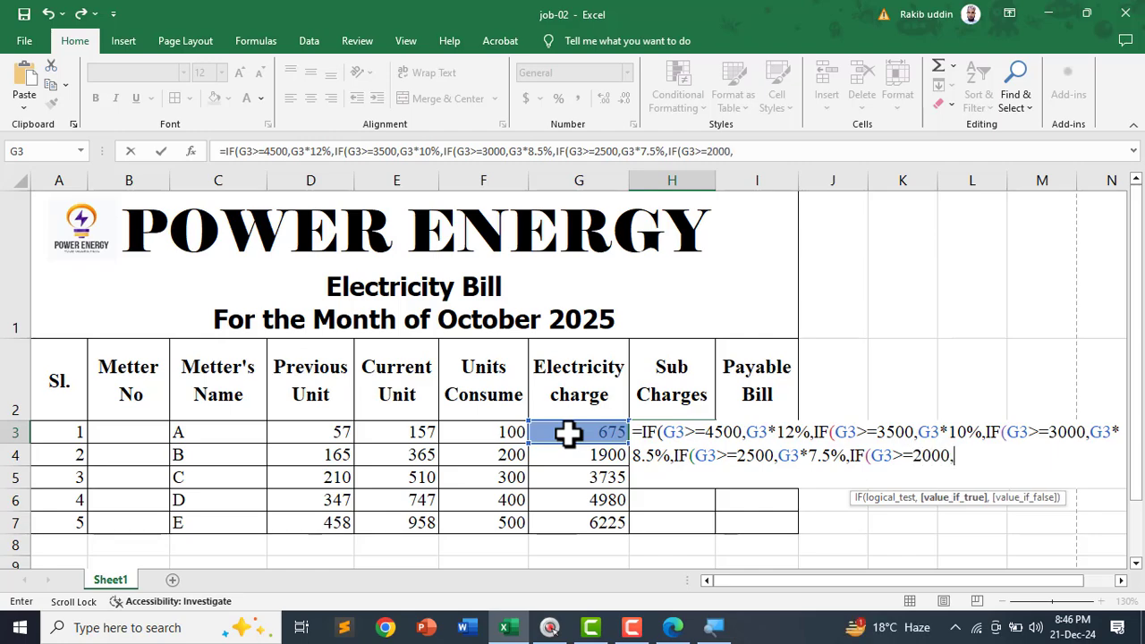
{"action": "left_click", "coordinate": [569, 432]}
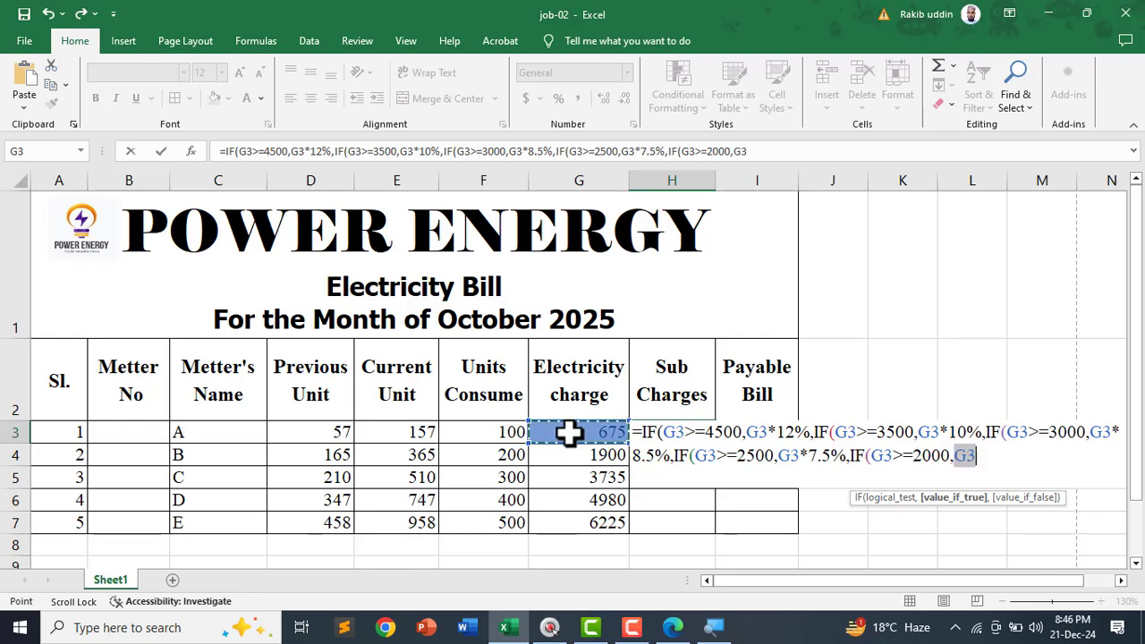
{"action": "type", "text": "*"}
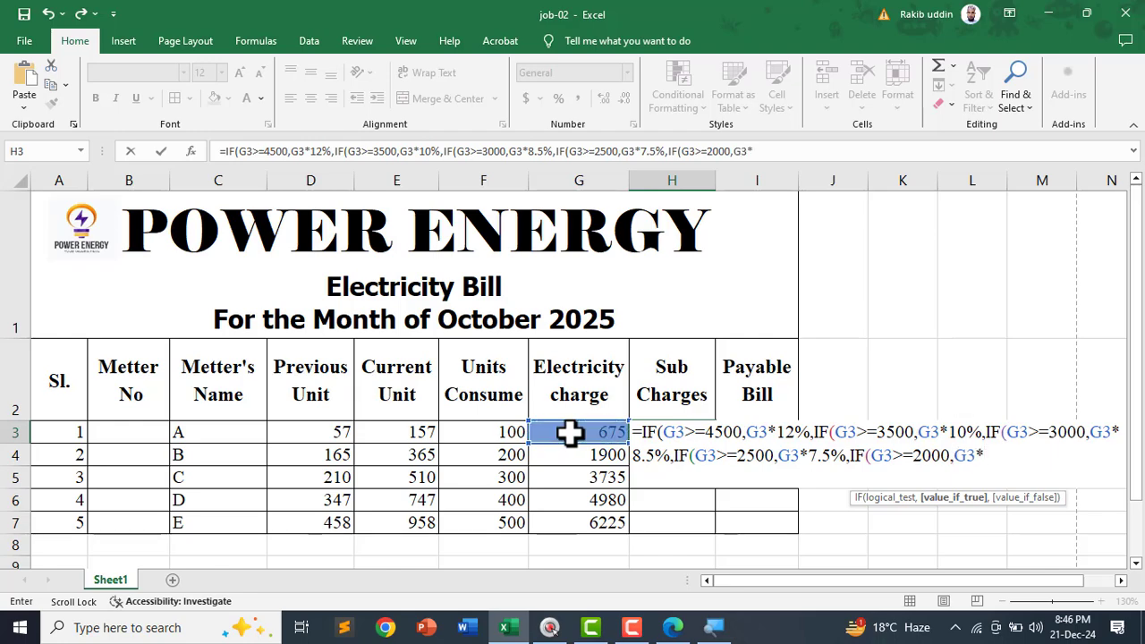
{"action": "type", "text": "6%,"}
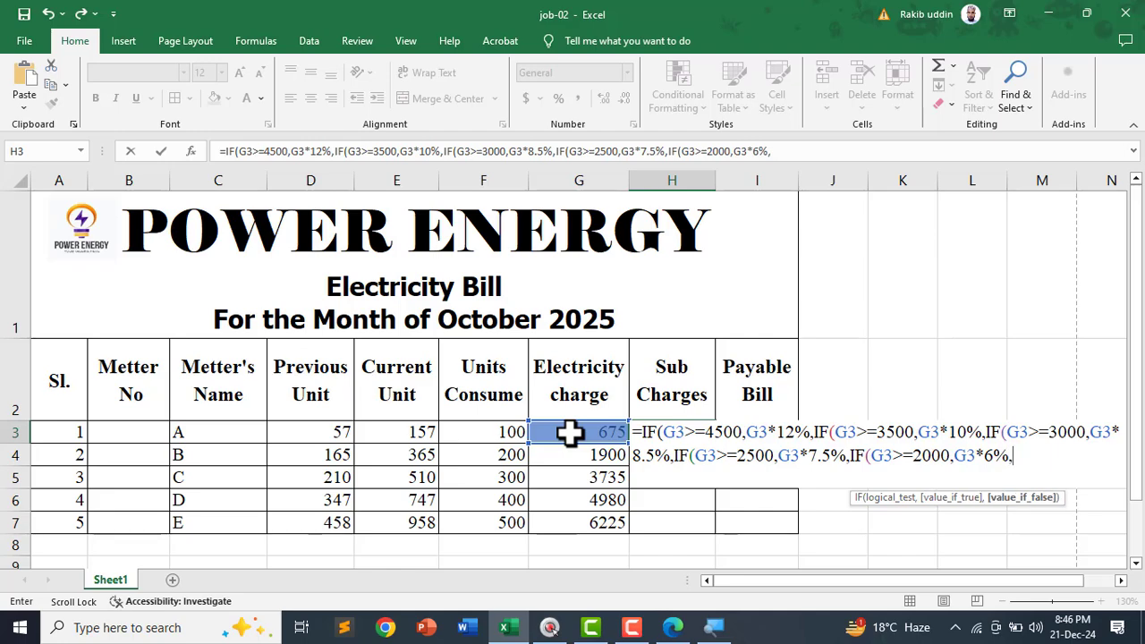
{"action": "type", "text": "IF("}
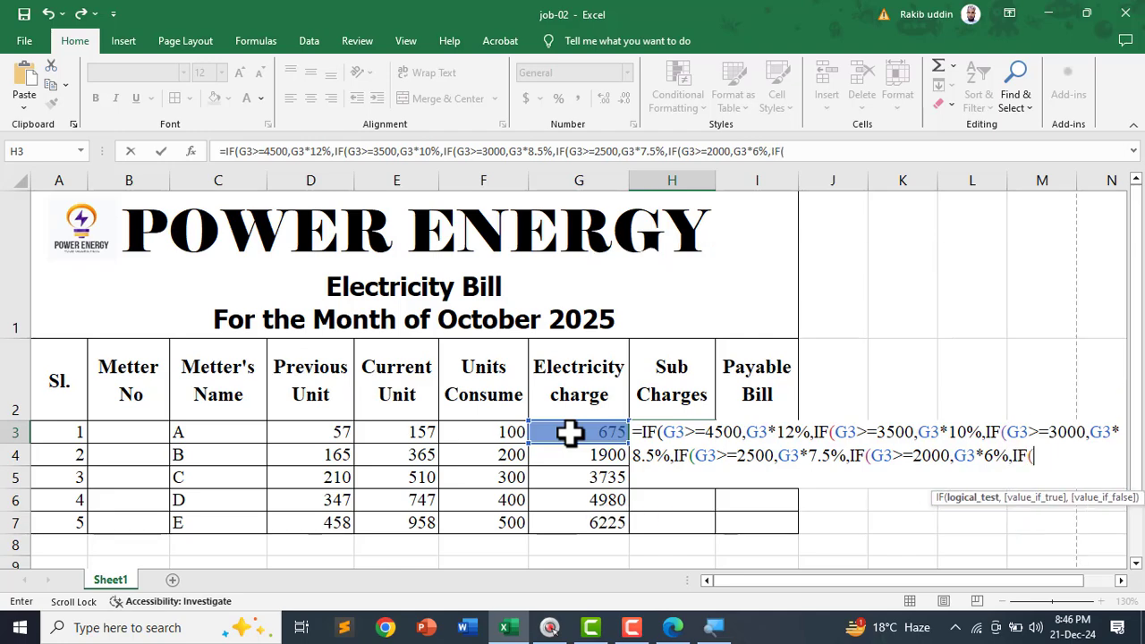
Fill in the last nested IF of the H3 formula with G3>=1000,G3*4%, for the 4% band
{"action": "left_click", "coordinate": [570, 432]}
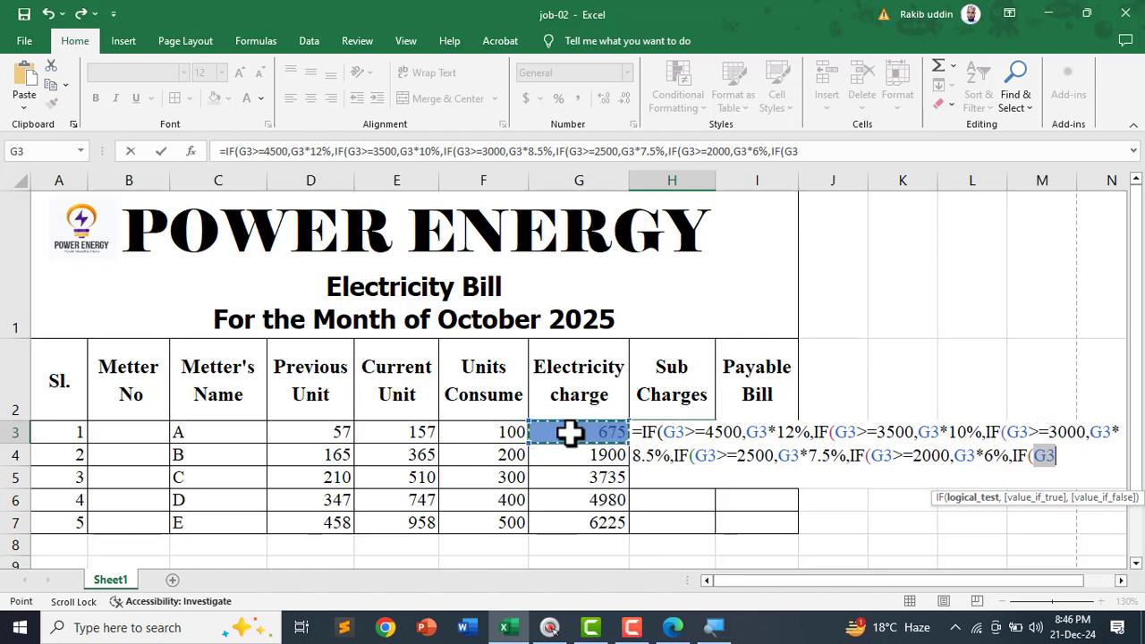
{"action": "type", "text": ">"}
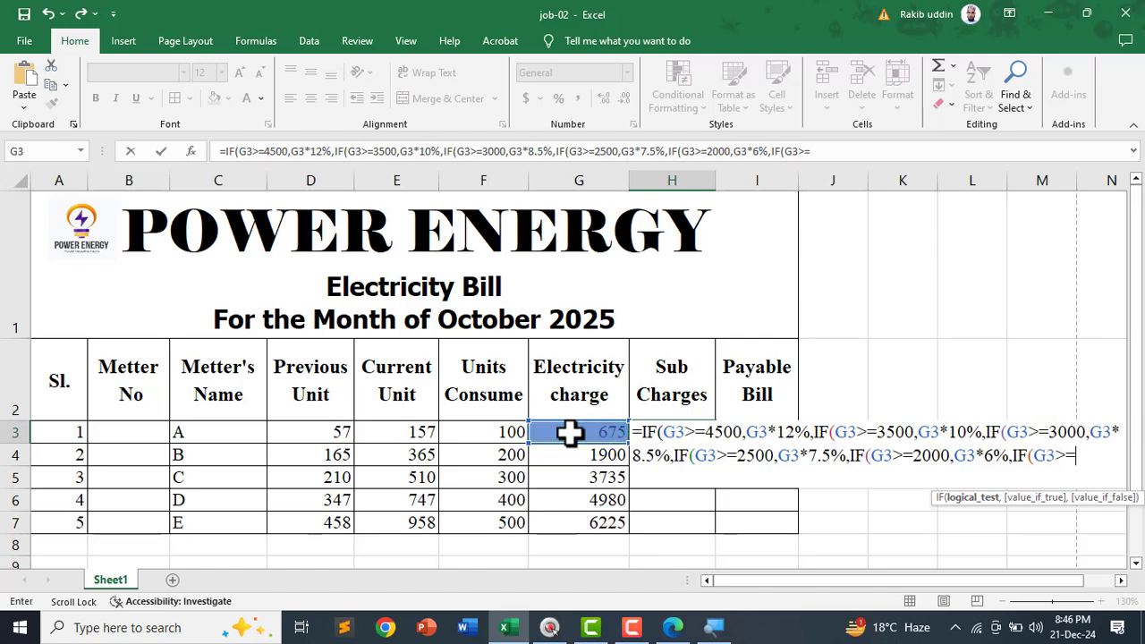
{"action": "type", "text": "=1000,"}
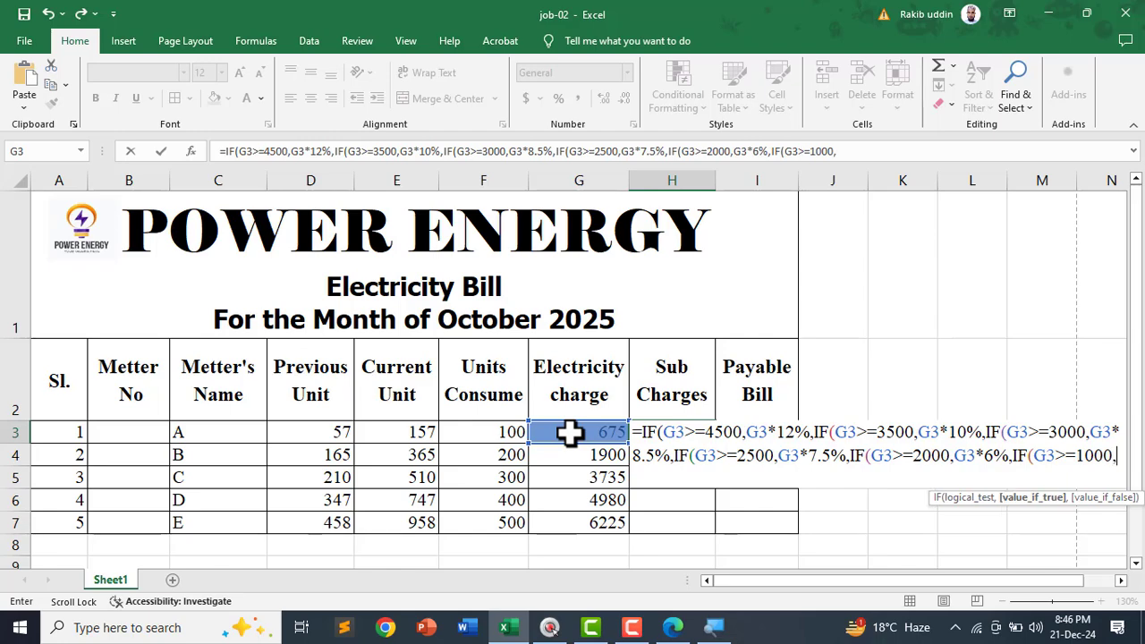
{"action": "left_click", "coordinate": [570, 432]}
{"action": "type", "text": "*"}
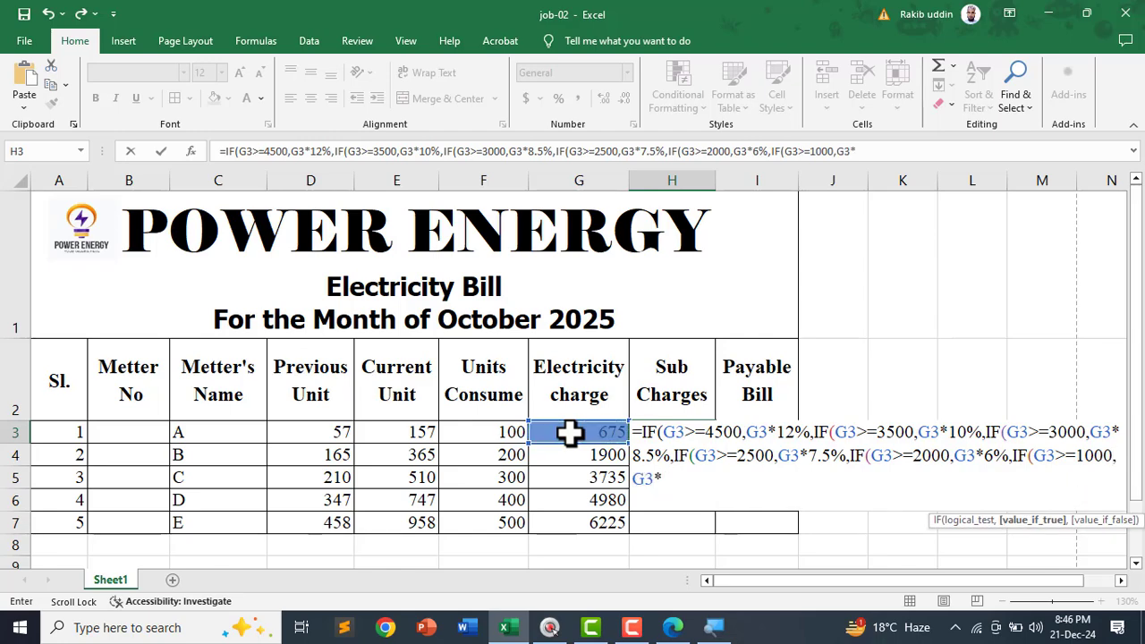
{"action": "type", "text": "4%,"}
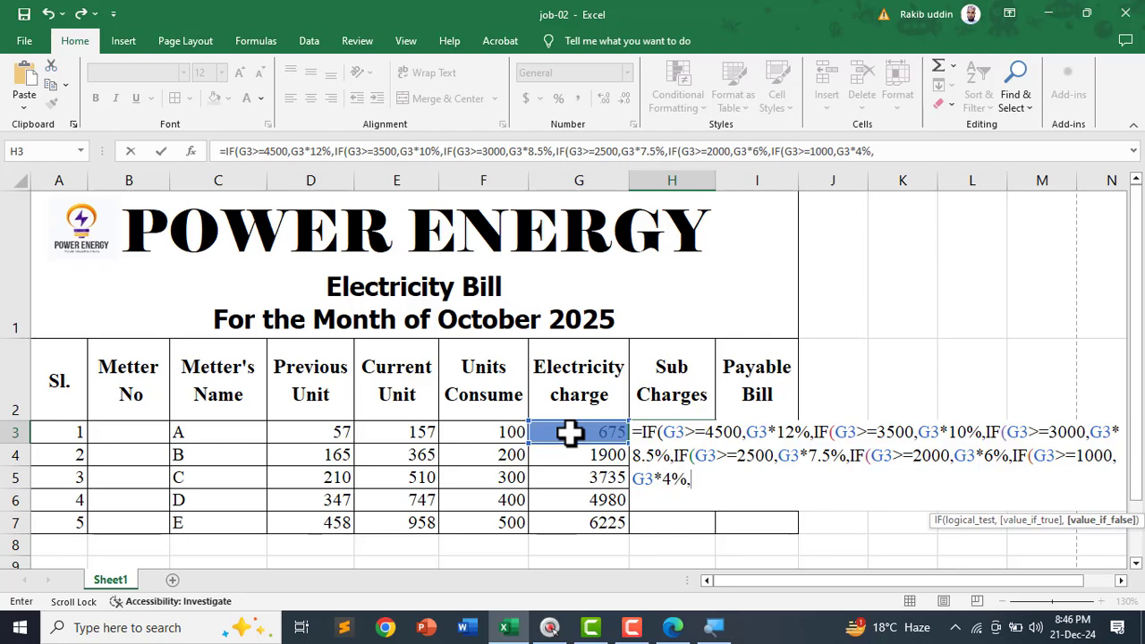
Complete the H3 formula with the fallback G3*0%, accepting the closing-parentheses correction, and copy it down through H7
{"action": "left_click", "coordinate": [571, 432]}
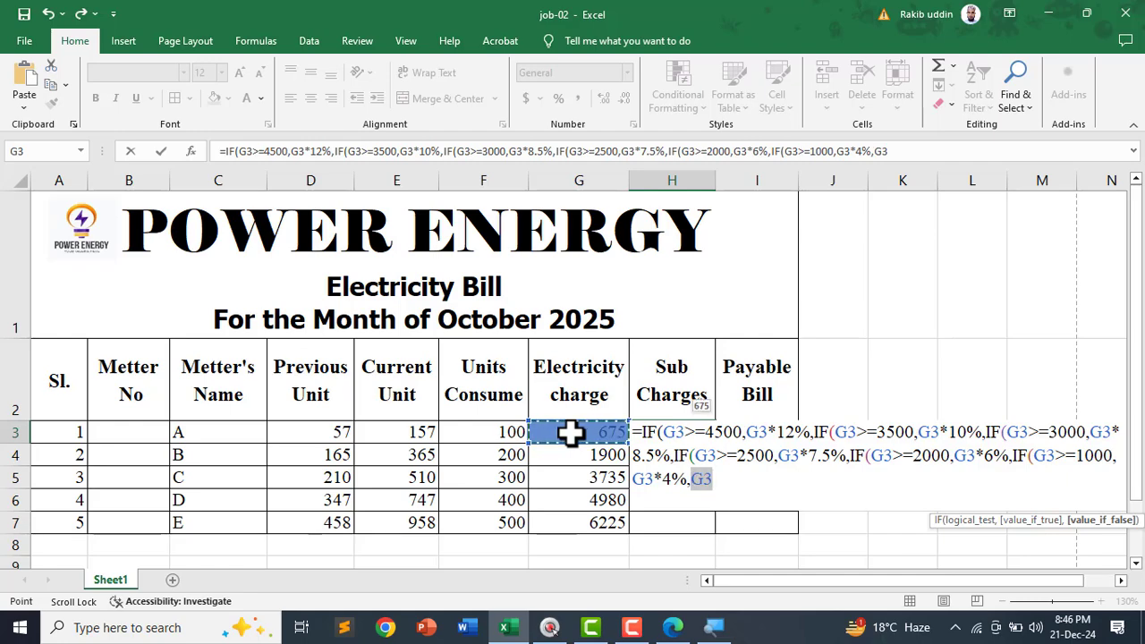
{"action": "type", "text": "*"}
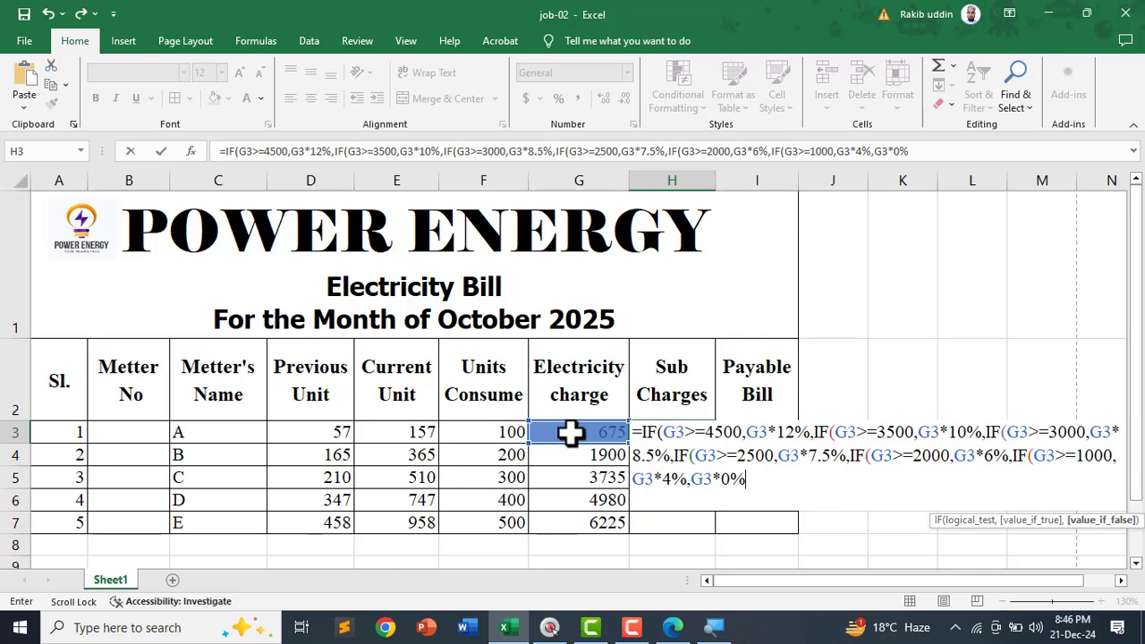
{"action": "key", "text": "Return"}
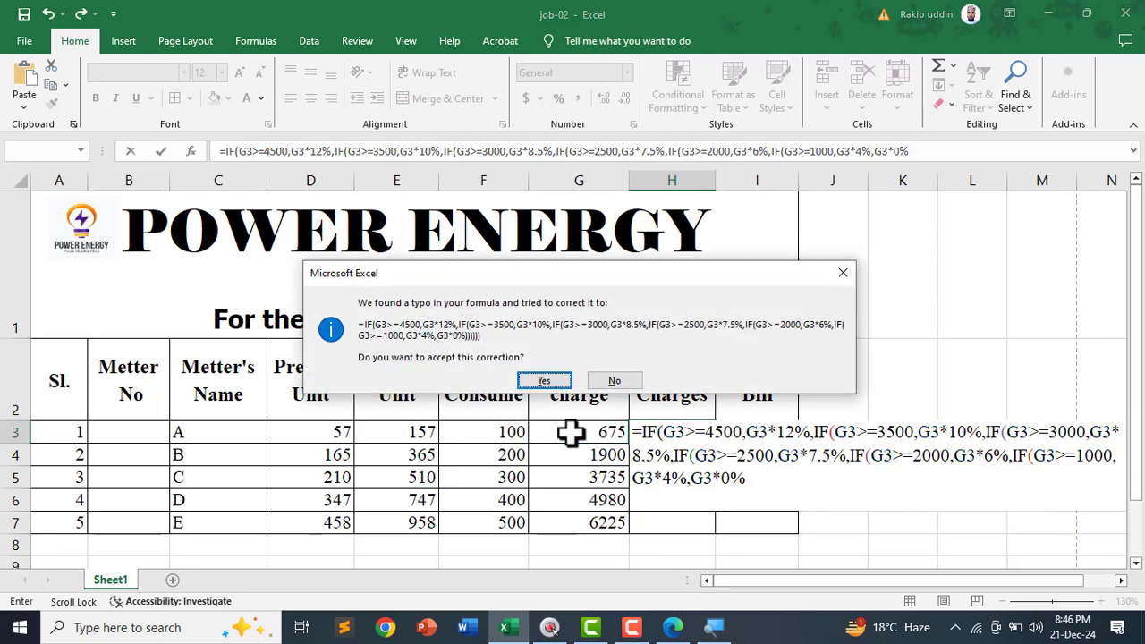
{"action": "key", "text": "Return"}
{"action": "left_click", "coordinate": [676, 430]}
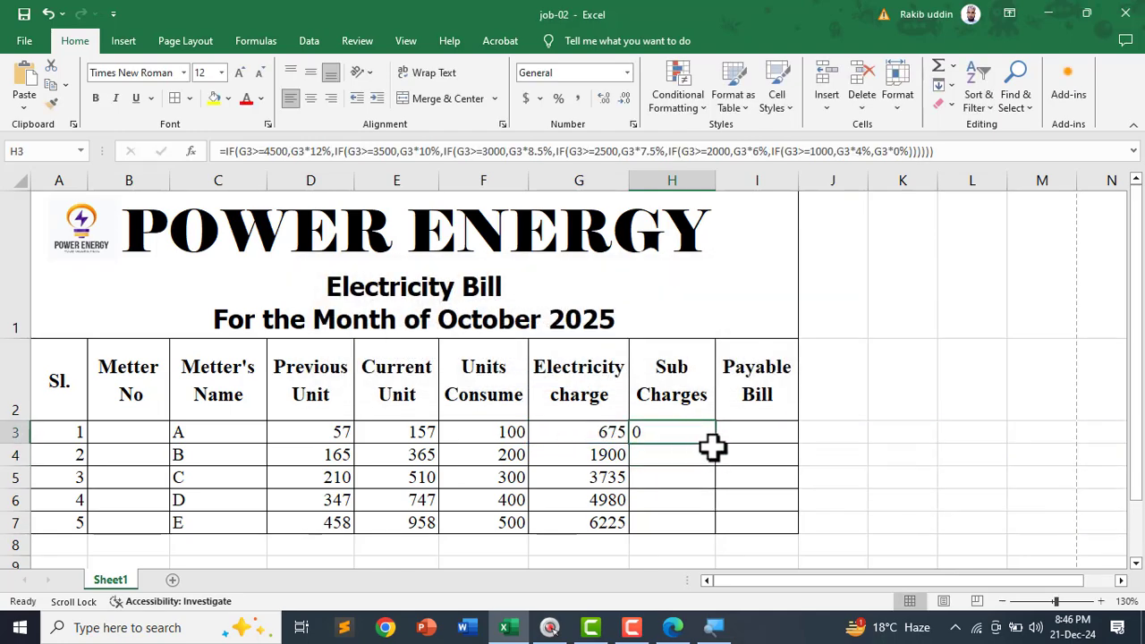
{"action": "left_click_drag", "start_coordinate": [715, 443], "coordinate": [720, 534]}
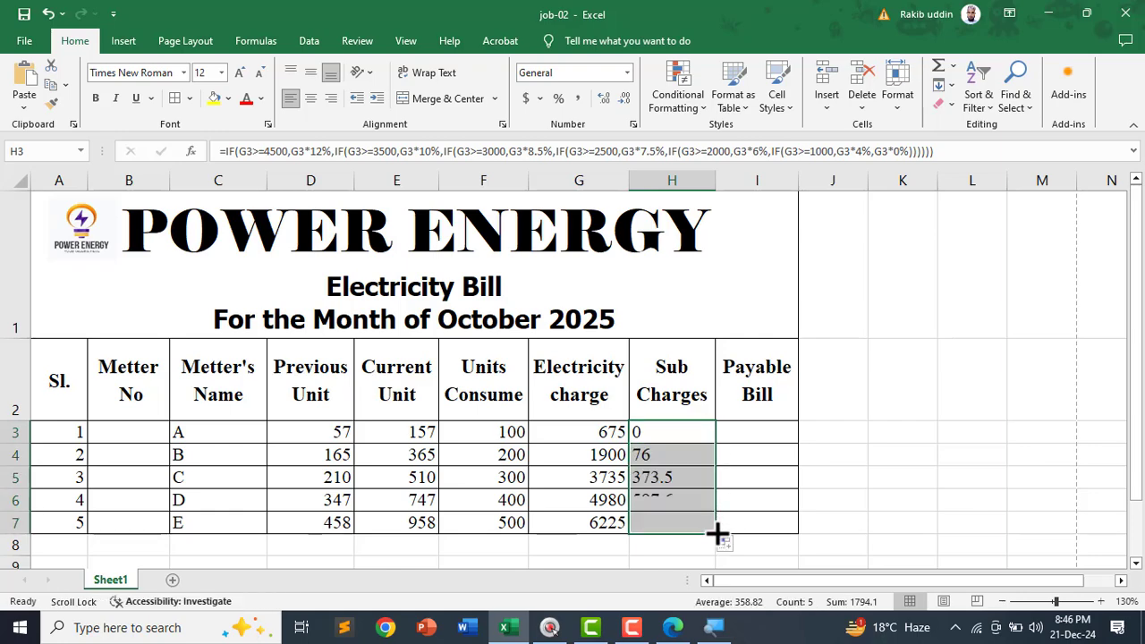
Mark row 3's sub charge, then row 4's electricity charge and sub charge, with the screen-drawing tool to compare the results
{"action": "key", "text": "ctrl+2"}
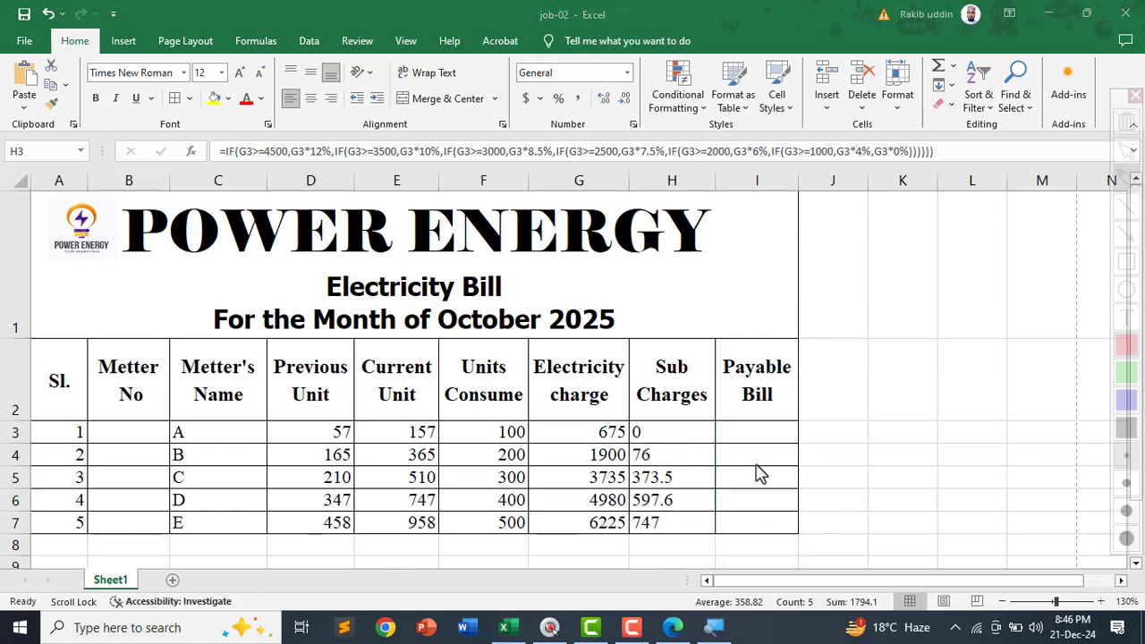
{"action": "mouse_move", "coordinate": [633, 432]}
{"action": "left_mouse_down"}
{"action": "mouse_move", "coordinate": [589, 432]}
{"action": "mouse_move", "coordinate": [617, 444]}
{"action": "mouse_move", "coordinate": [670, 429]}
{"action": "mouse_move", "coordinate": [649, 438]}
{"action": "mouse_move", "coordinate": [691, 443]}
{"action": "mouse_move", "coordinate": [676, 428]}
{"action": "left_mouse_up"}
{"action": "key", "text": "Escape"}
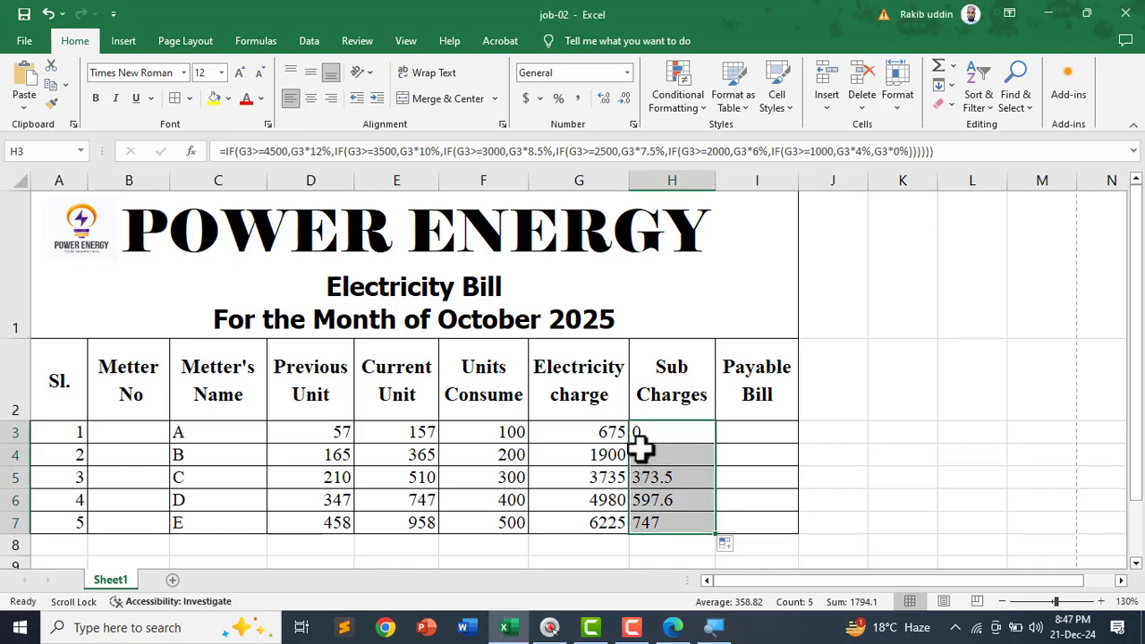
{"action": "key", "text": "ctrl+shift+d"}
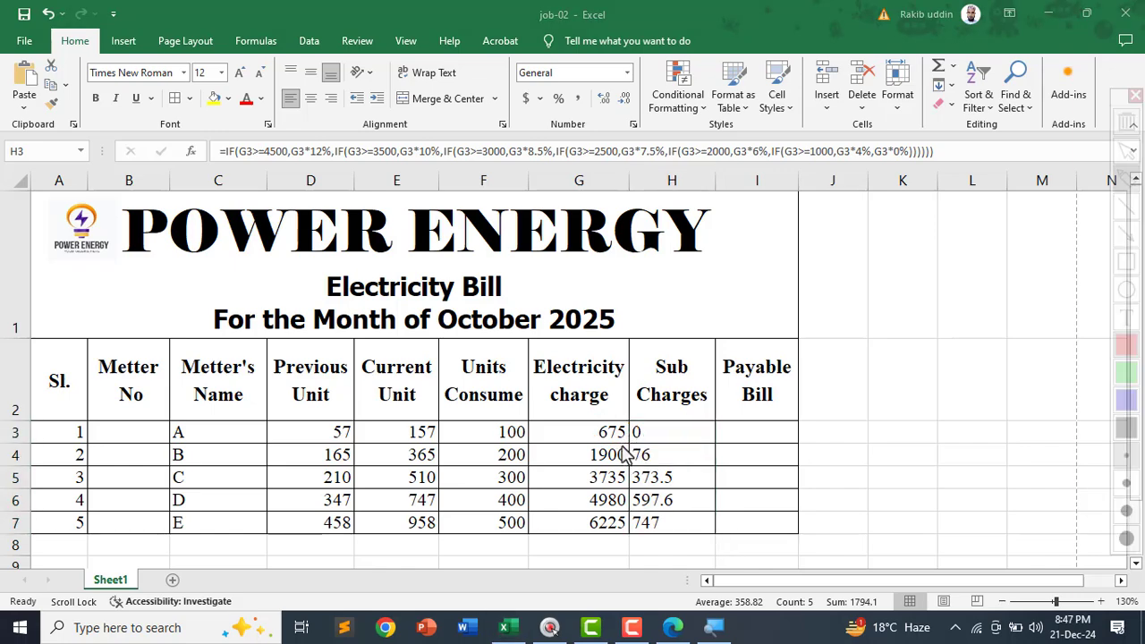
{"action": "mouse_move", "coordinate": [626, 444]}
{"action": "left_mouse_down"}
{"action": "mouse_move", "coordinate": [582, 452]}
{"action": "mouse_move", "coordinate": [578, 468]}
{"action": "mouse_move", "coordinate": [639, 458]}
{"action": "mouse_move", "coordinate": [608, 443]}
{"action": "mouse_move", "coordinate": [642, 445]}
{"action": "mouse_move", "coordinate": [632, 457]}
{"action": "left_mouse_up"}
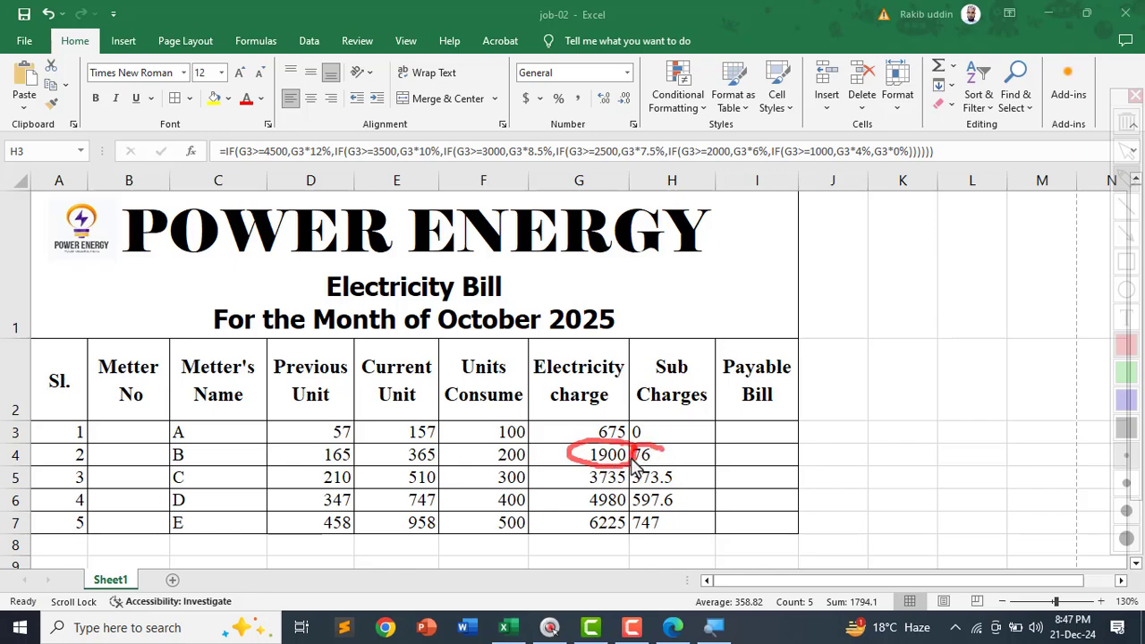
{"action": "key", "text": "ctrl+shift+d"}
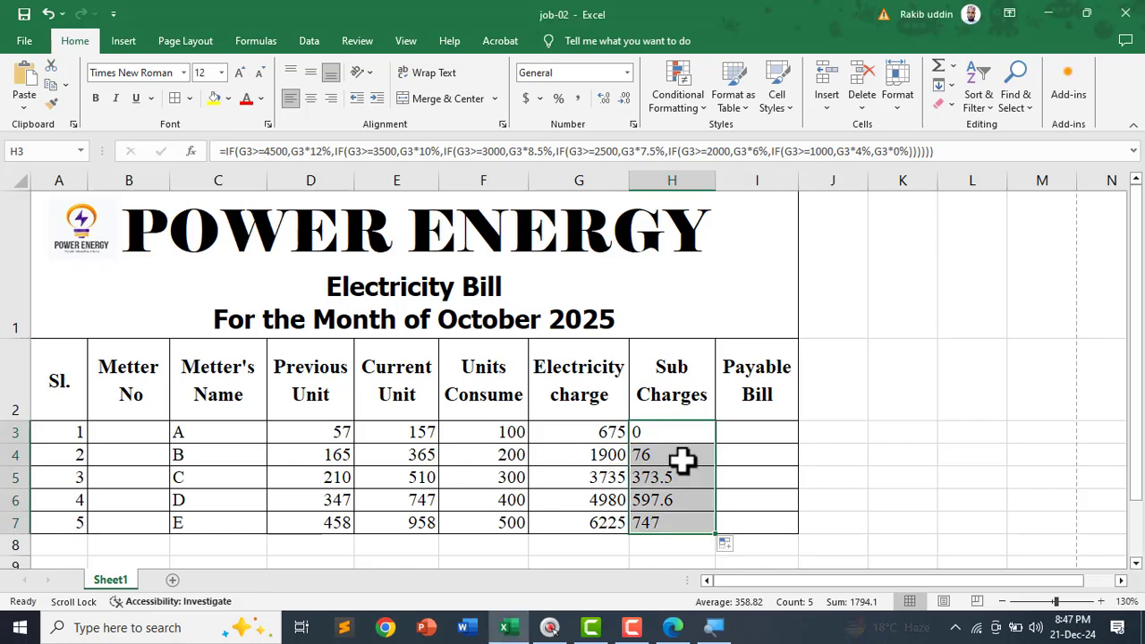
Open the nested IF formula in H3 to review it, and close it without changes
{"action": "left_click", "coordinate": [726, 438]}
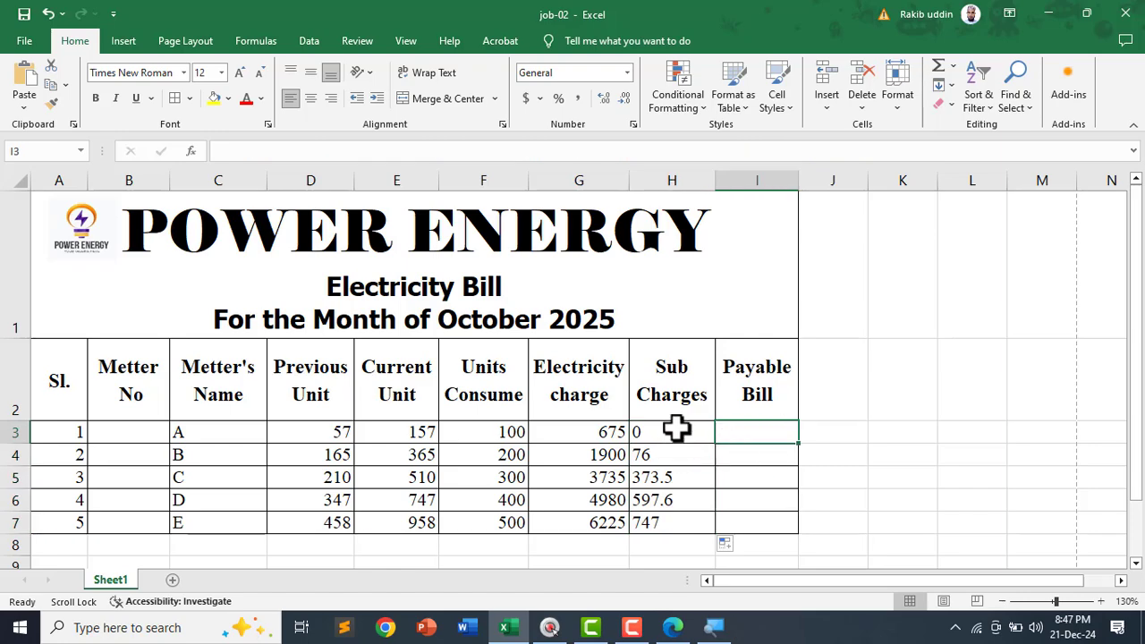
{"action": "left_click", "coordinate": [665, 432]}
{"action": "double_click", "coordinate": [665, 433]}
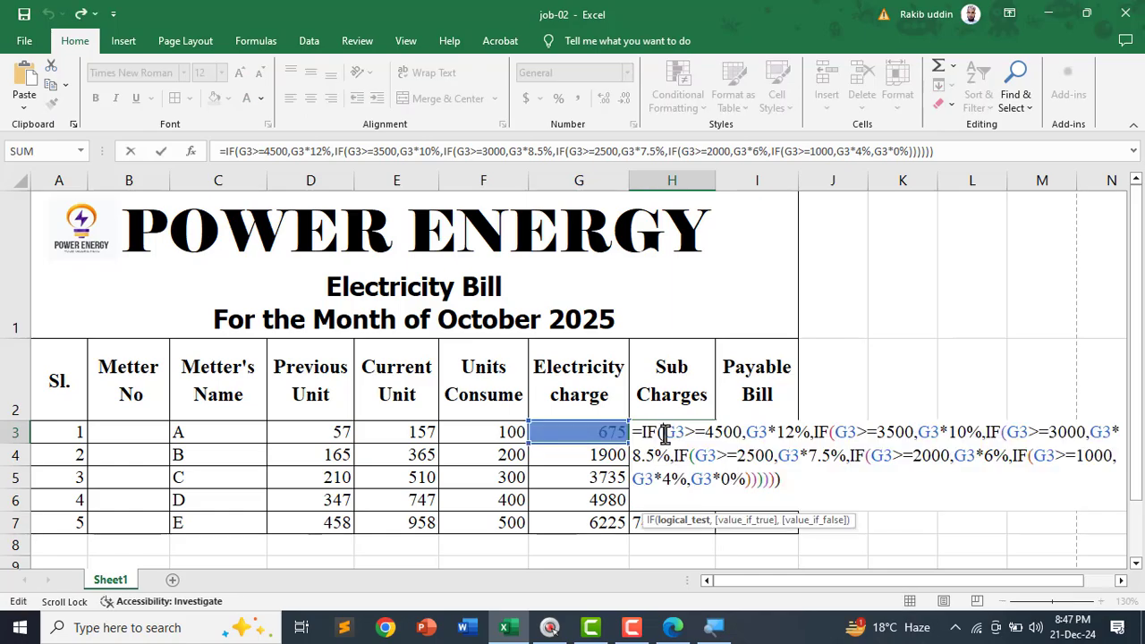
{"action": "key", "text": "Return"}
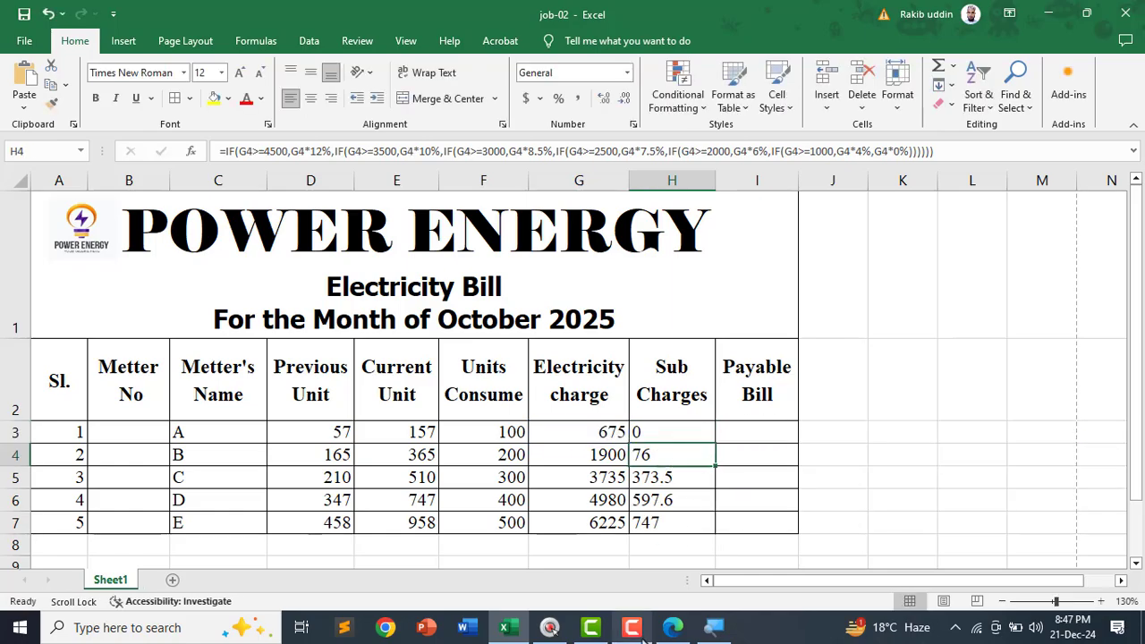
Switch to the PDF in Edge, mark instruction 12 on calculating Payable Bill with the pen, and return to Excel
{"action": "left_click", "coordinate": [673, 629]}
{"action": "scroll", "coordinate": [474, 331], "scroll_direction": "down", "scroll_amount": 5}
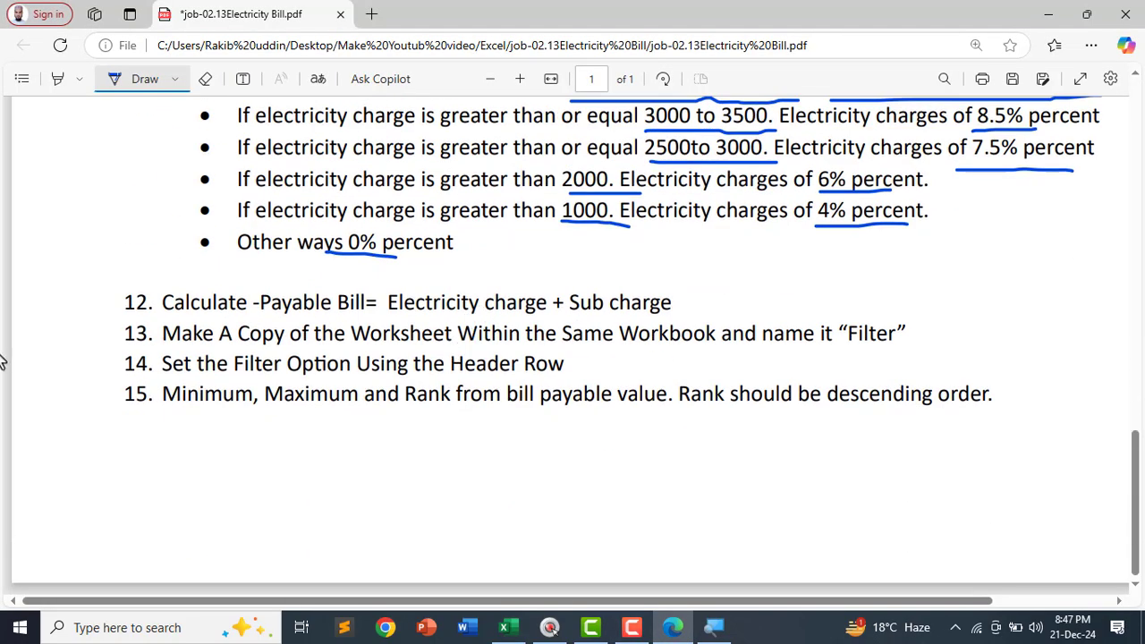
{"action": "mouse_move", "coordinate": [98, 296]}
{"action": "left_mouse_down"}
{"action": "mouse_move", "coordinate": [243, 315]}
{"action": "mouse_move", "coordinate": [546, 315]}
{"action": "mouse_move", "coordinate": [712, 329]}
{"action": "left_mouse_up"}
{"action": "left_click", "coordinate": [504, 627]}
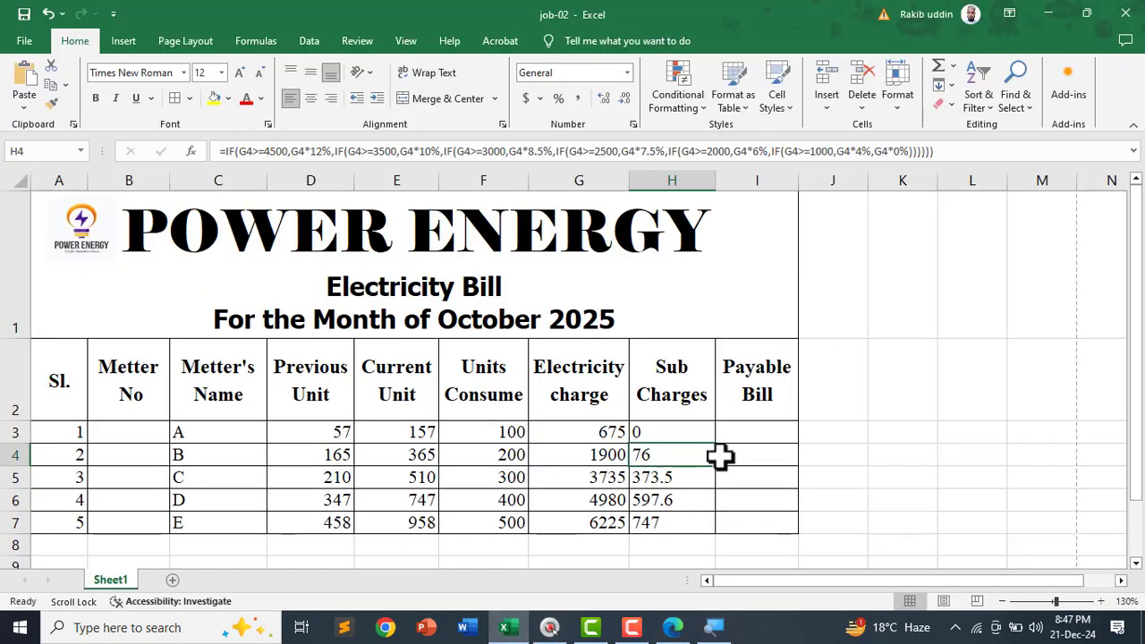
Mark row 3's electricity charge, sub charge and payable bill cells with the screen-drawing tool, and clear the marks
{"action": "left_click", "coordinate": [741, 437]}
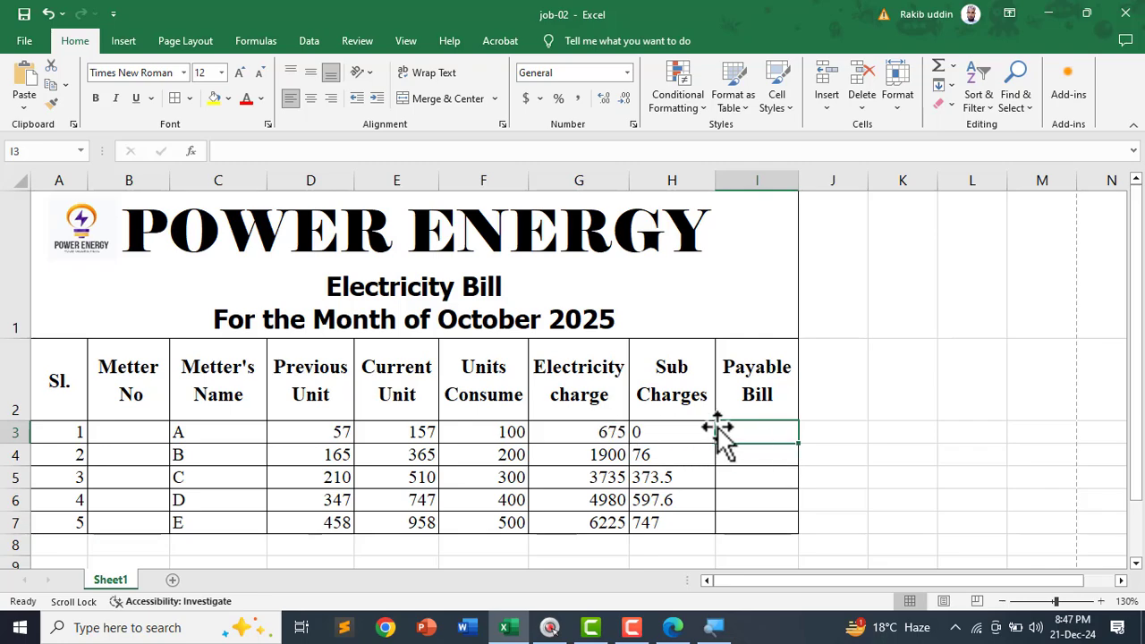
{"action": "key", "text": "ctrl+shift+d"}
{"action": "mouse_move", "coordinate": [606, 409]}
{"action": "left_mouse_down"}
{"action": "mouse_move", "coordinate": [605, 419]}
{"action": "mouse_move", "coordinate": [629, 410]}
{"action": "left_mouse_up"}
{"action": "mouse_move", "coordinate": [697, 418]}
{"action": "left_mouse_down"}
{"action": "mouse_move", "coordinate": [663, 422]}
{"action": "mouse_move", "coordinate": [763, 426]}
{"action": "mouse_move", "coordinate": [766, 435]}
{"action": "left_mouse_up"}
{"action": "key", "text": "Escape"}
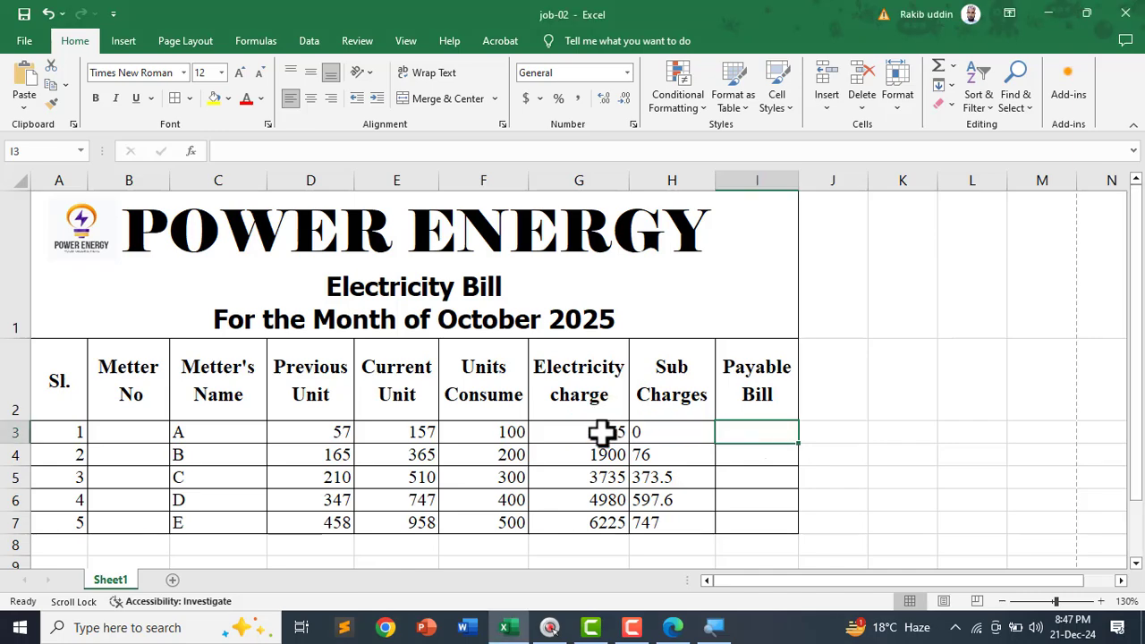
Sum electricity charge and sub charge, G3:H3, into I3 with AutoSum and copy the formula down through I7
{"action": "left_click_drag", "start_coordinate": [603, 432], "coordinate": [731, 426]}
{"action": "key", "text": "alt+equal"}
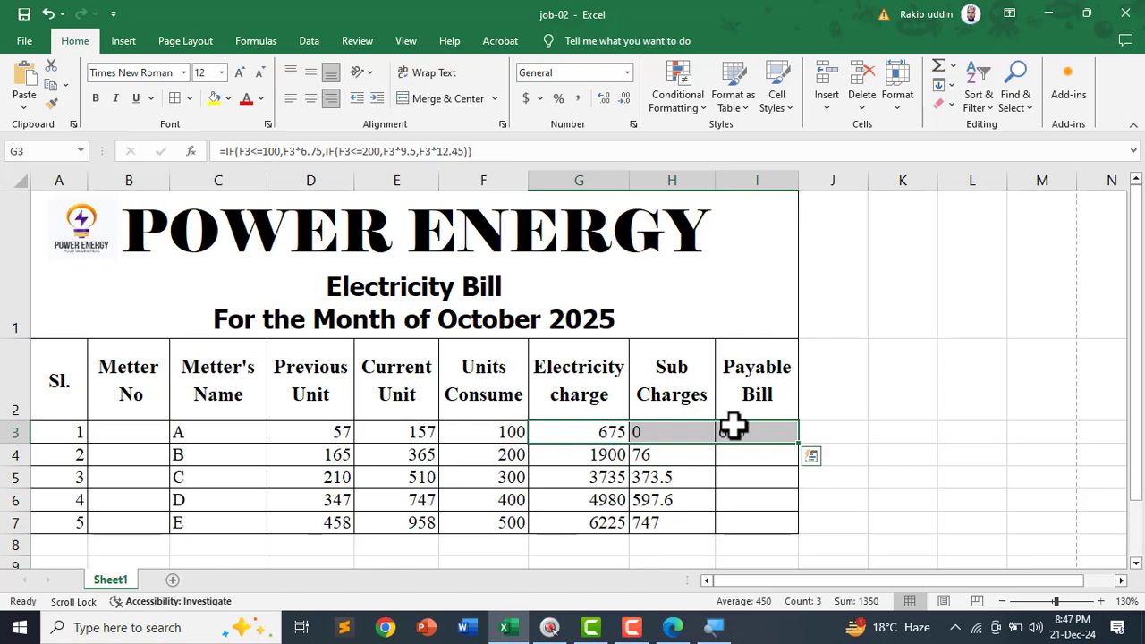
{"action": "left_click", "coordinate": [736, 430]}
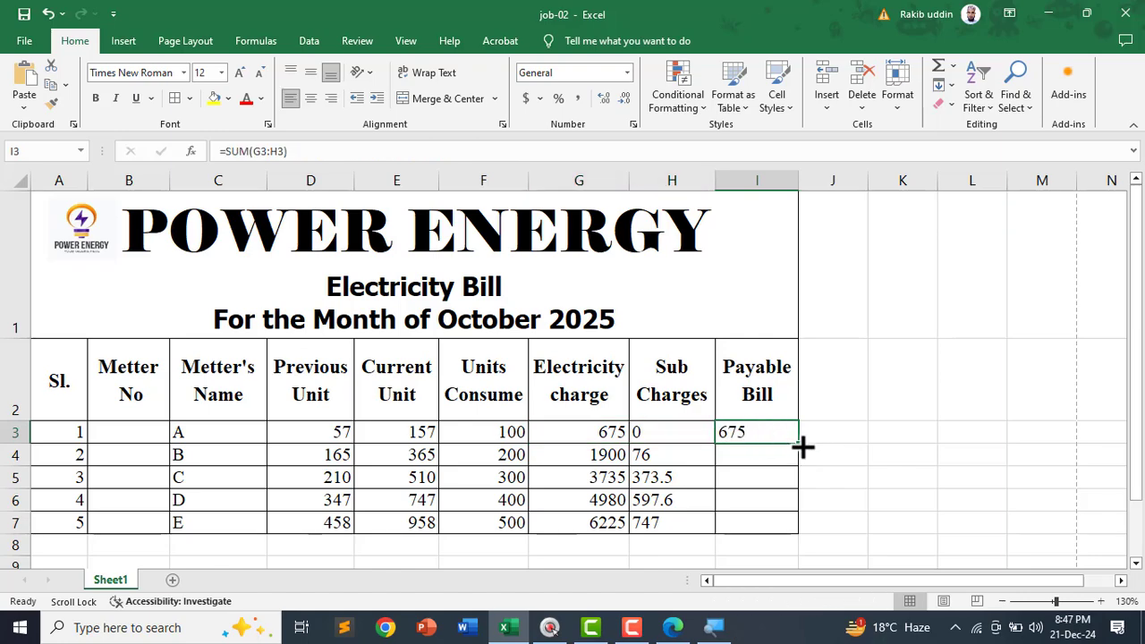
{"action": "left_click_drag", "start_coordinate": [799, 445], "coordinate": [801, 535]}
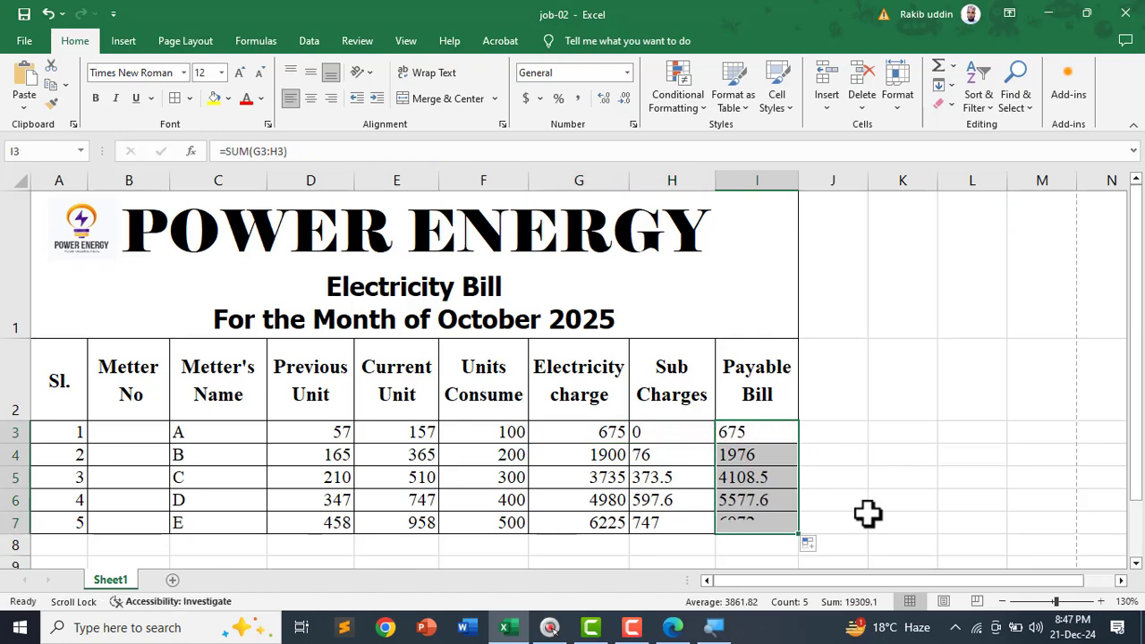
Mark instruction 13 in the Edge PDF, on copying the worksheet and naming it Filter, and return to Excel
{"action": "left_click", "coordinate": [673, 627]}
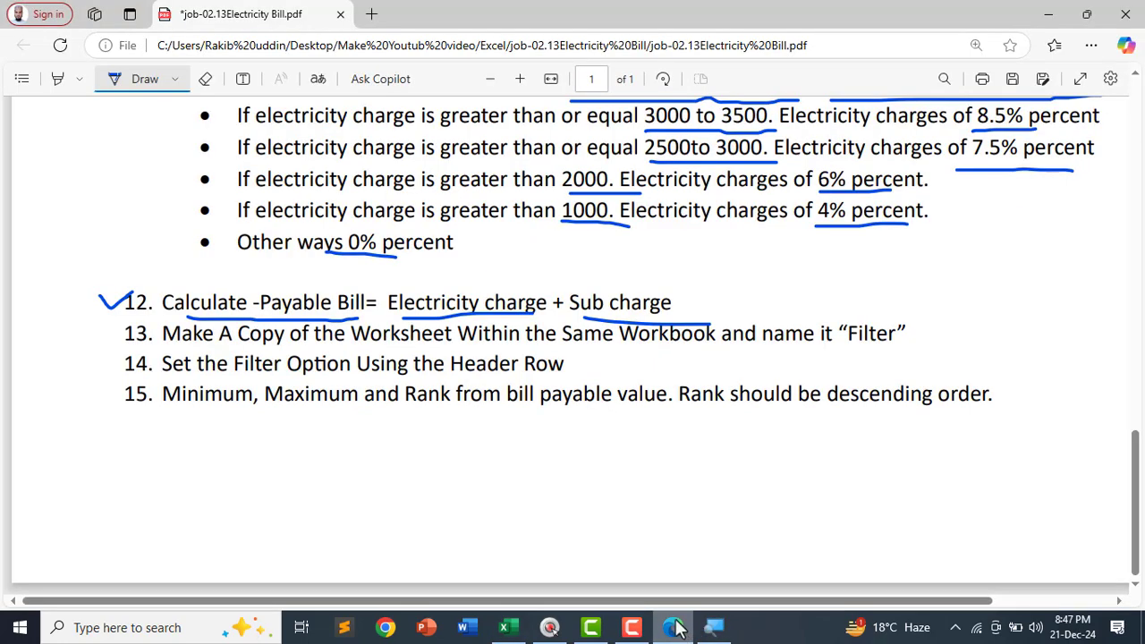
{"action": "left_click_drag", "start_coordinate": [103, 337], "coordinate": [914, 353]}
{"action": "left_click", "coordinate": [504, 627]}
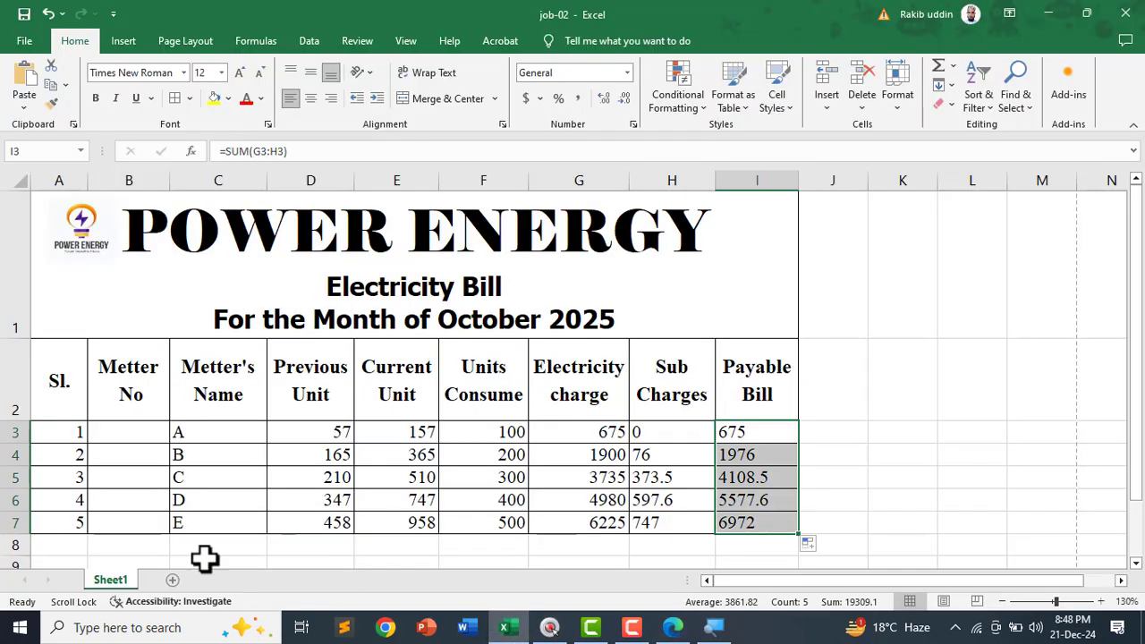
Create a copy of Sheet1 within job-02.xlsx, placed before Sheet1
{"action": "left_click", "coordinate": [242, 558]}
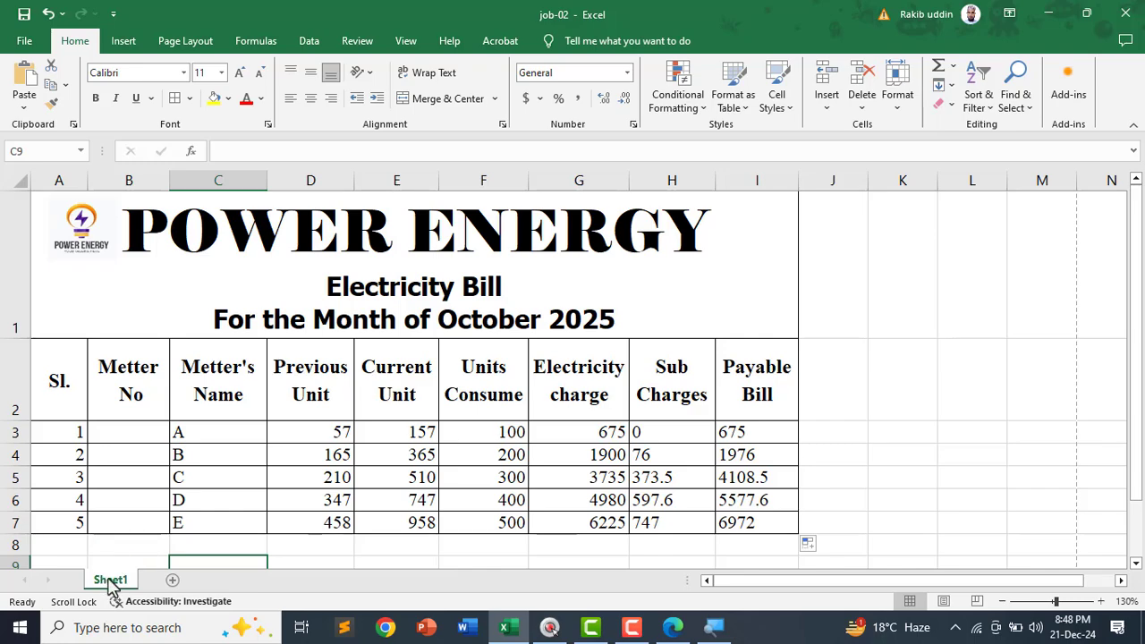
{"action": "right_click", "coordinate": [109, 582]}
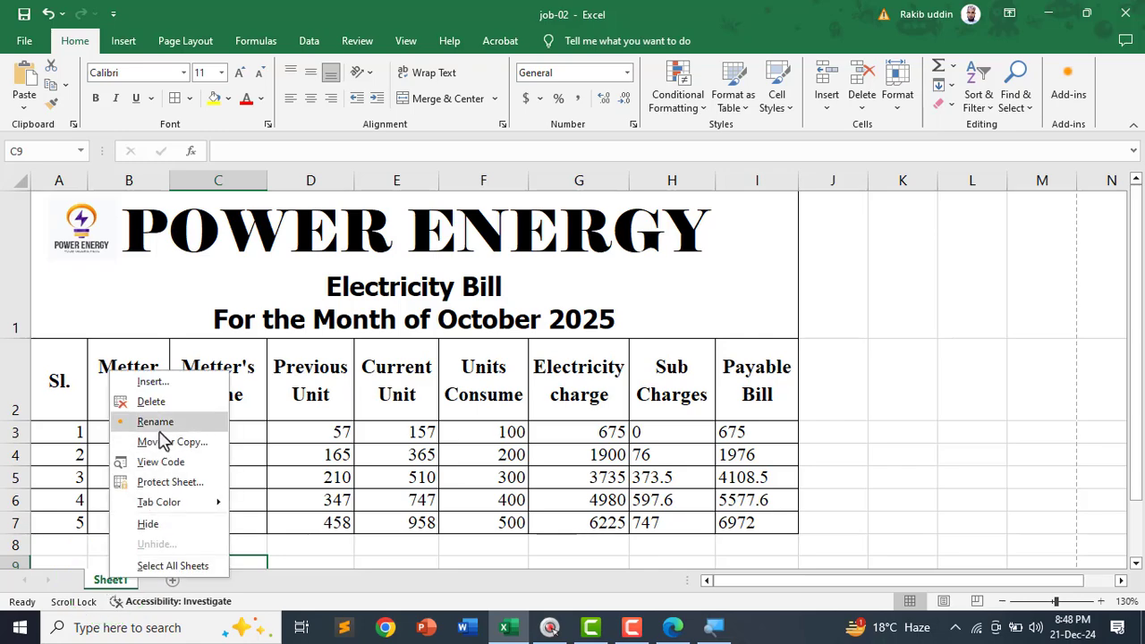
{"action": "left_click", "coordinate": [164, 447]}
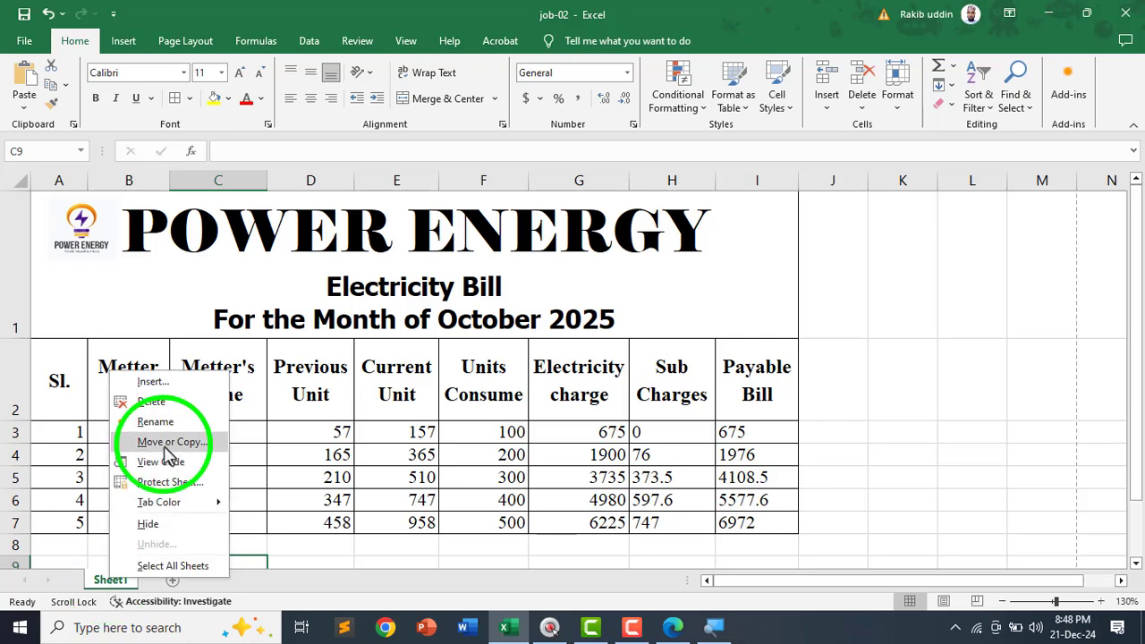
{"action": "left_click_drag", "start_coordinate": [107, 340], "coordinate": [263, 295]}
{"action": "left_click", "coordinate": [196, 486]}
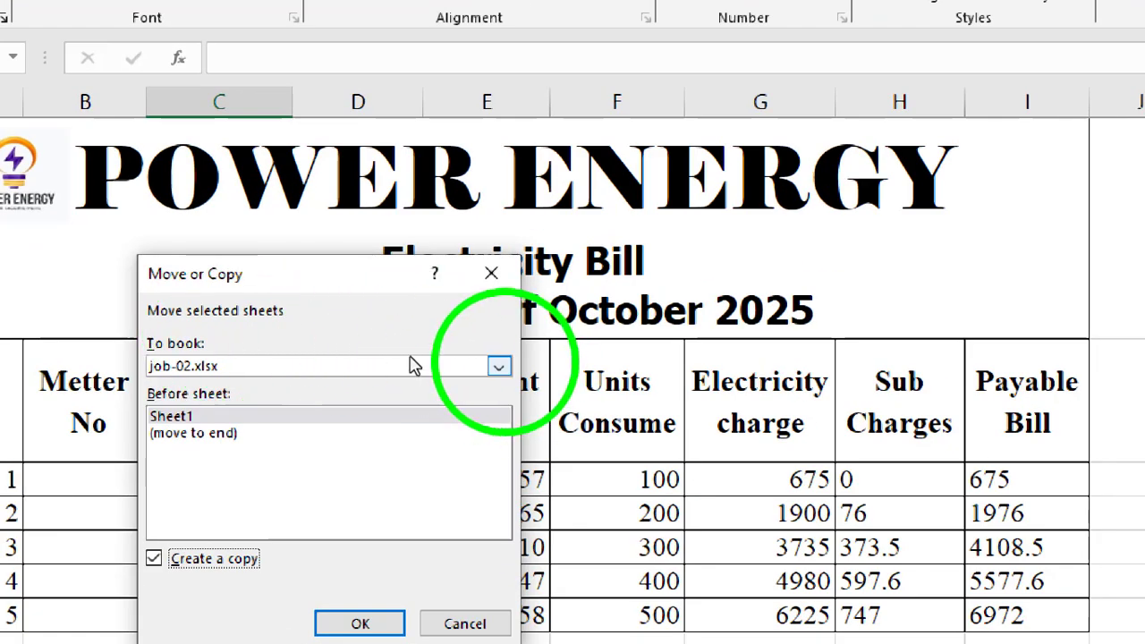
{"action": "left_click", "coordinate": [411, 365]}
{"action": "left_click", "coordinate": [412, 366]}
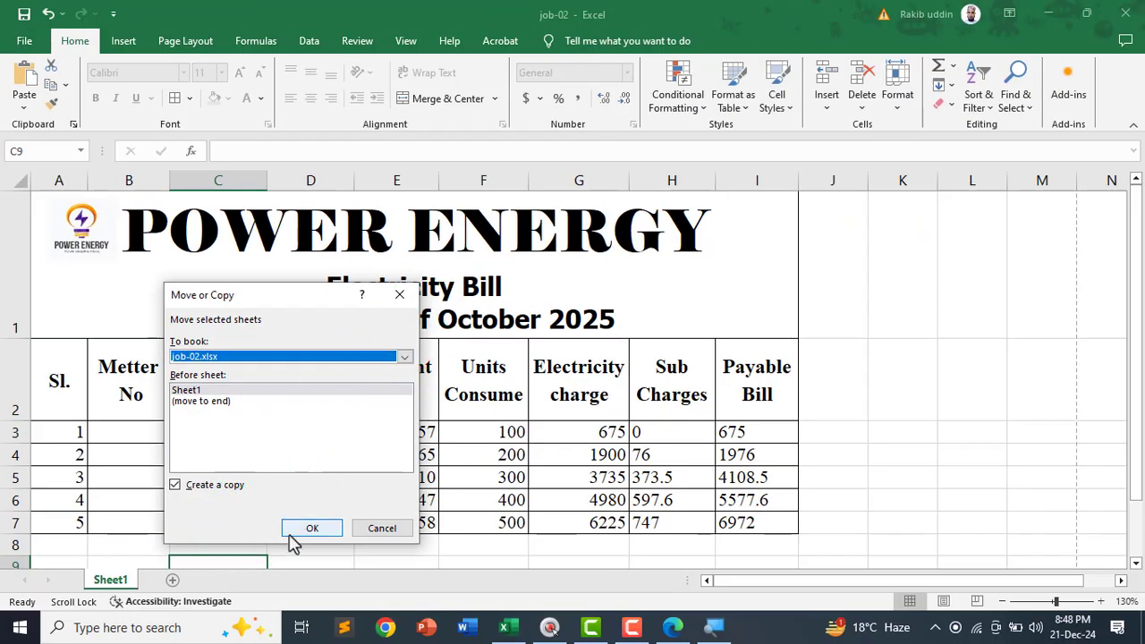
{"action": "left_click", "coordinate": [302, 530]}
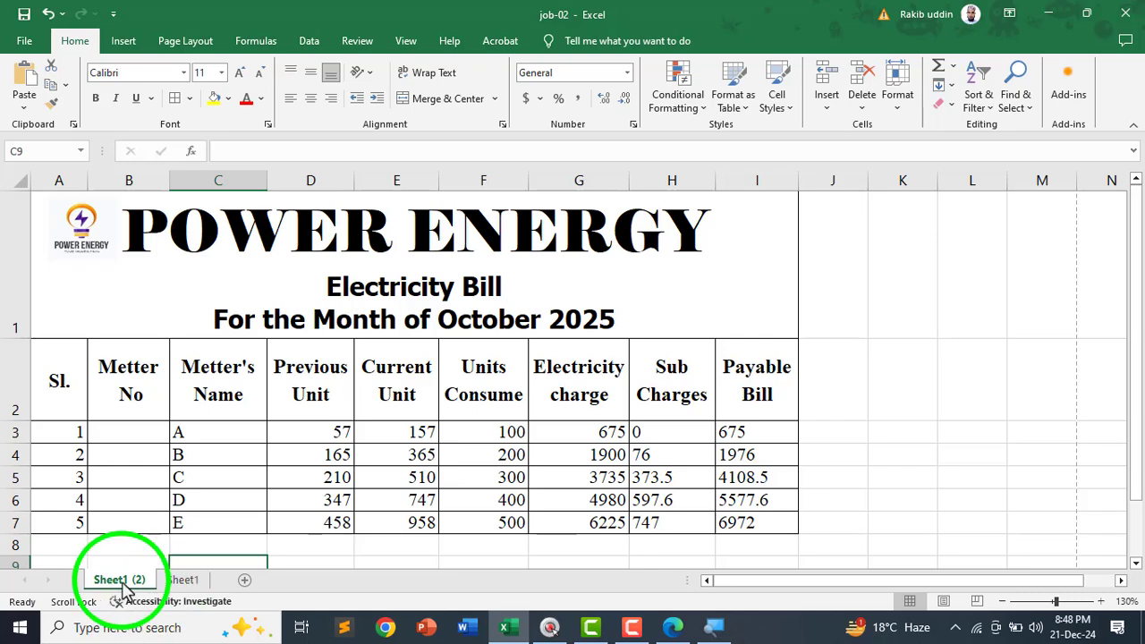
Rename the copied worksheet Sheet1 (2) as Filter
{"action": "double_click", "coordinate": [123, 582]}
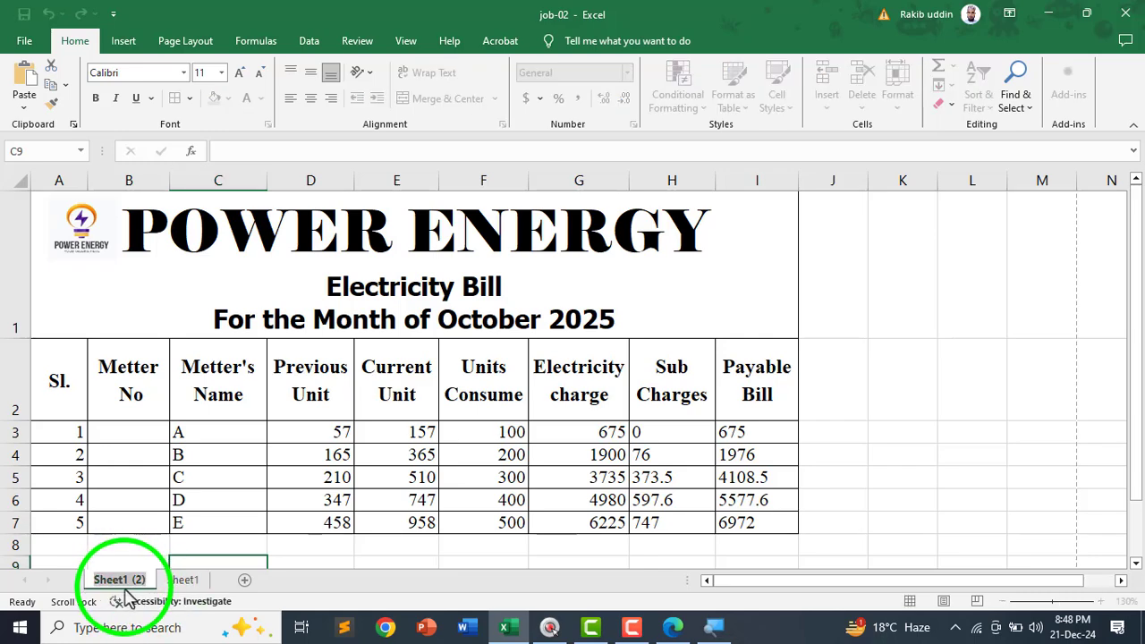
{"action": "type", "text": "il"}
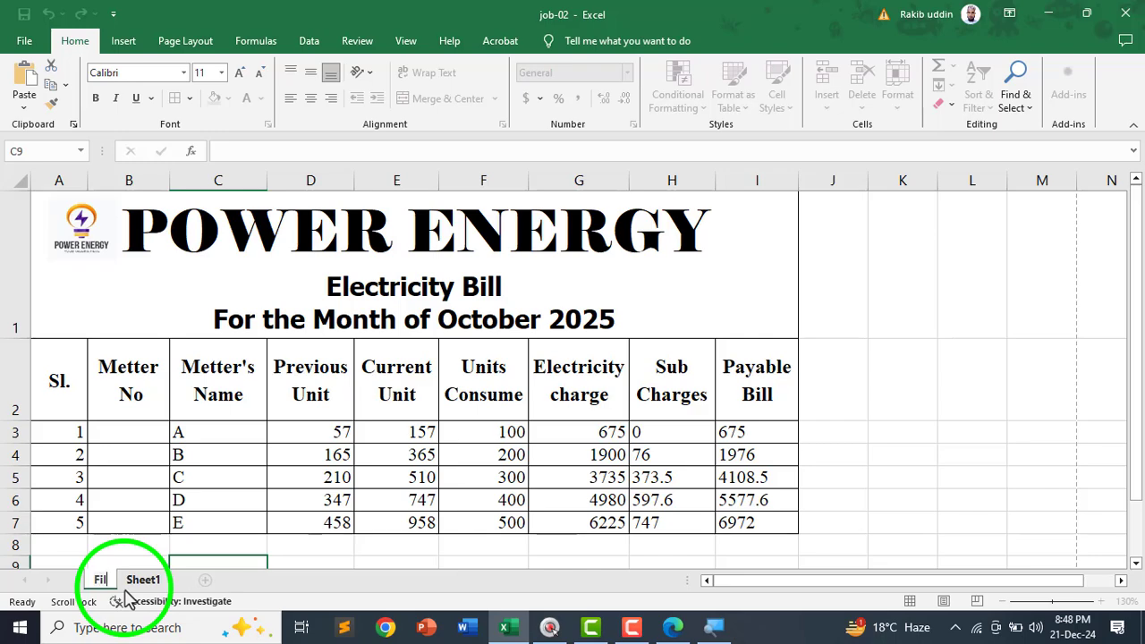
{"action": "type", "text": "ter"}
{"action": "key", "text": "Return"}
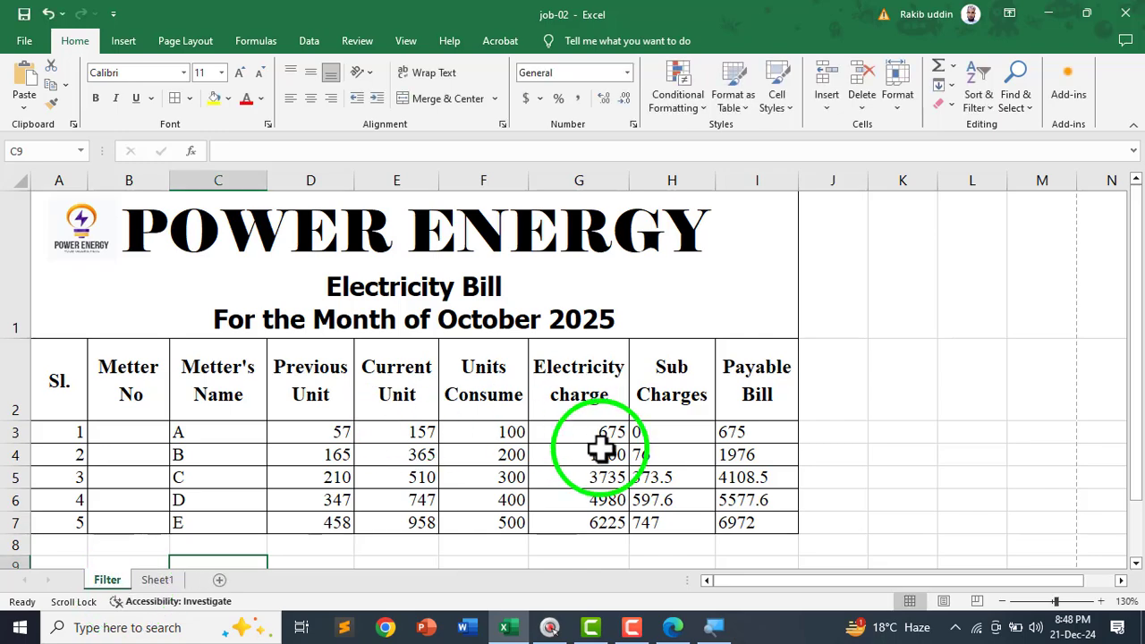
Mark instruction 14 in the Edge PDF, on setting the filter from the header row, and return to Excel
{"action": "left_click", "coordinate": [673, 627]}
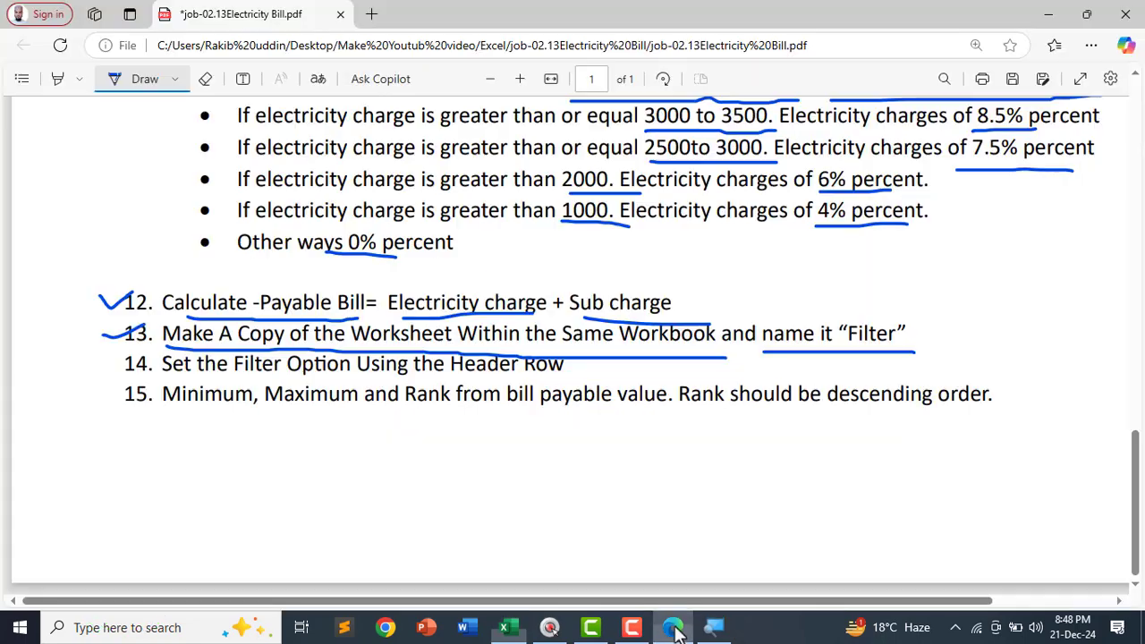
{"action": "mouse_move", "coordinate": [105, 357]}
{"action": "left_mouse_down"}
{"action": "mouse_move", "coordinate": [235, 377]}
{"action": "mouse_move", "coordinate": [566, 386]}
{"action": "left_mouse_up"}
{"action": "left_click", "coordinate": [504, 627]}
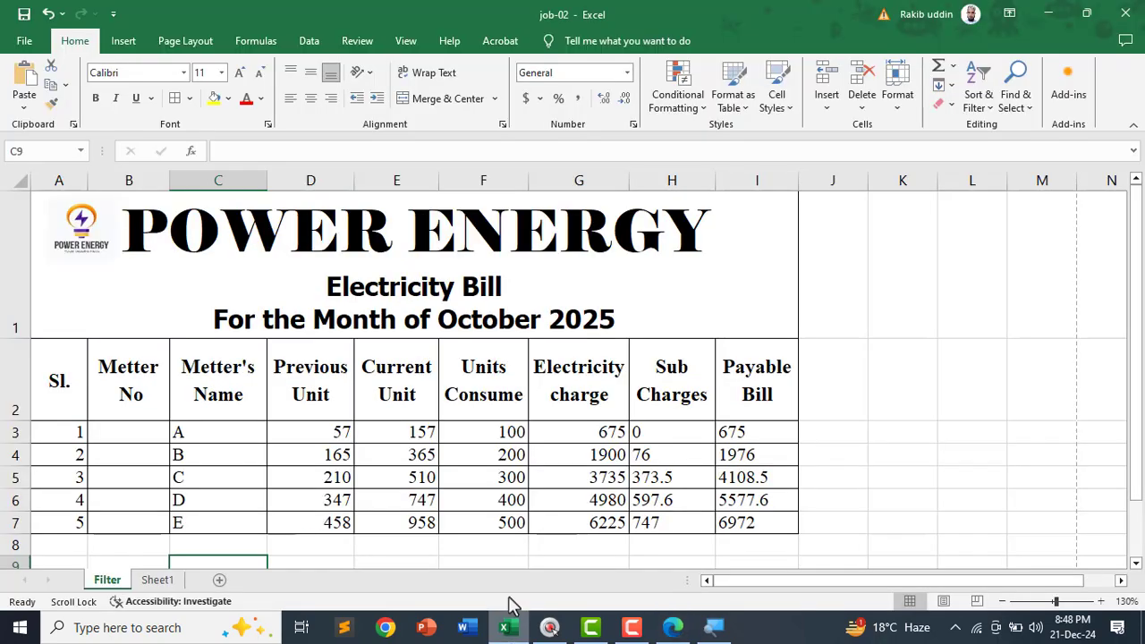
Turn on filtering for the header row A2:I2 of the Filter sheet
{"action": "left_click", "coordinate": [767, 366]}
{"action": "left_click_drag", "start_coordinate": [767, 367], "coordinate": [69, 370]}
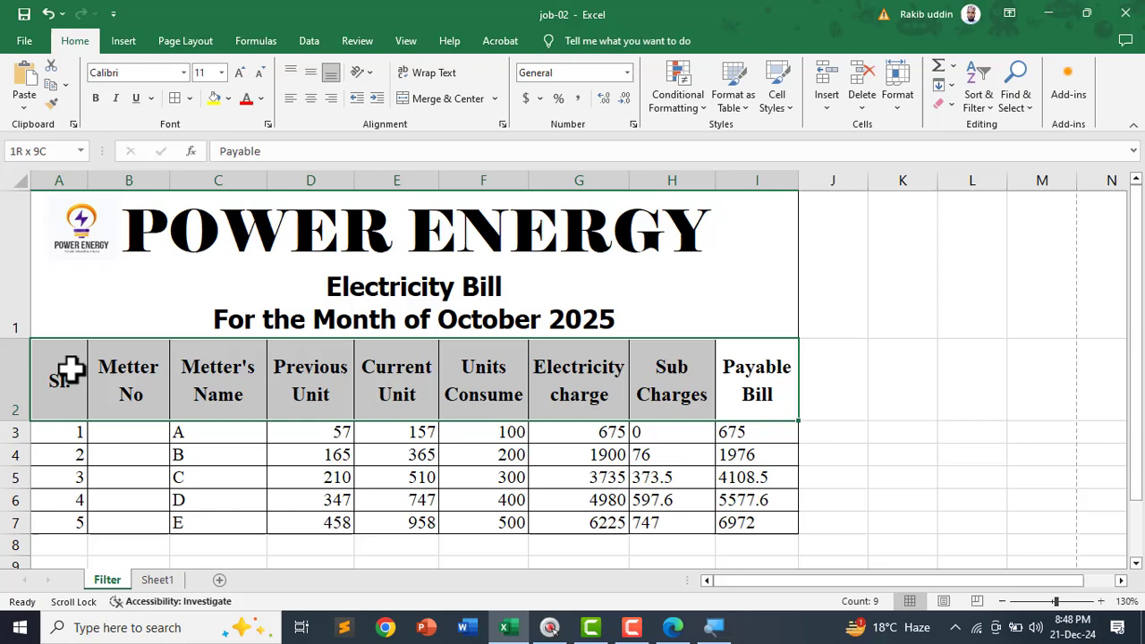
{"action": "left_click", "coordinate": [308, 41]}
{"action": "left_click", "coordinate": [533, 93]}
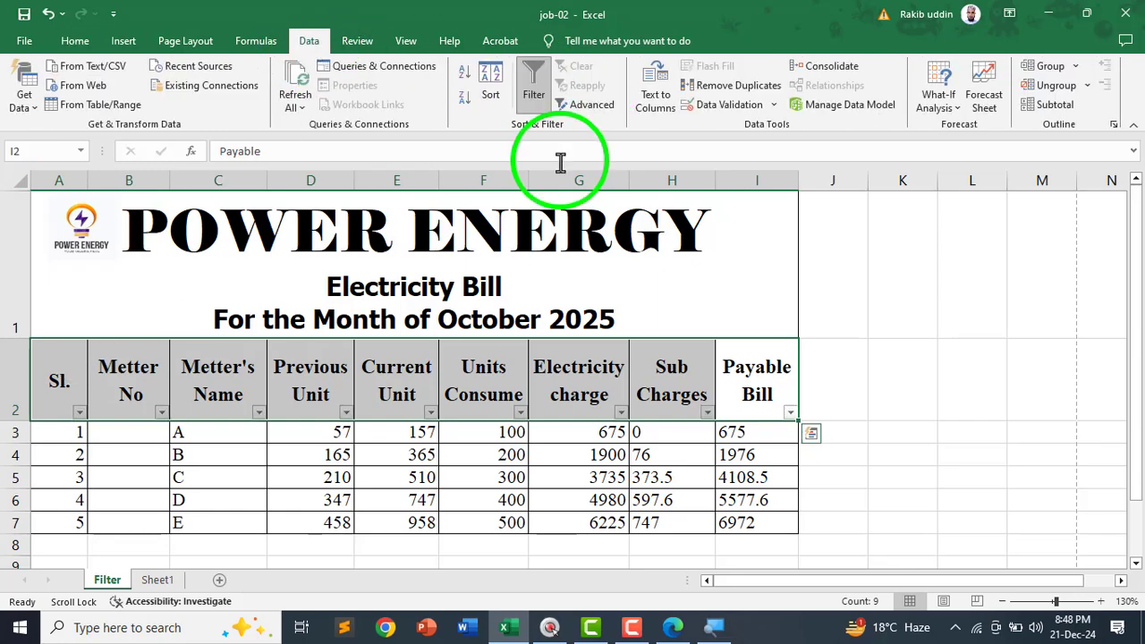
Mark instruction 15 in the Edge PDF, on minimum, maximum and descending rank of the payable bill, and return to Excel
{"action": "left_click", "coordinate": [673, 627]}
{"action": "left_click_drag", "start_coordinate": [104, 360], "coordinate": [131, 355]}
{"action": "mouse_move", "coordinate": [97, 391]}
{"action": "left_mouse_down"}
{"action": "mouse_move", "coordinate": [148, 381]}
{"action": "mouse_move", "coordinate": [228, 415]}
{"action": "mouse_move", "coordinate": [614, 419]}
{"action": "left_mouse_up"}
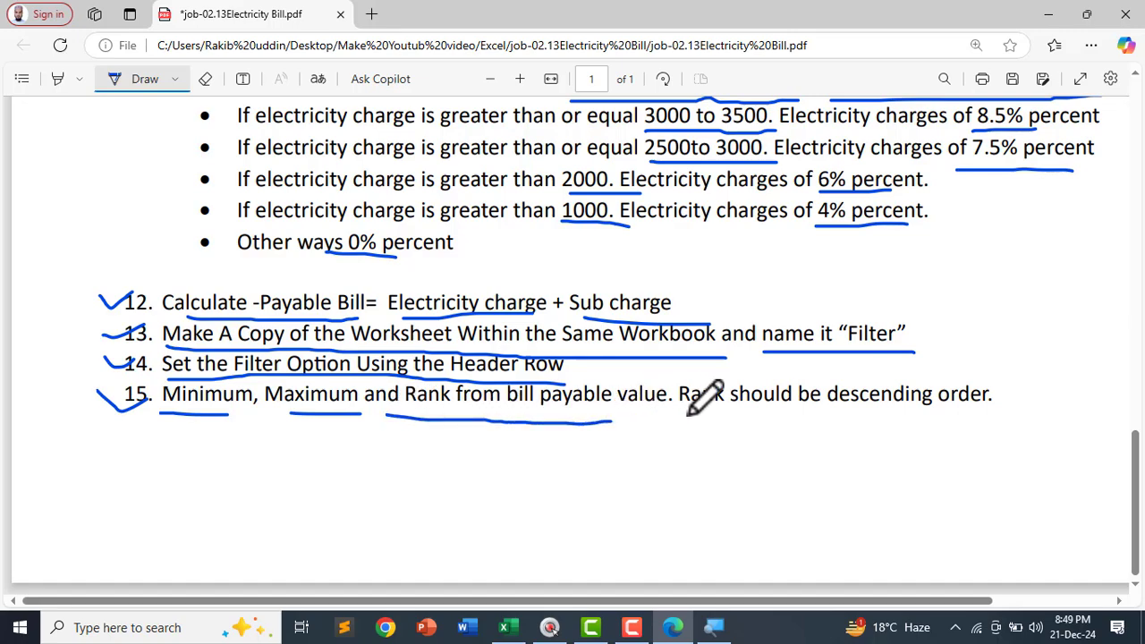
{"action": "left_click_drag", "start_coordinate": [684, 419], "coordinate": [995, 425]}
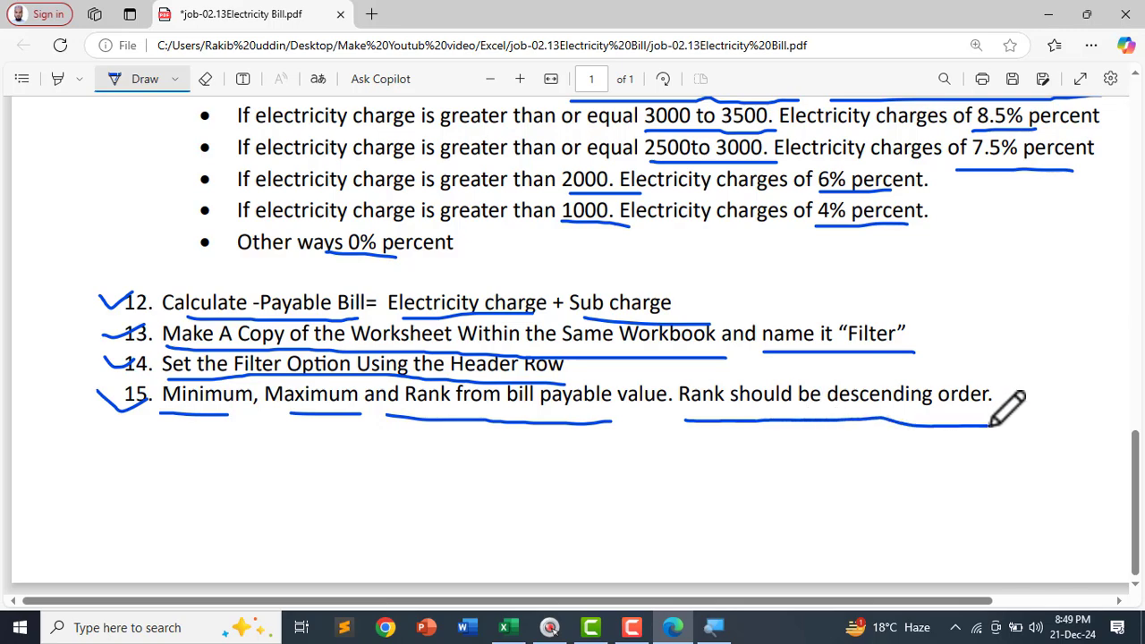
{"action": "left_click", "coordinate": [507, 628]}
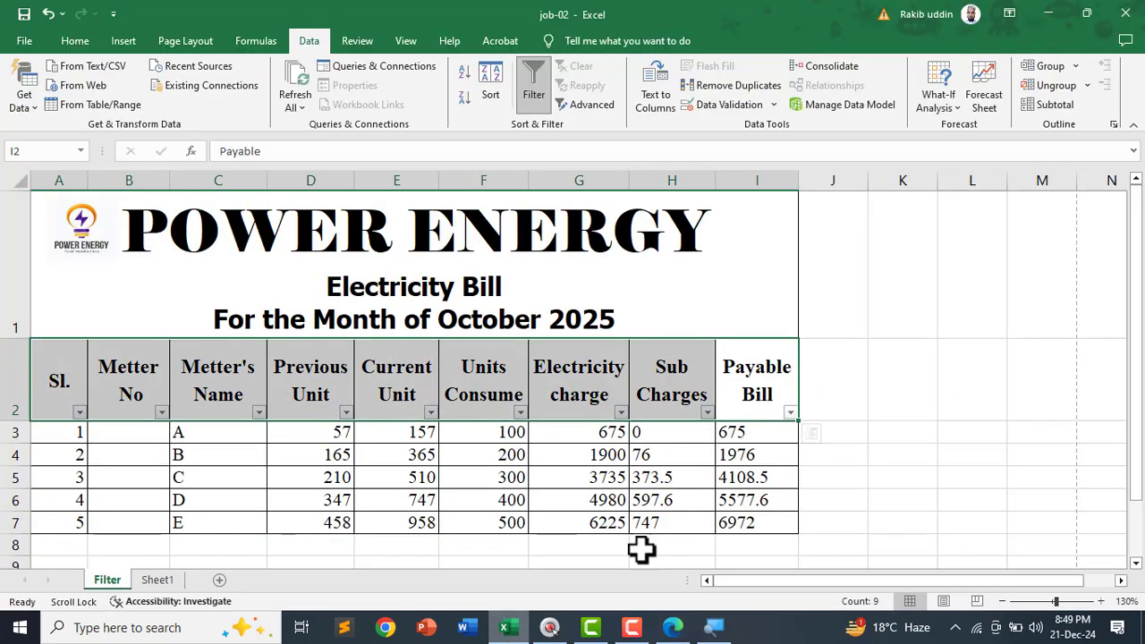
{"action": "left_click", "coordinate": [836, 386]}
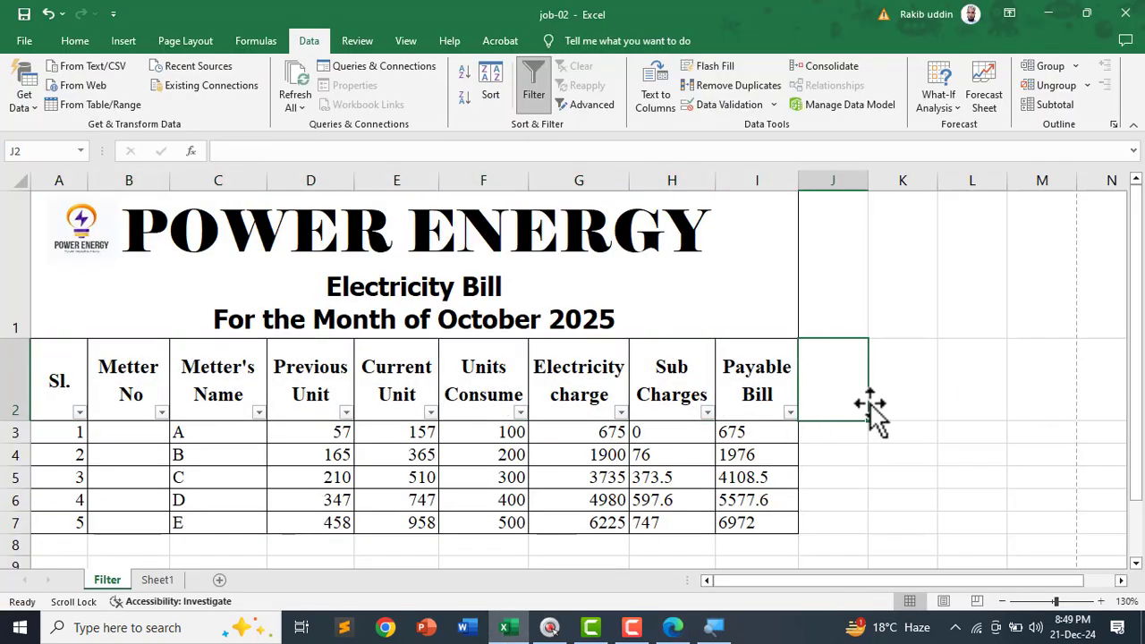
{"action": "type", "text": "Mac"}
{"action": "key", "text": "Tab"}
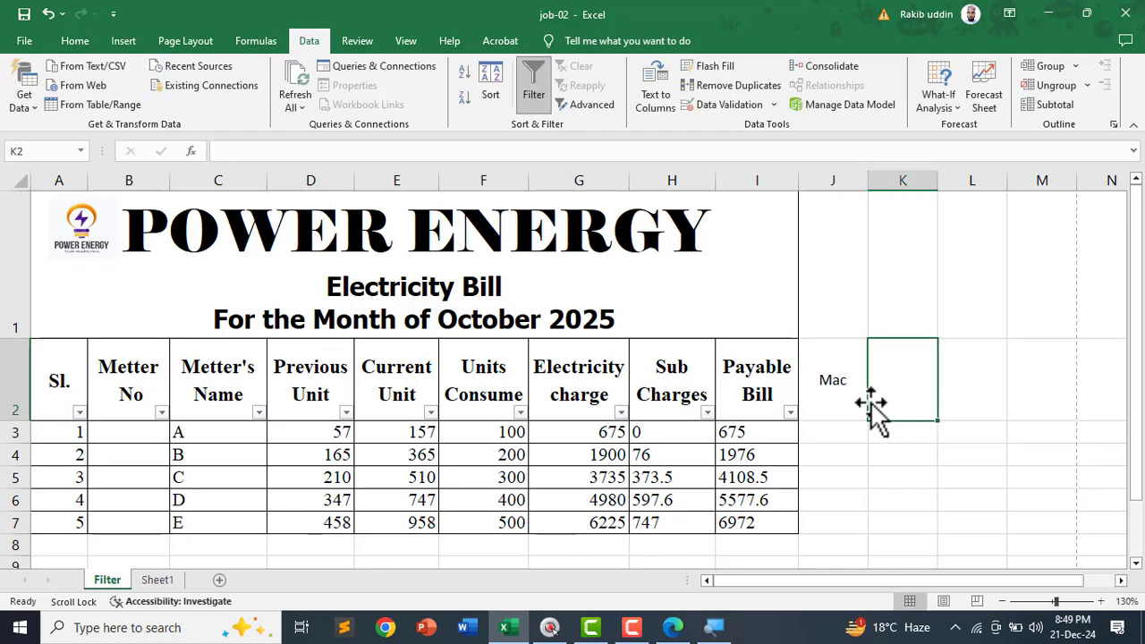
Enter the headings Max, Min and Rank in J2, K2 and L2, beside Payable Bill
{"action": "left_click", "coordinate": [842, 378]}
{"action": "type", "text": "Ma"}
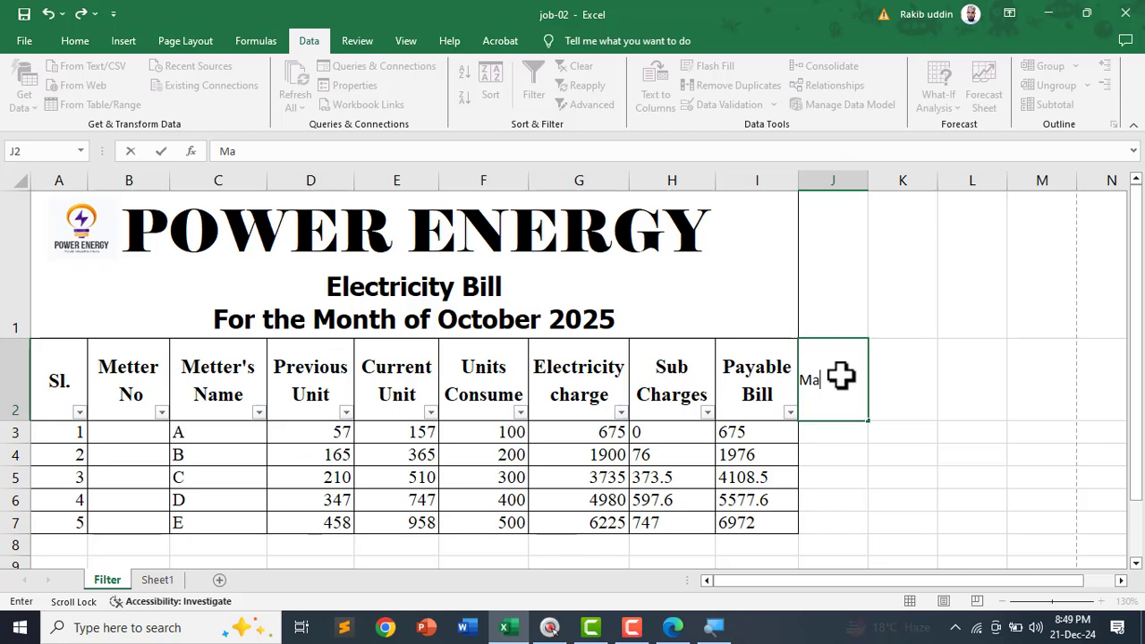
{"action": "key", "text": "Tab"}
{"action": "type", "text": "MI"}
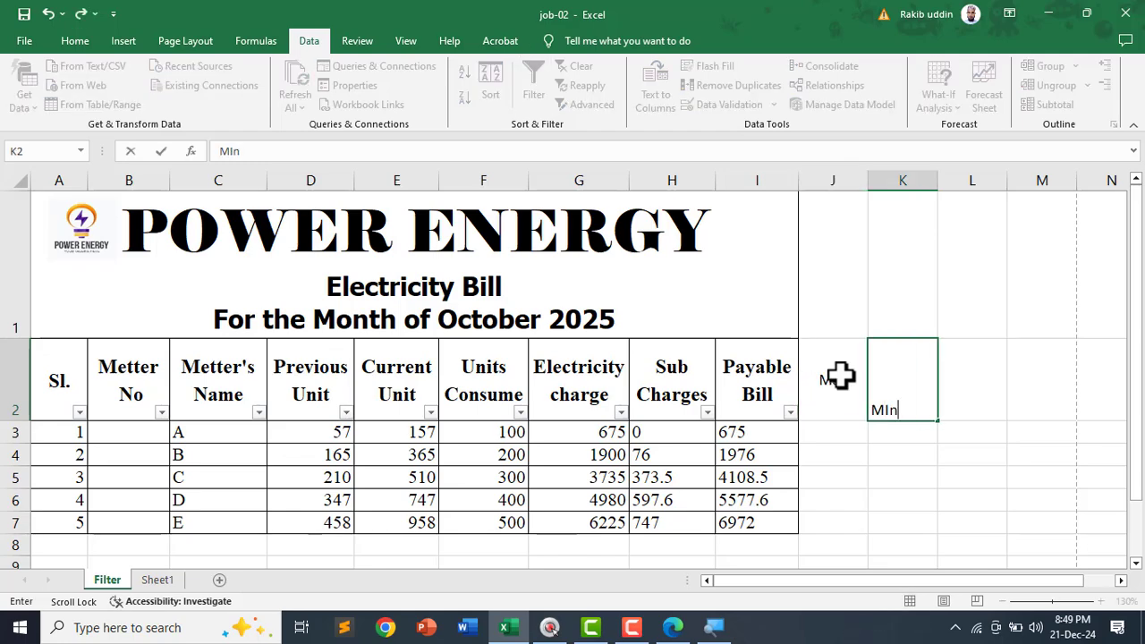
{"action": "key", "text": "Tab"}
{"action": "type", "text": "R"}
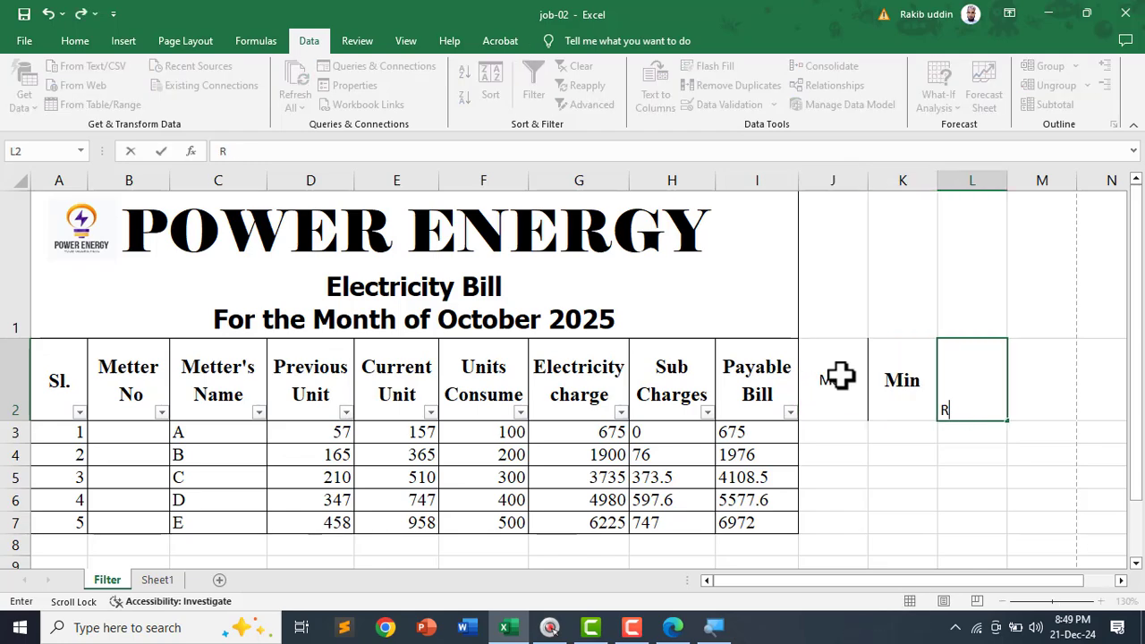
{"action": "type", "text": "ank"}
{"action": "left_click", "coordinate": [837, 435]}
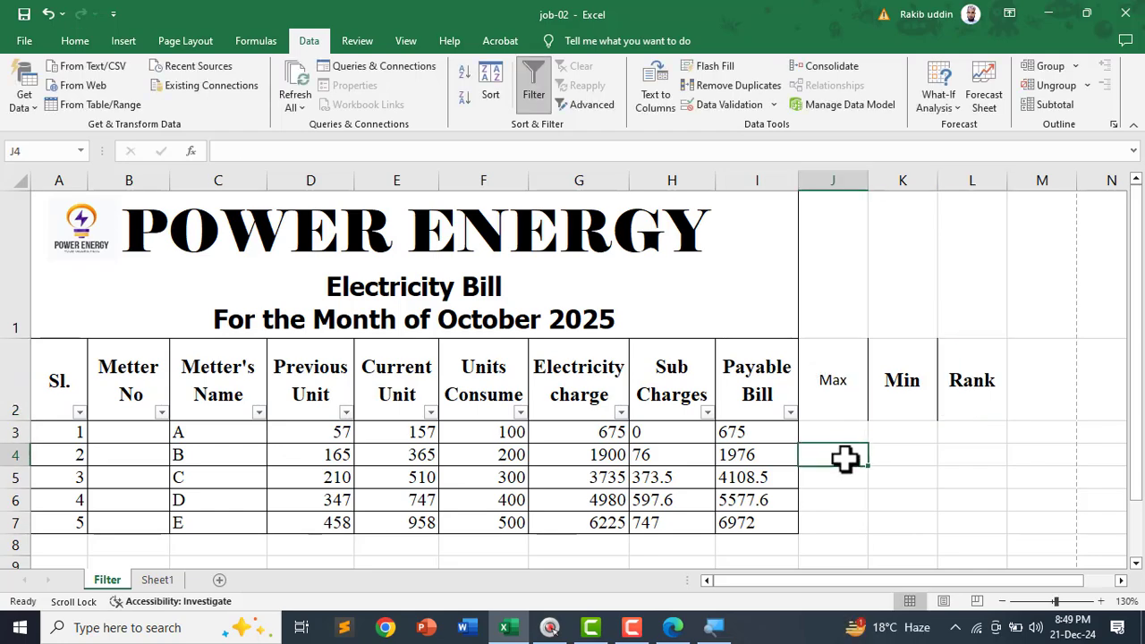
Merge and centre cells J3:J7 under the Max heading and align the merged cell vertically to the middle
{"action": "left_click_drag", "start_coordinate": [838, 430], "coordinate": [836, 521]}
{"action": "left_click", "coordinate": [80, 42]}
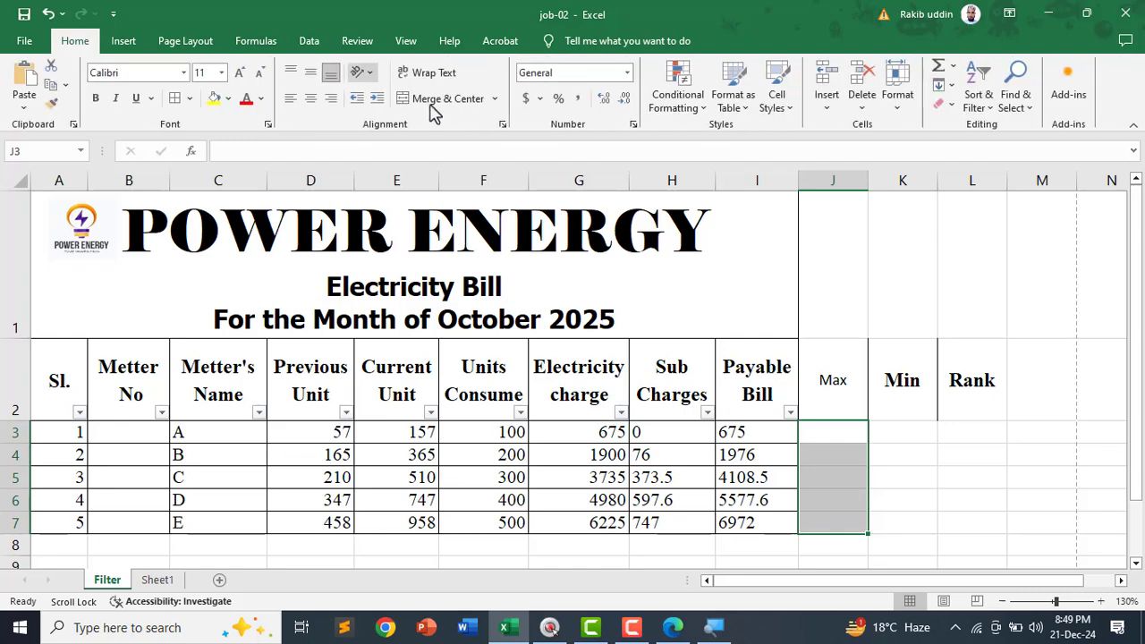
{"action": "left_click", "coordinate": [445, 101]}
{"action": "left_click", "coordinate": [310, 73]}
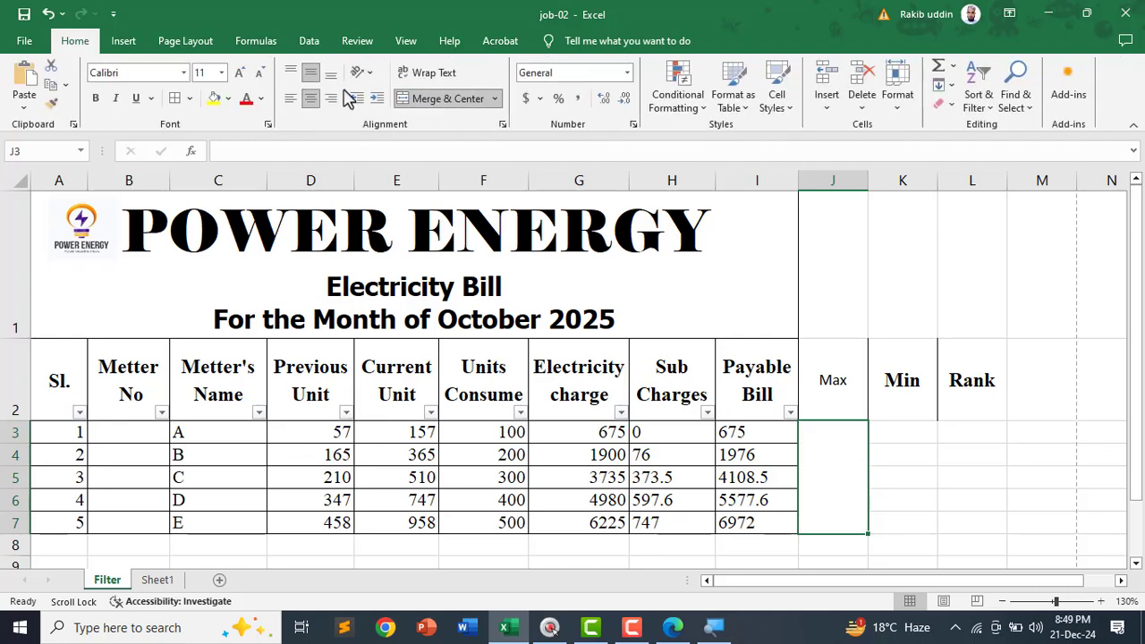
Merge and centre K3:K7 under Min with middle vertical alignment, and apply all borders to I2:L7
{"action": "left_click_drag", "start_coordinate": [903, 436], "coordinate": [913, 527]}
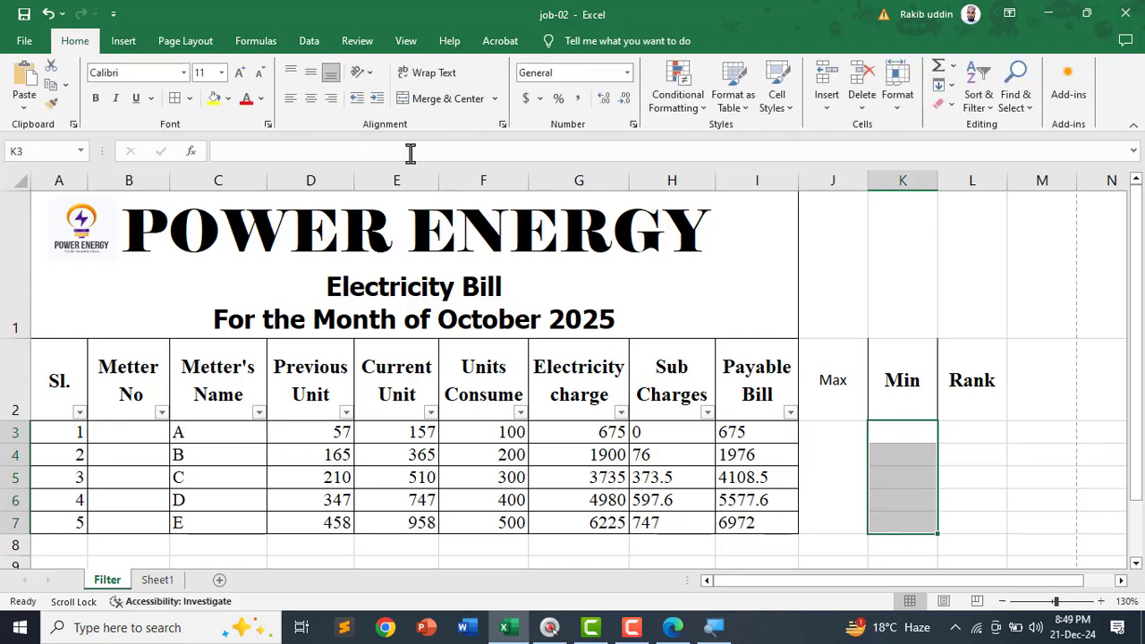
{"action": "left_click", "coordinate": [427, 105]}
{"action": "left_click", "coordinate": [310, 73]}
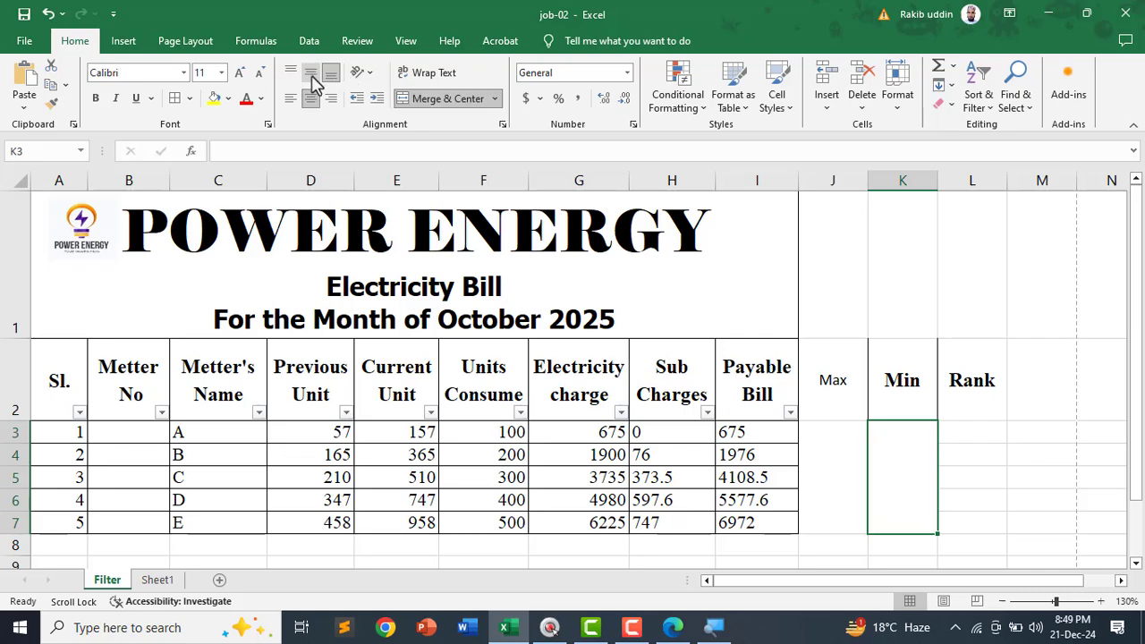
{"action": "left_click_drag", "start_coordinate": [967, 518], "coordinate": [726, 373]}
{"action": "left_click", "coordinate": [177, 100]}
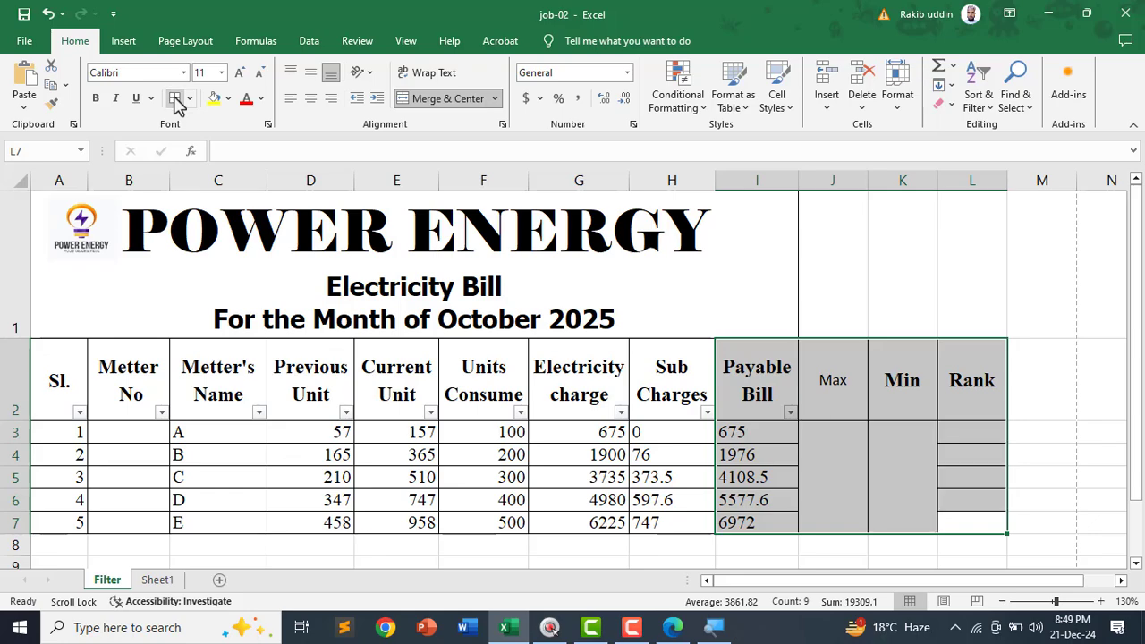
Enter the formula =MAX(I3:I7) in the merged Max cell J3 to get the highest payable bill
{"action": "left_click", "coordinate": [822, 462]}
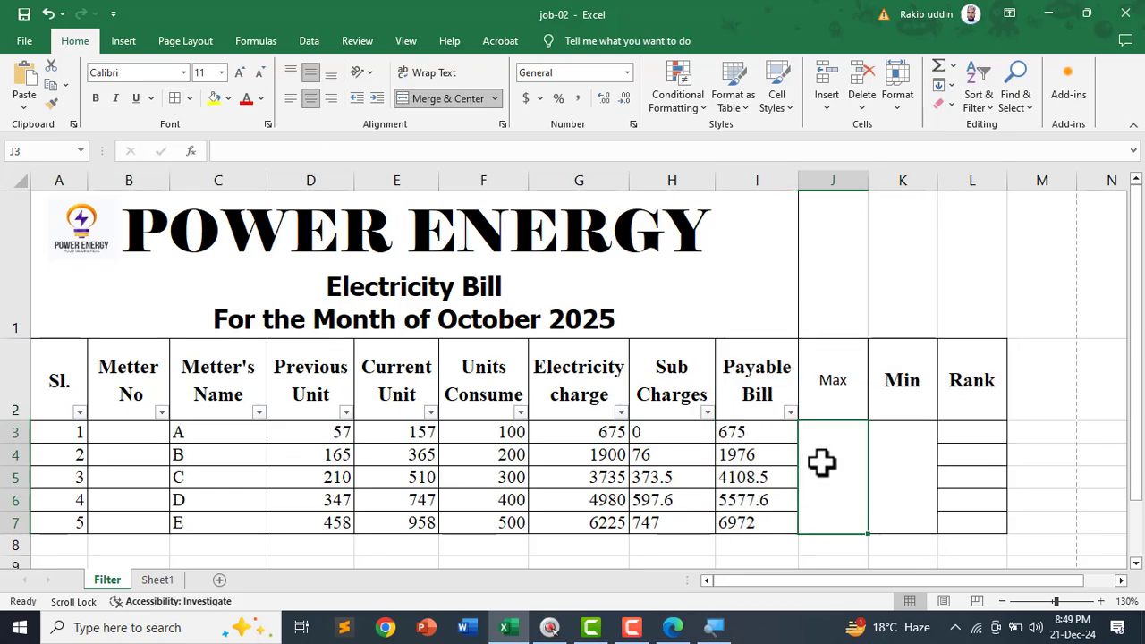
{"action": "type", "text": "="}
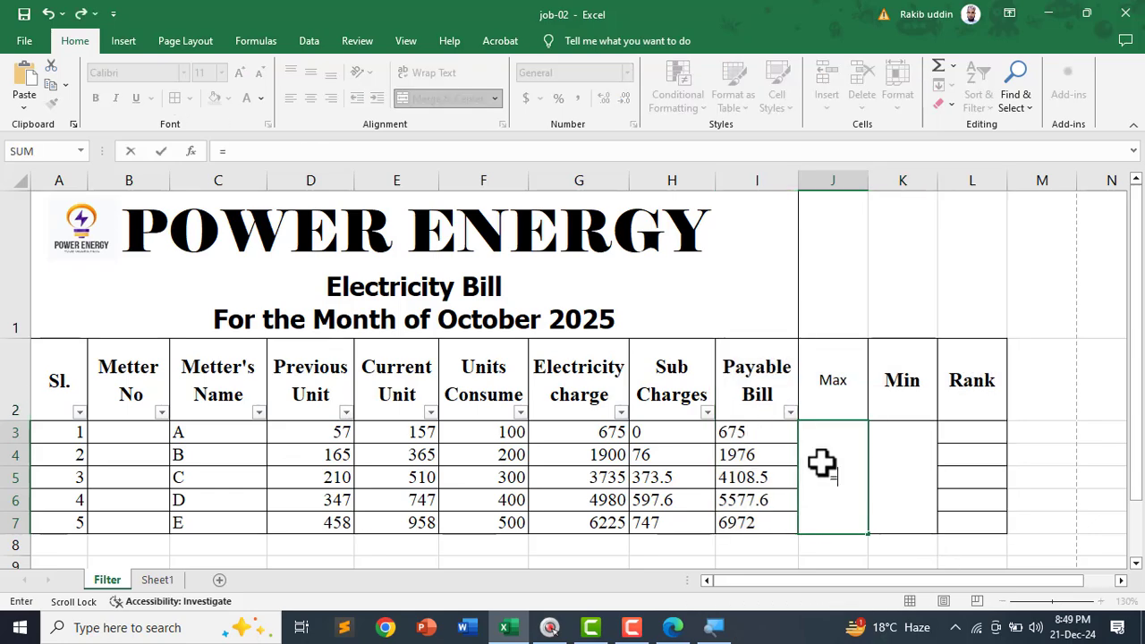
{"action": "type", "text": "max"}
{"action": "key", "text": "Tab"}
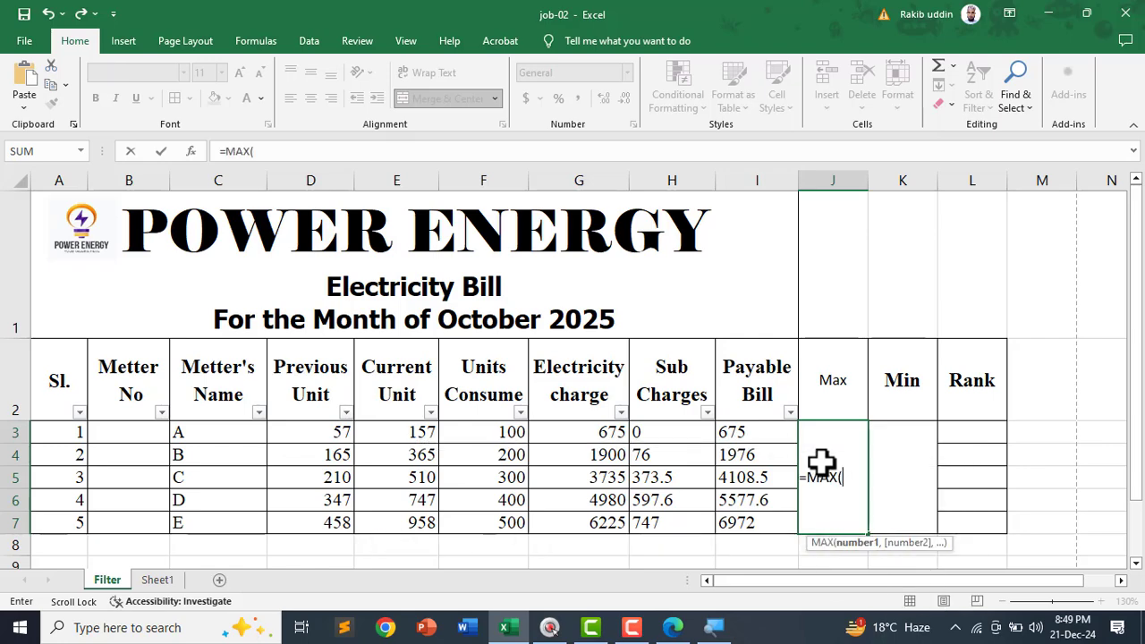
{"action": "left_click_drag", "start_coordinate": [760, 438], "coordinate": [760, 525]}
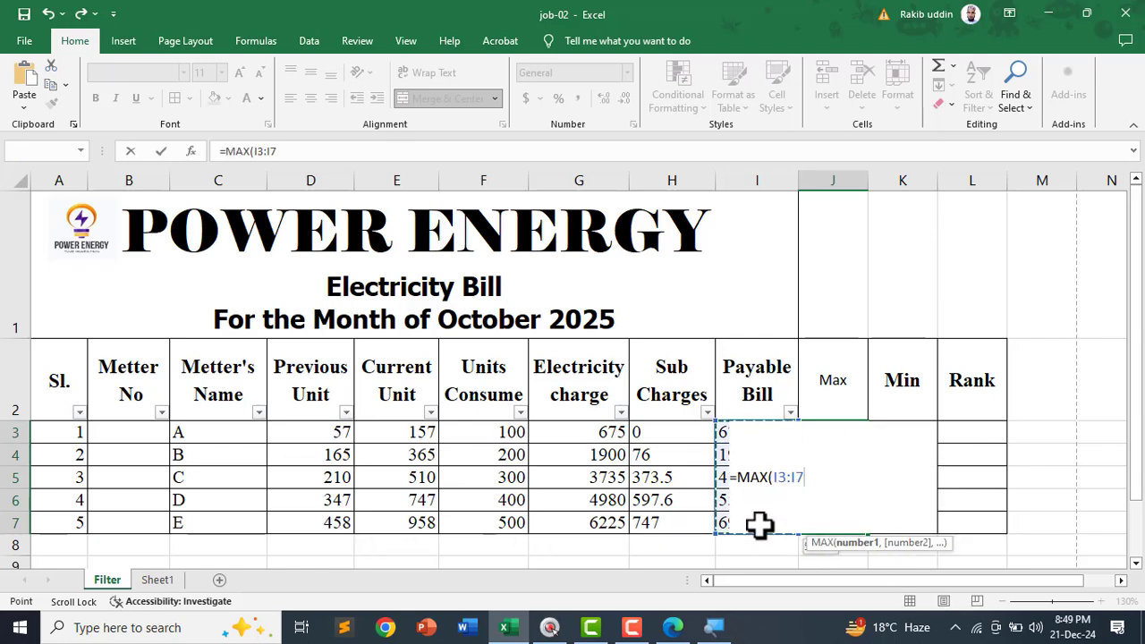
{"action": "key", "text": "Return"}
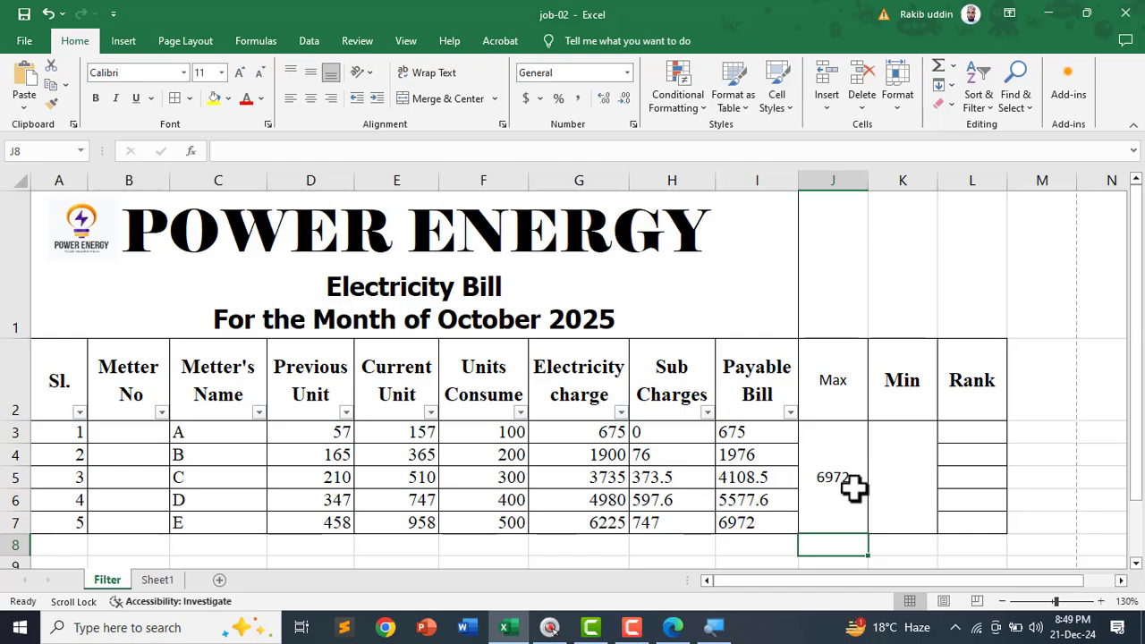
{"action": "key", "text": "ctrl+alt+d"}
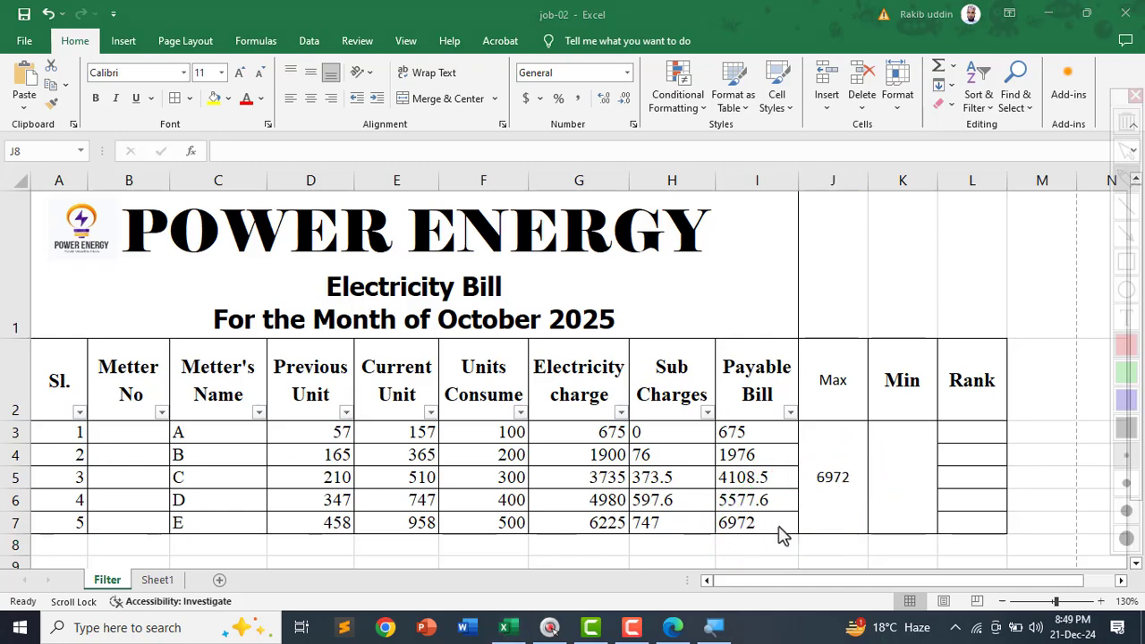
{"action": "mouse_move", "coordinate": [775, 514]}
{"action": "left_mouse_down"}
{"action": "mouse_move", "coordinate": [723, 530]}
{"action": "mouse_move", "coordinate": [758, 541]}
{"action": "left_mouse_up"}
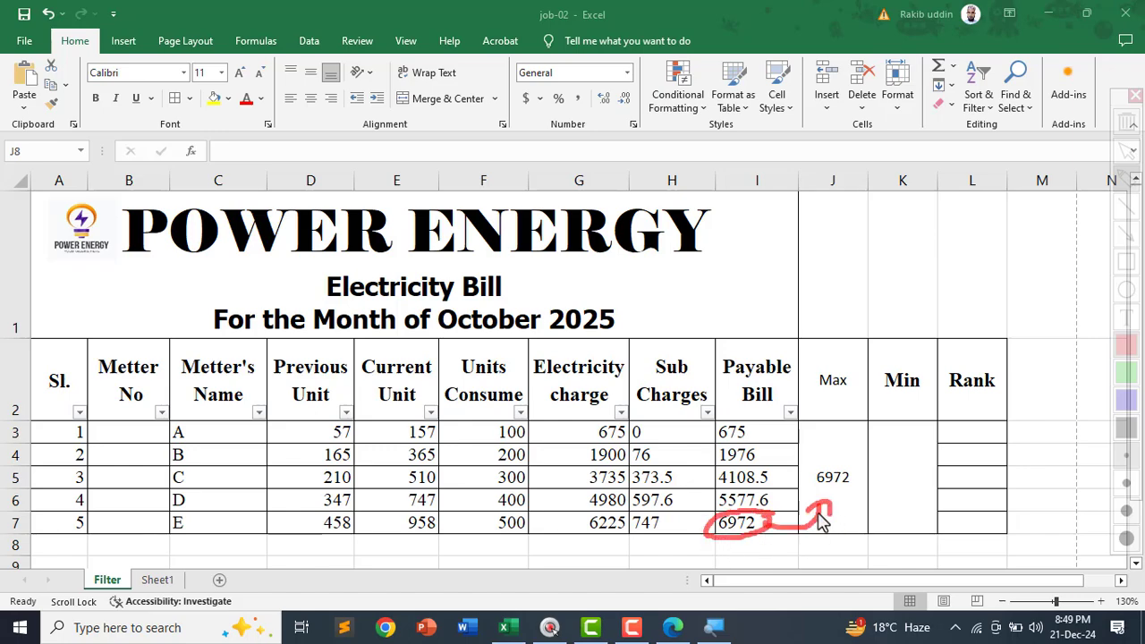
{"action": "key", "text": "Escape"}
Enter the formula =MIN(I3:I7) in the merged Min cell K3 to get the lowest payable bill
{"action": "left_click", "coordinate": [892, 455]}
{"action": "type", "text": "="}
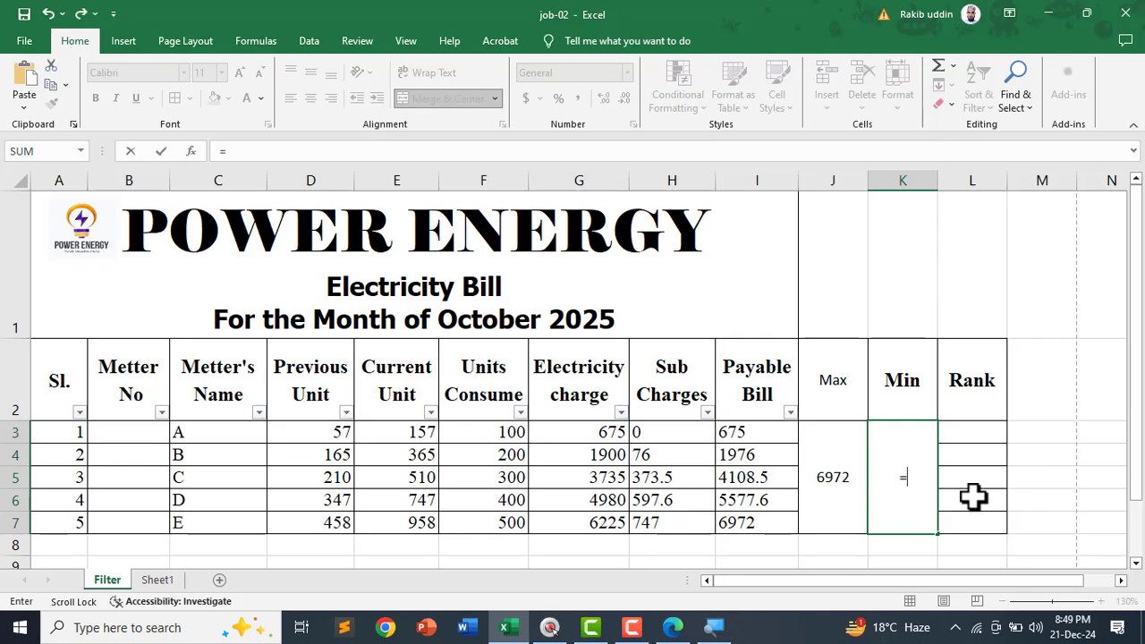
{"action": "type", "text": "min"}
{"action": "key", "text": "Tab"}
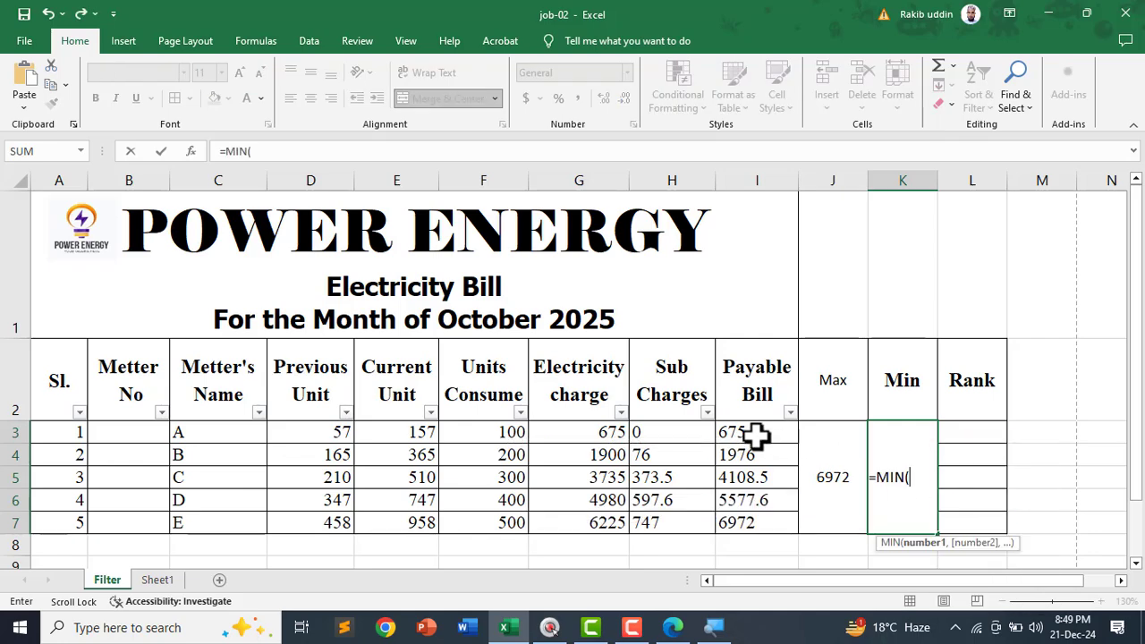
{"action": "left_click_drag", "start_coordinate": [752, 434], "coordinate": [741, 512]}
{"action": "key", "text": "Return"}
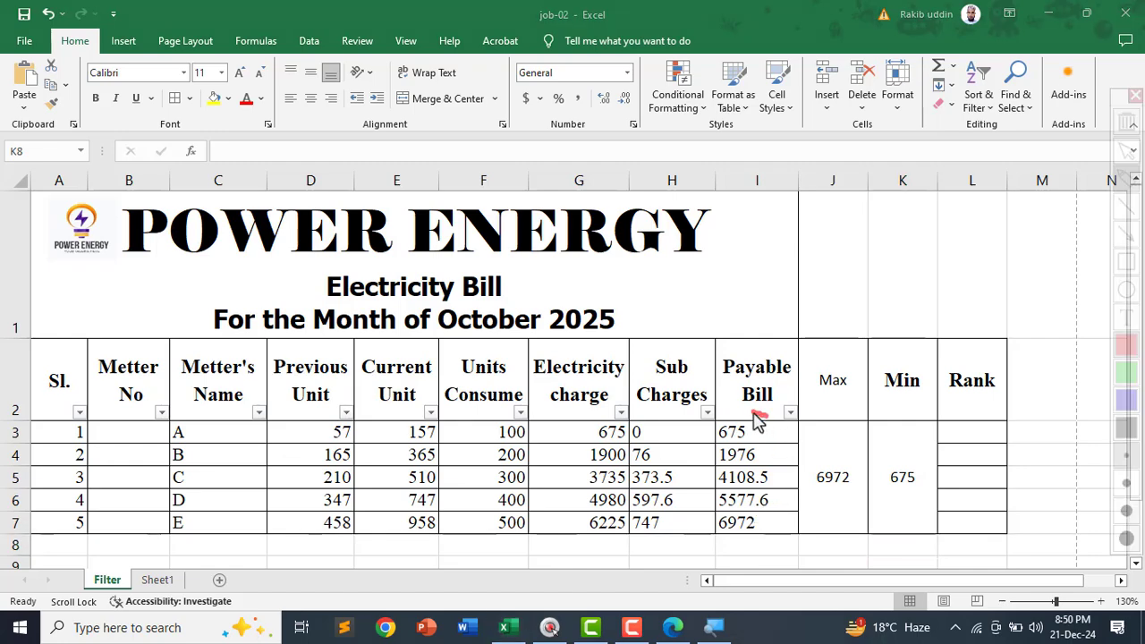
{"action": "mouse_move", "coordinate": [750, 433]}
{"action": "left_mouse_down"}
{"action": "mouse_move", "coordinate": [821, 438]}
{"action": "mouse_move", "coordinate": [888, 474]}
{"action": "left_mouse_up"}
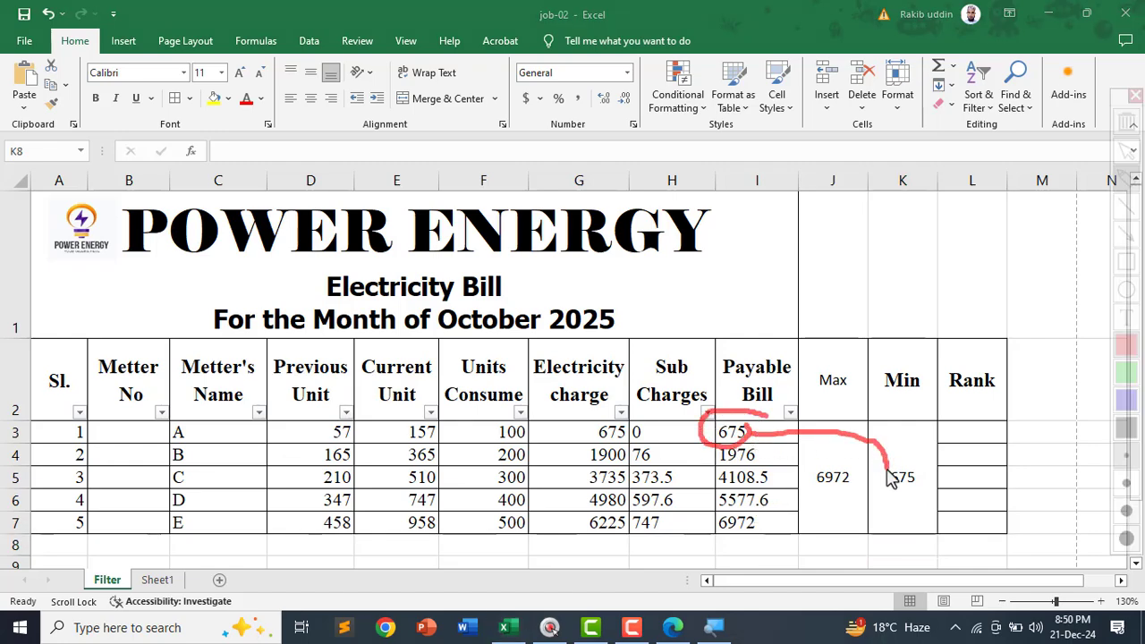
Start a RANK formula in L3 that ranks I3 against the absolute range $I$3:$I$7, up to the order argument
{"action": "left_click", "coordinate": [963, 435]}
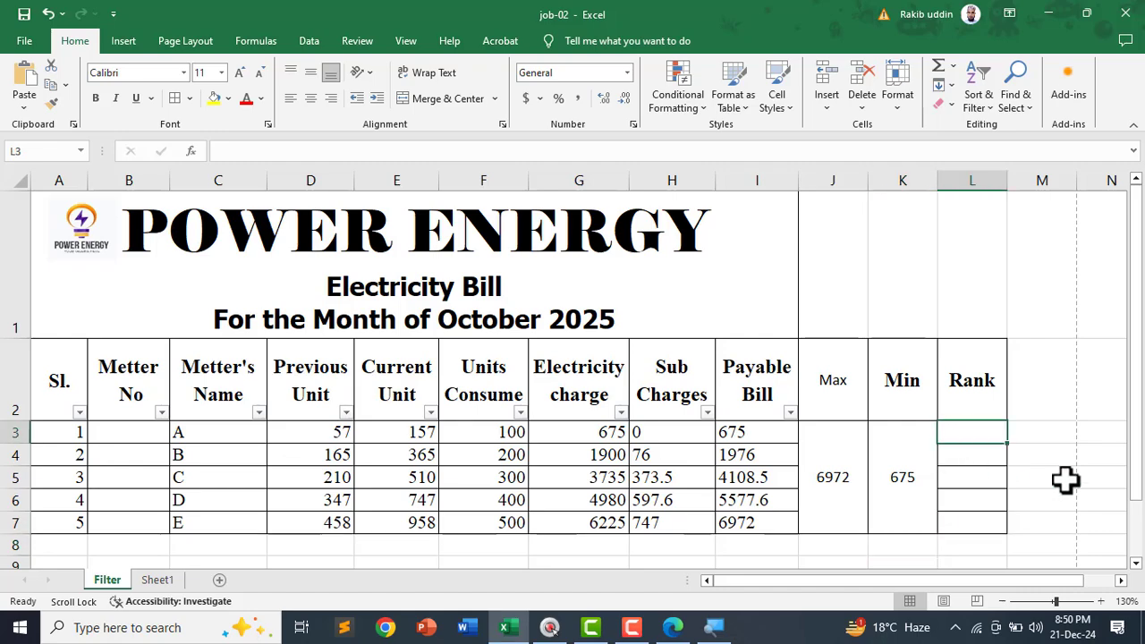
{"action": "type", "text": "=ran"}
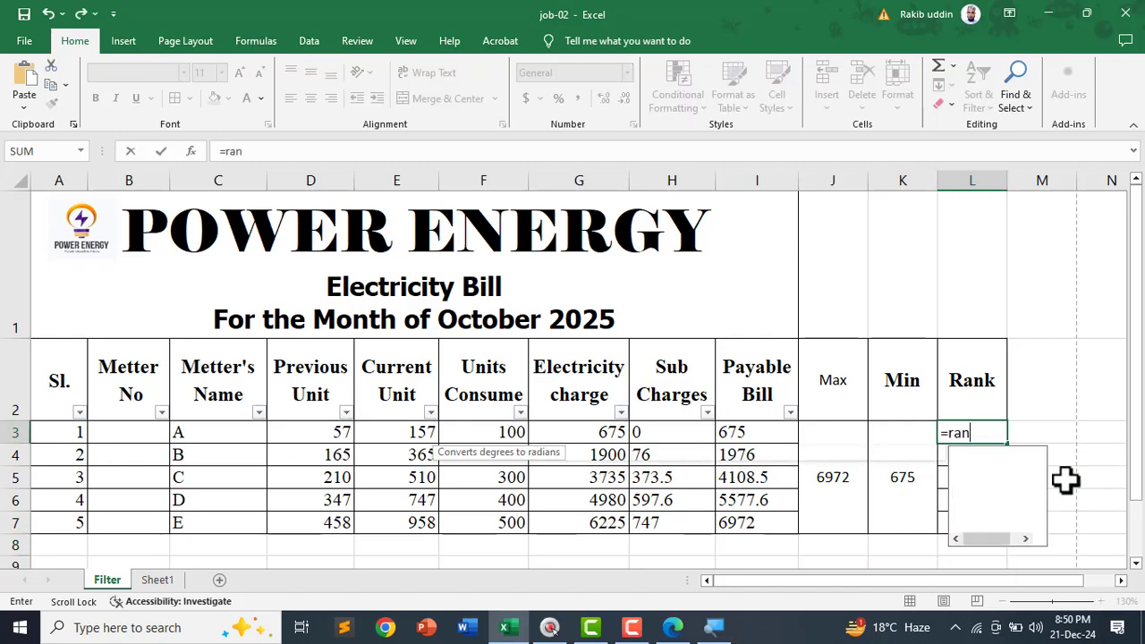
{"action": "key", "text": "Tab"}
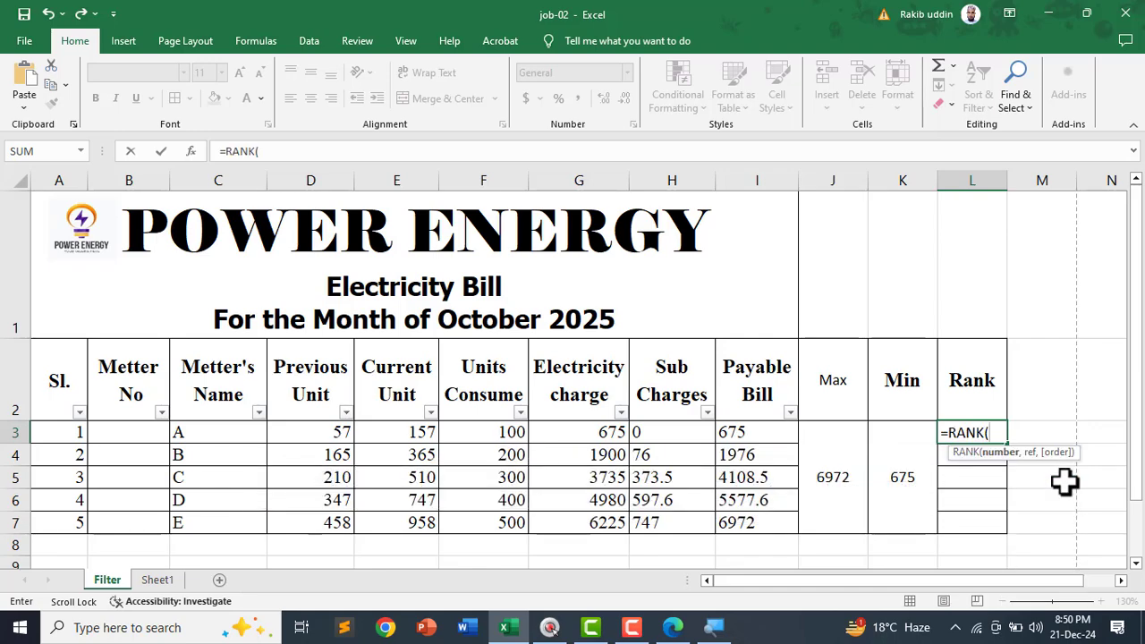
{"action": "left_click", "coordinate": [745, 432]}
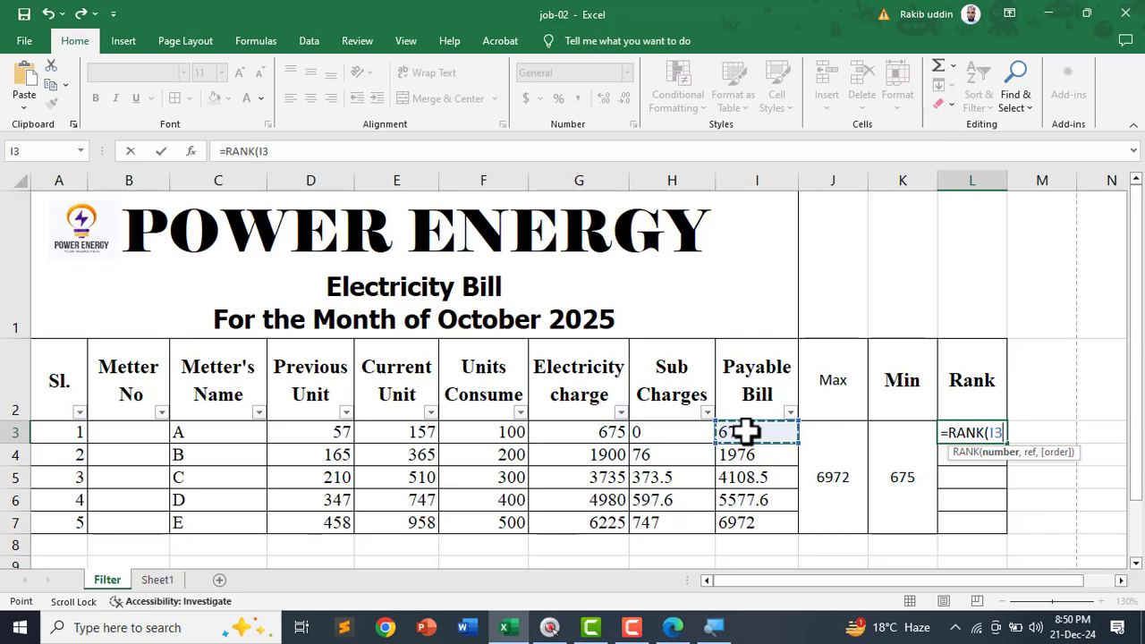
{"action": "type", "text": ","}
{"action": "left_click_drag", "start_coordinate": [748, 433], "coordinate": [750, 517]}
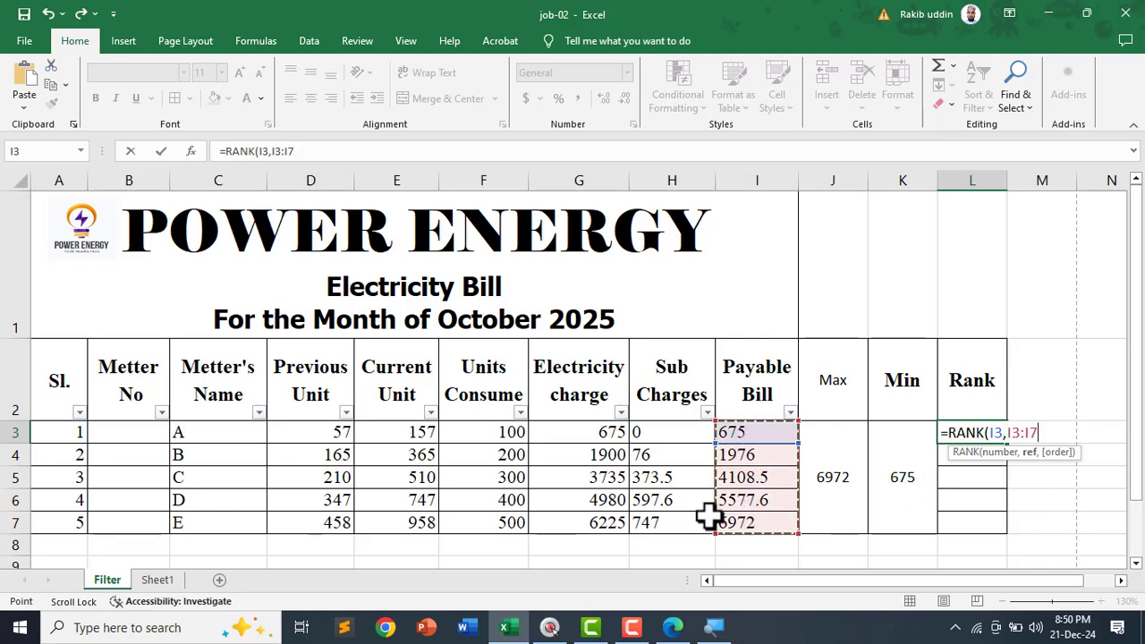
{"action": "key", "text": "F4"}
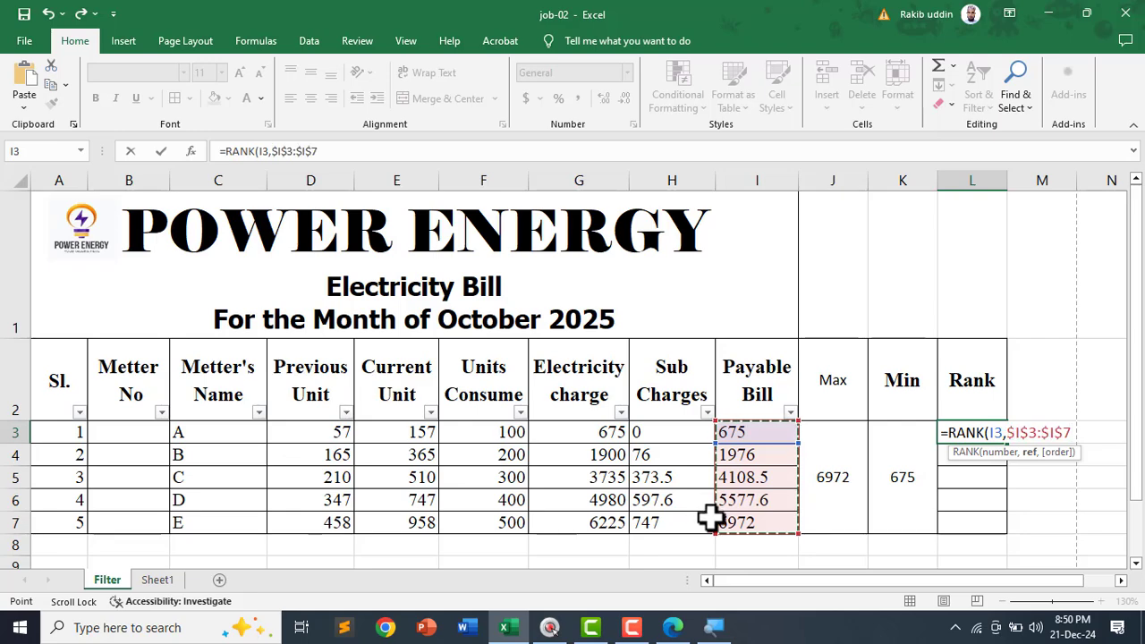
{"action": "type", "text": ","}
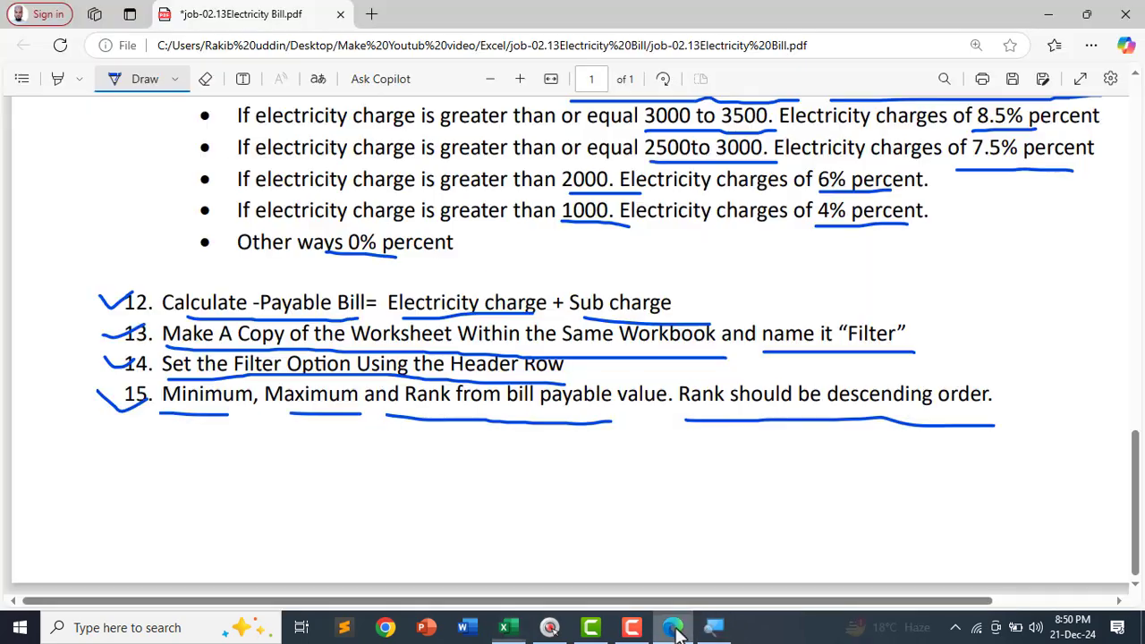
Circle "descending order" in instruction 15 of the Edge PDF and return to Excel
{"action": "left_click", "coordinate": [672, 627]}
{"action": "mouse_move", "coordinate": [960, 382]}
{"action": "left_mouse_down"}
{"action": "mouse_move", "coordinate": [810, 413]}
{"action": "mouse_move", "coordinate": [1023, 389]}
{"action": "mouse_move", "coordinate": [882, 379]}
{"action": "left_mouse_up"}
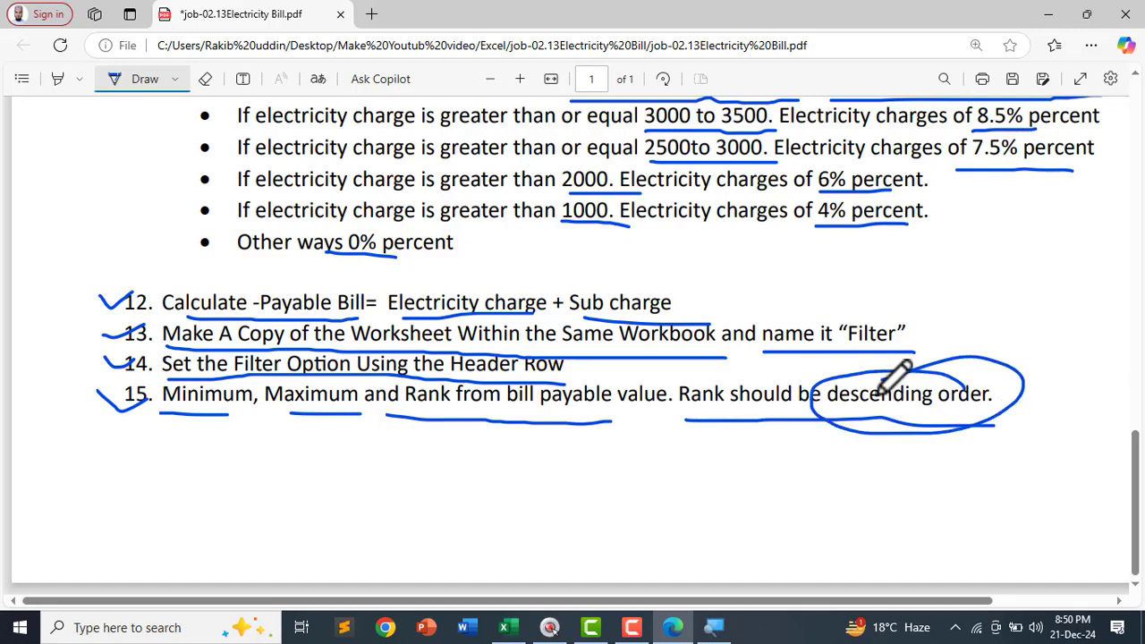
{"action": "left_click", "coordinate": [507, 628]}
Finish the L3 rank formula with order 0 for descending and fill it down to L7
{"action": "left_click", "coordinate": [1076, 432]}
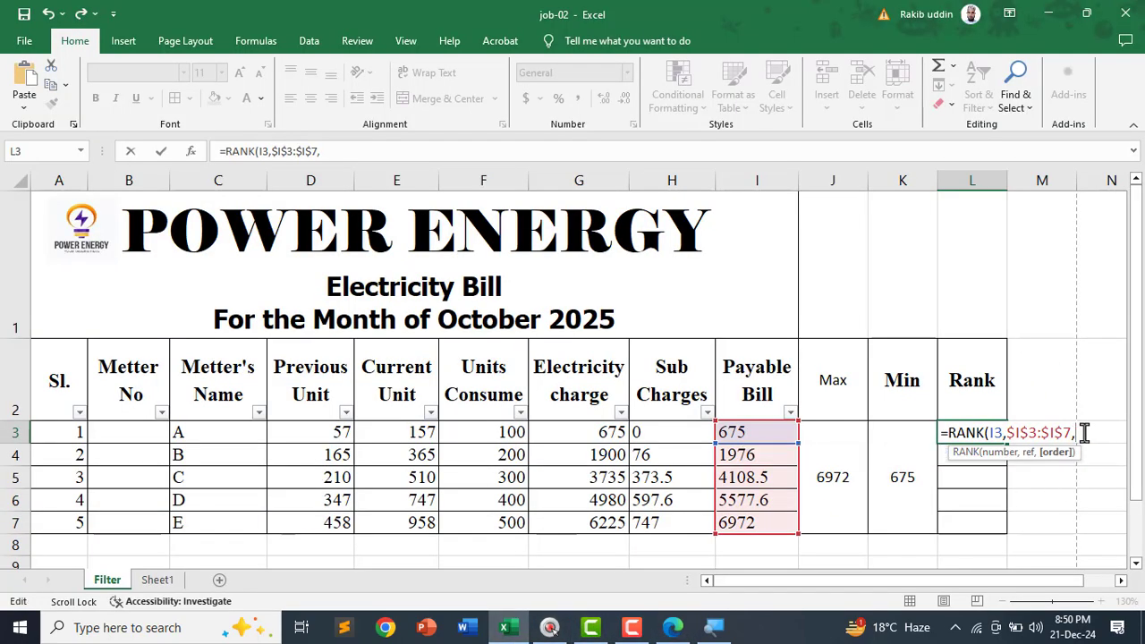
{"action": "type", "text": ","}
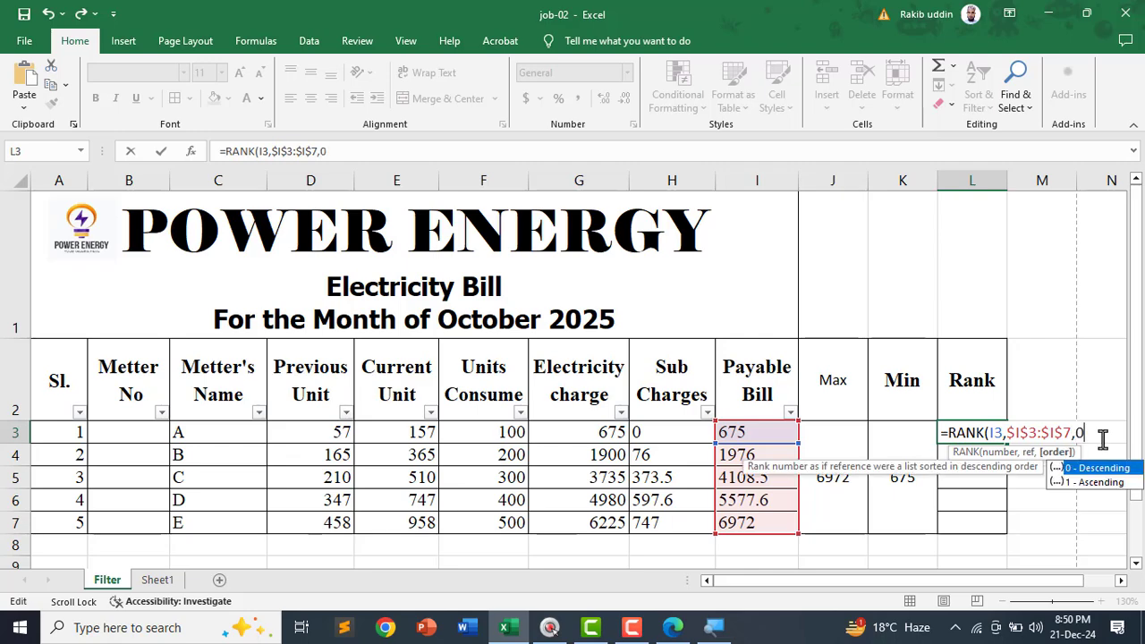
{"action": "type", "text": "0)"}
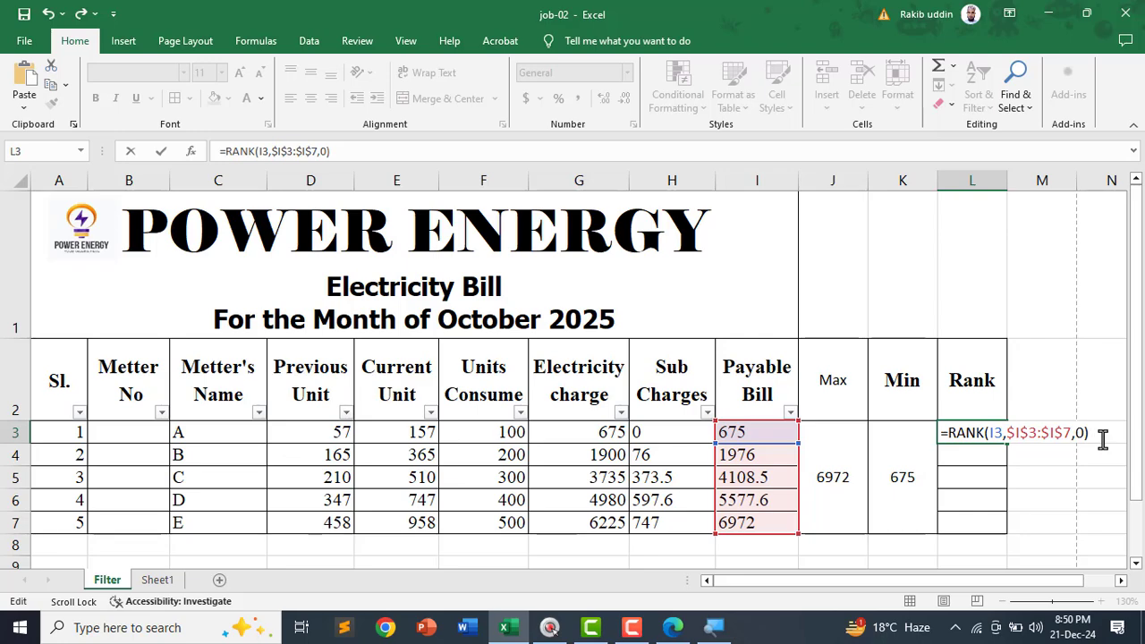
{"action": "key", "text": "Return"}
{"action": "left_click", "coordinate": [998, 434]}
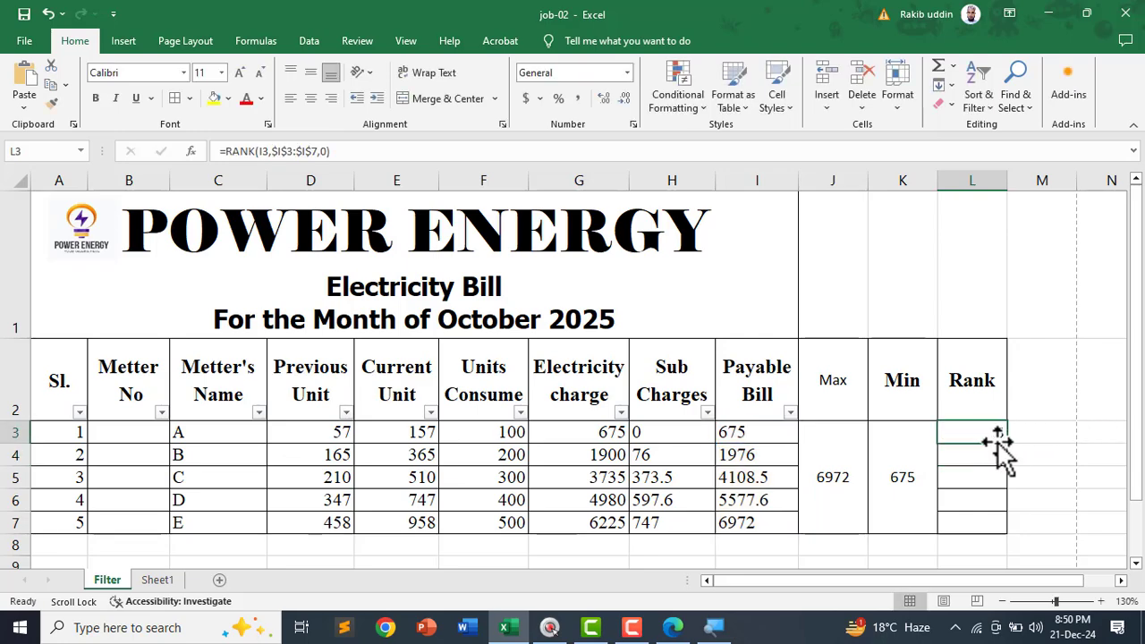
{"action": "left_click_drag", "start_coordinate": [1008, 443], "coordinate": [1003, 530]}
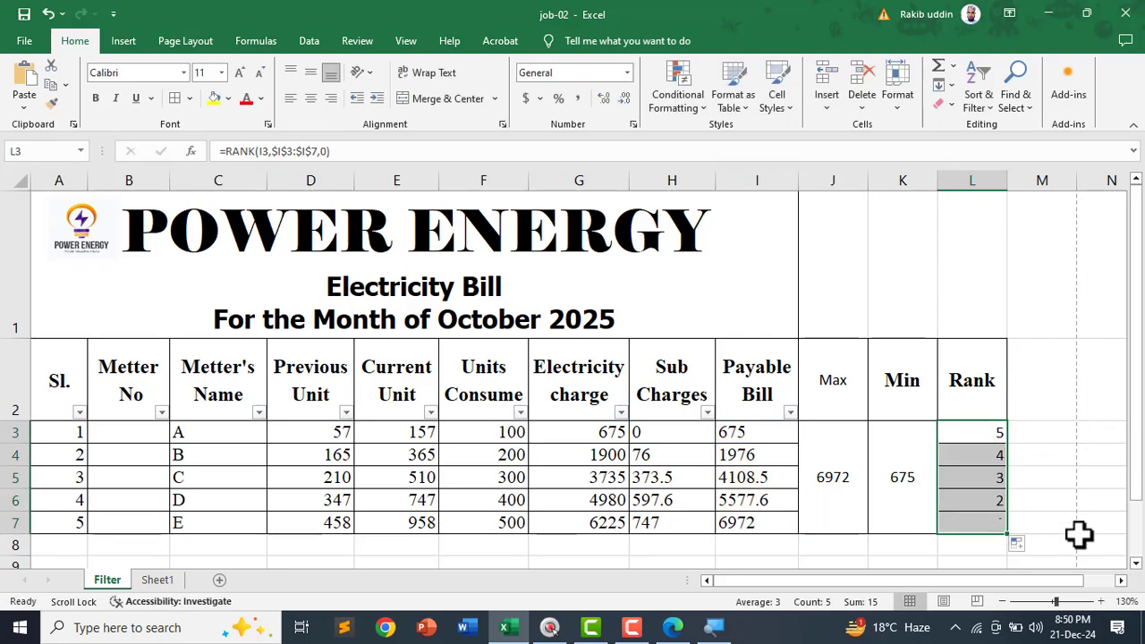
{"action": "key", "text": "ctrl+shift+d"}
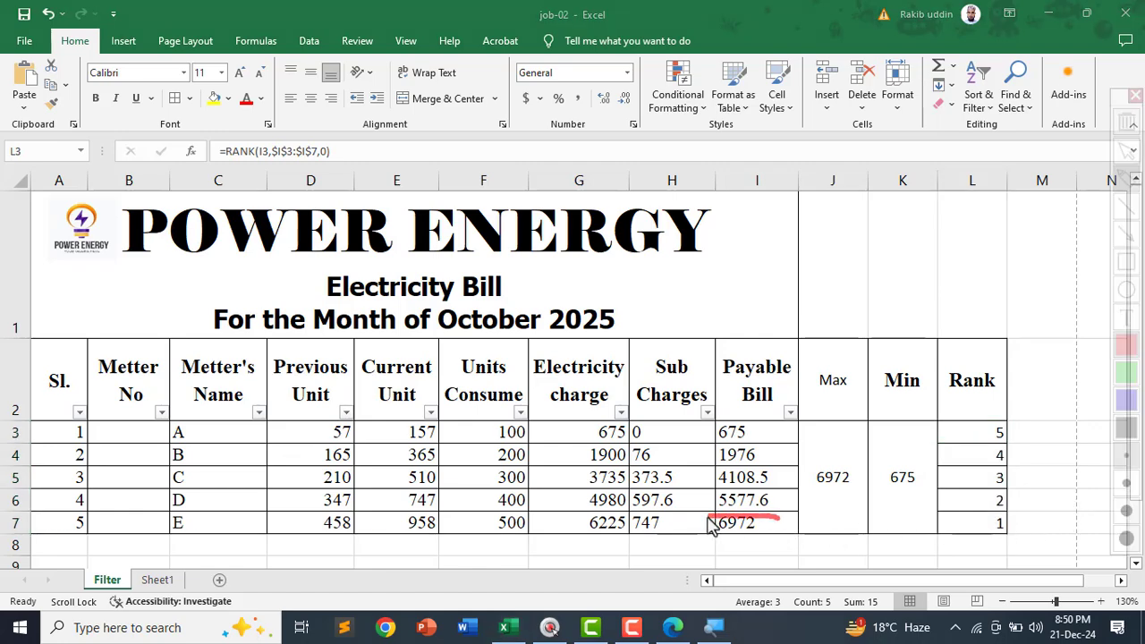
{"action": "mouse_move", "coordinate": [713, 528]}
{"action": "left_mouse_down"}
{"action": "mouse_move", "coordinate": [764, 549]}
{"action": "mouse_move", "coordinate": [760, 522]}
{"action": "mouse_move", "coordinate": [792, 543]}
{"action": "mouse_move", "coordinate": [953, 548]}
{"action": "left_mouse_up"}
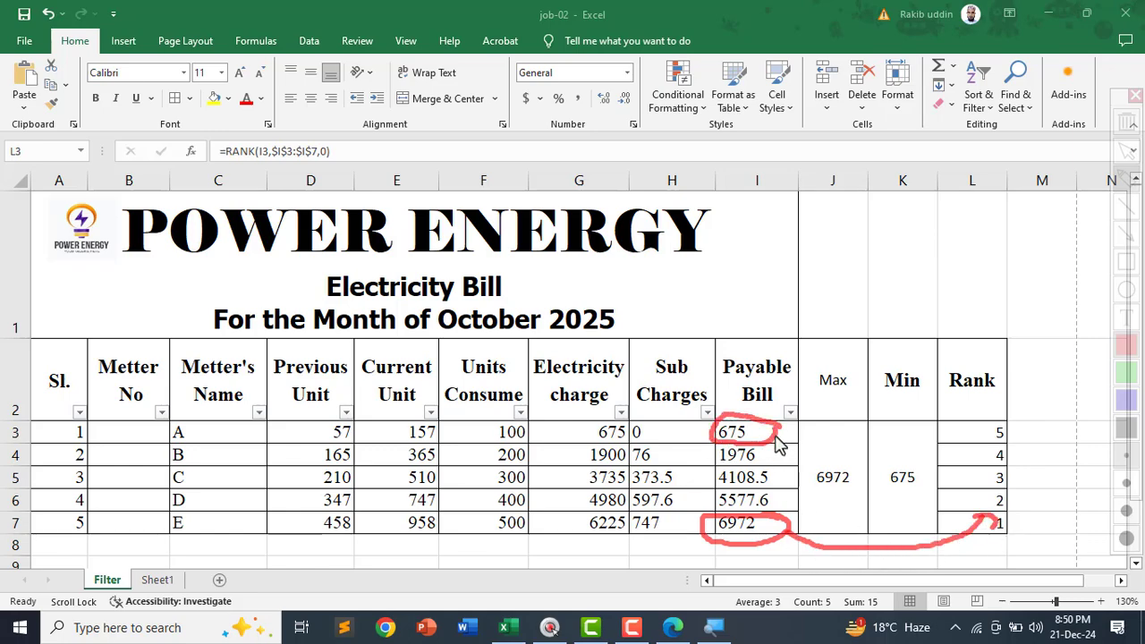
{"action": "mouse_move", "coordinate": [778, 444]}
{"action": "left_mouse_down"}
{"action": "mouse_move", "coordinate": [877, 433]}
{"action": "mouse_move", "coordinate": [957, 442]}
{"action": "left_mouse_up"}
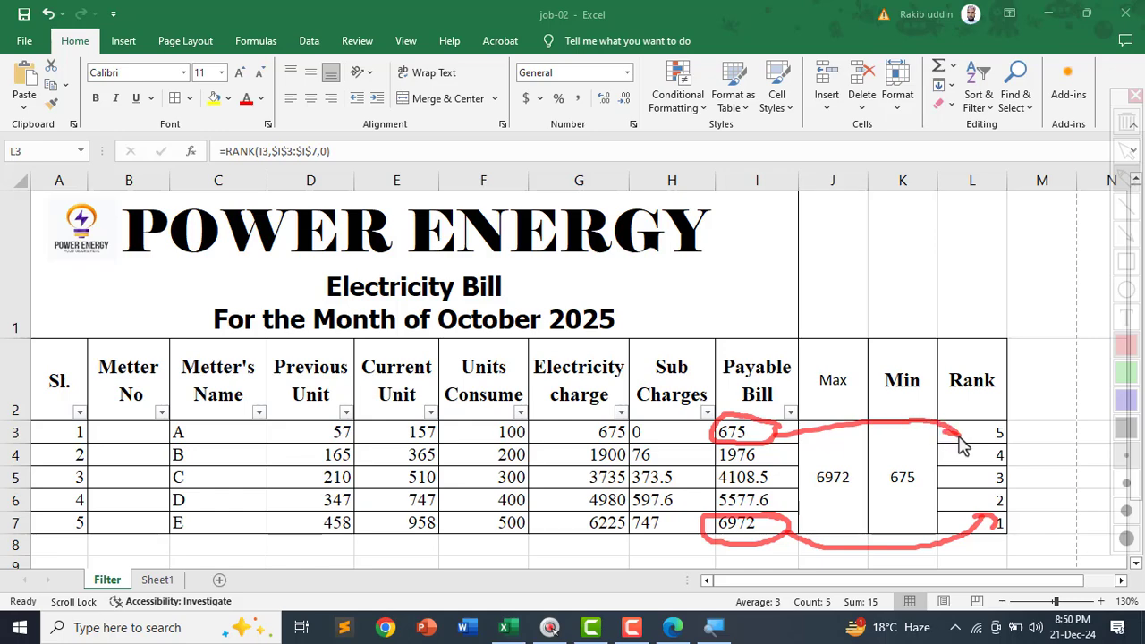
{"action": "key", "text": "Escape"}
{"action": "left_click", "coordinate": [1044, 519]}
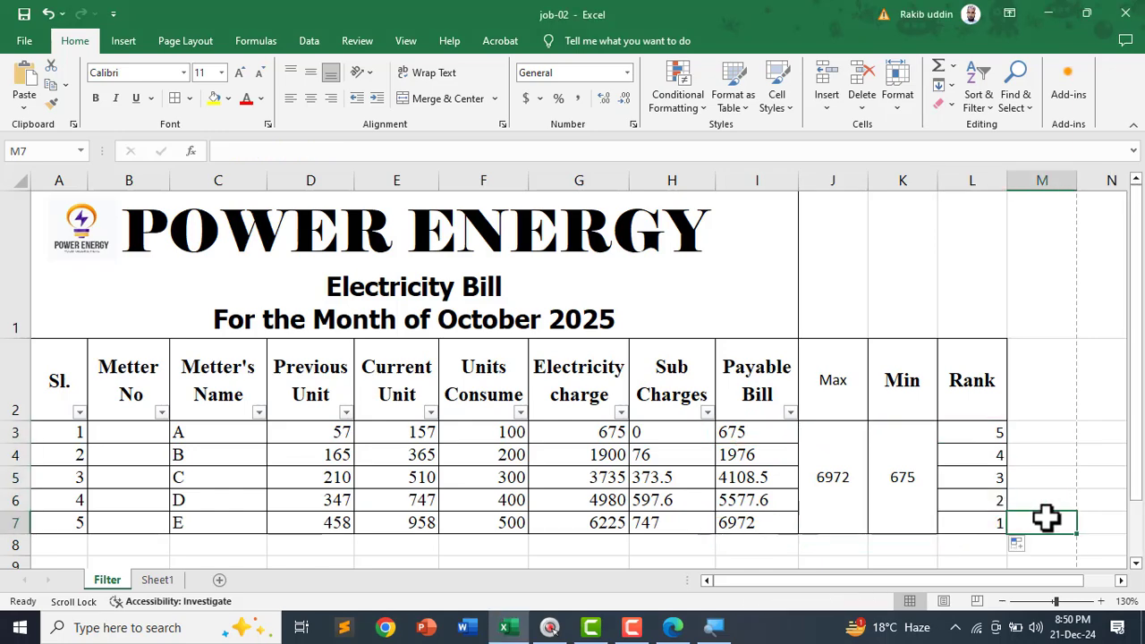
Review the whole Job No - 02 instruction list in the Edge PDF and return to Excel
{"action": "left_click", "coordinate": [673, 627]}
{"action": "scroll", "coordinate": [349, 447], "scroll_direction": "down", "scroll_amount": 2}
{"action": "scroll", "coordinate": [511, 440], "scroll_direction": "up", "scroll_amount": 10}
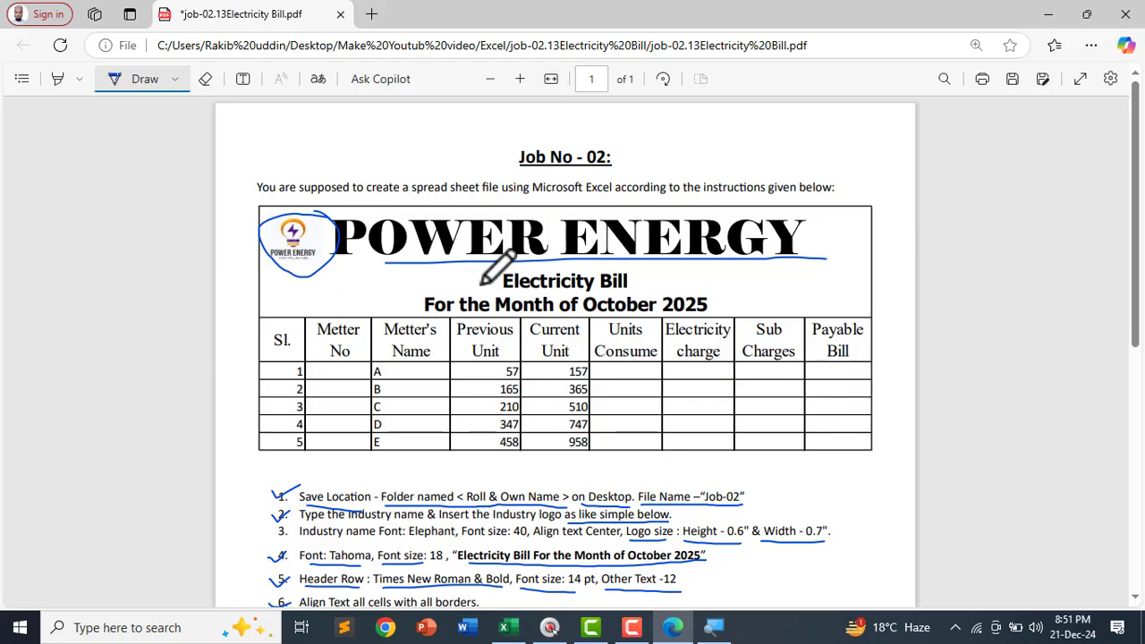
{"action": "scroll", "coordinate": [591, 367], "scroll_direction": "down", "scroll_amount": 2}
{"action": "scroll", "coordinate": [631, 416], "scroll_direction": "down", "scroll_amount": 3}
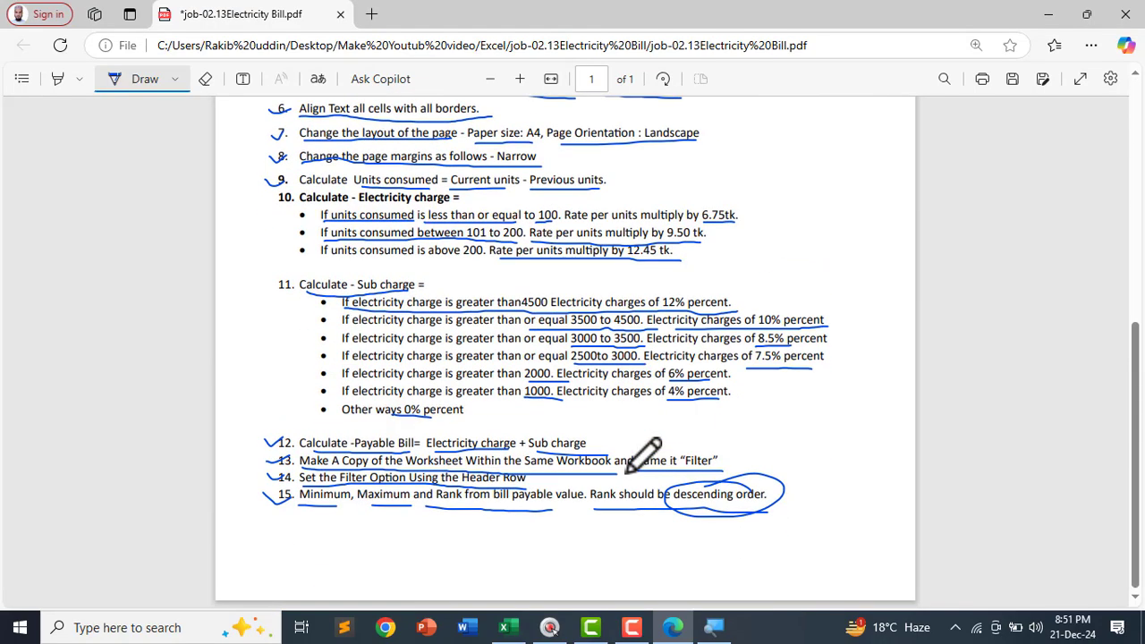
{"action": "left_click", "coordinate": [514, 632]}
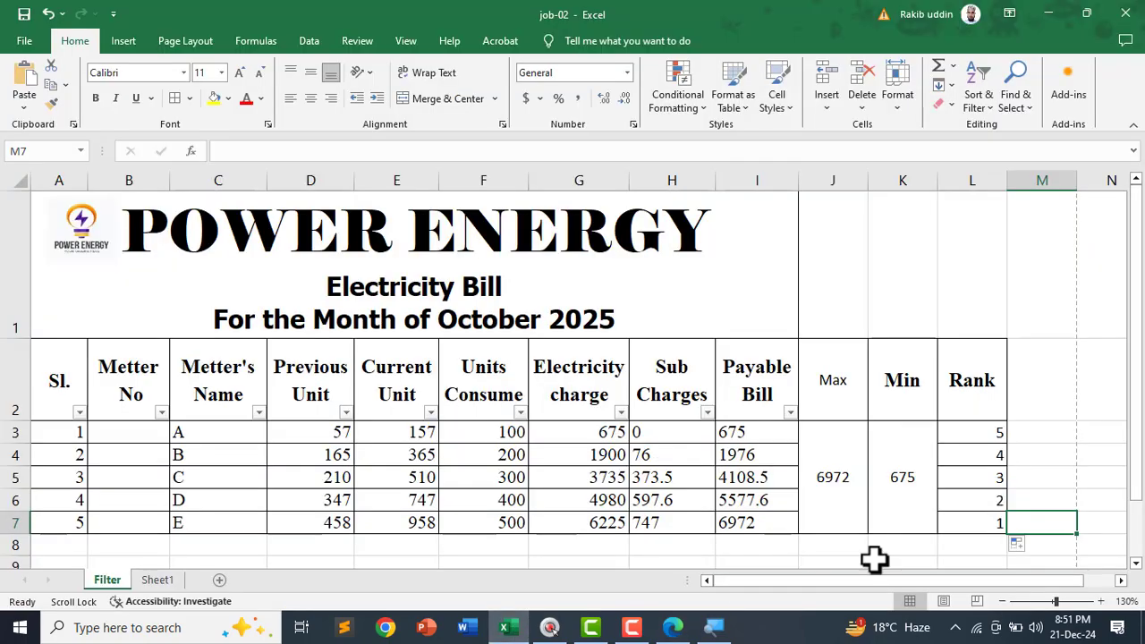
{"action": "left_click", "coordinate": [1053, 381]}
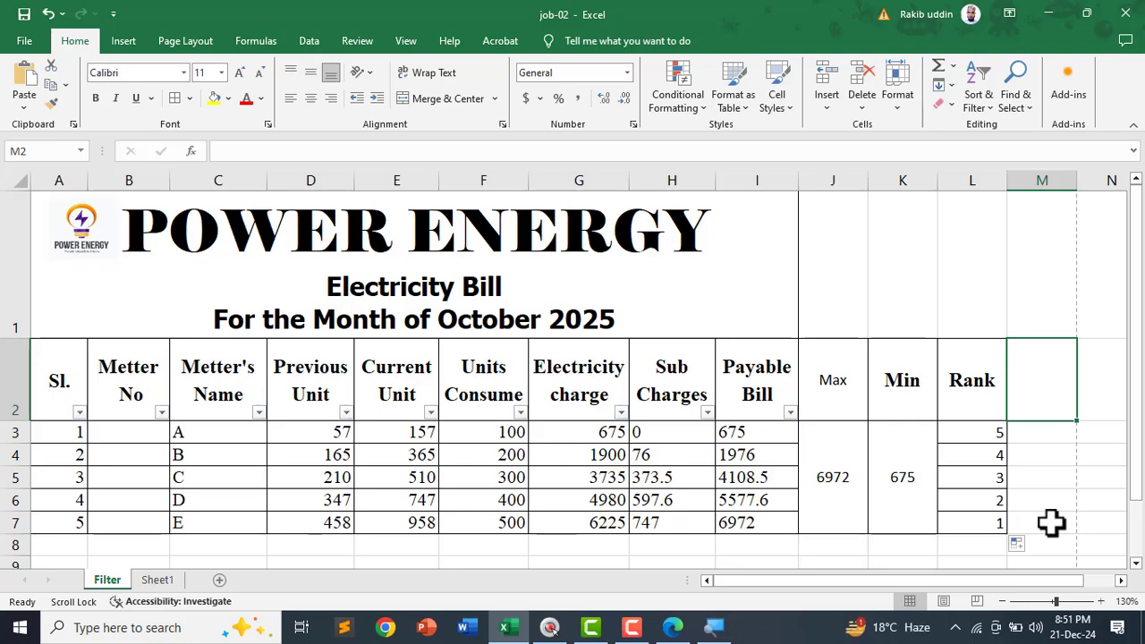
{"action": "scroll", "coordinate": [1052, 524], "scroll_direction": "down", "scroll_amount": 2}
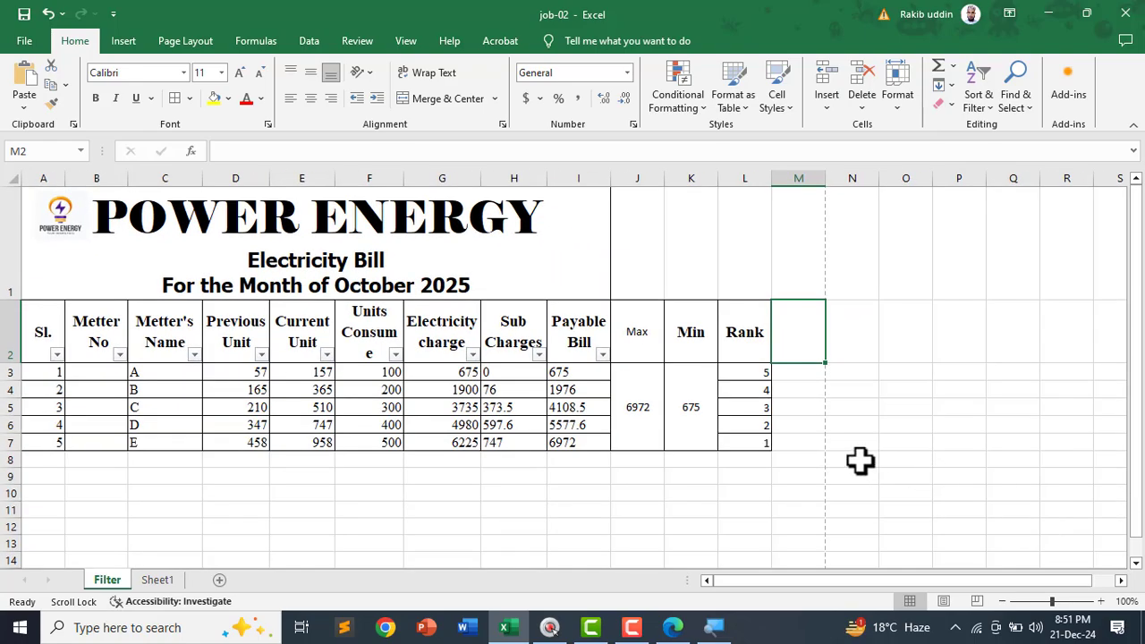